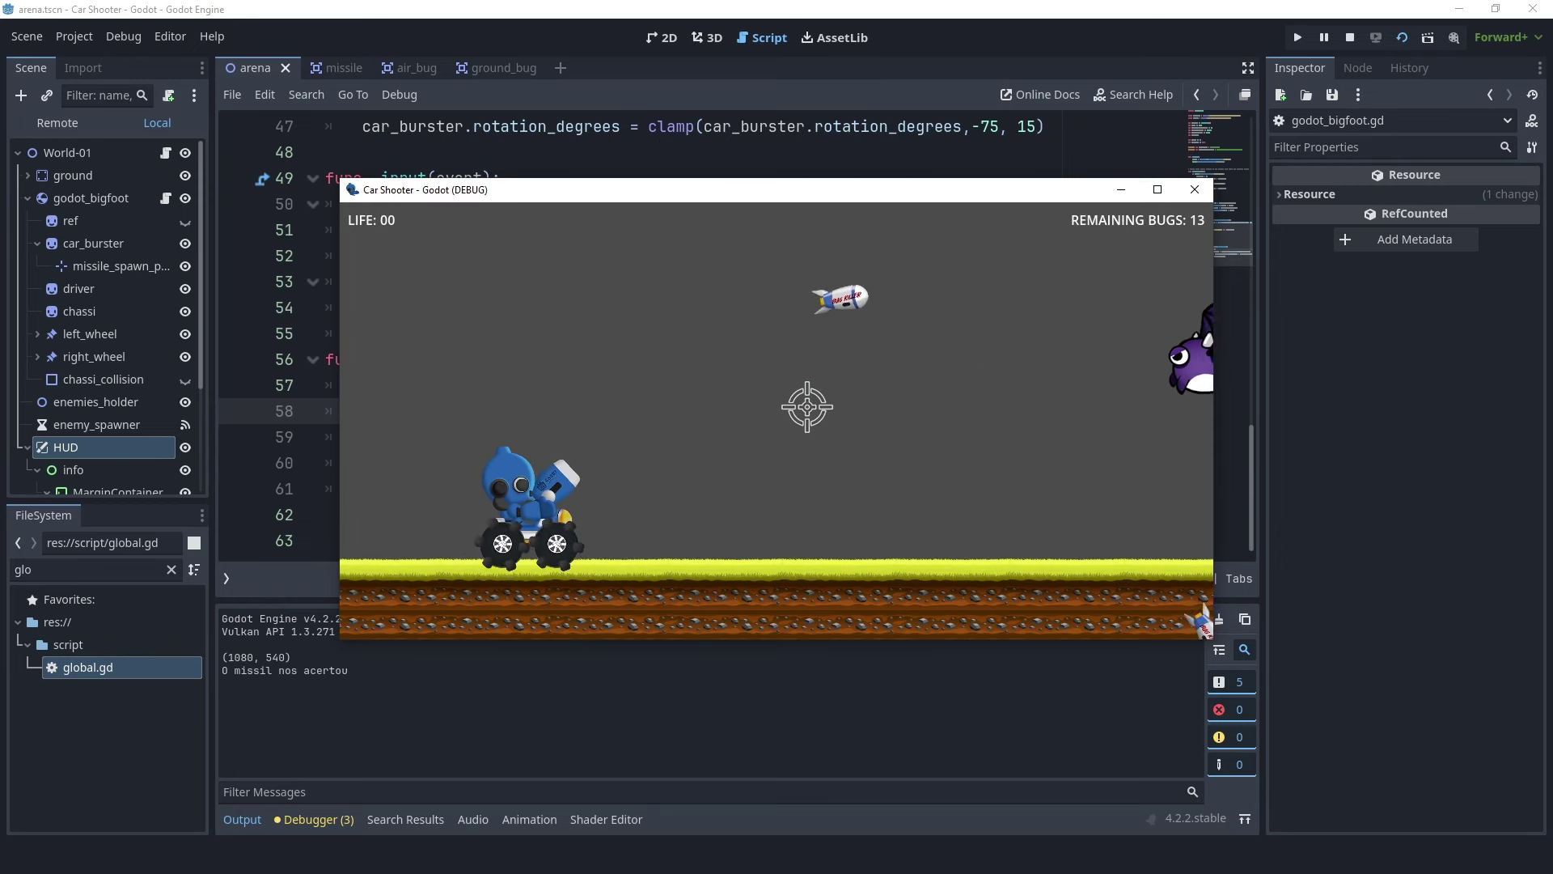
Step: Run the game and shoot missiles at the bats, bringing REMAINING BUGS down to 06
{"action": "left_click", "coordinate": [765, 323]}
{"action": "left_click", "coordinate": [790, 309]}
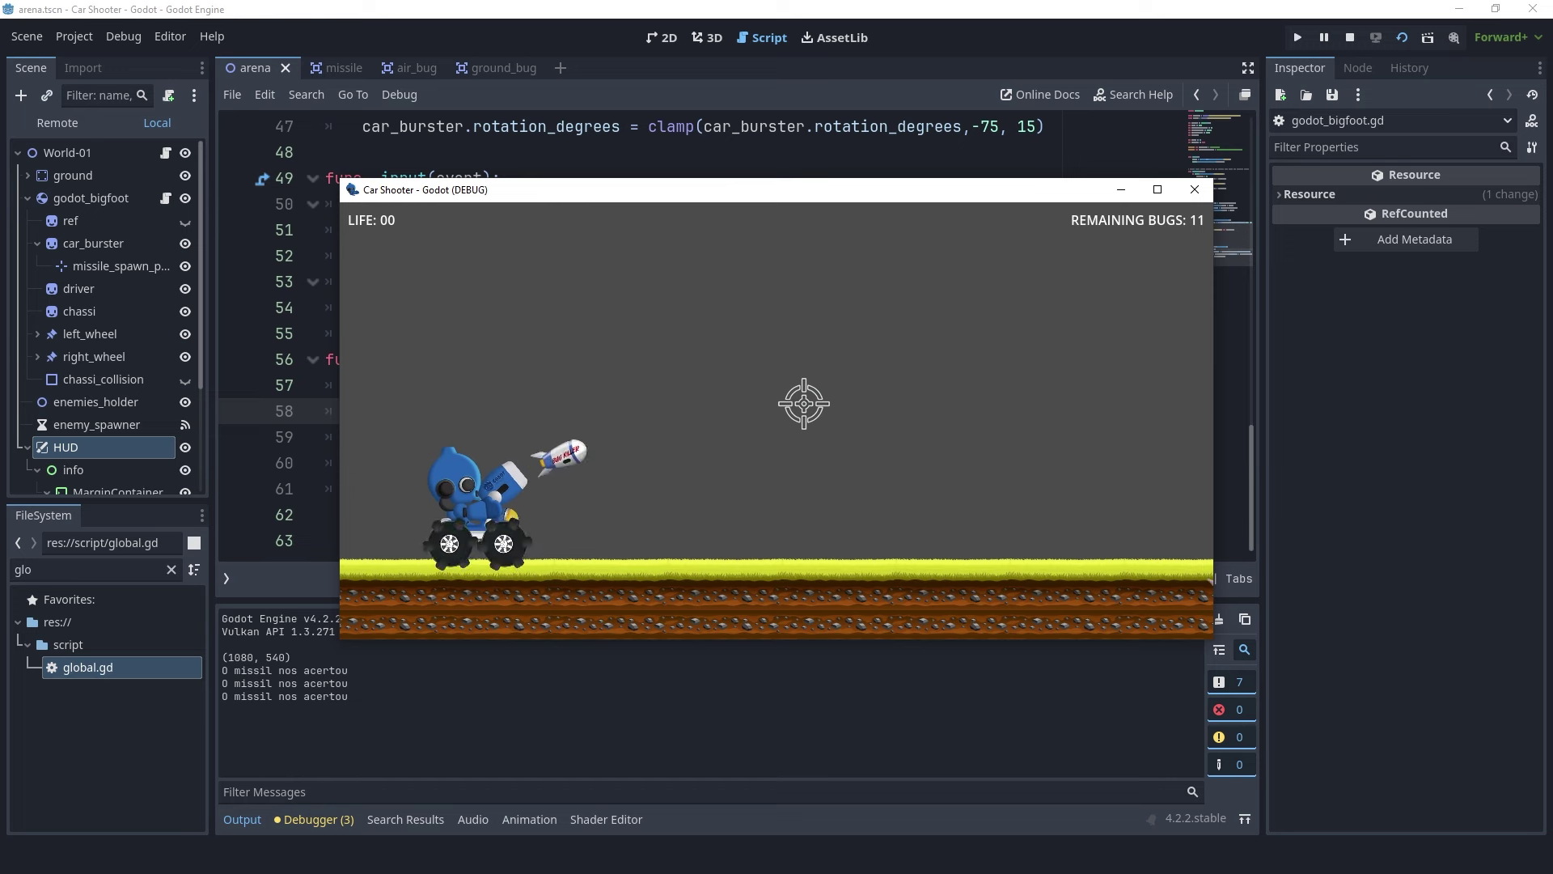
{"action": "left_click", "coordinate": [796, 397]}
{"action": "left_click", "coordinate": [740, 328]}
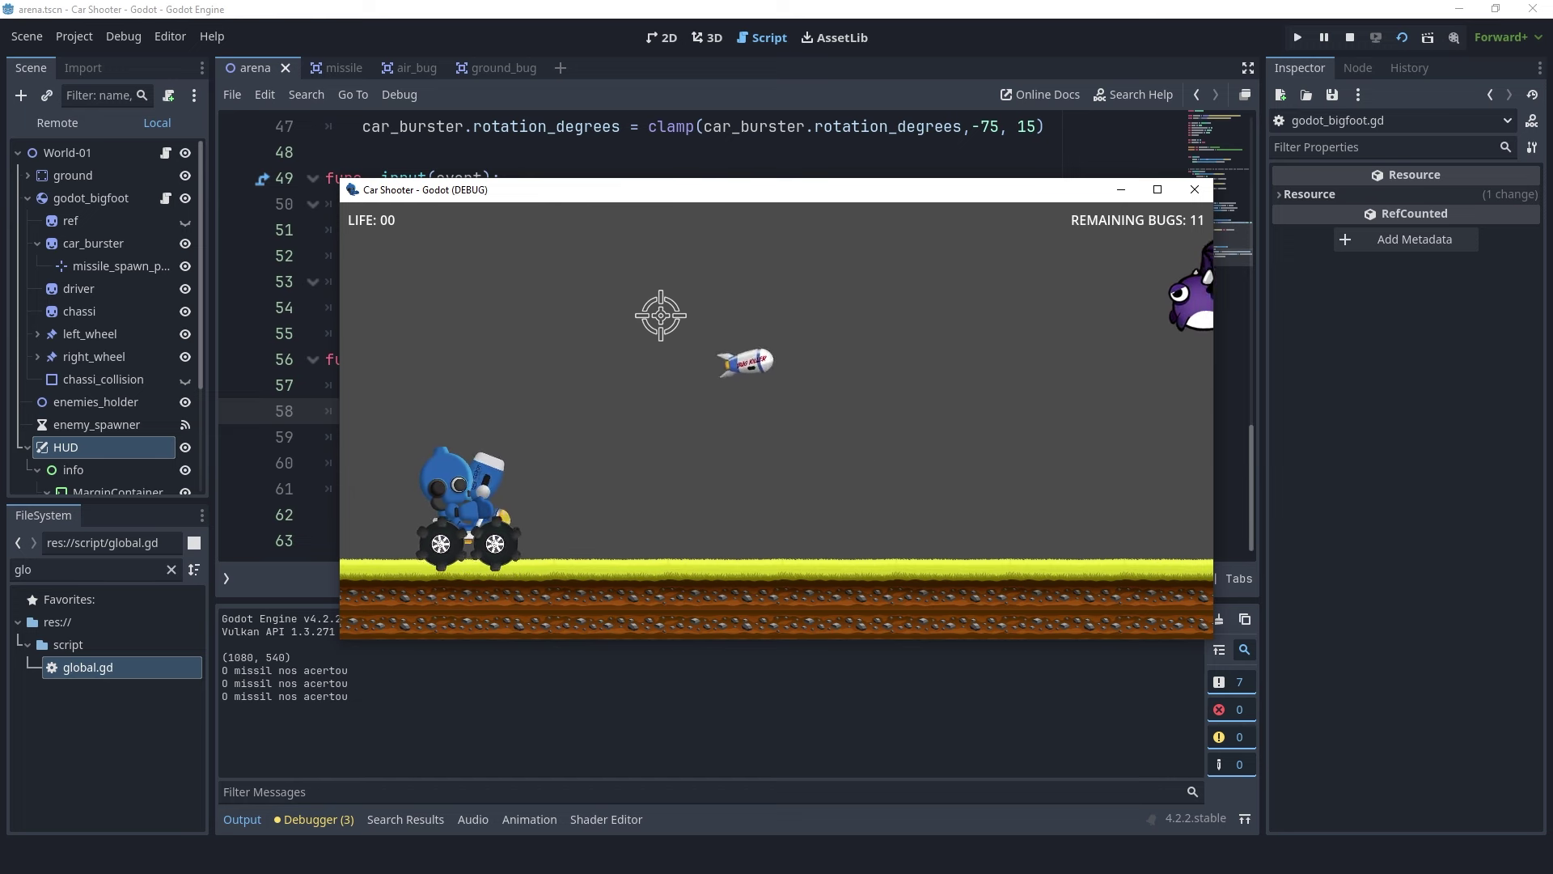
{"action": "left_click", "coordinate": [653, 308]}
{"action": "left_click", "coordinate": [685, 283]}
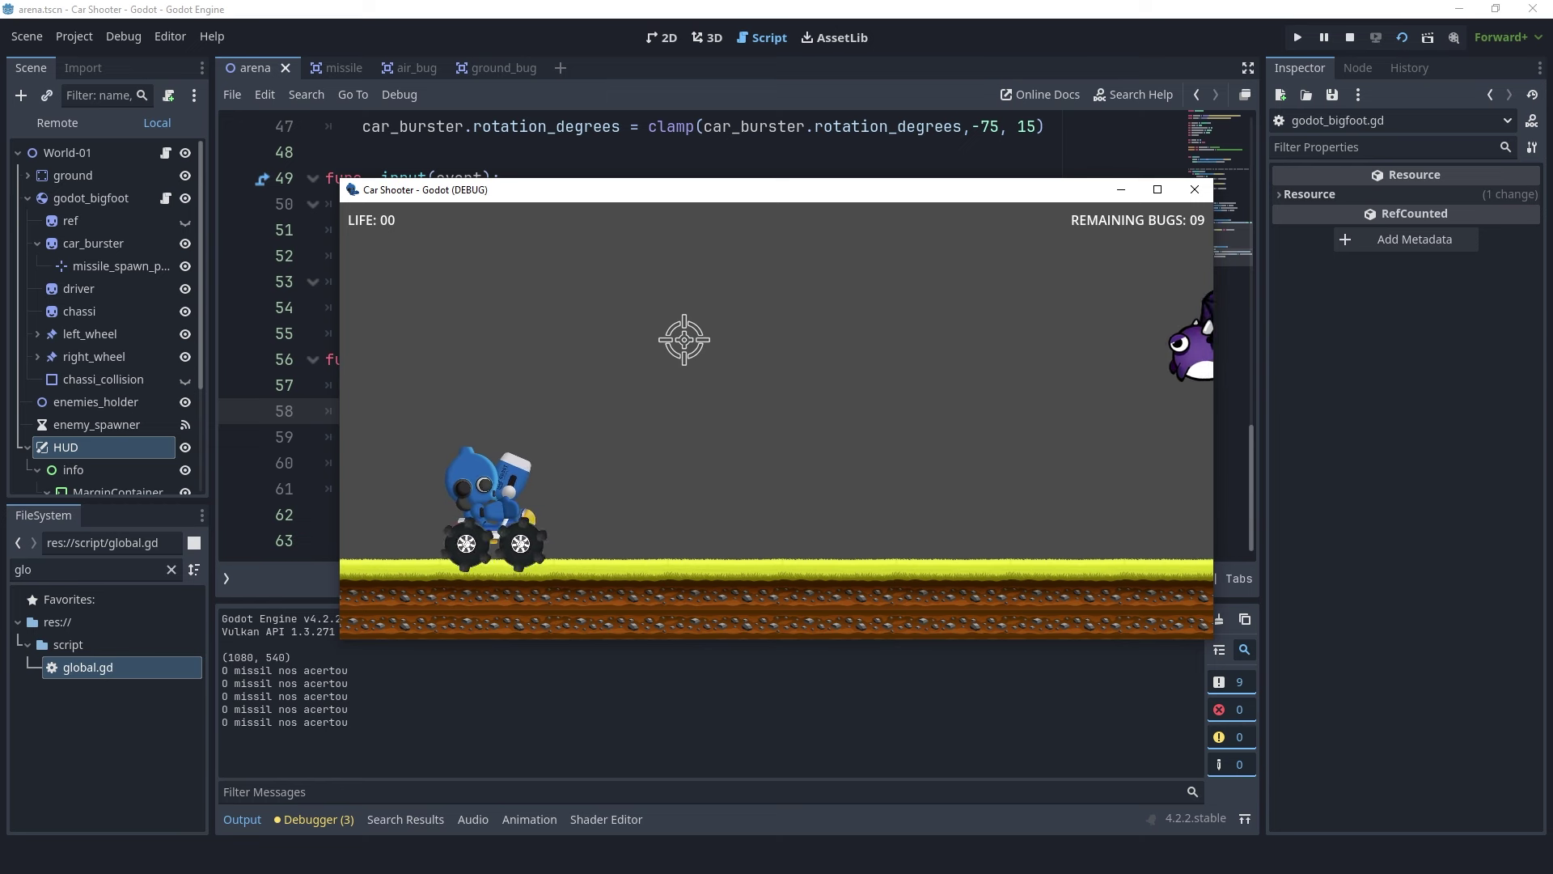
{"action": "left_click", "coordinate": [696, 338]}
{"action": "left_click", "coordinate": [732, 334]}
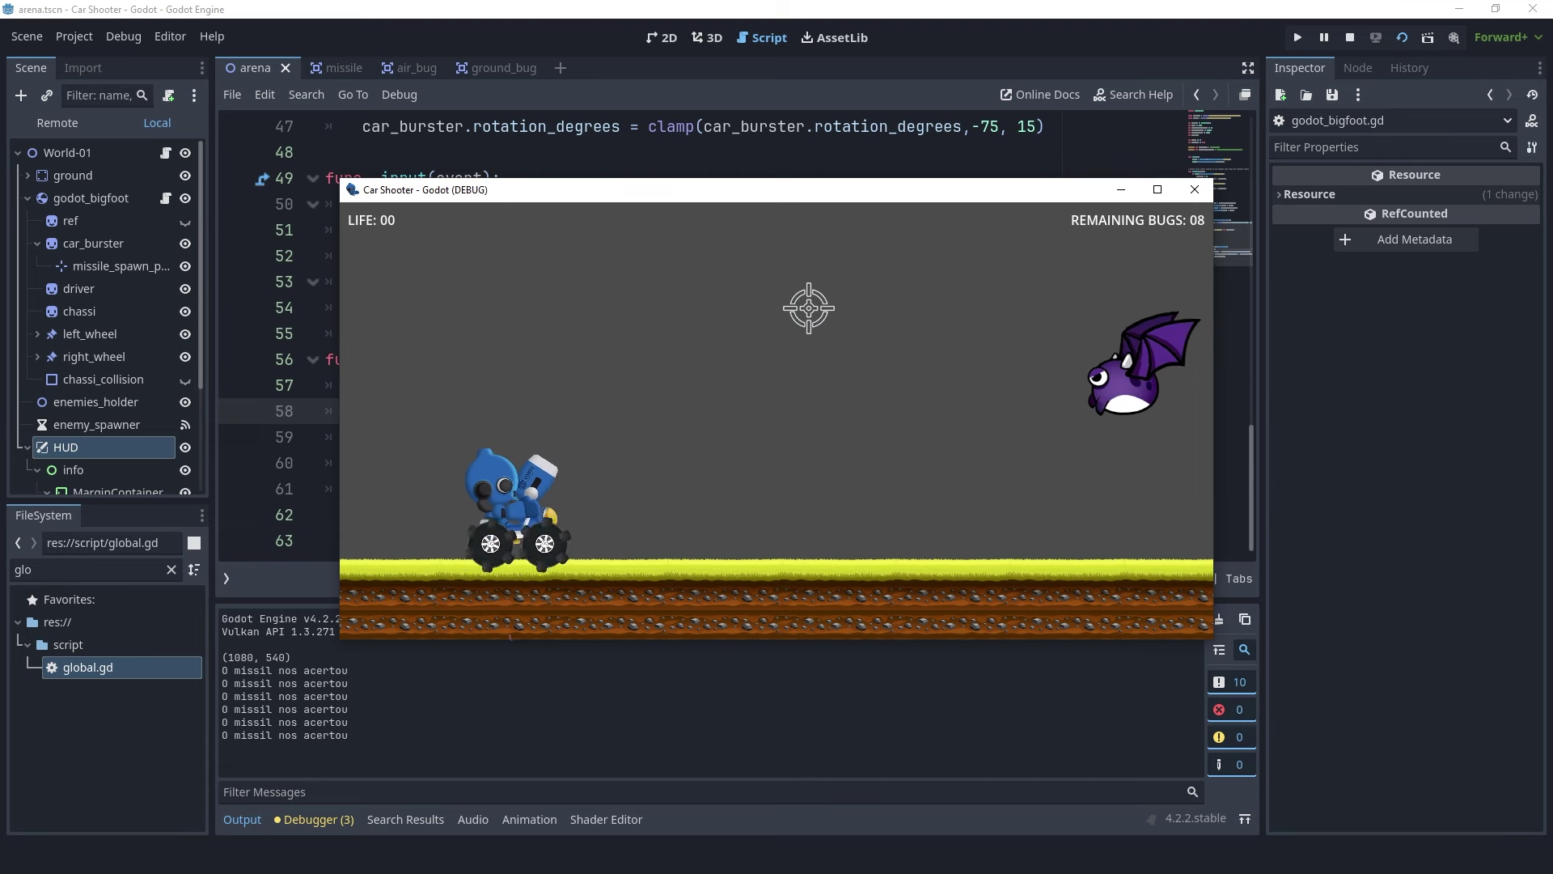
{"action": "left_click", "coordinate": [801, 327]}
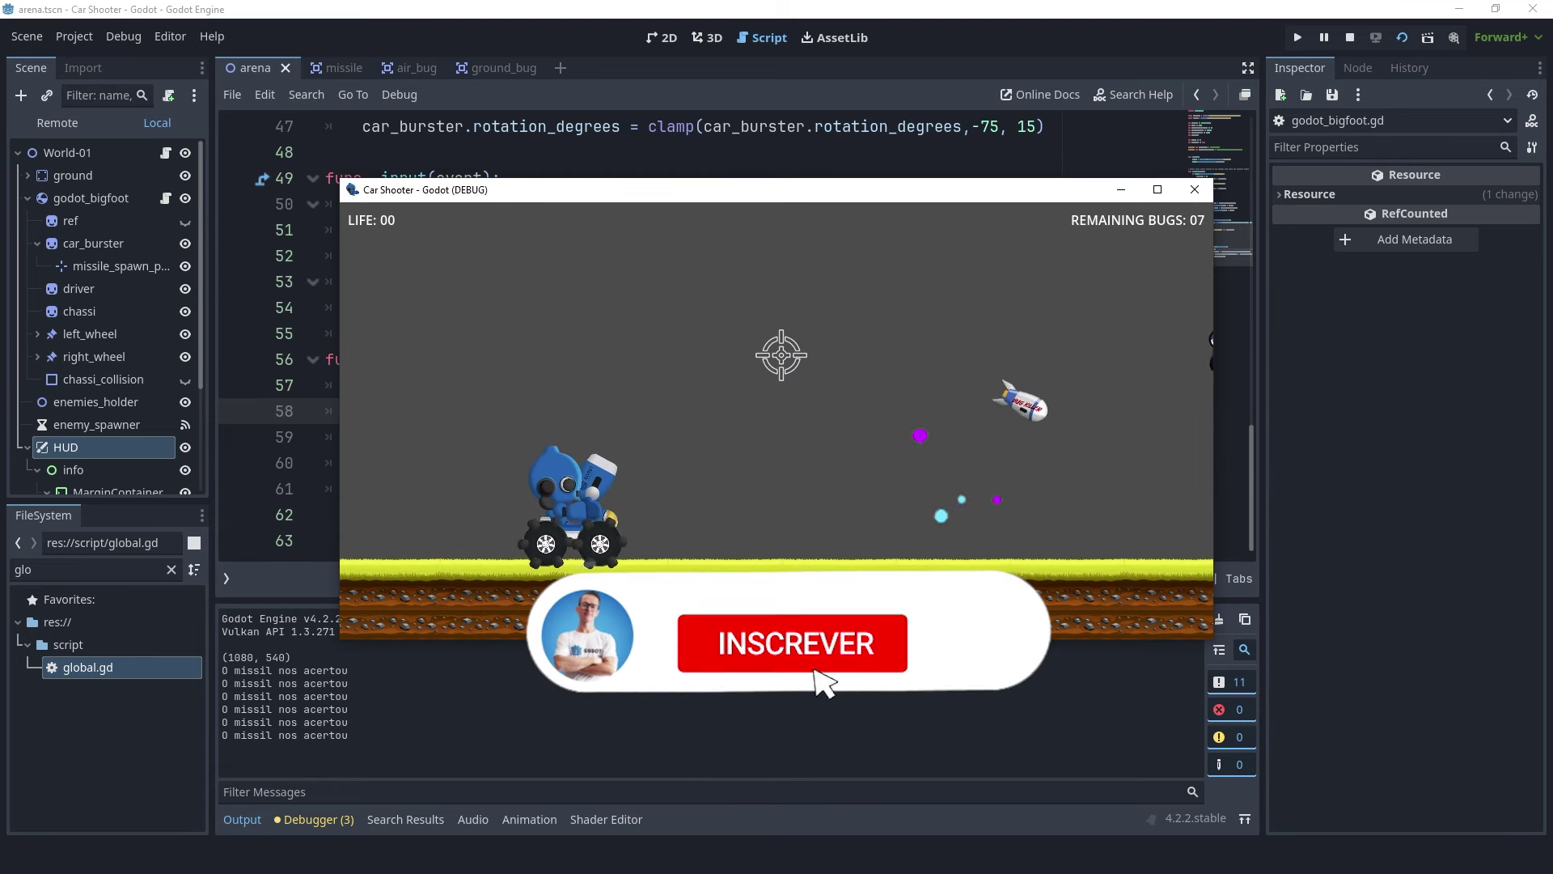
{"action": "left_click", "coordinate": [781, 354]}
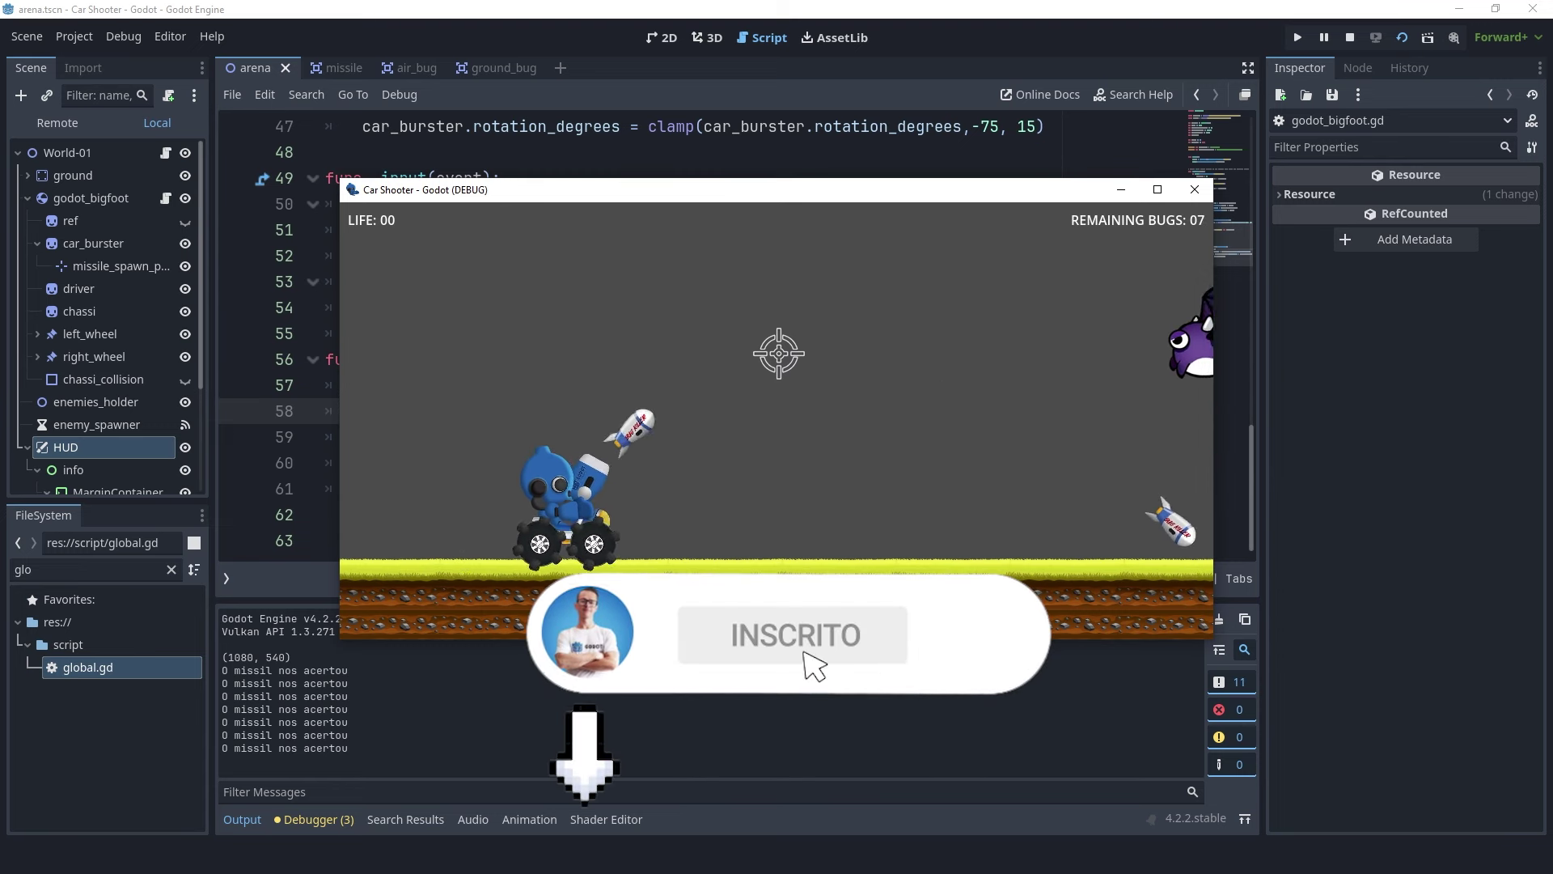
{"action": "left_click", "coordinate": [727, 323]}
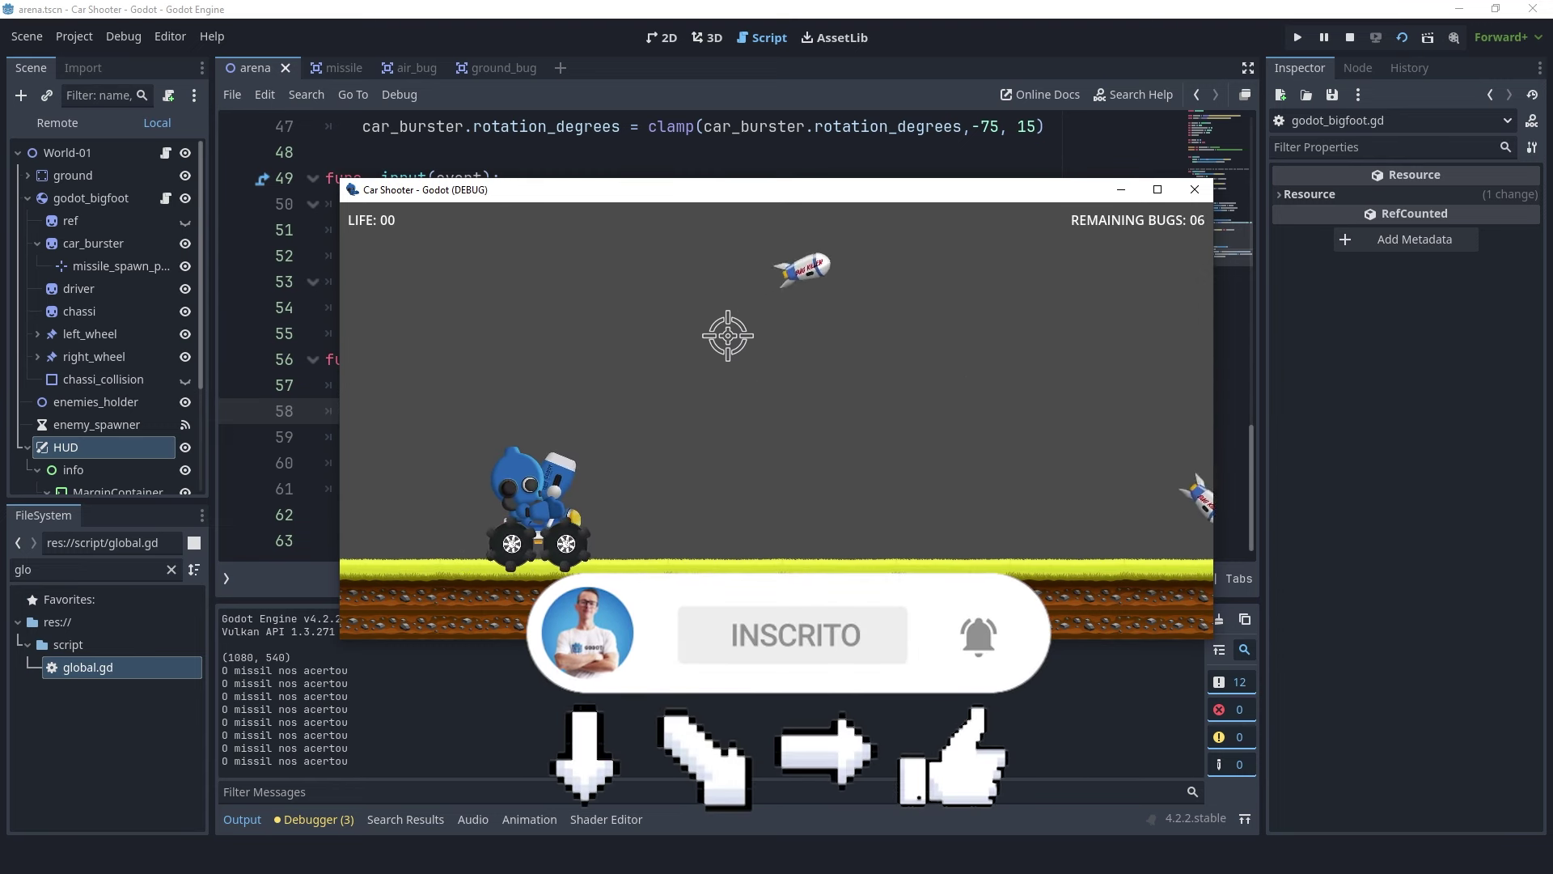
Step: Drive the car left and destroy the purple bug, bats and ladybugs until the counter reads 00
{"action": "key", "text": "a"}
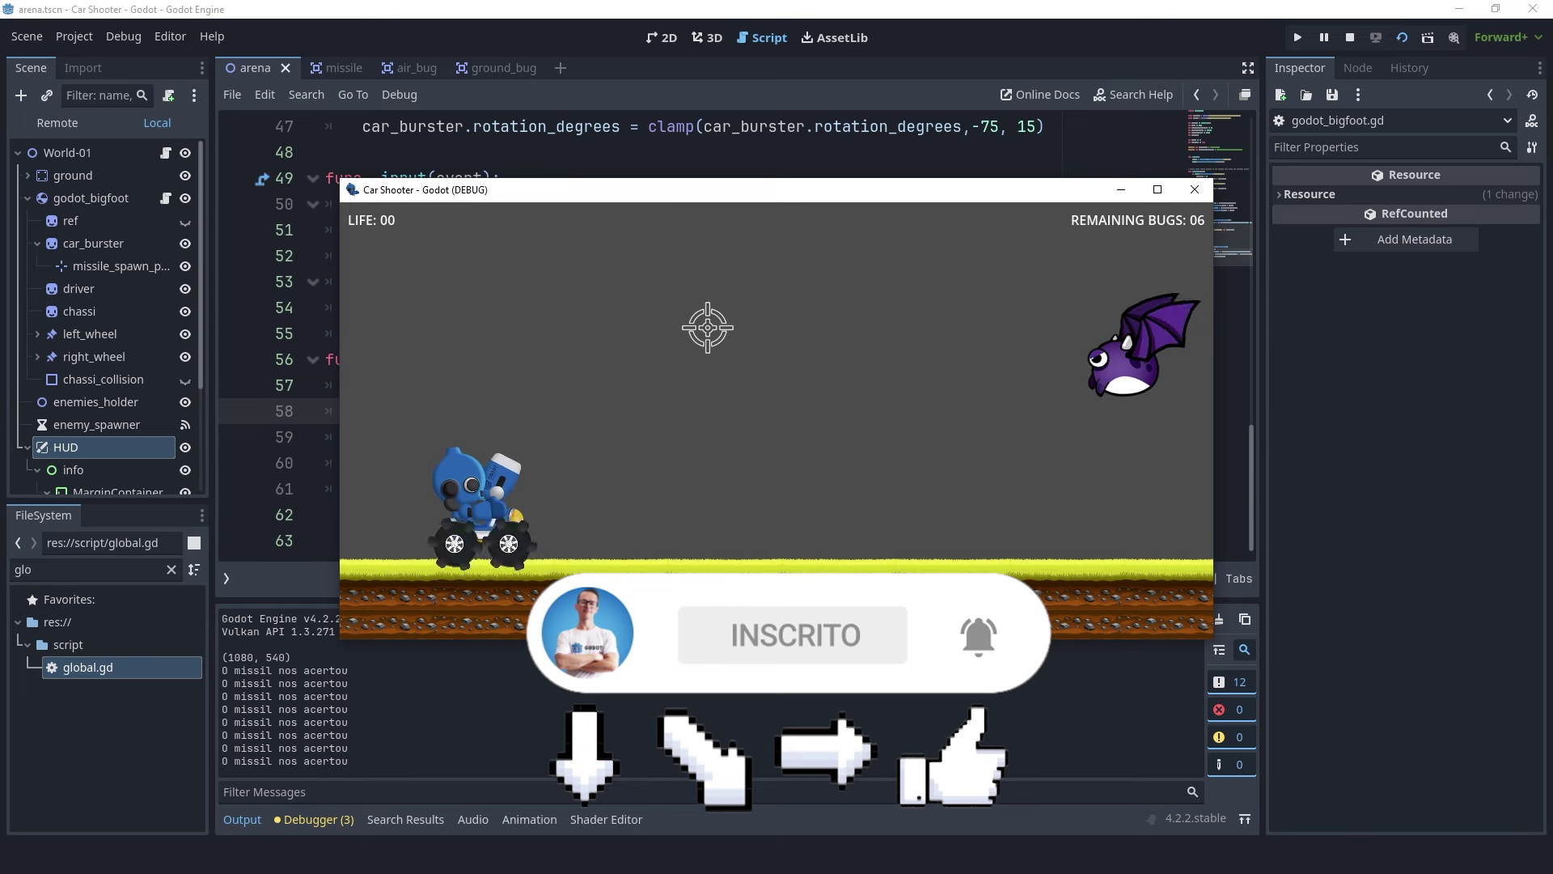
{"action": "left_click", "coordinate": [708, 326]}
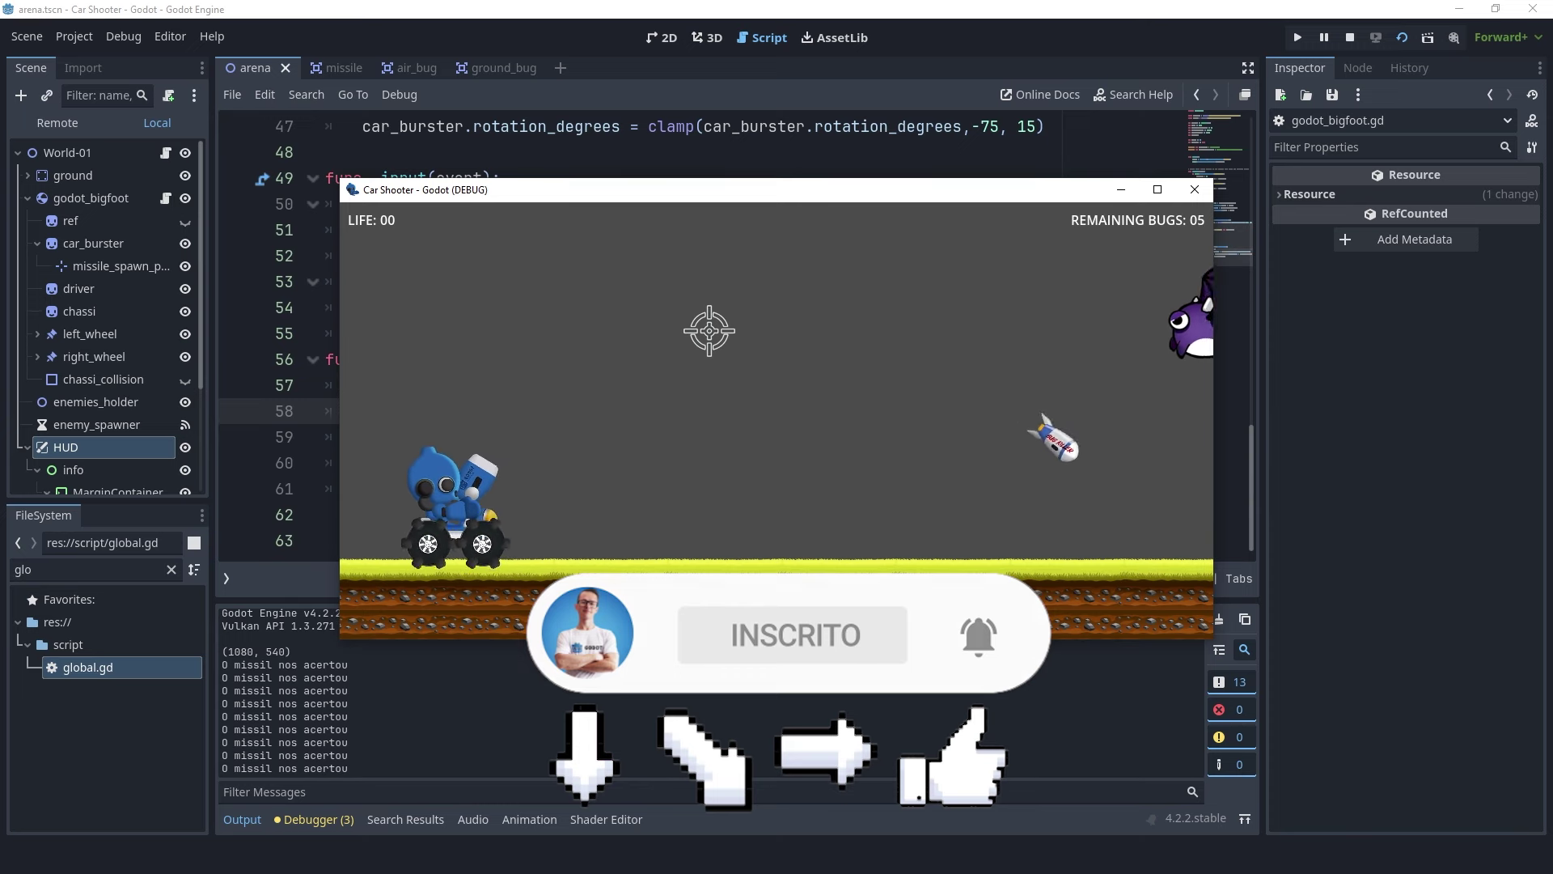
{"action": "left_click", "coordinate": [720, 333]}
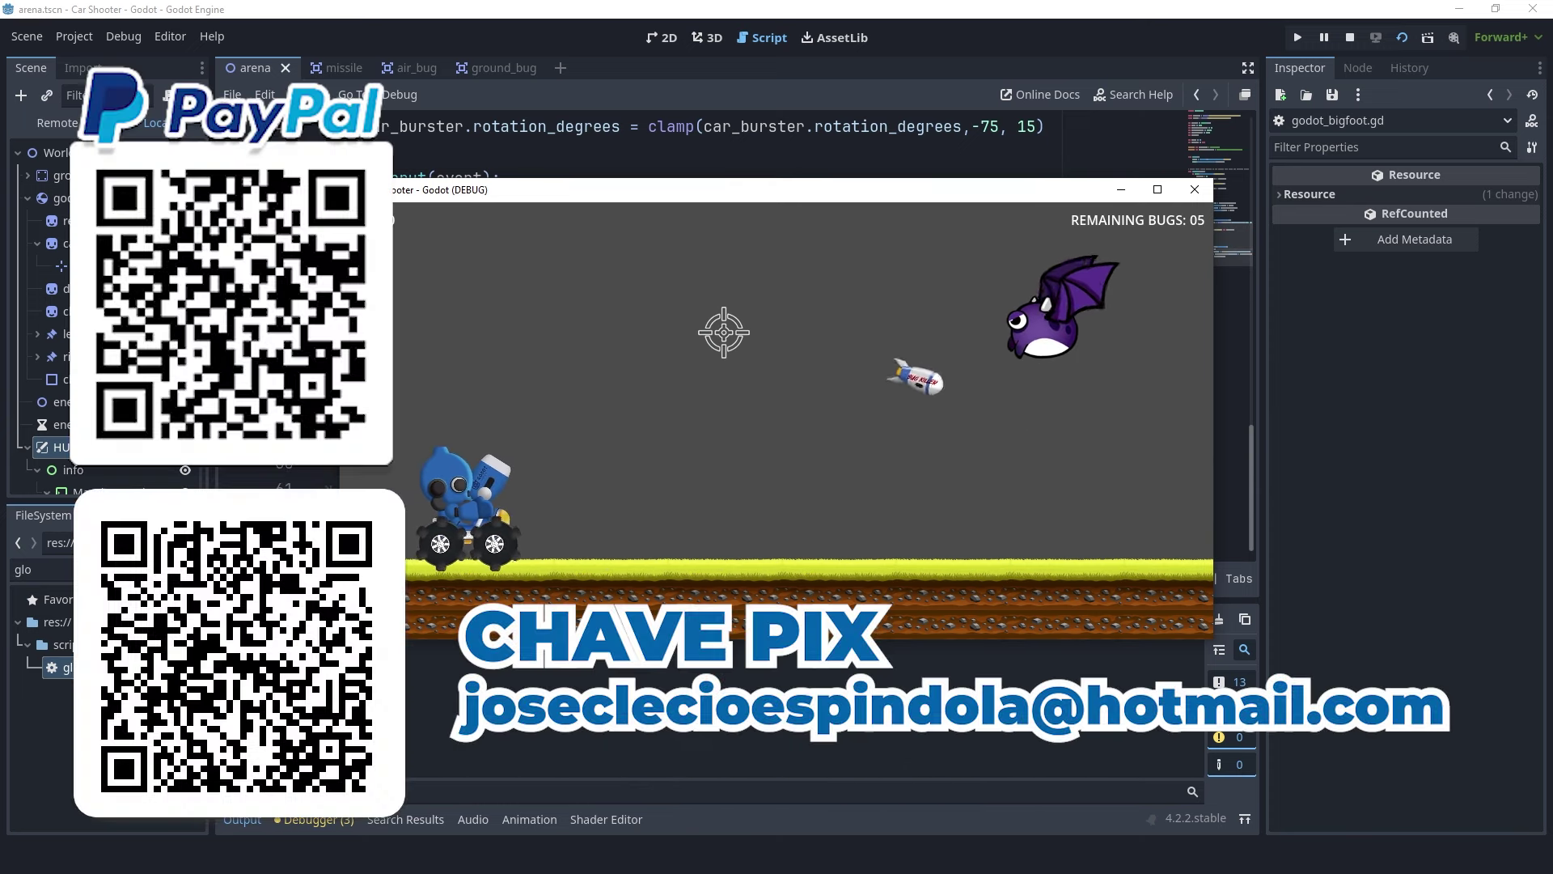
{"action": "left_click", "coordinate": [716, 307]}
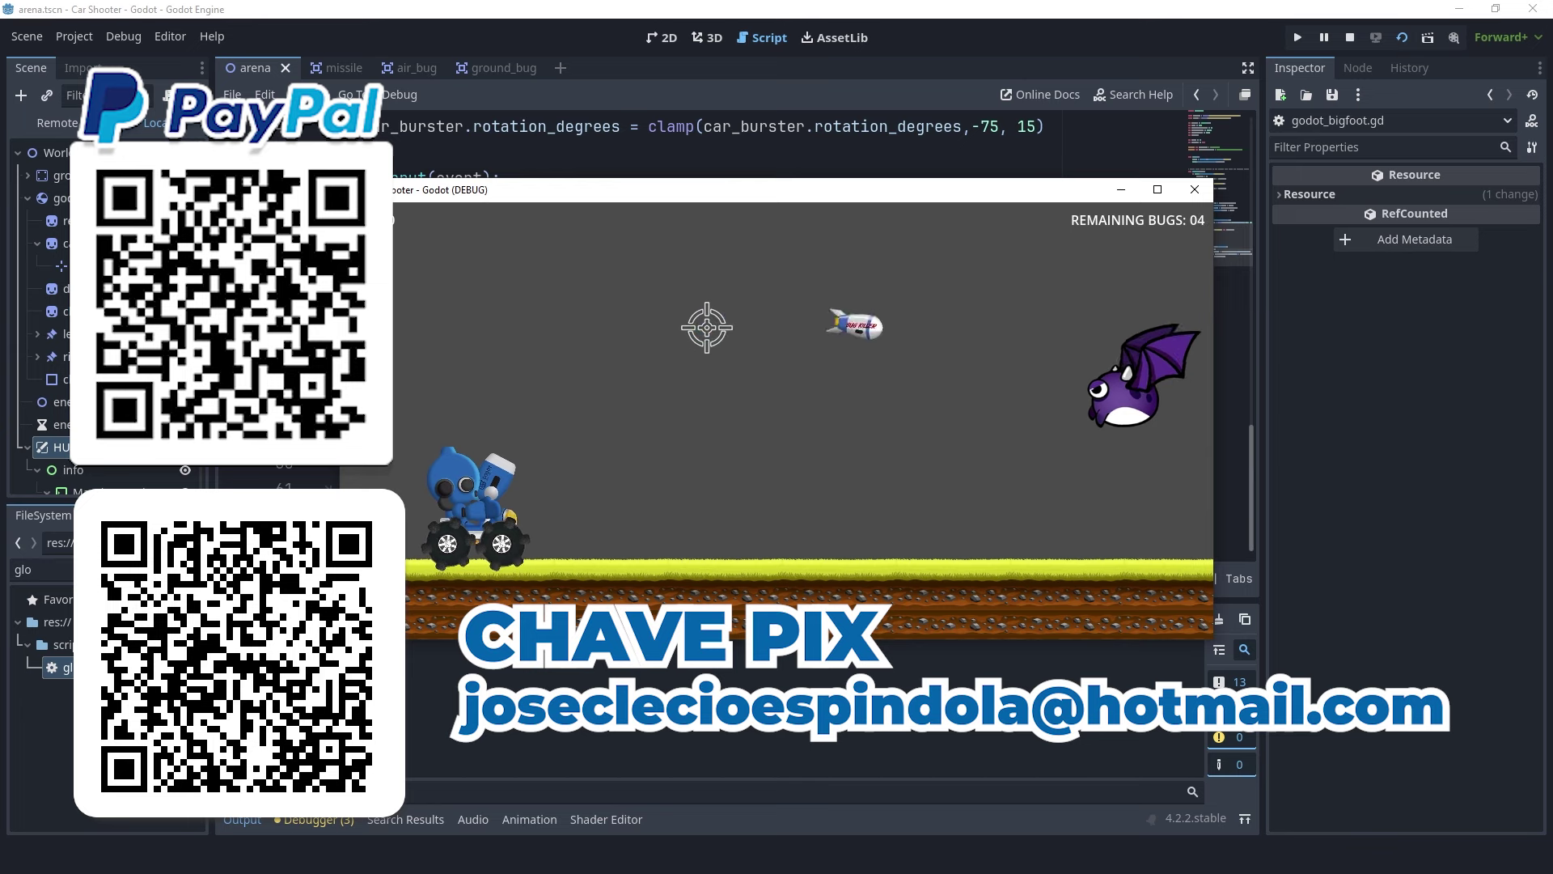
{"action": "left_click", "coordinate": [726, 333]}
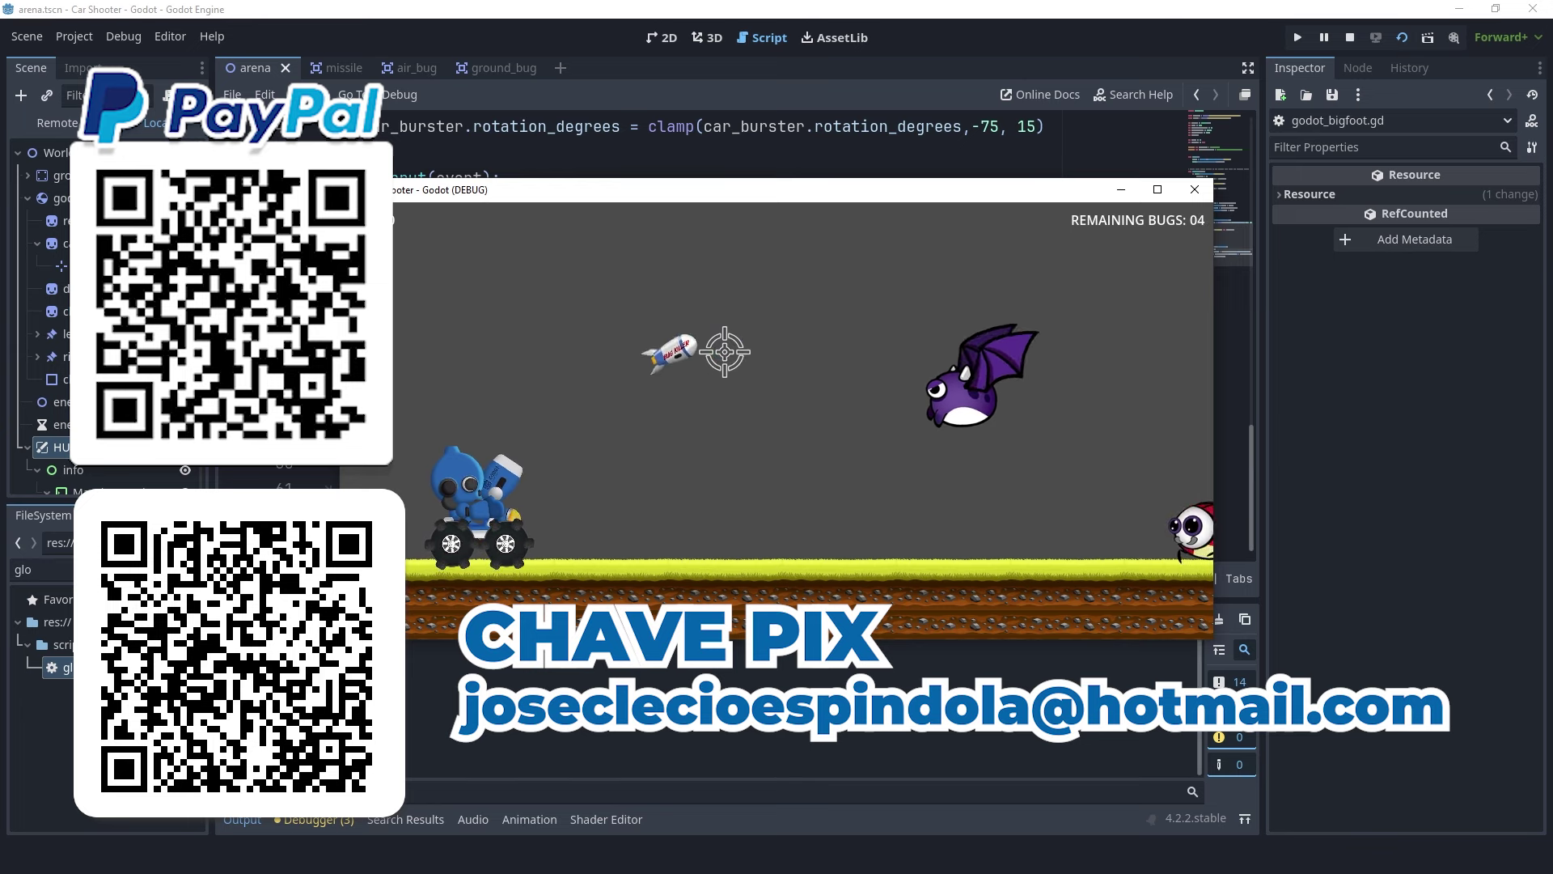
{"action": "left_click", "coordinate": [735, 405]}
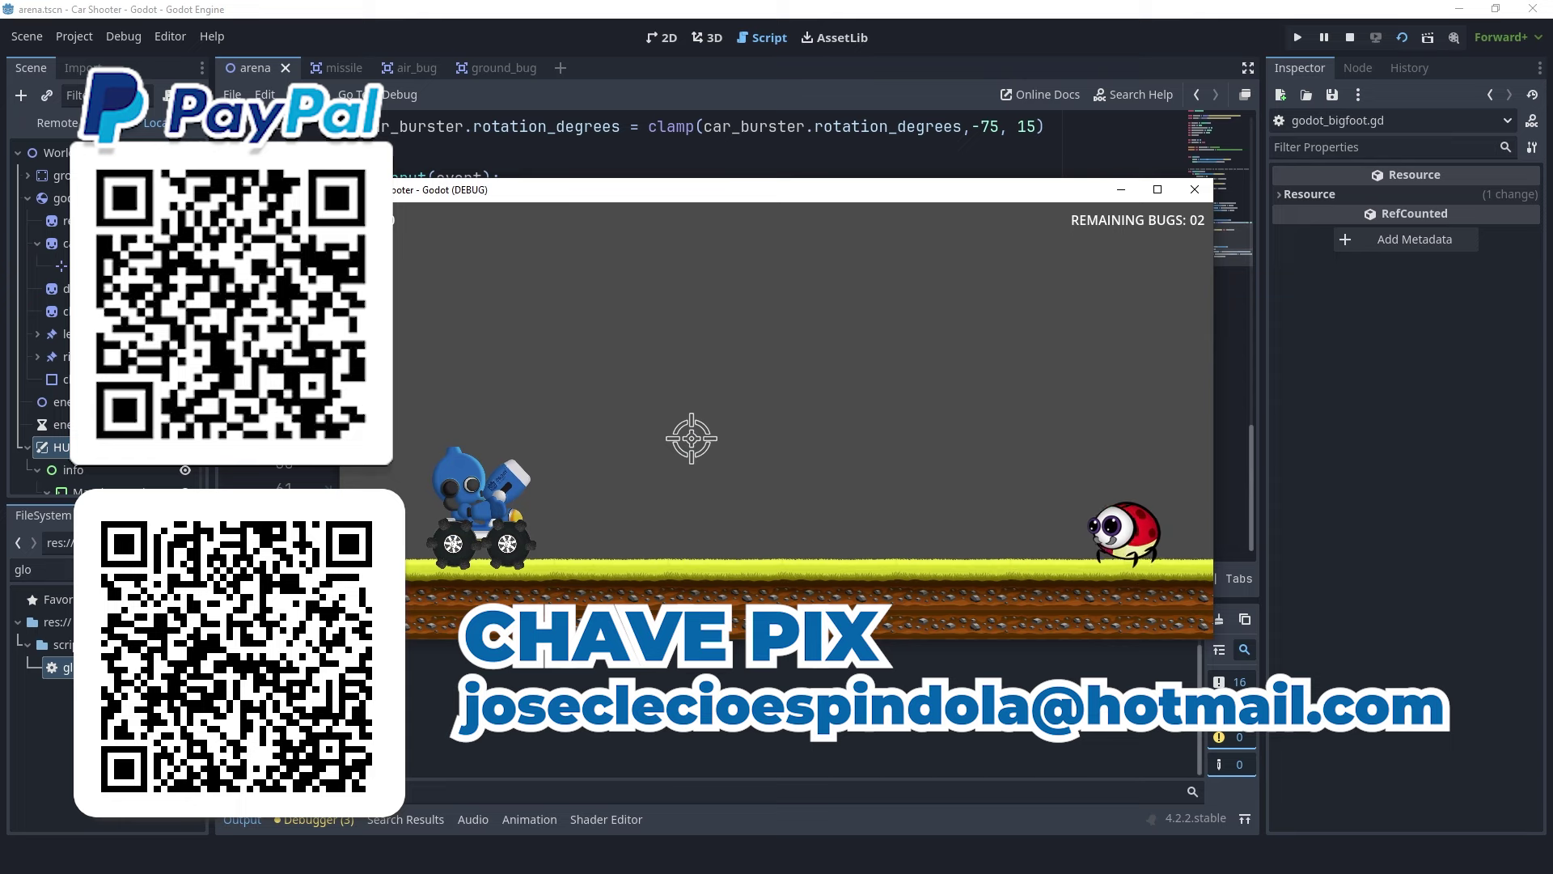
{"action": "left_click", "coordinate": [619, 367]}
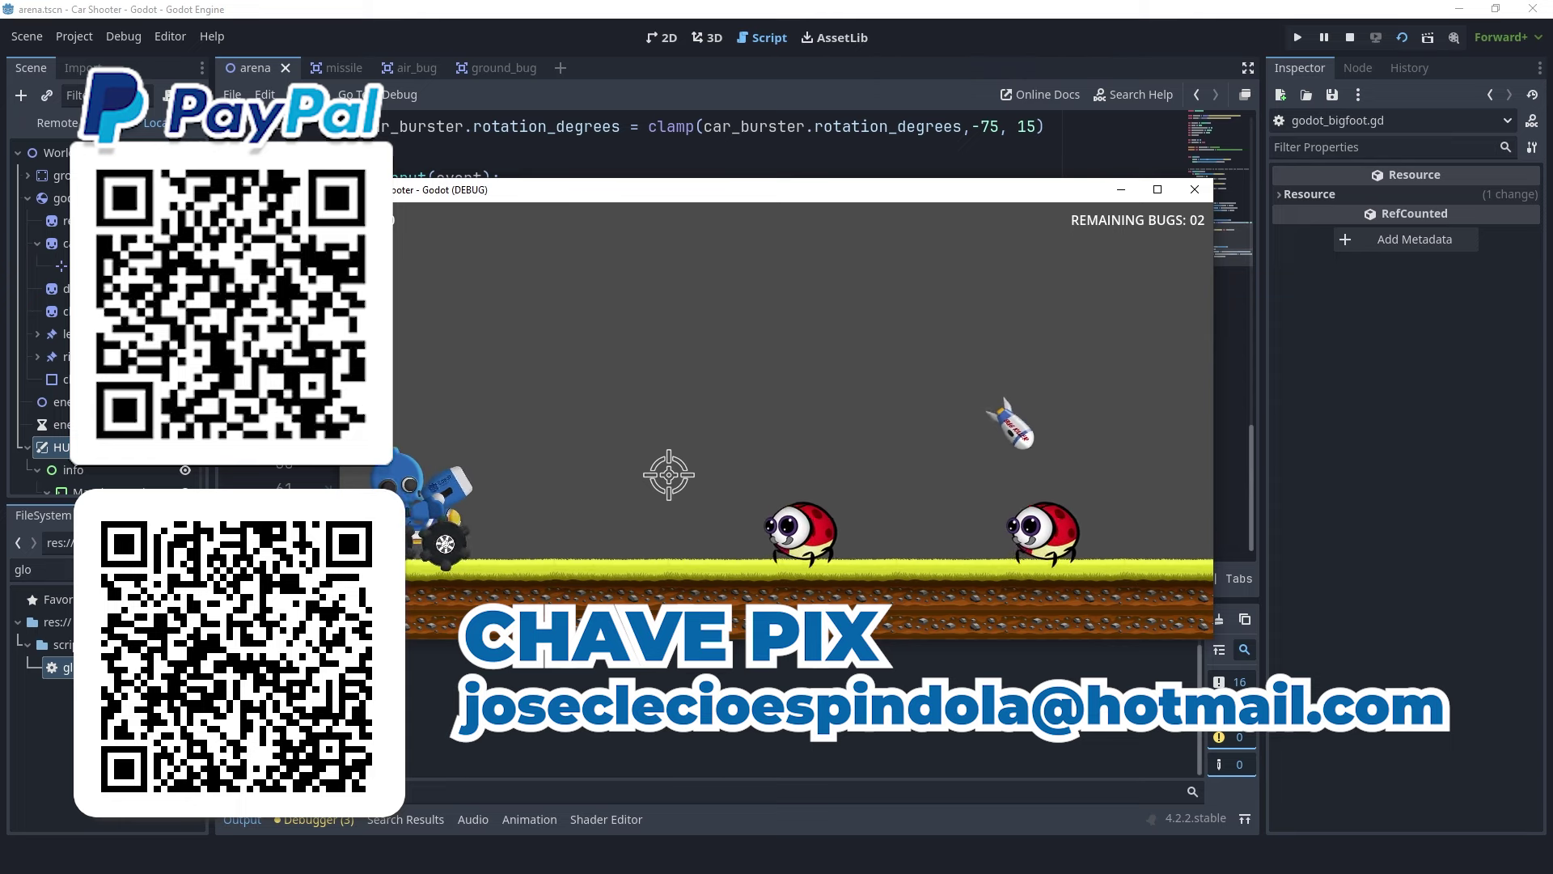
{"action": "left_click", "coordinate": [660, 534]}
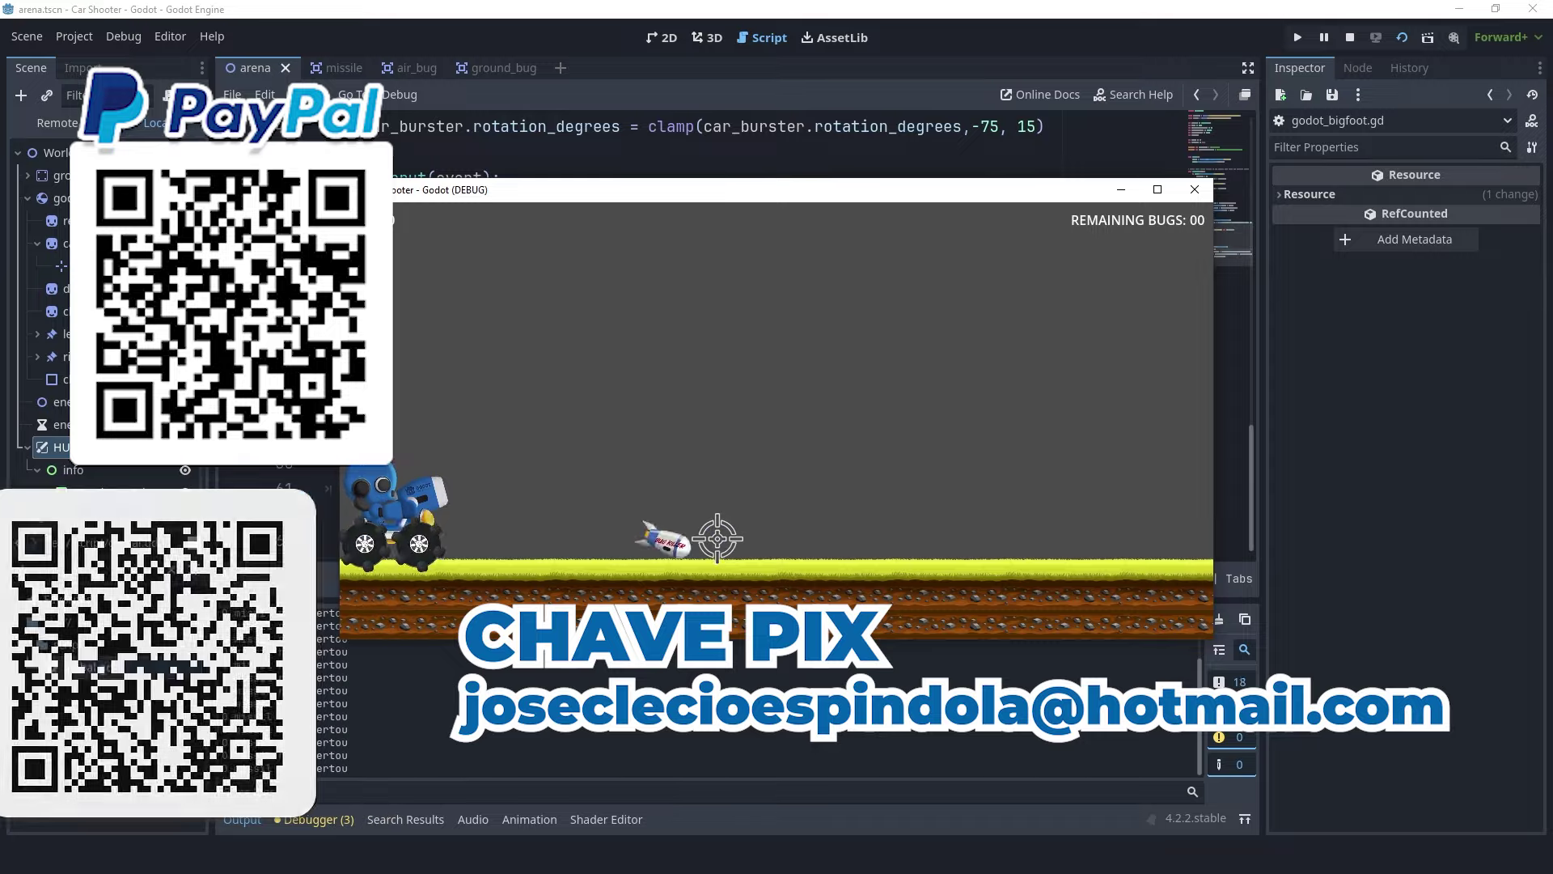
{"action": "left_click", "coordinate": [704, 388]}
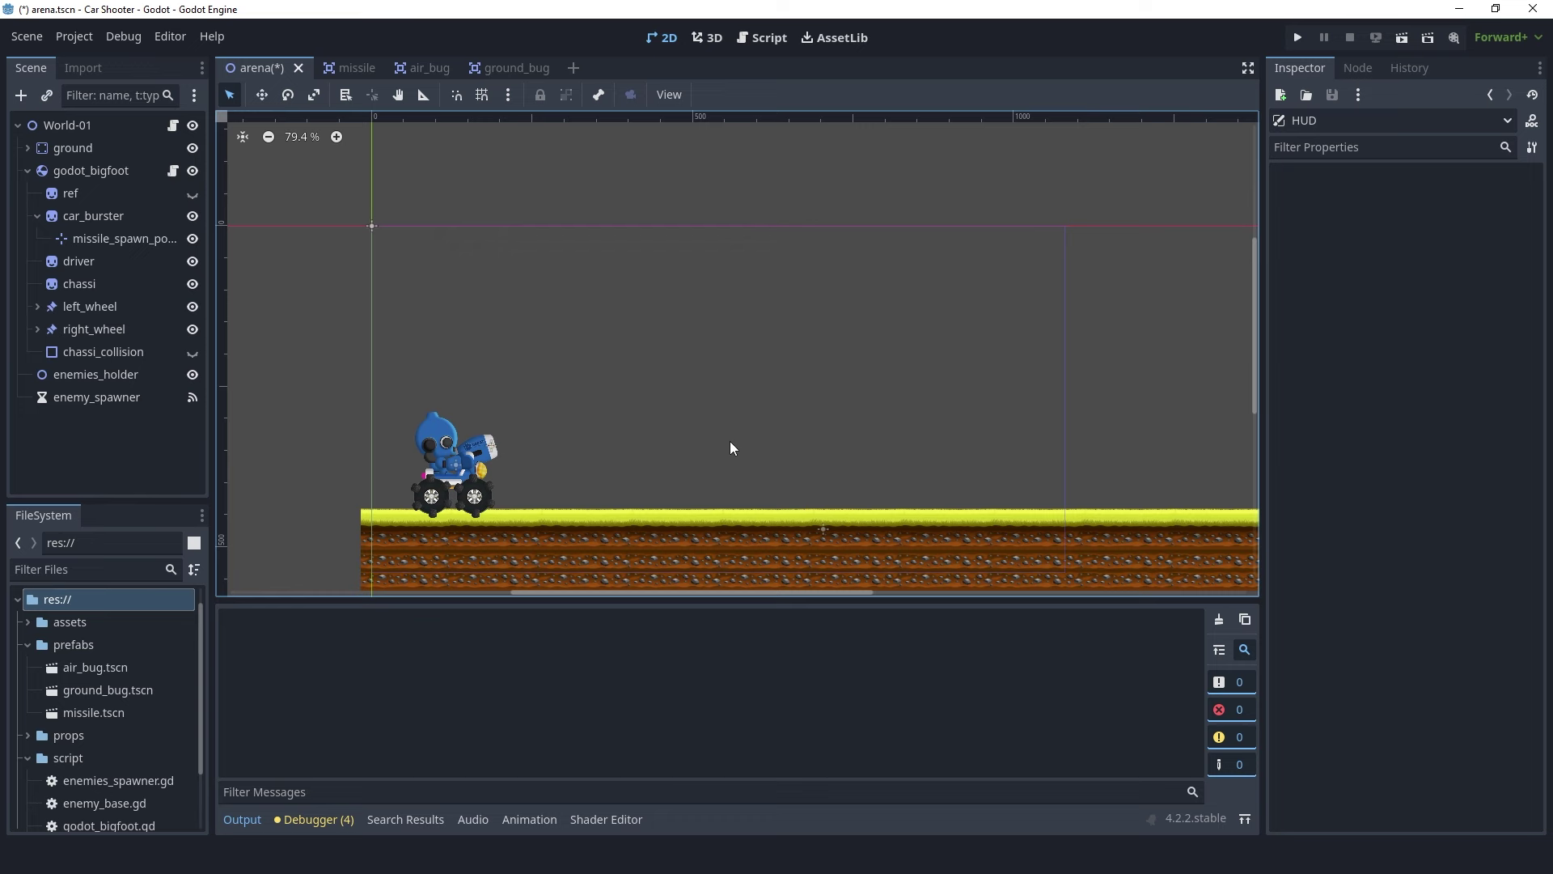
Step: Add a CanvasLayer child to World-01 and rename it HUD
{"action": "left_click", "coordinate": [46, 124]}
{"action": "left_click", "coordinate": [21, 96]}
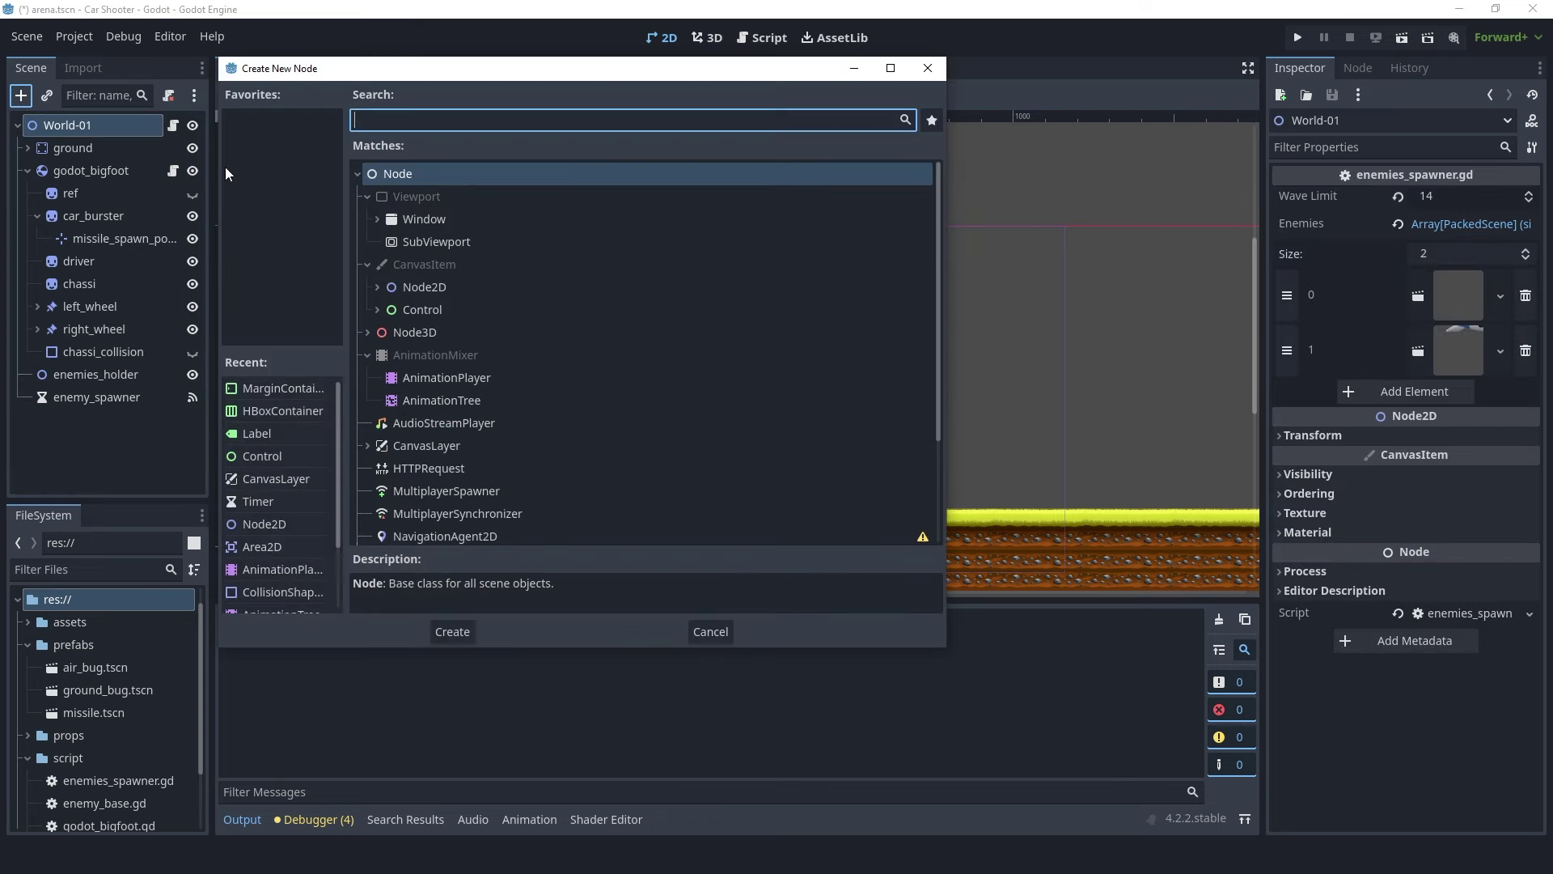
{"action": "type", "text": "canva"}
{"action": "left_click", "coordinate": [445, 287]}
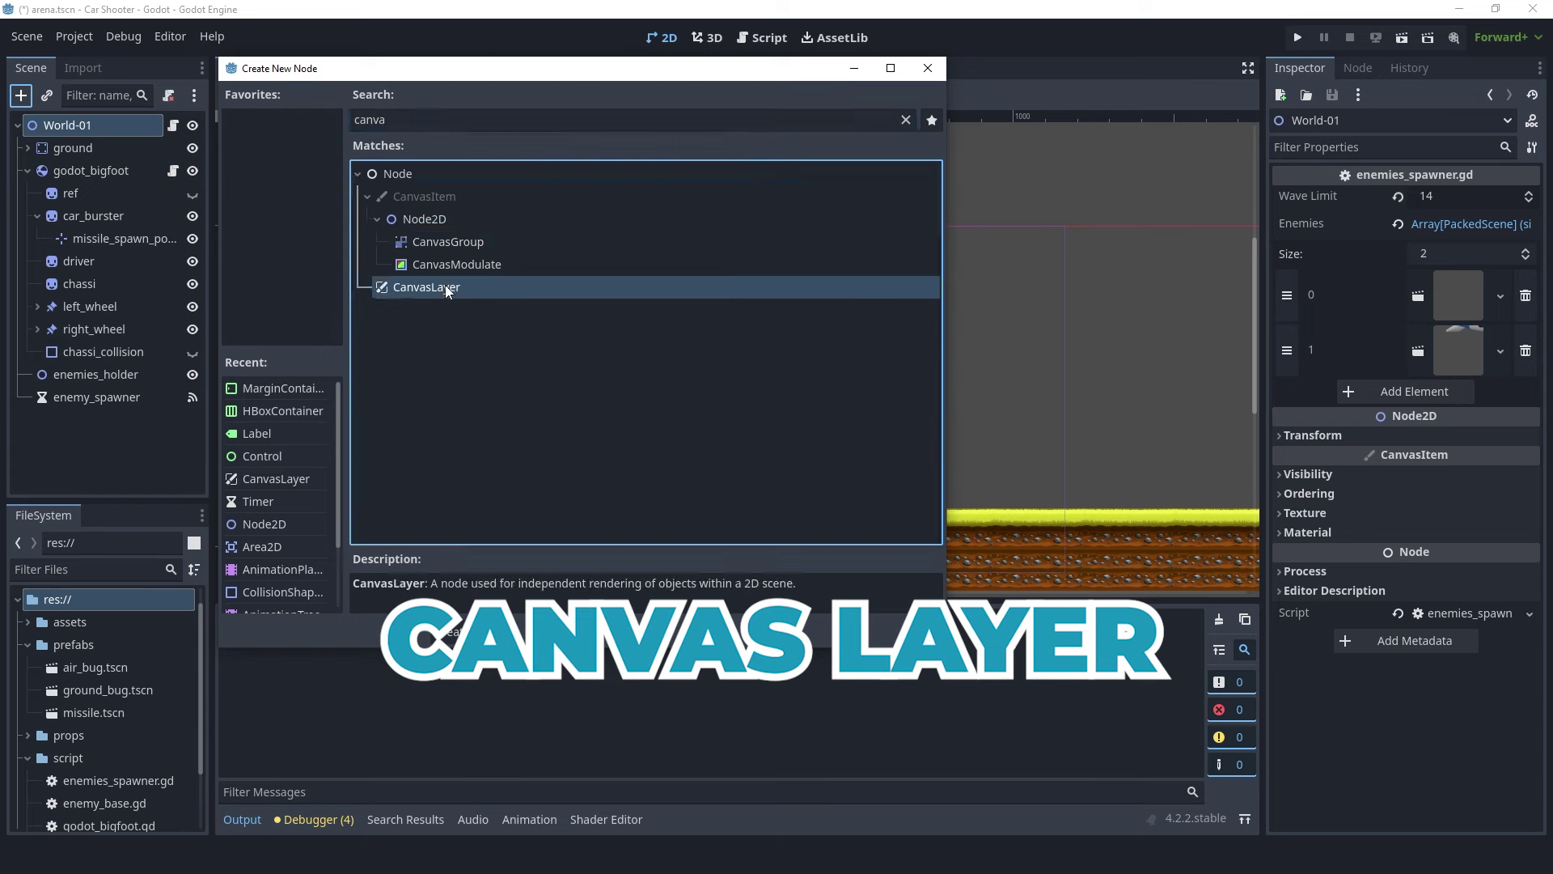
{"action": "double_click", "coordinate": [445, 289]}
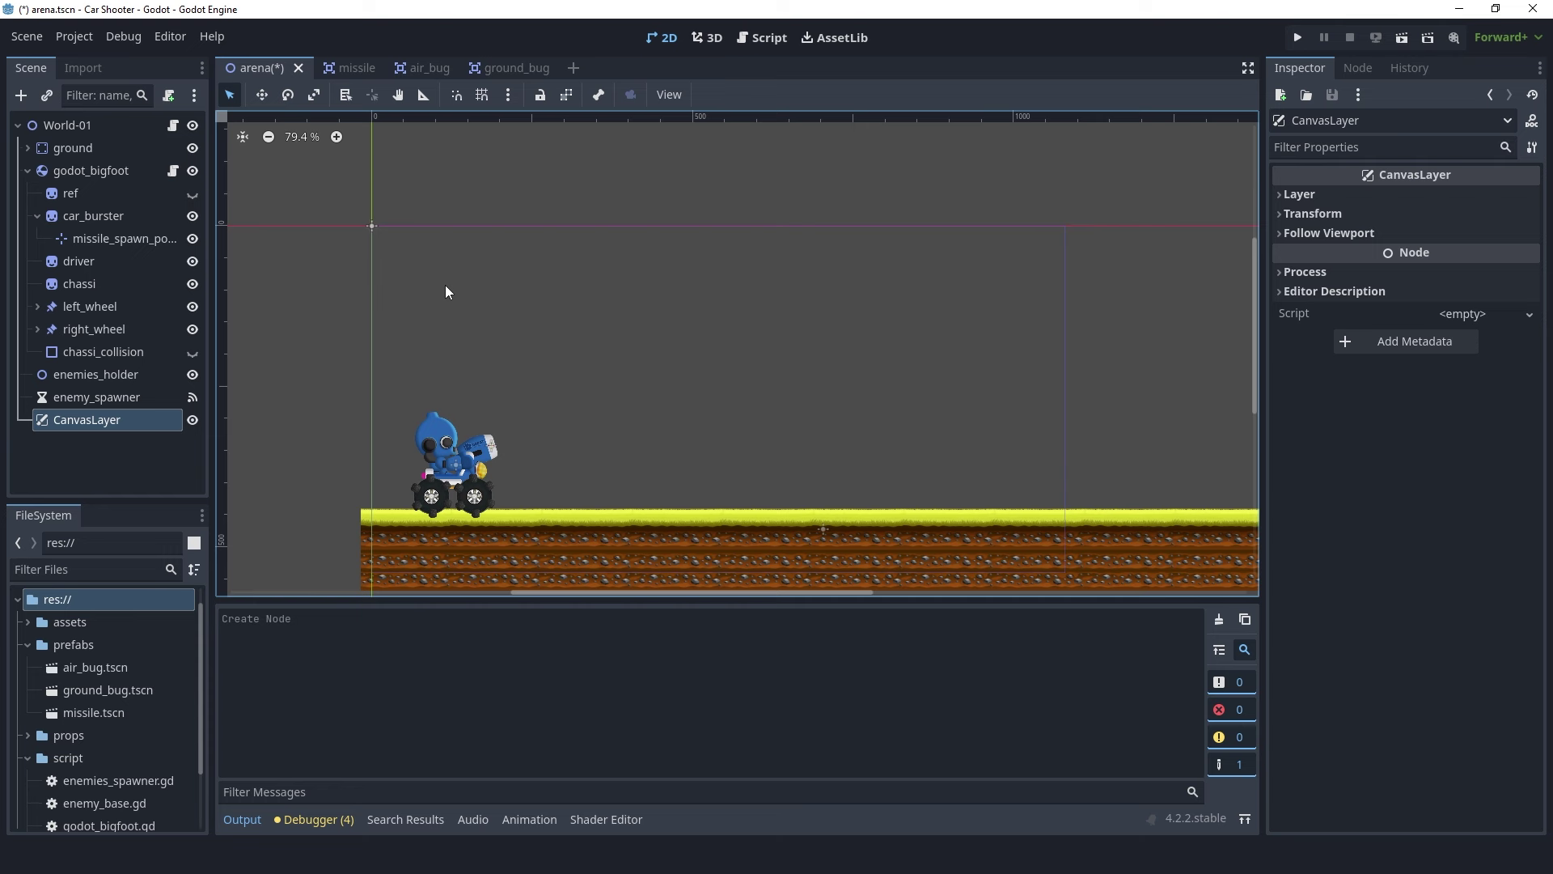
{"action": "left_click", "coordinate": [110, 417]}
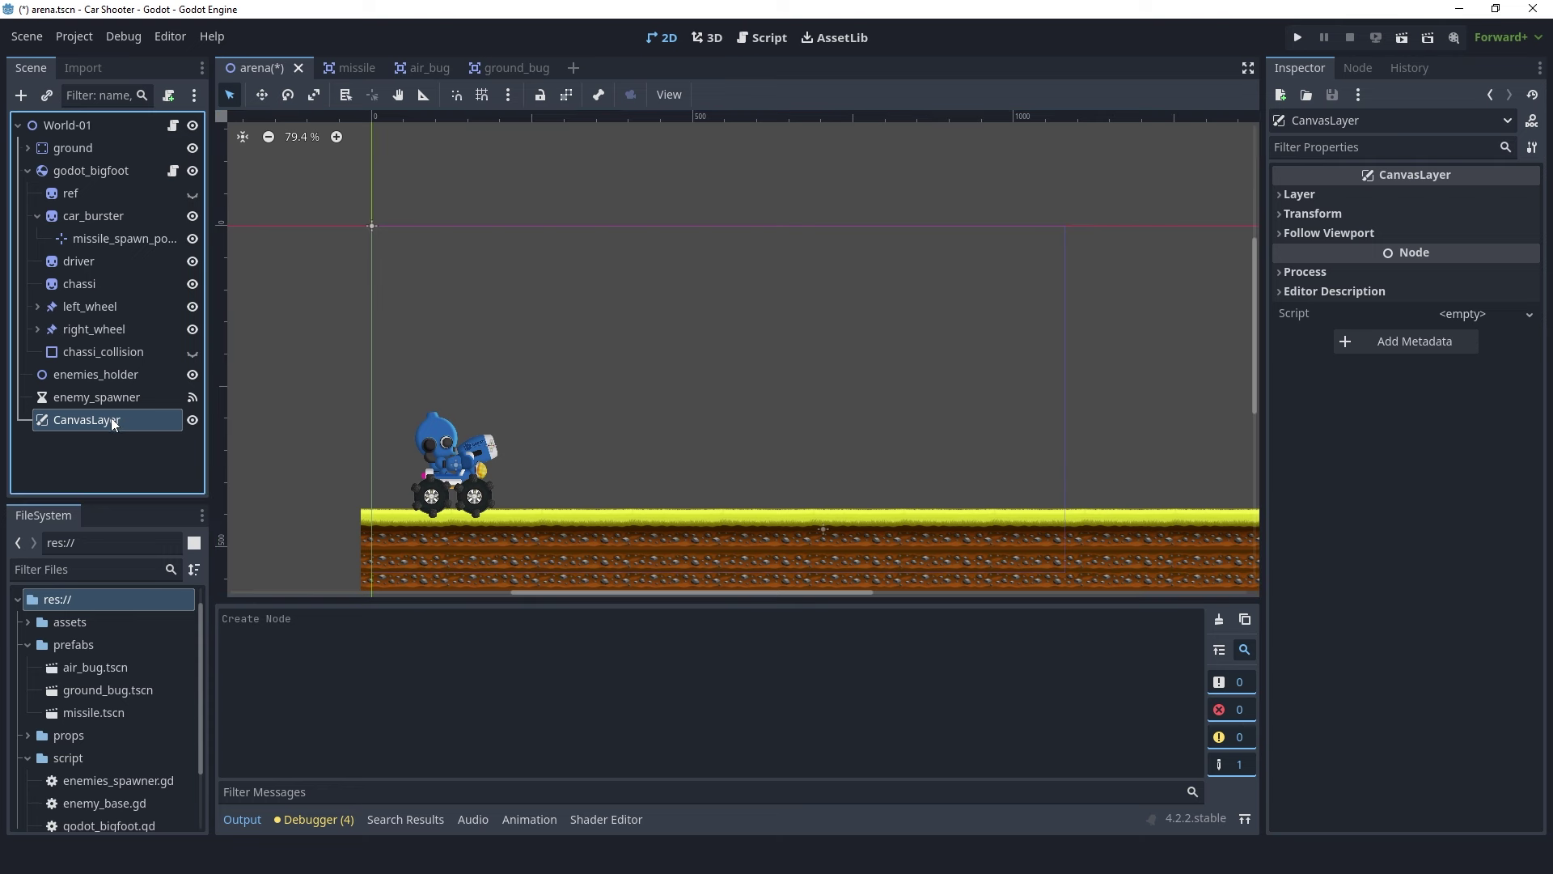
{"action": "type", "text": "HUD"}
{"action": "key", "text": "Return"}
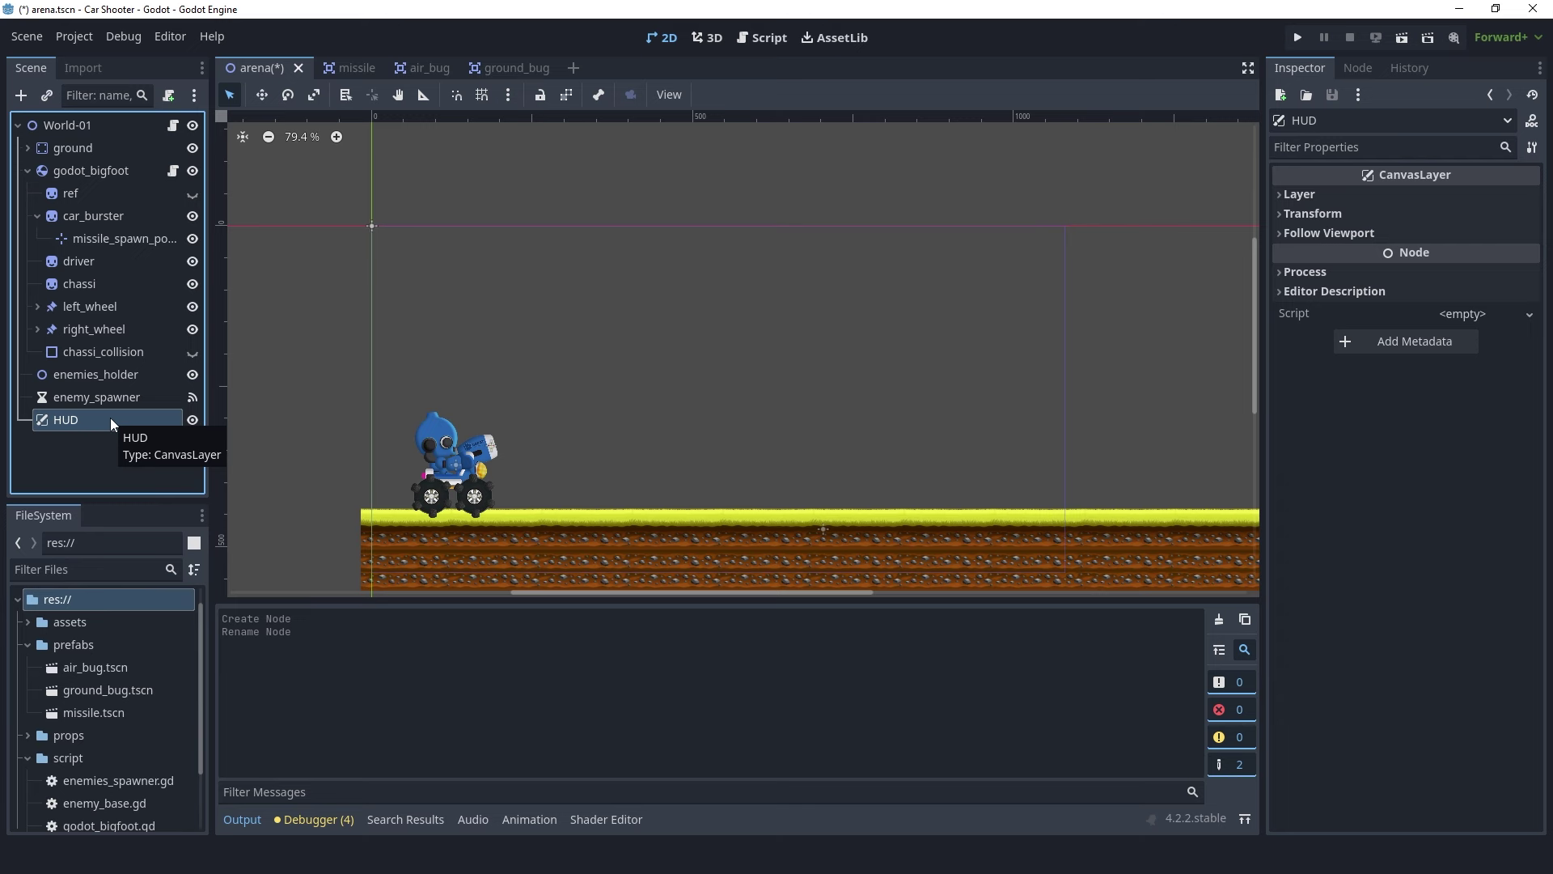
Step: Add a Control node under HUD and rename it info
{"action": "left_click", "coordinate": [21, 95]}
{"action": "type", "text": "cont"}
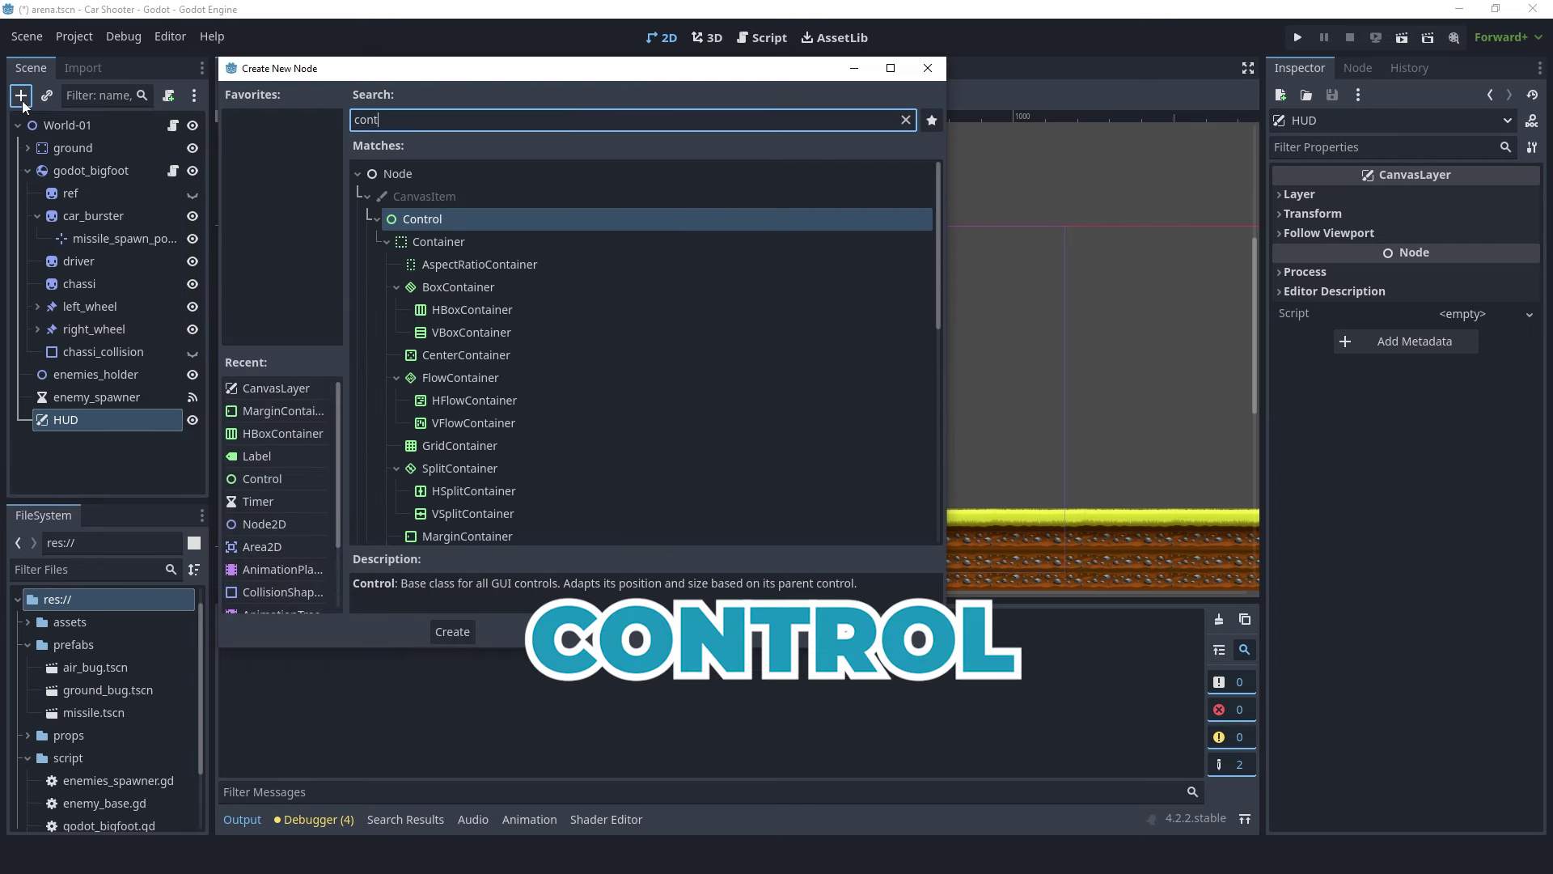
{"action": "double_click", "coordinate": [449, 218]}
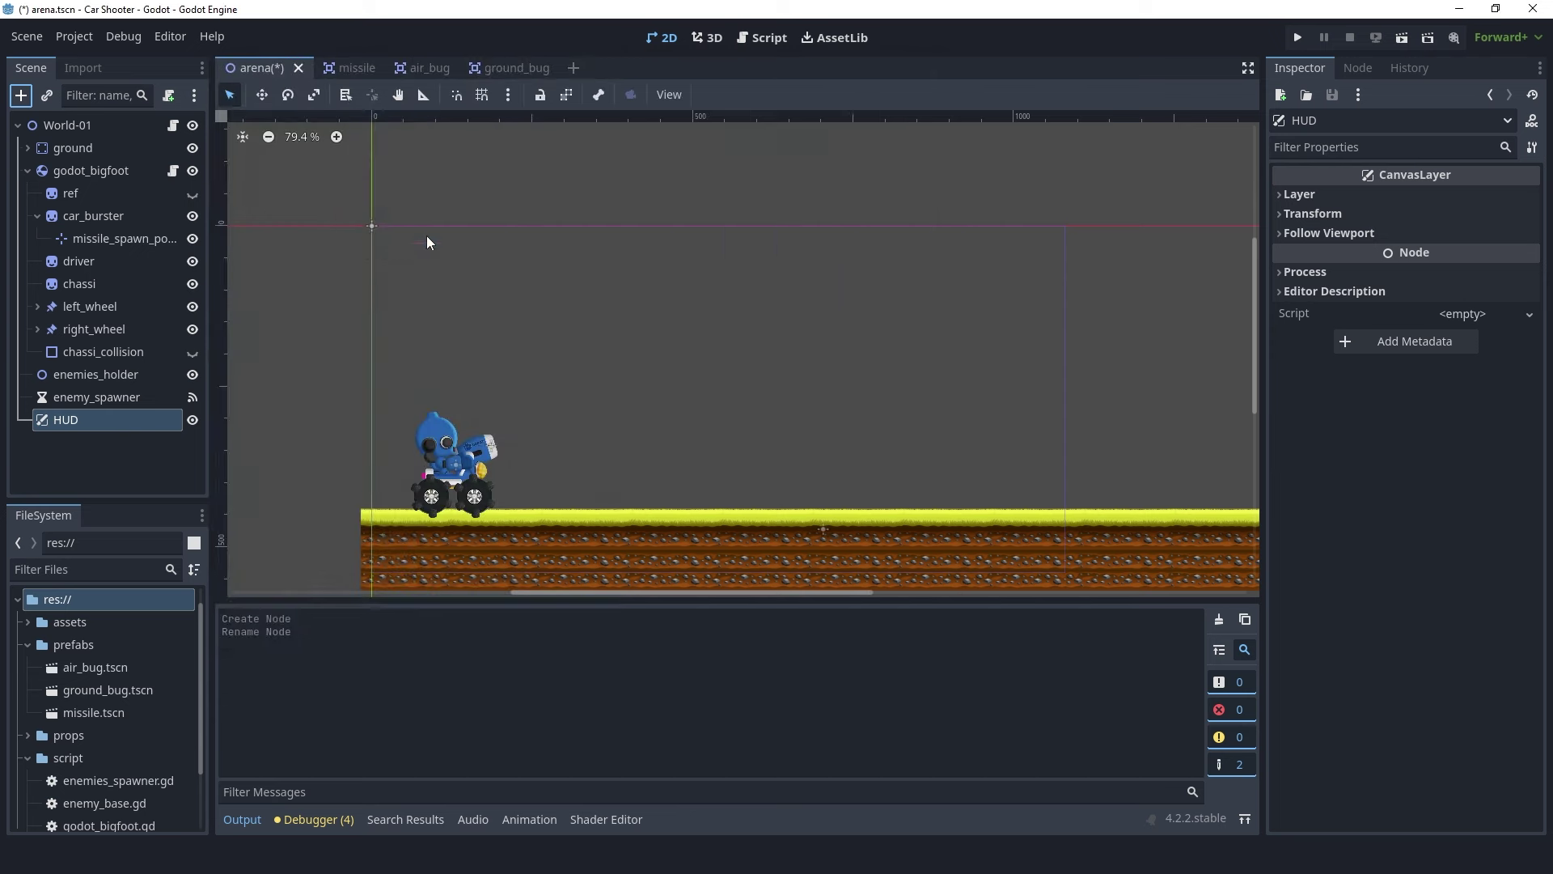
{"action": "double_click", "coordinate": [95, 442]}
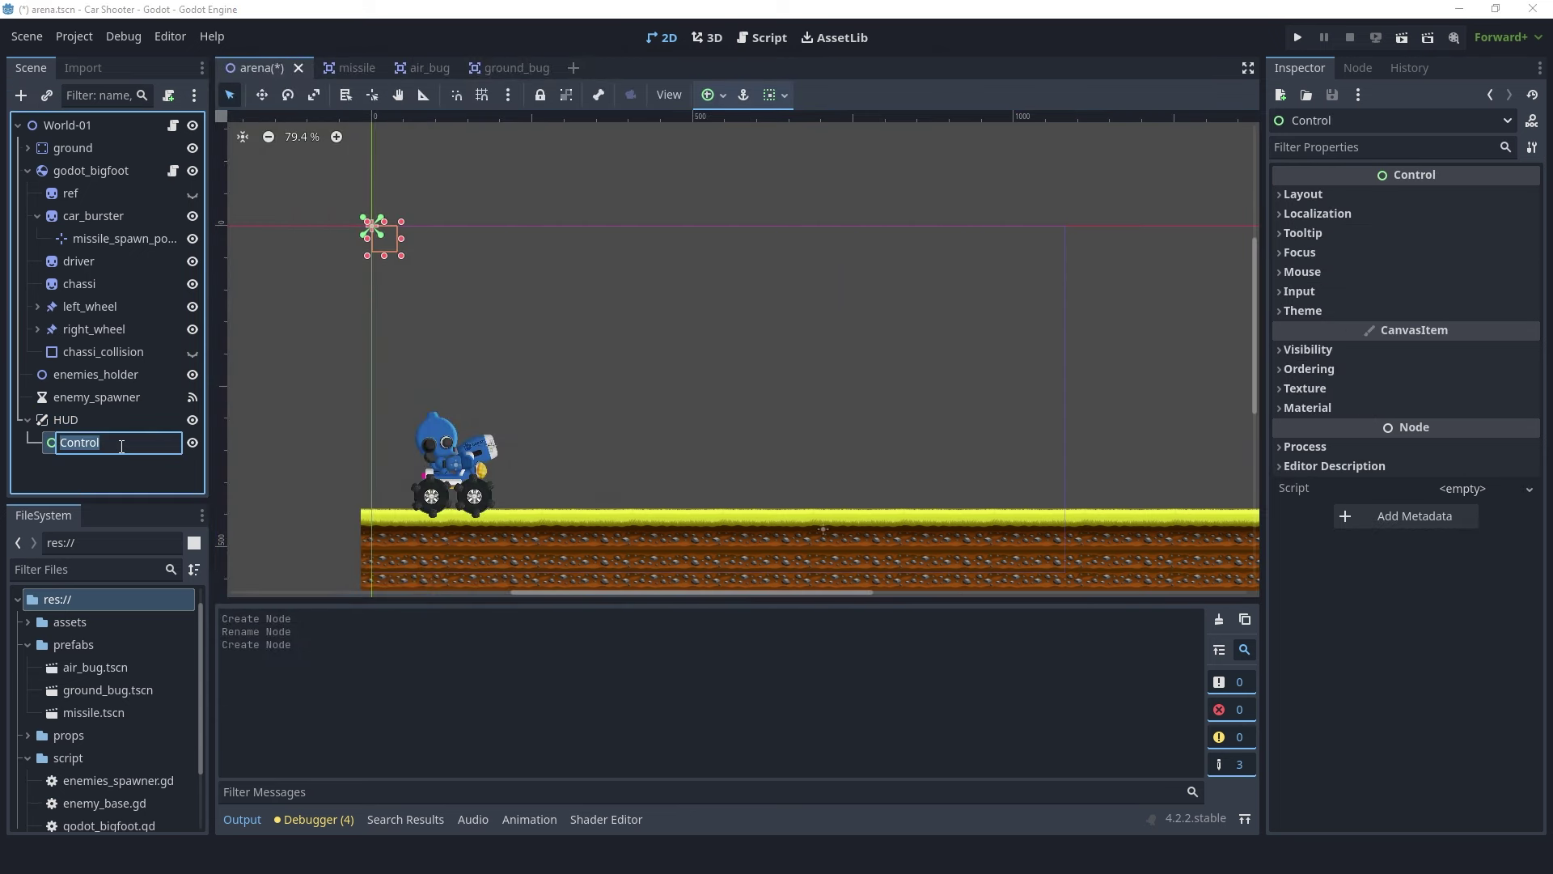
{"action": "key", "text": "BackSpace"}
{"action": "key", "text": "Return"}
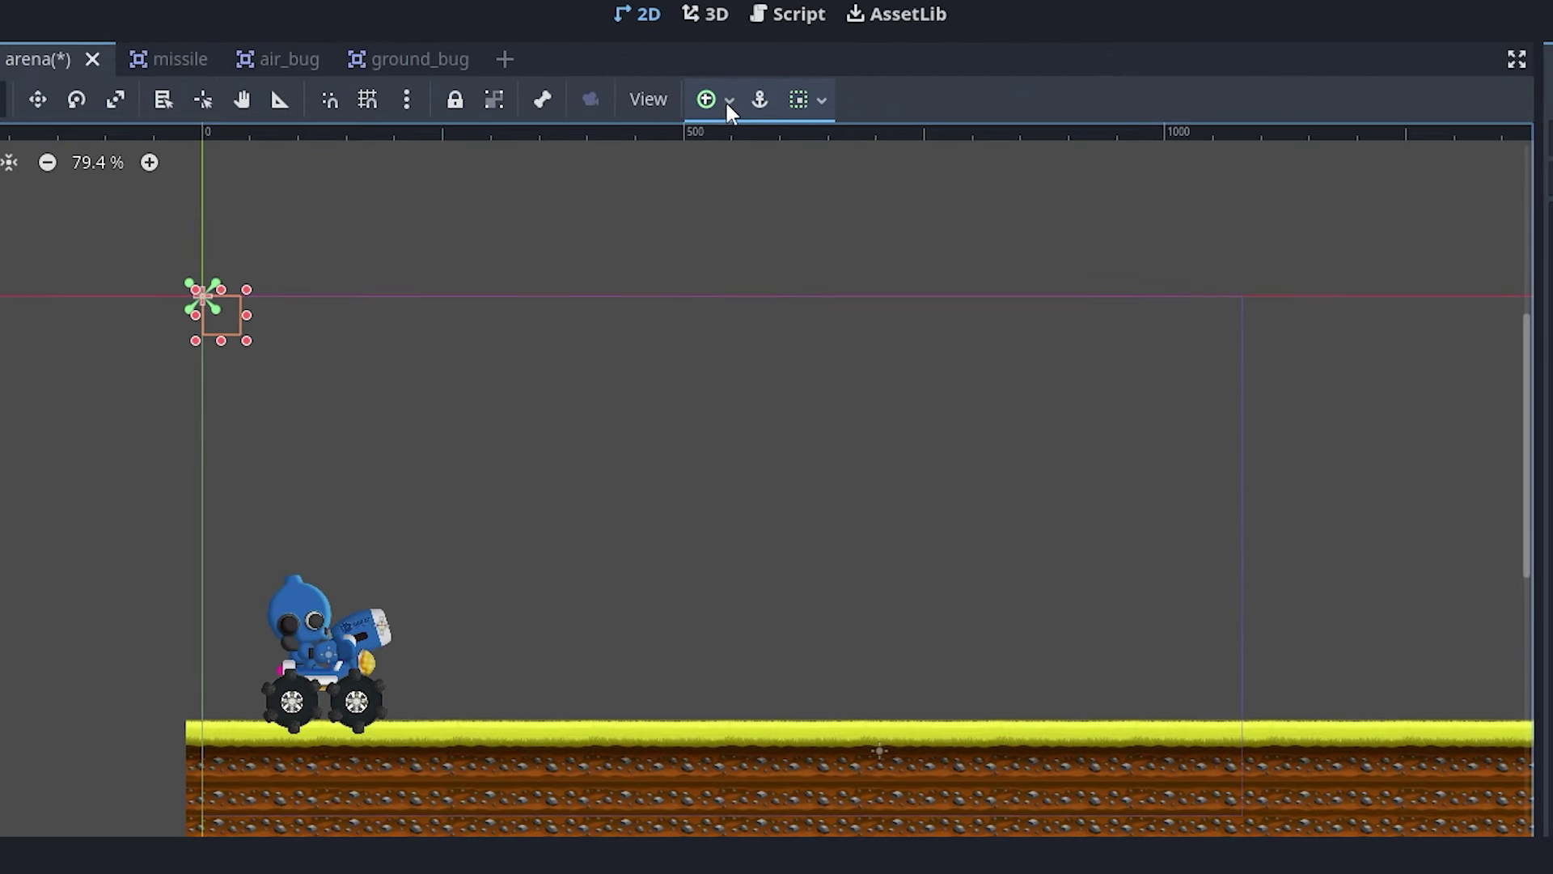
Step: Apply the Full Rect anchor preset so info fills the viewport
{"action": "left_click", "coordinate": [721, 97]}
{"action": "left_click", "coordinate": [849, 318]}
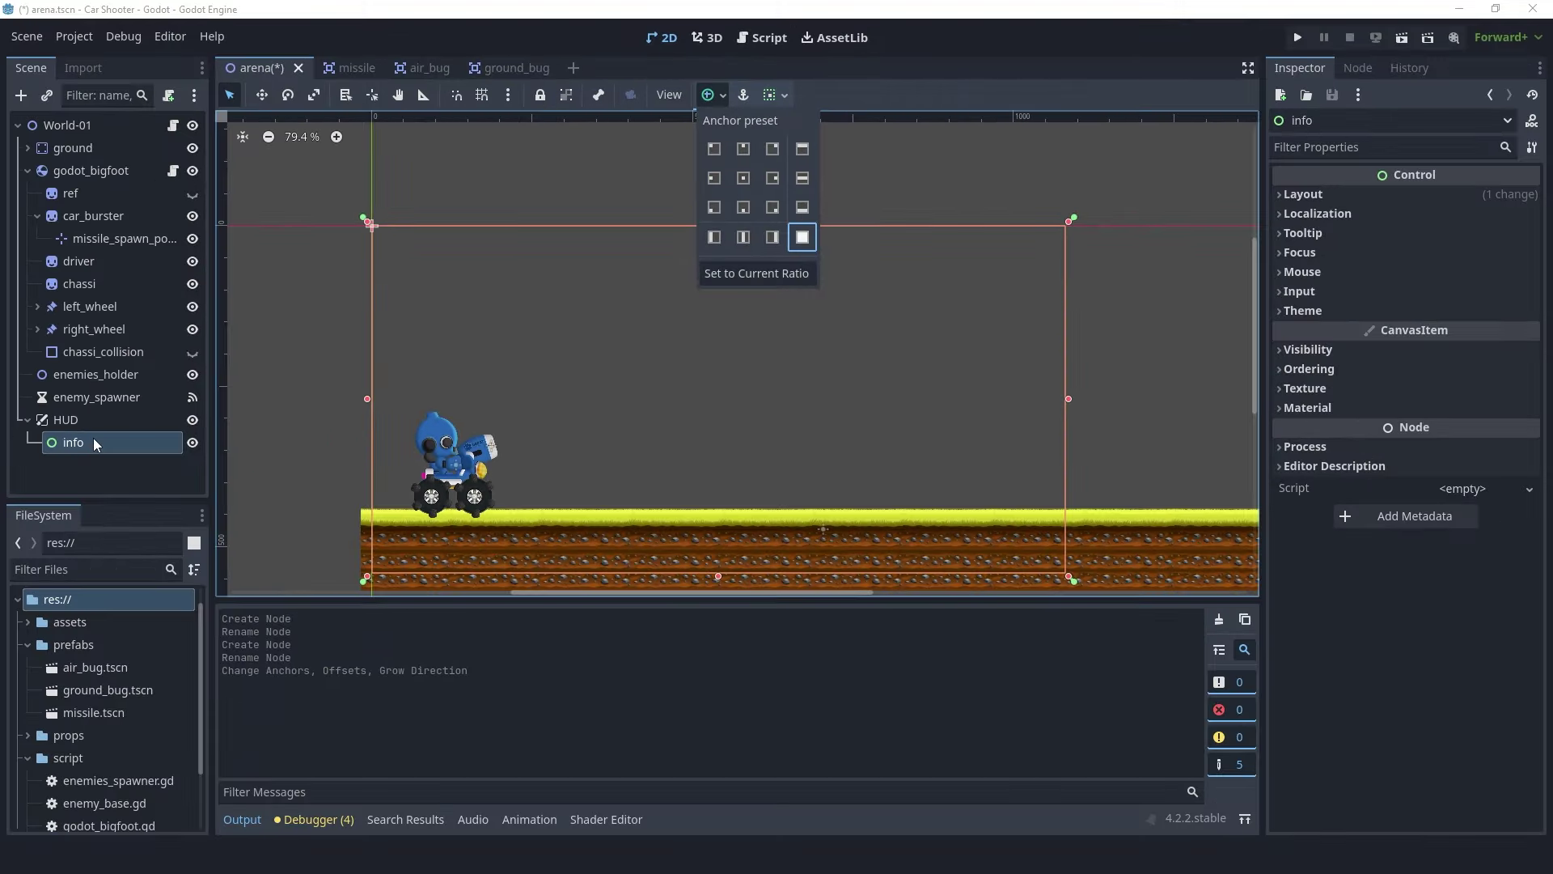
{"action": "left_click", "coordinate": [90, 438]}
Step: Add a MarginContainer under info, anchored across the top edge
{"action": "left_click", "coordinate": [22, 96]}
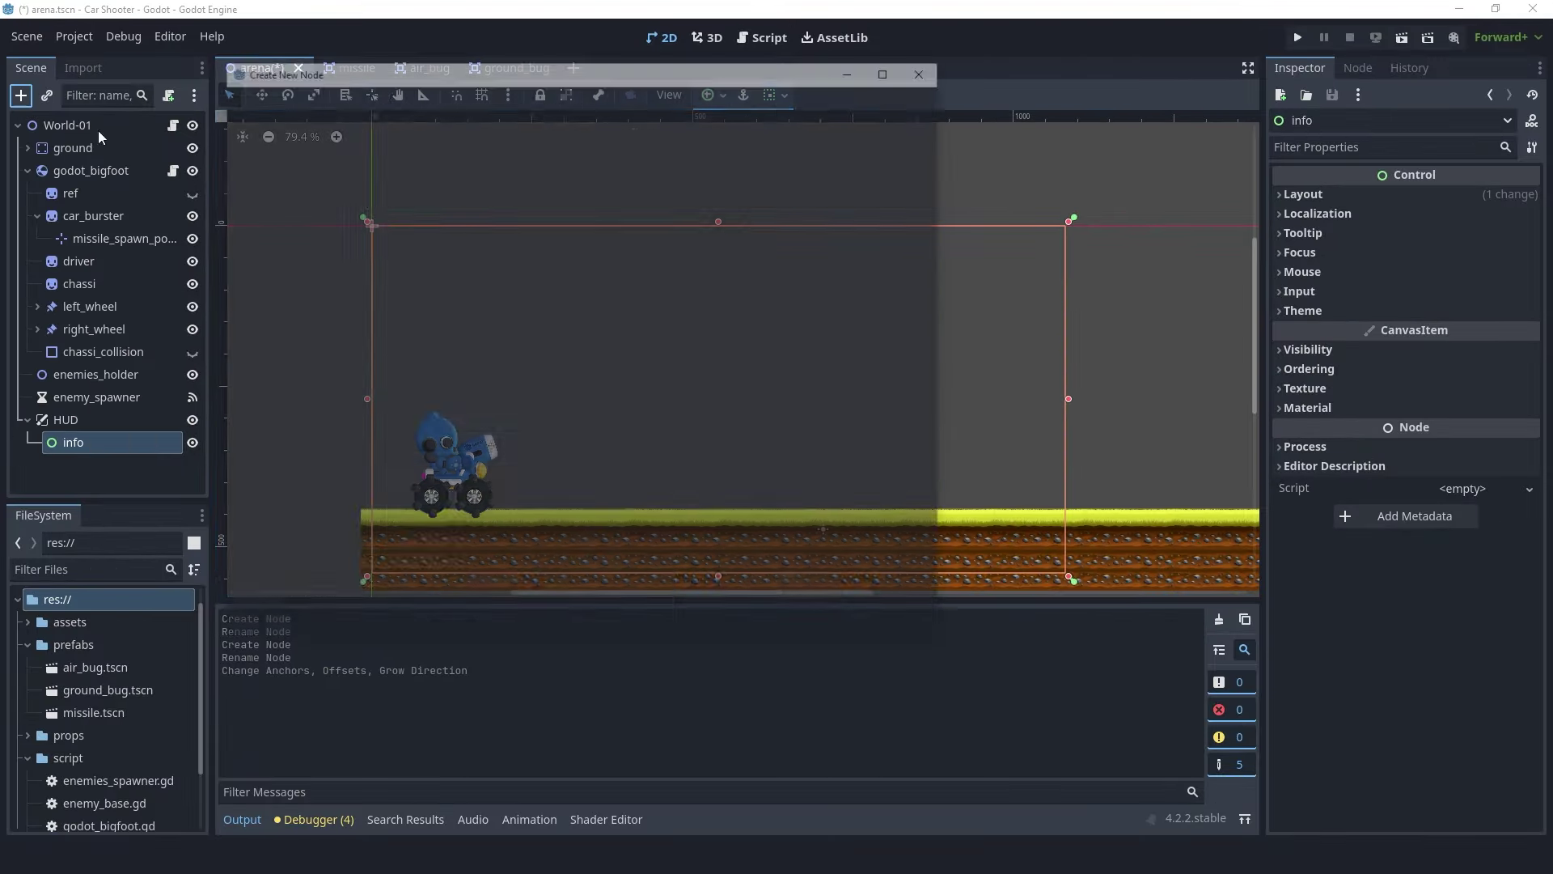
{"action": "type", "text": "marg"}
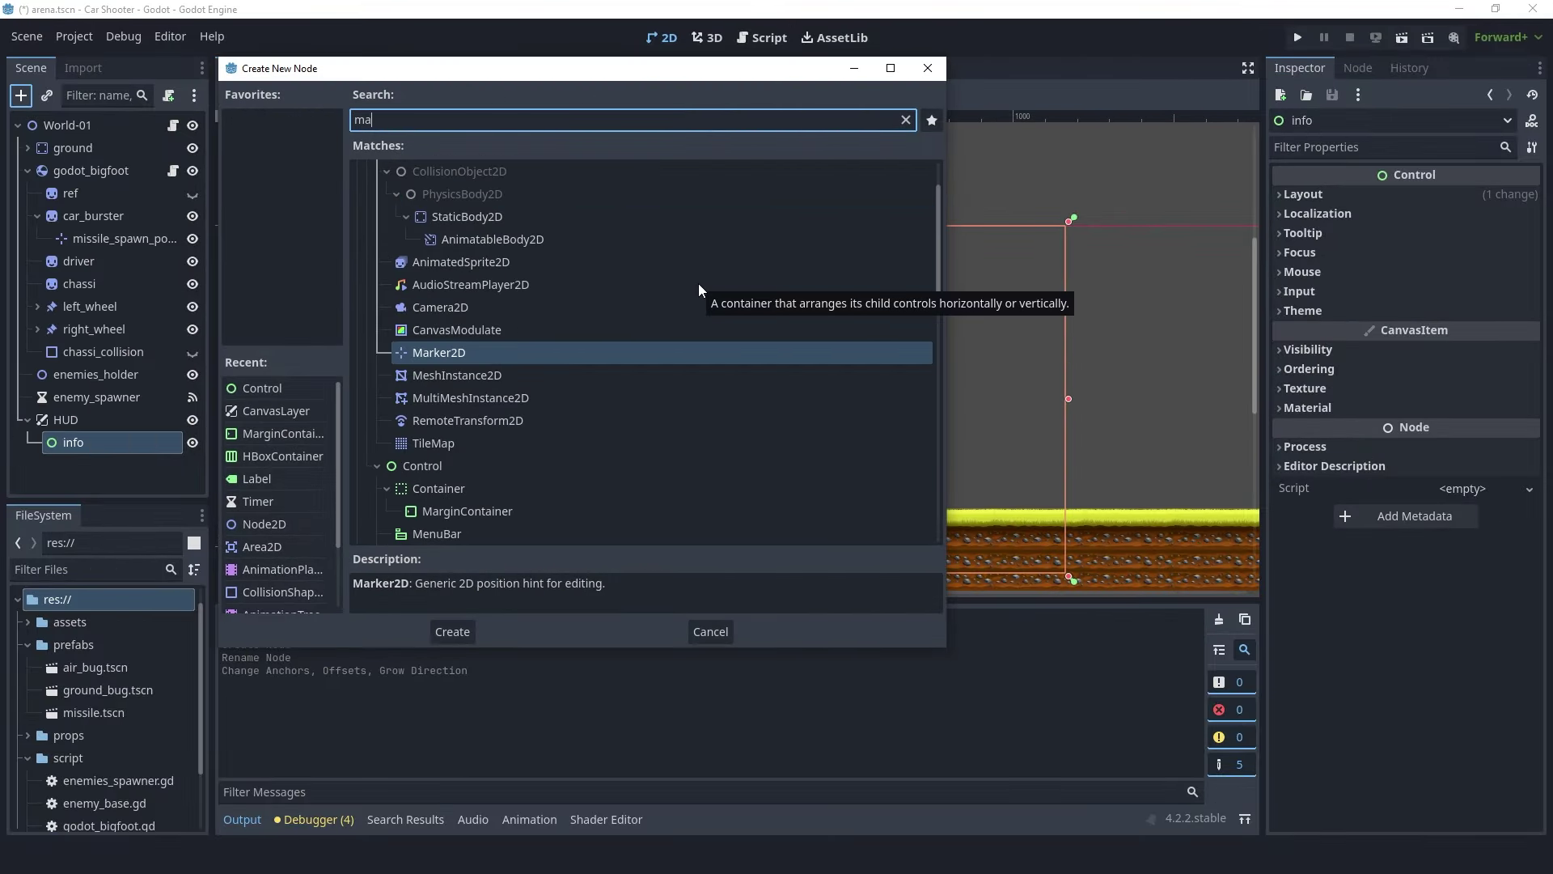
{"action": "left_click", "coordinate": [521, 265]}
{"action": "double_click", "coordinate": [521, 265]}
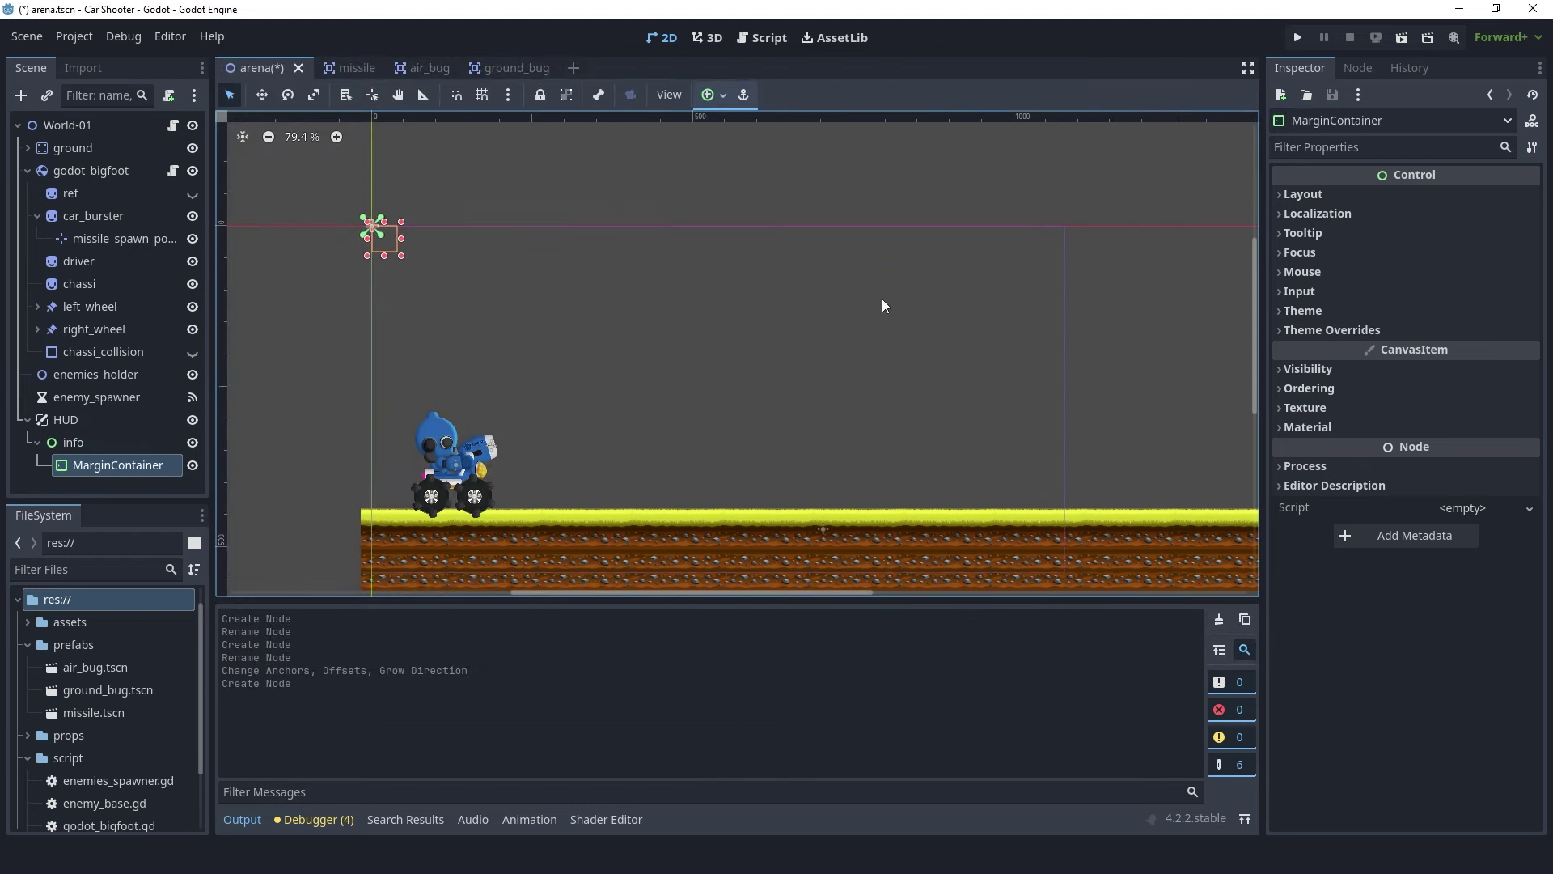
{"action": "left_click", "coordinate": [717, 95]}
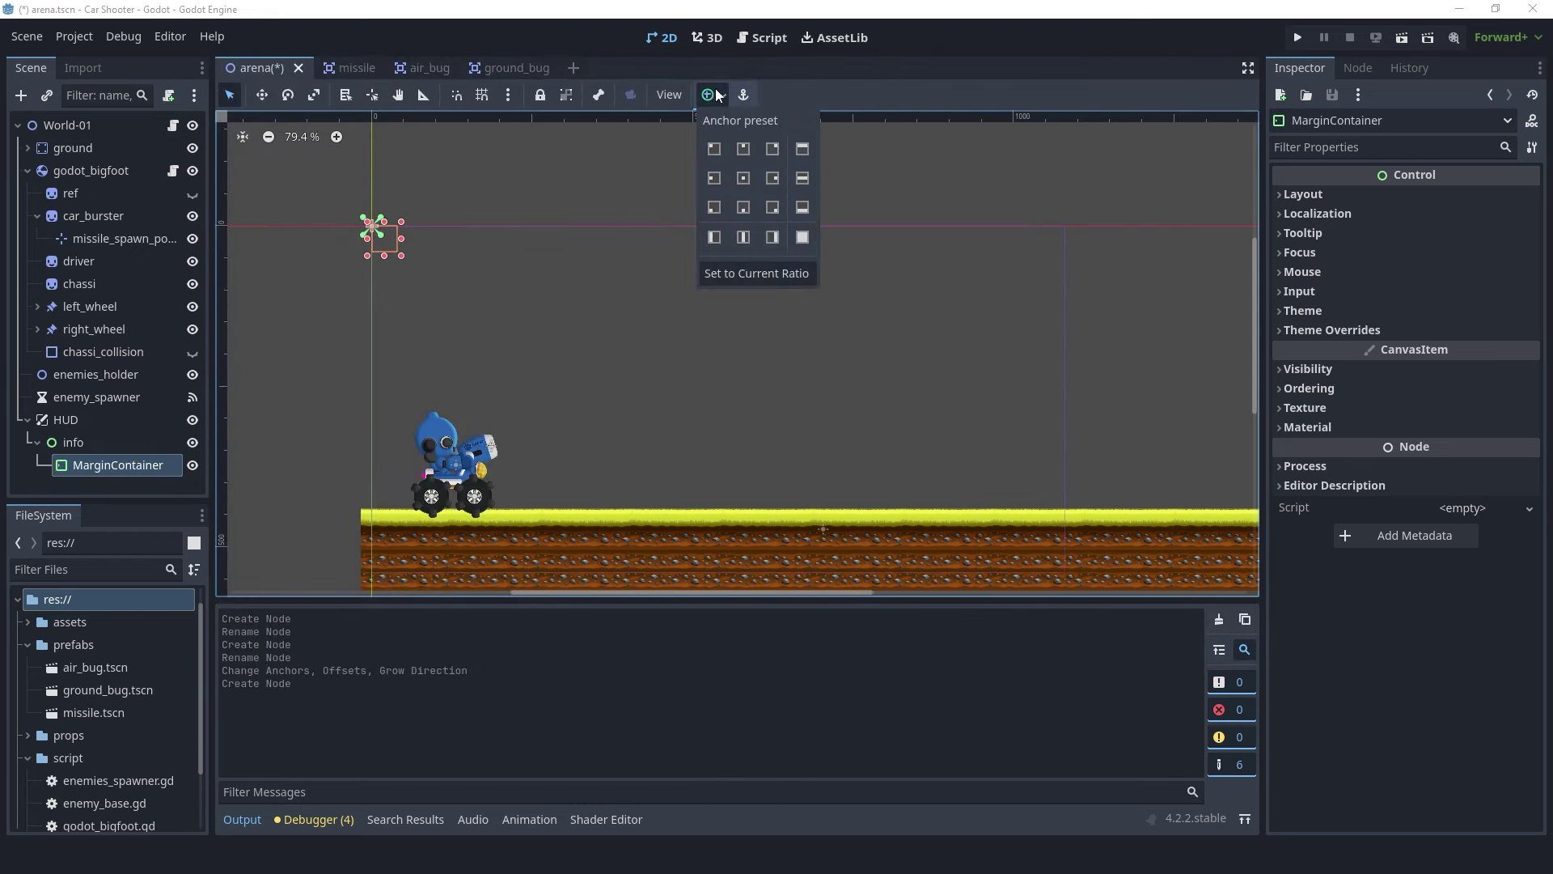
{"action": "left_click", "coordinate": [800, 149]}
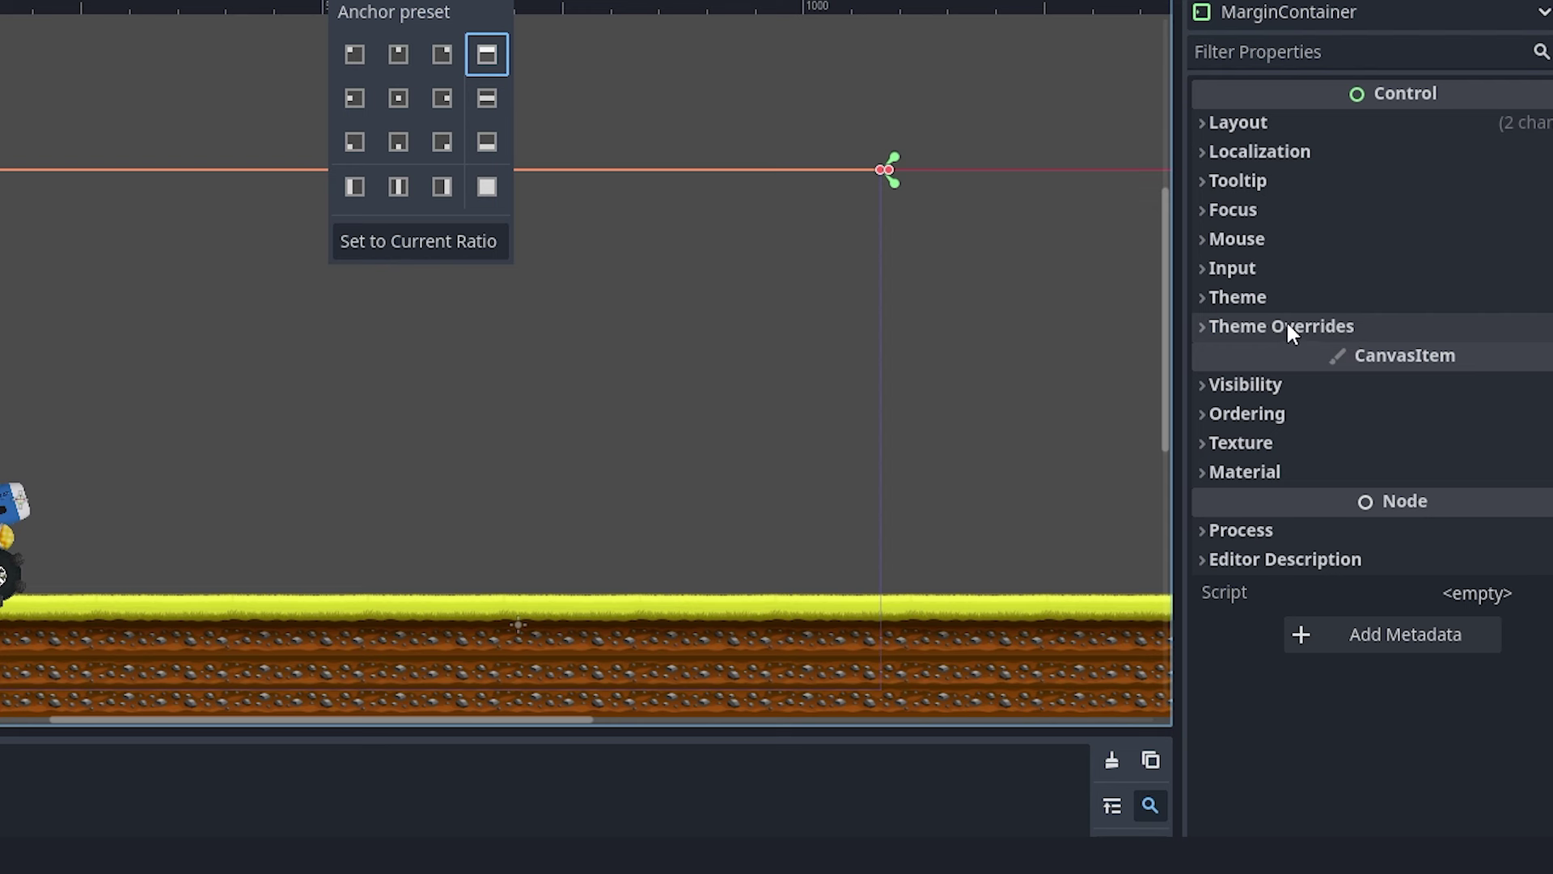
Step: Enable the left, top, right and bottom margin overrides under Theme Overrides > Constants
{"action": "left_click", "coordinate": [1286, 320]}
{"action": "left_click", "coordinate": [1284, 324]}
{"action": "left_click", "coordinate": [1286, 356]}
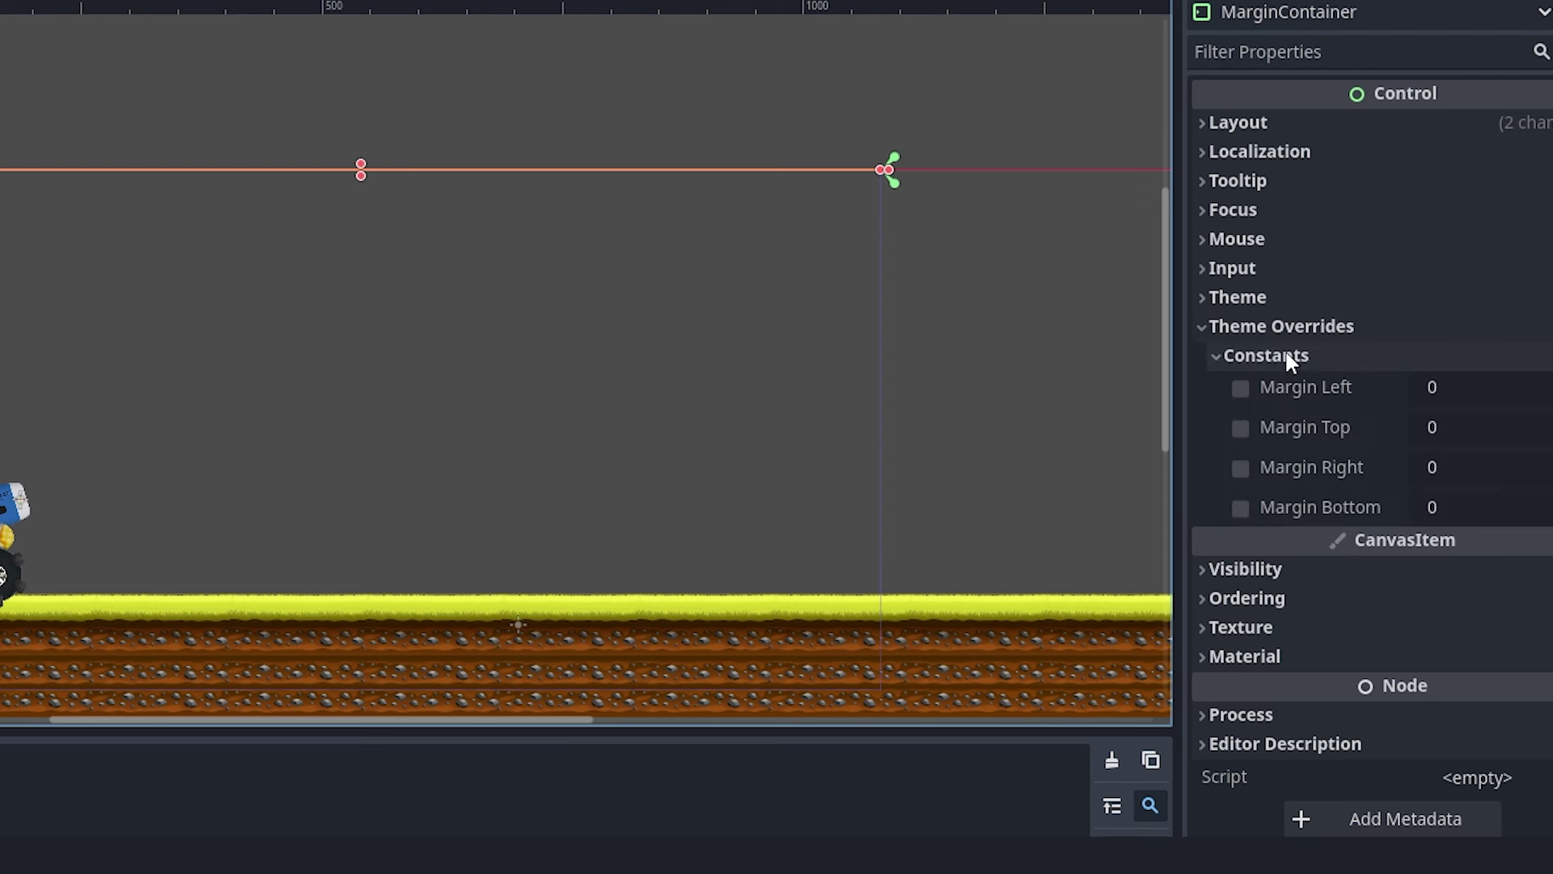
{"action": "left_click", "coordinate": [1240, 388]}
{"action": "left_click", "coordinate": [1240, 428]}
{"action": "left_click", "coordinate": [1240, 468]}
{"action": "left_click", "coordinate": [1240, 508]}
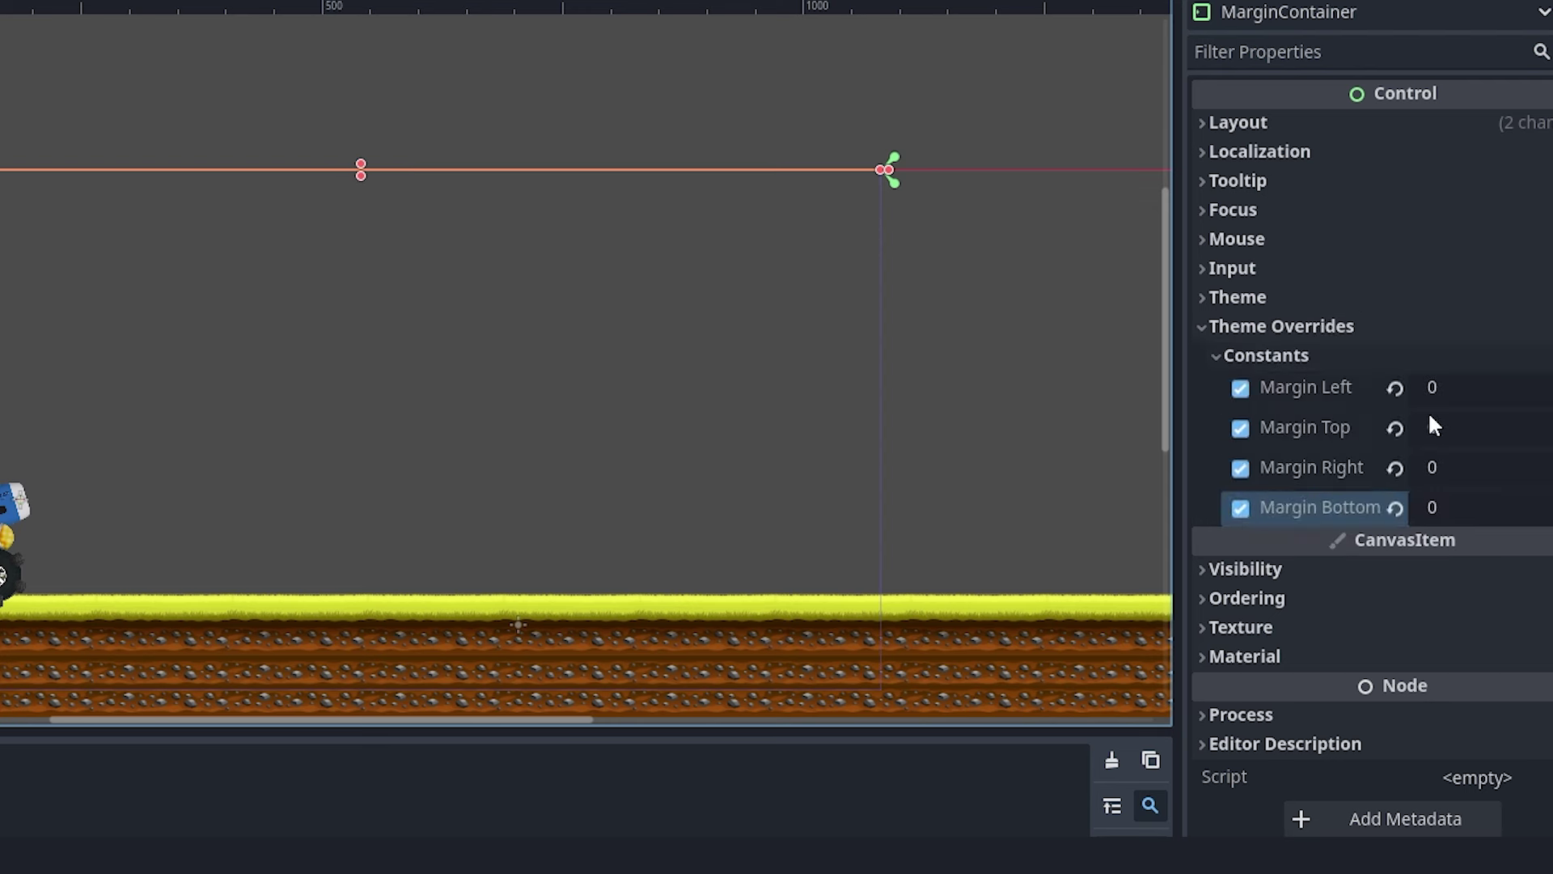
Step: Set all four margin constants to 10
{"action": "left_click", "coordinate": [1447, 389]}
{"action": "type", "text": "0"}
{"action": "key", "text": "Tab"}
{"action": "type", "text": "10"}
{"action": "key", "text": "Tab"}
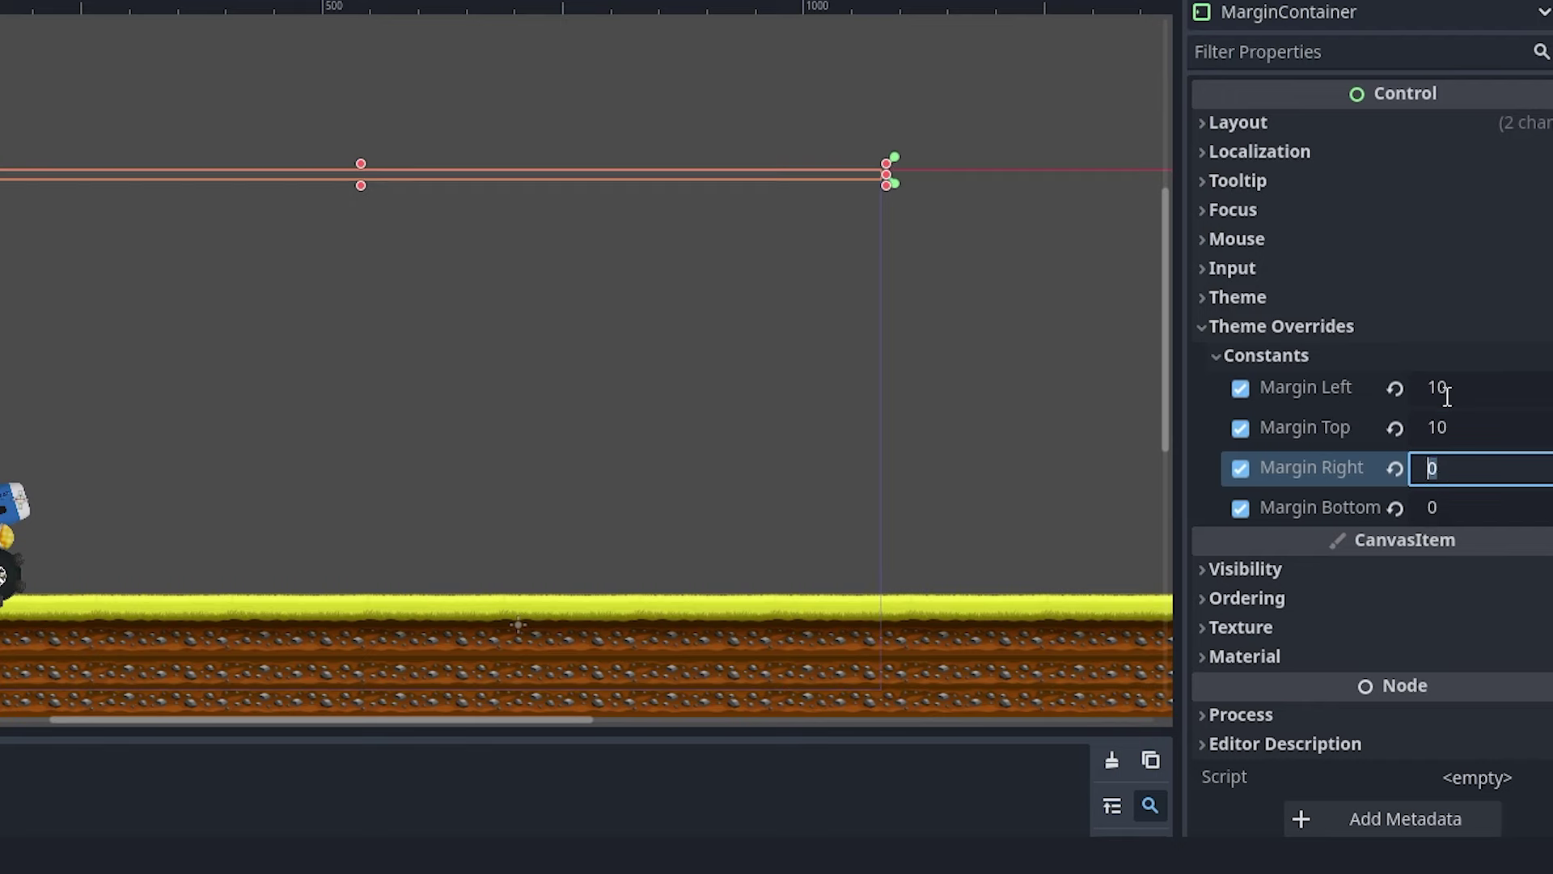
{"action": "type", "text": "10"}
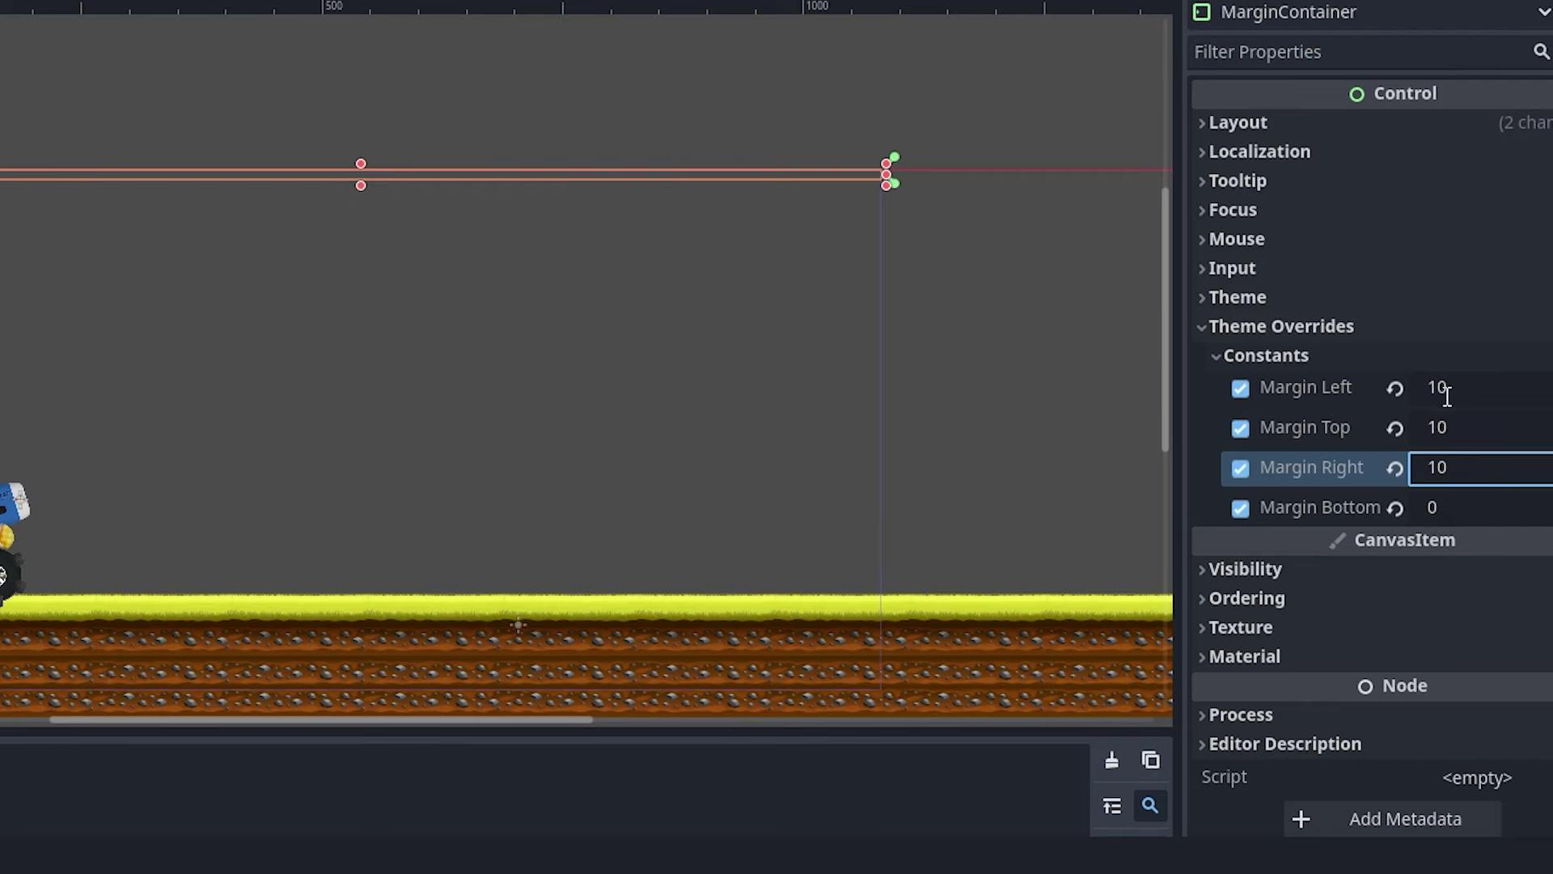
{"action": "left_click", "coordinate": [1444, 508]}
{"action": "type", "text": "10"}
{"action": "key", "text": "Return"}
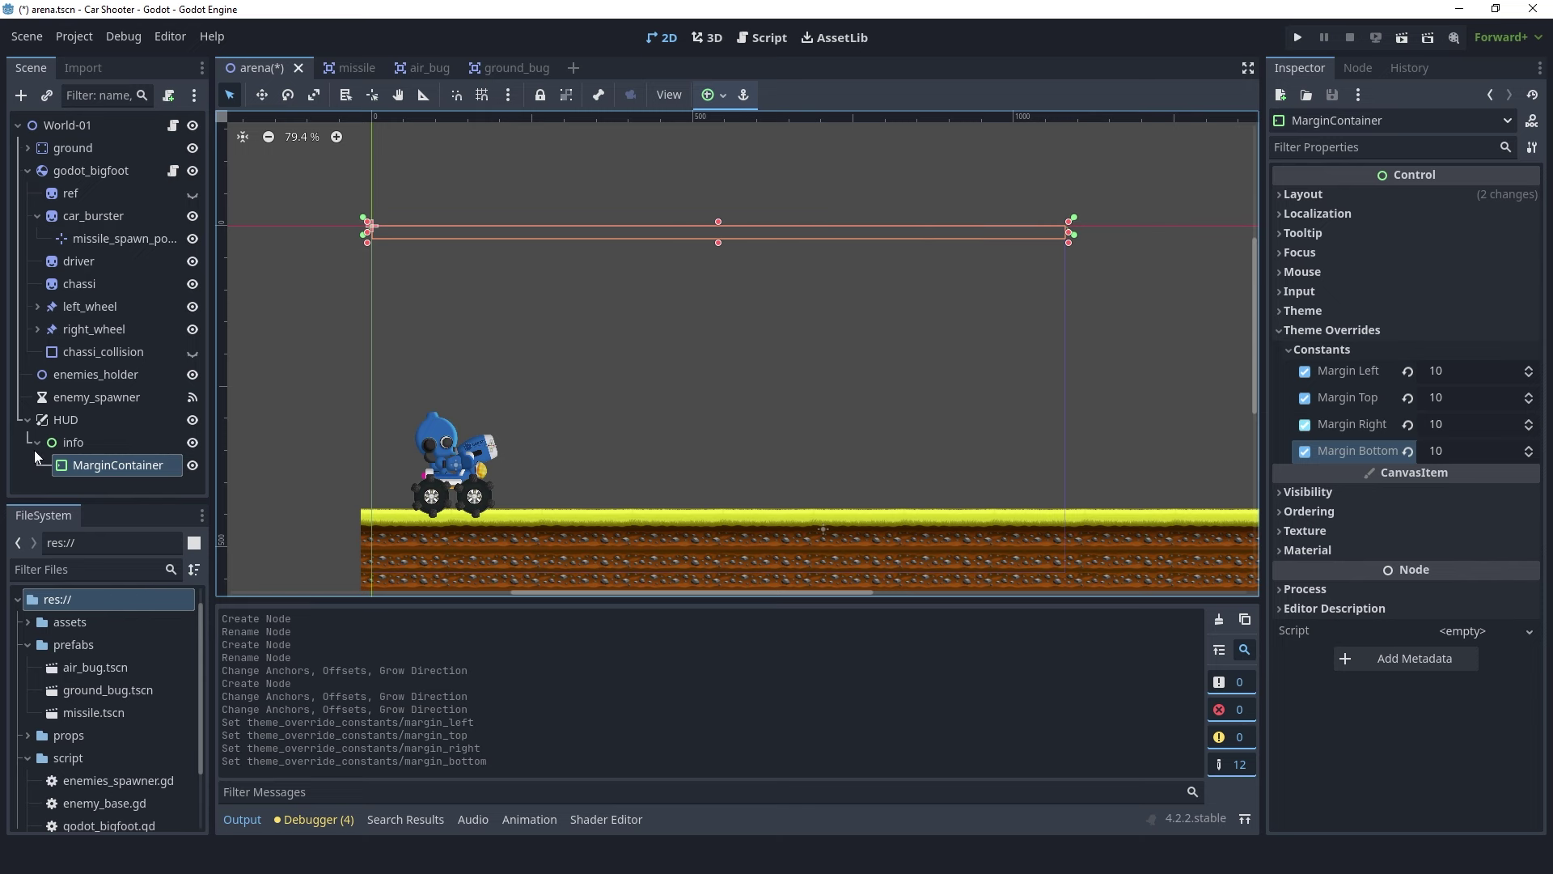
Step: Add an HBoxContainer named life_holder under the MarginContainer
{"action": "left_click", "coordinate": [24, 96]}
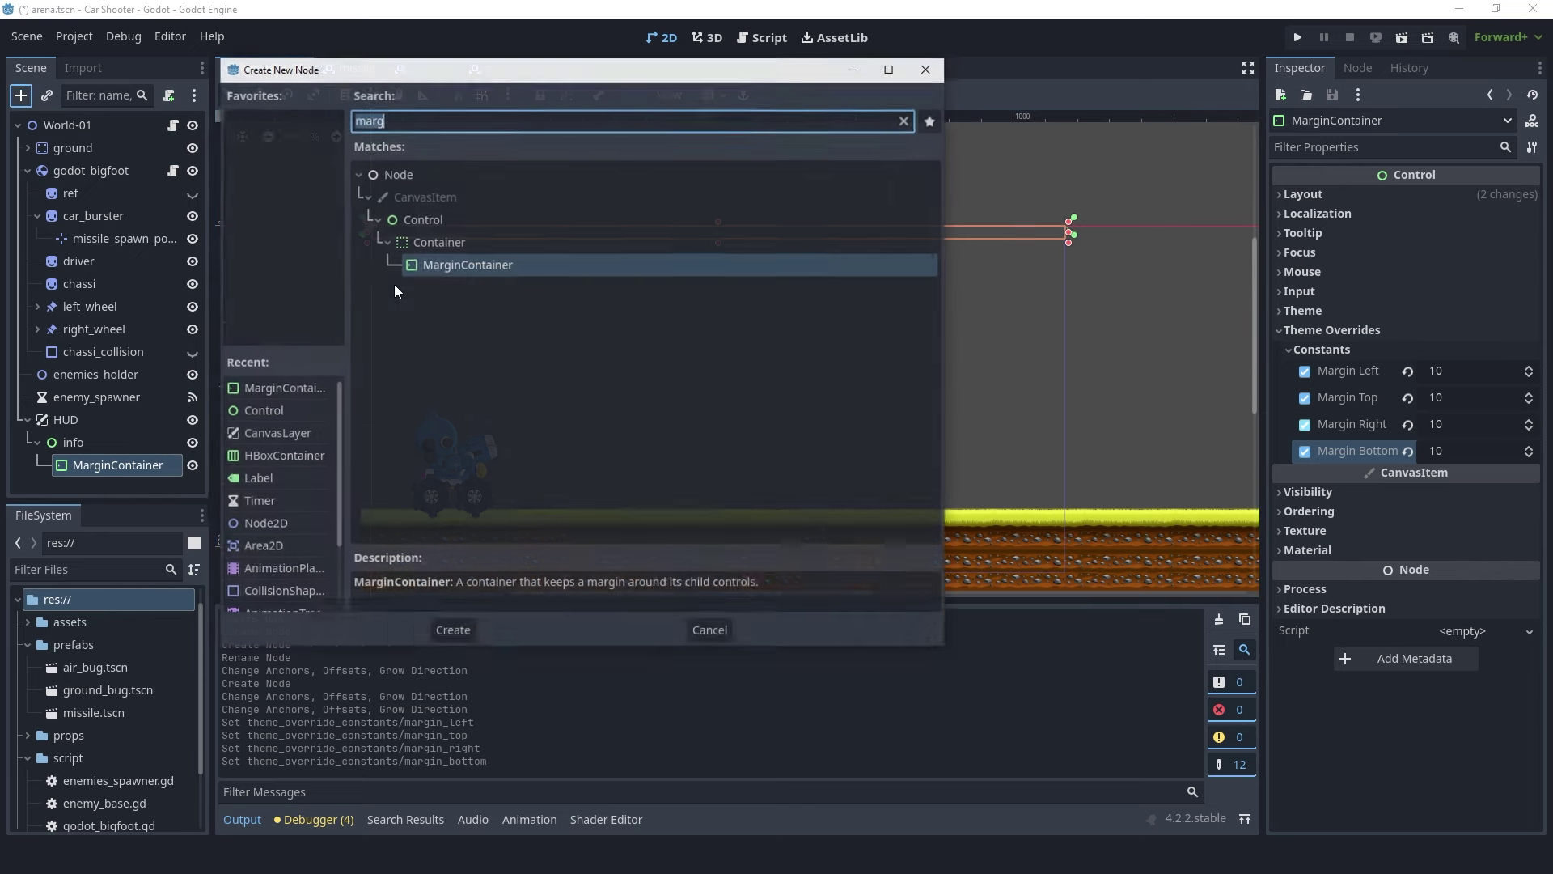
{"action": "type", "text": "hbo"}
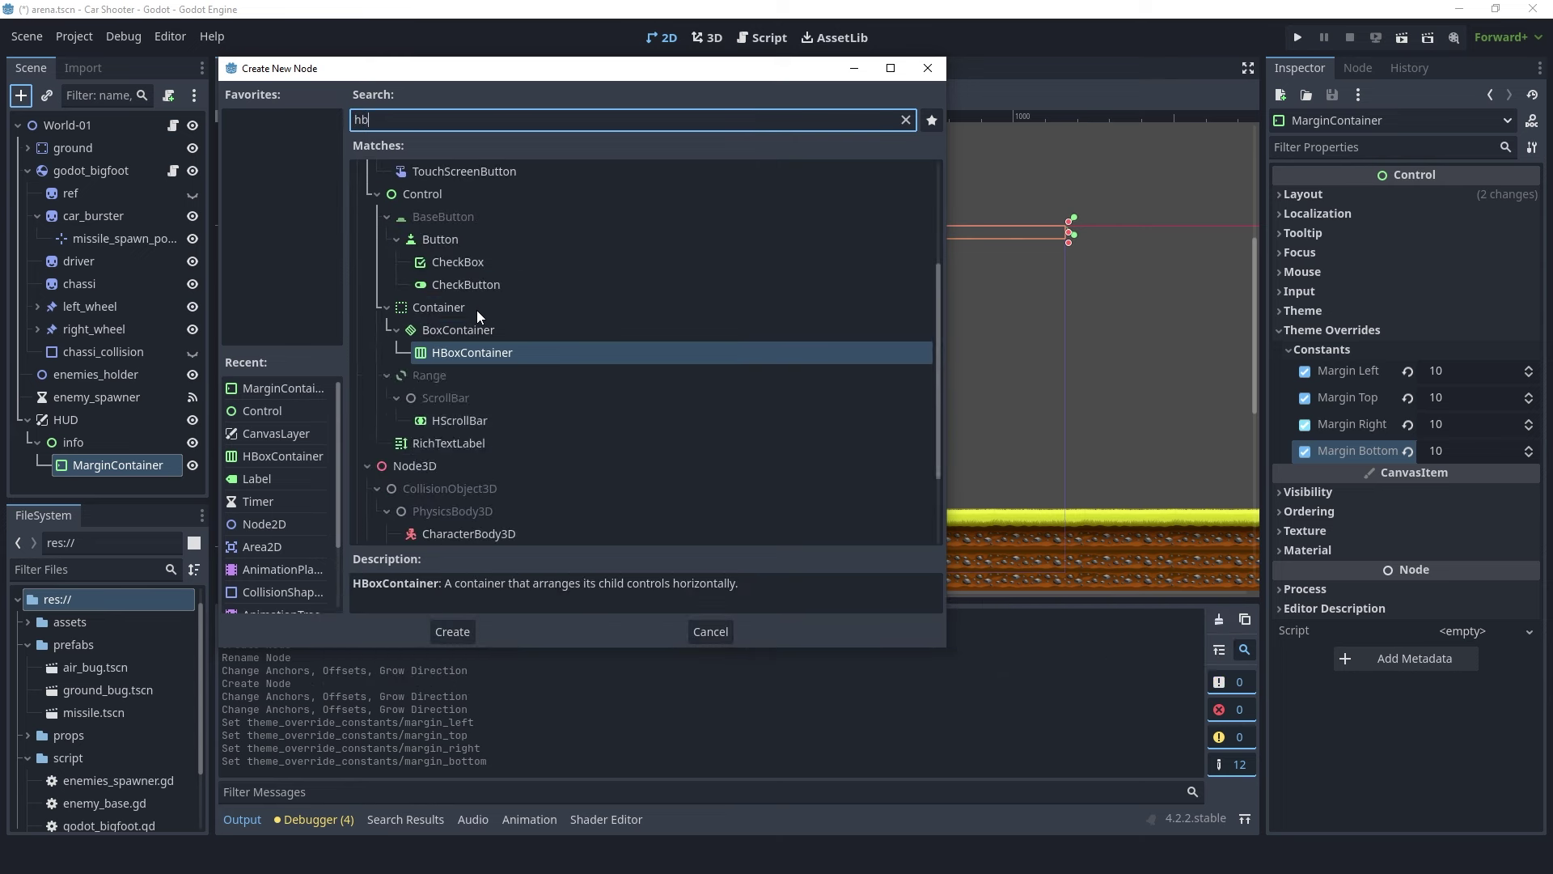
{"action": "double_click", "coordinate": [458, 351]}
{"action": "double_click", "coordinate": [128, 480]}
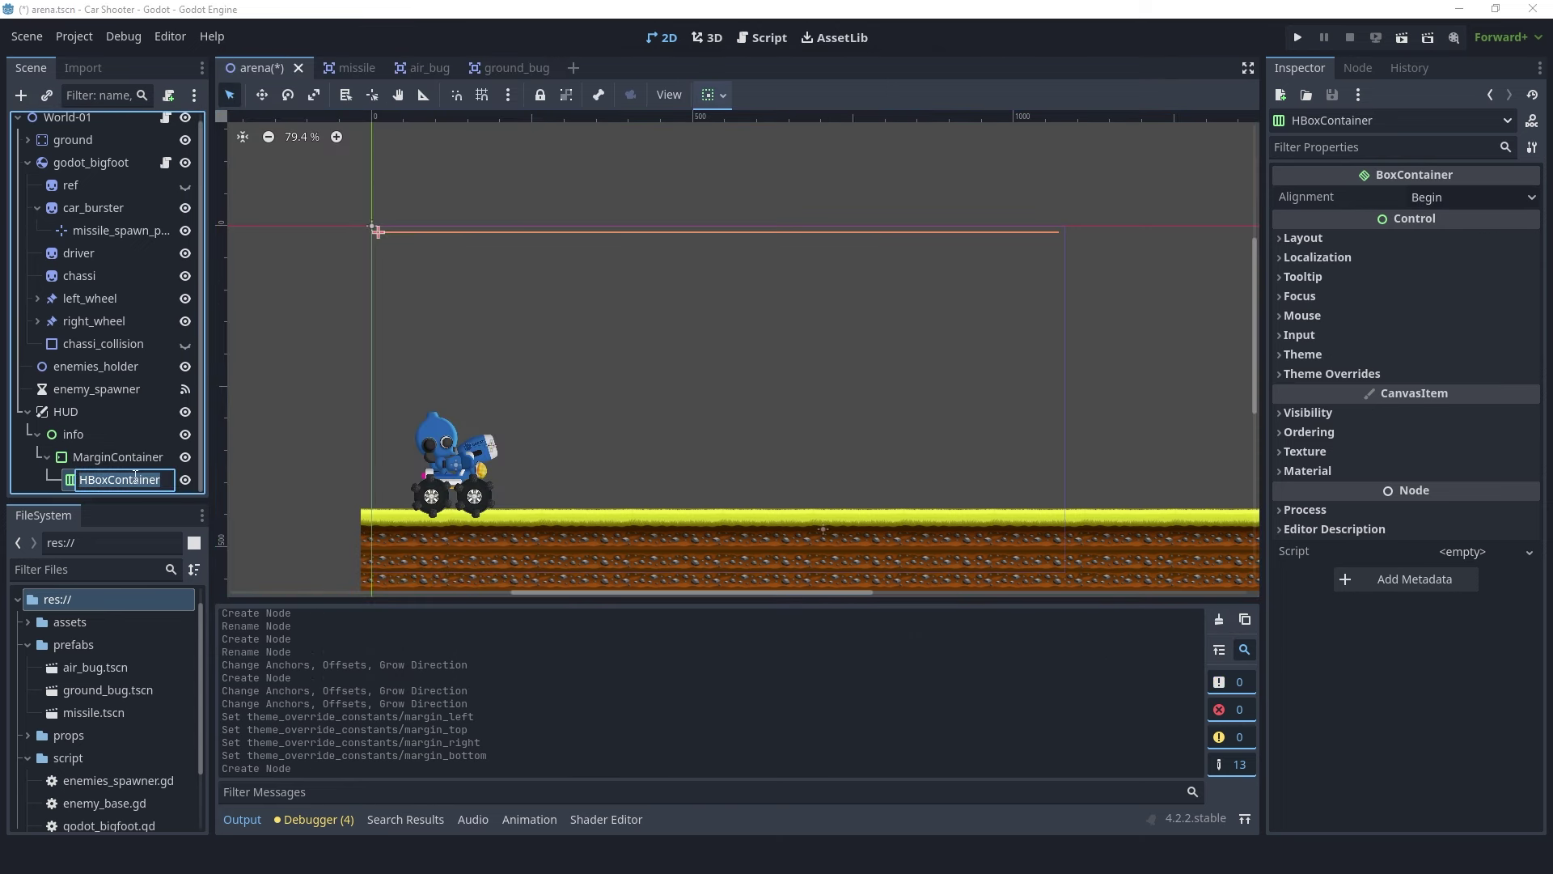
{"action": "type", "text": "life_hol"}
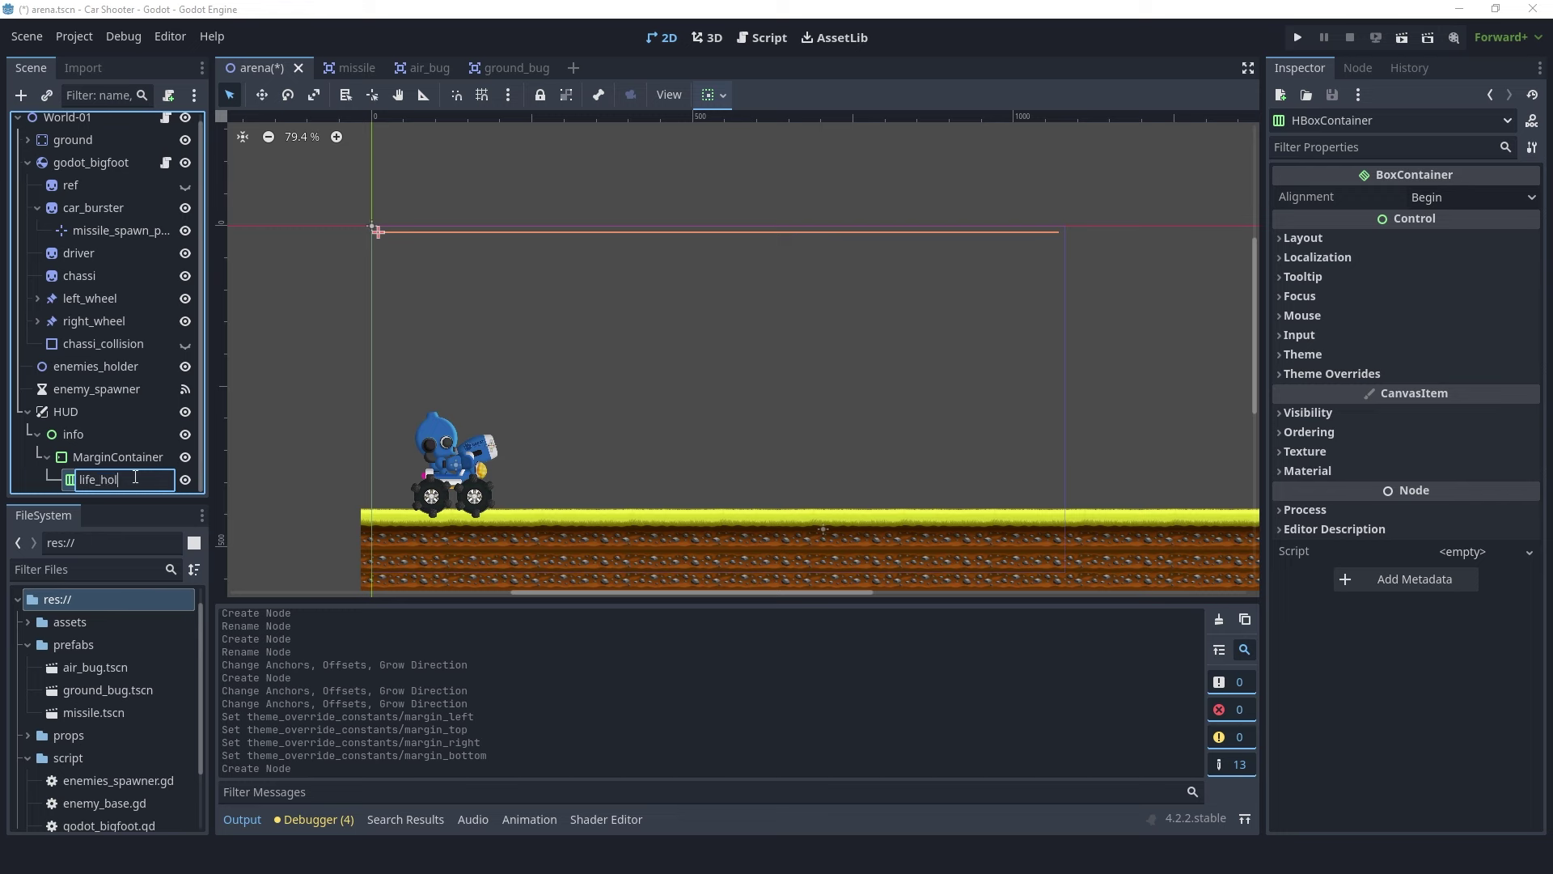
{"action": "type", "text": "der"}
{"action": "key", "text": "Return"}
Step: Add a Label named life_label inside life_holder
{"action": "left_click", "coordinate": [22, 91]}
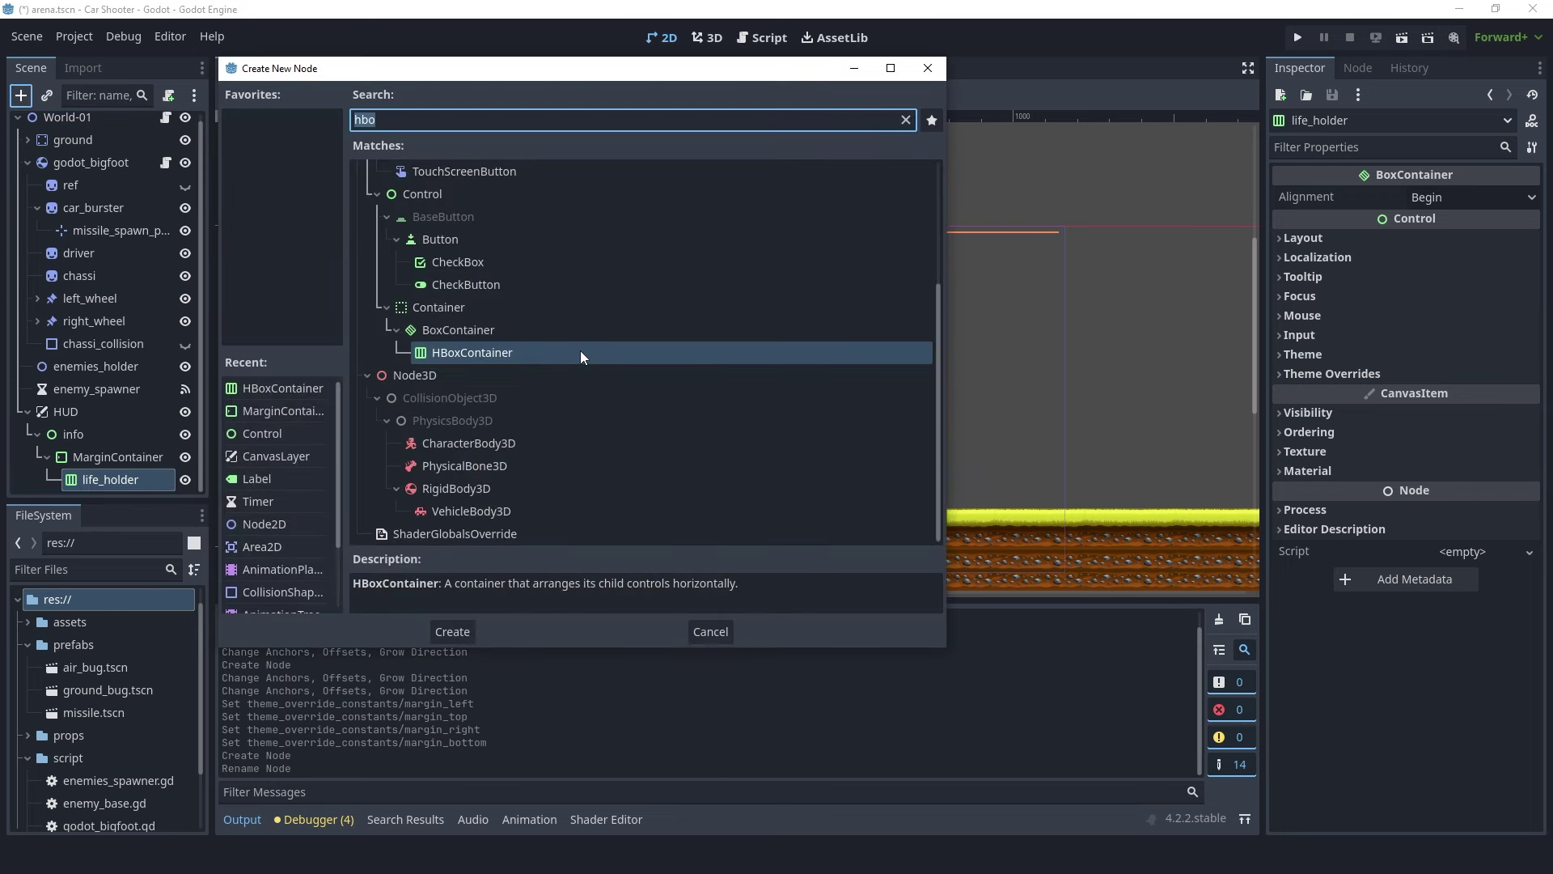
{"action": "type", "text": "label"}
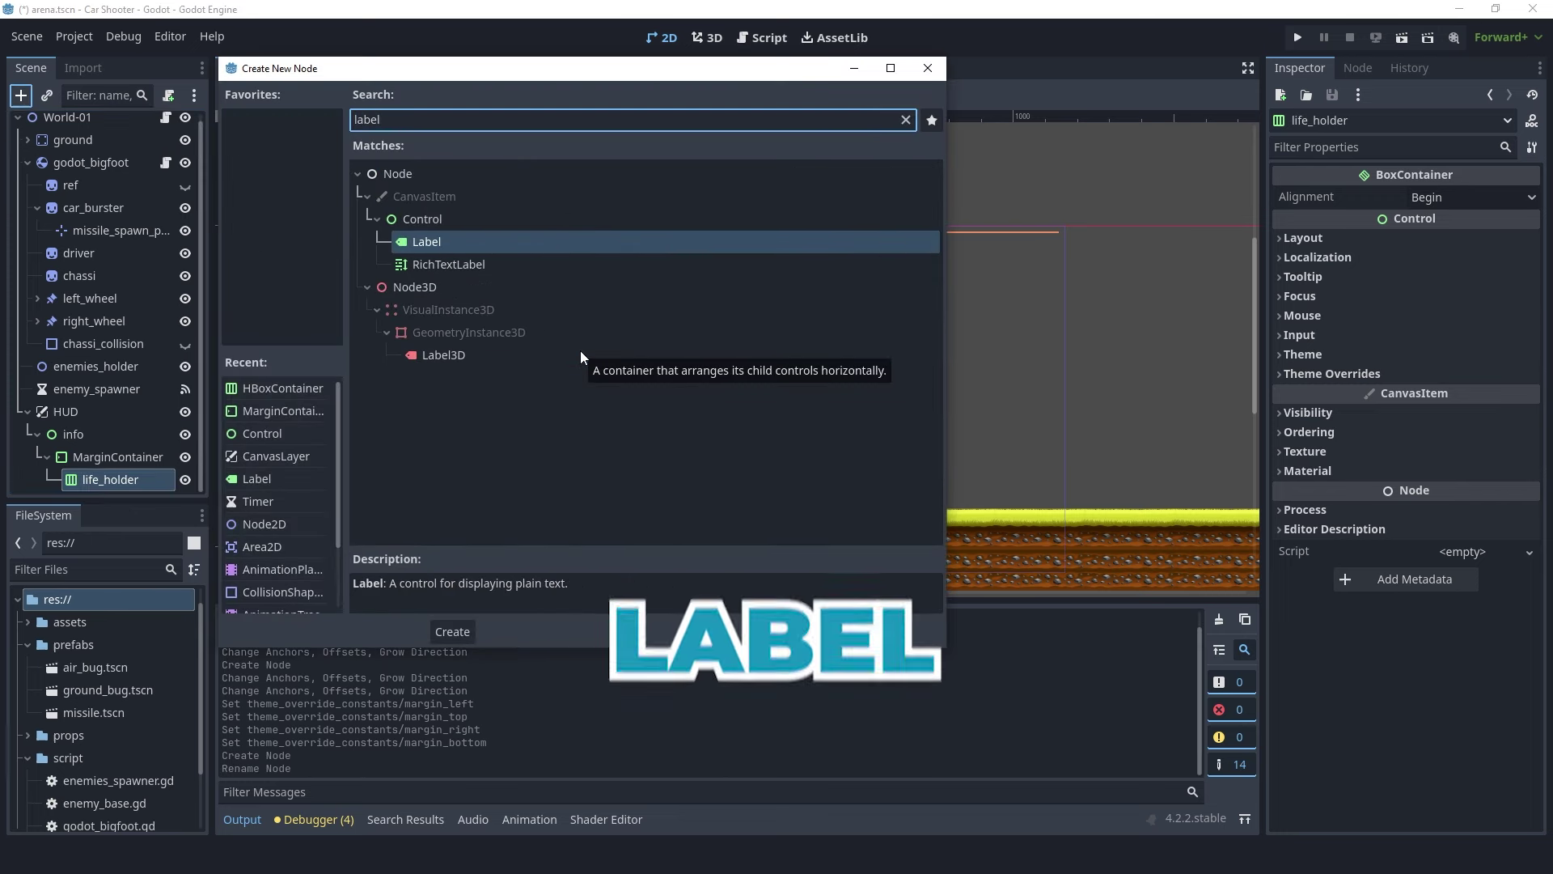
{"action": "key", "text": "Return"}
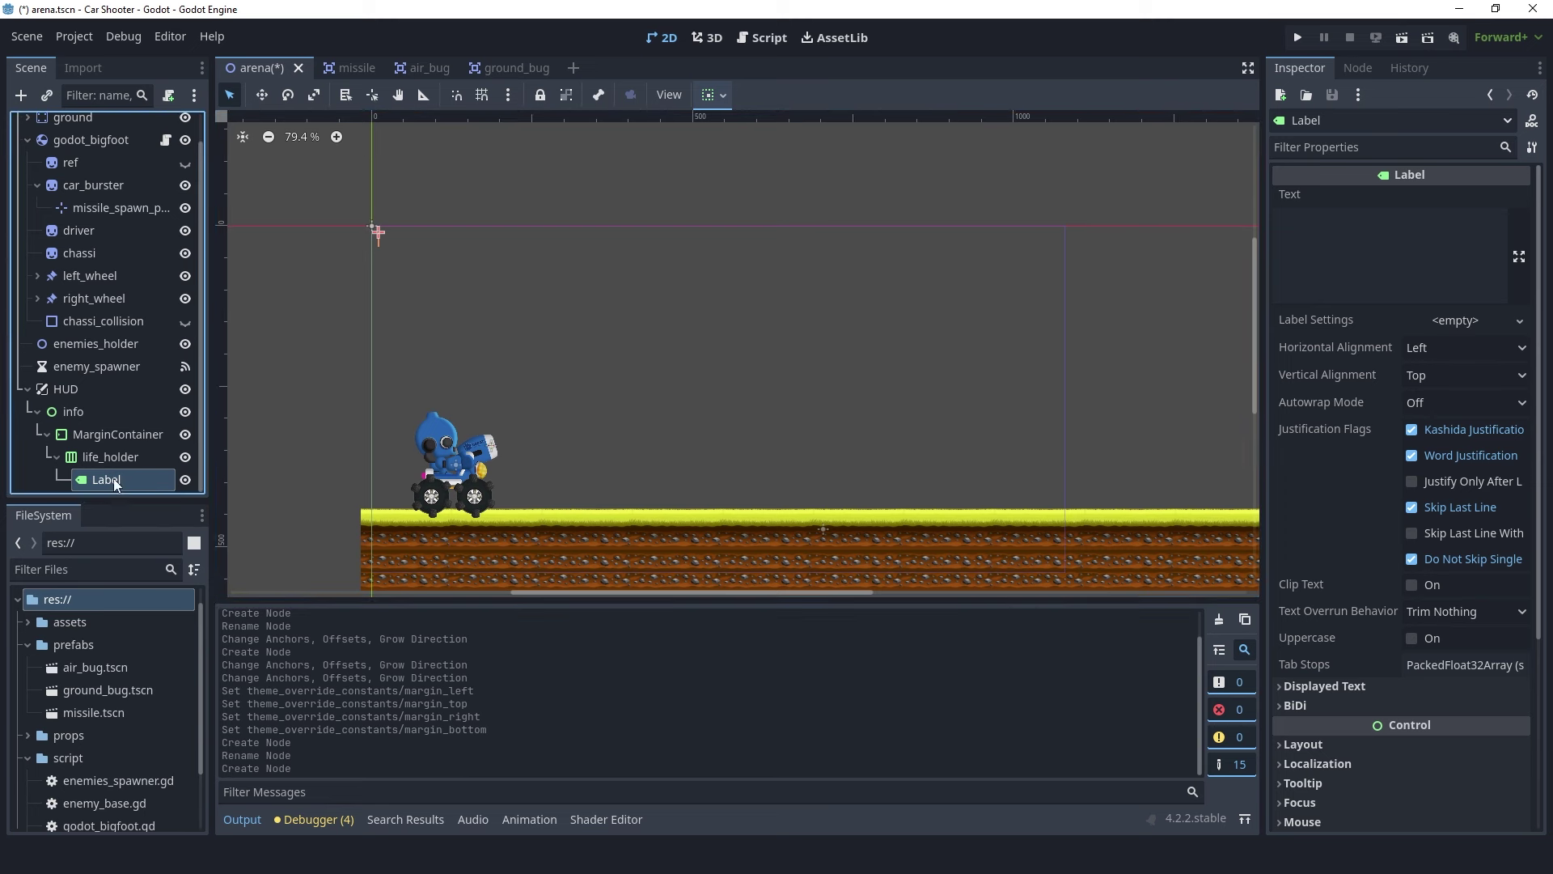
{"action": "double_click", "coordinate": [128, 479]}
{"action": "type", "text": "çabe"}
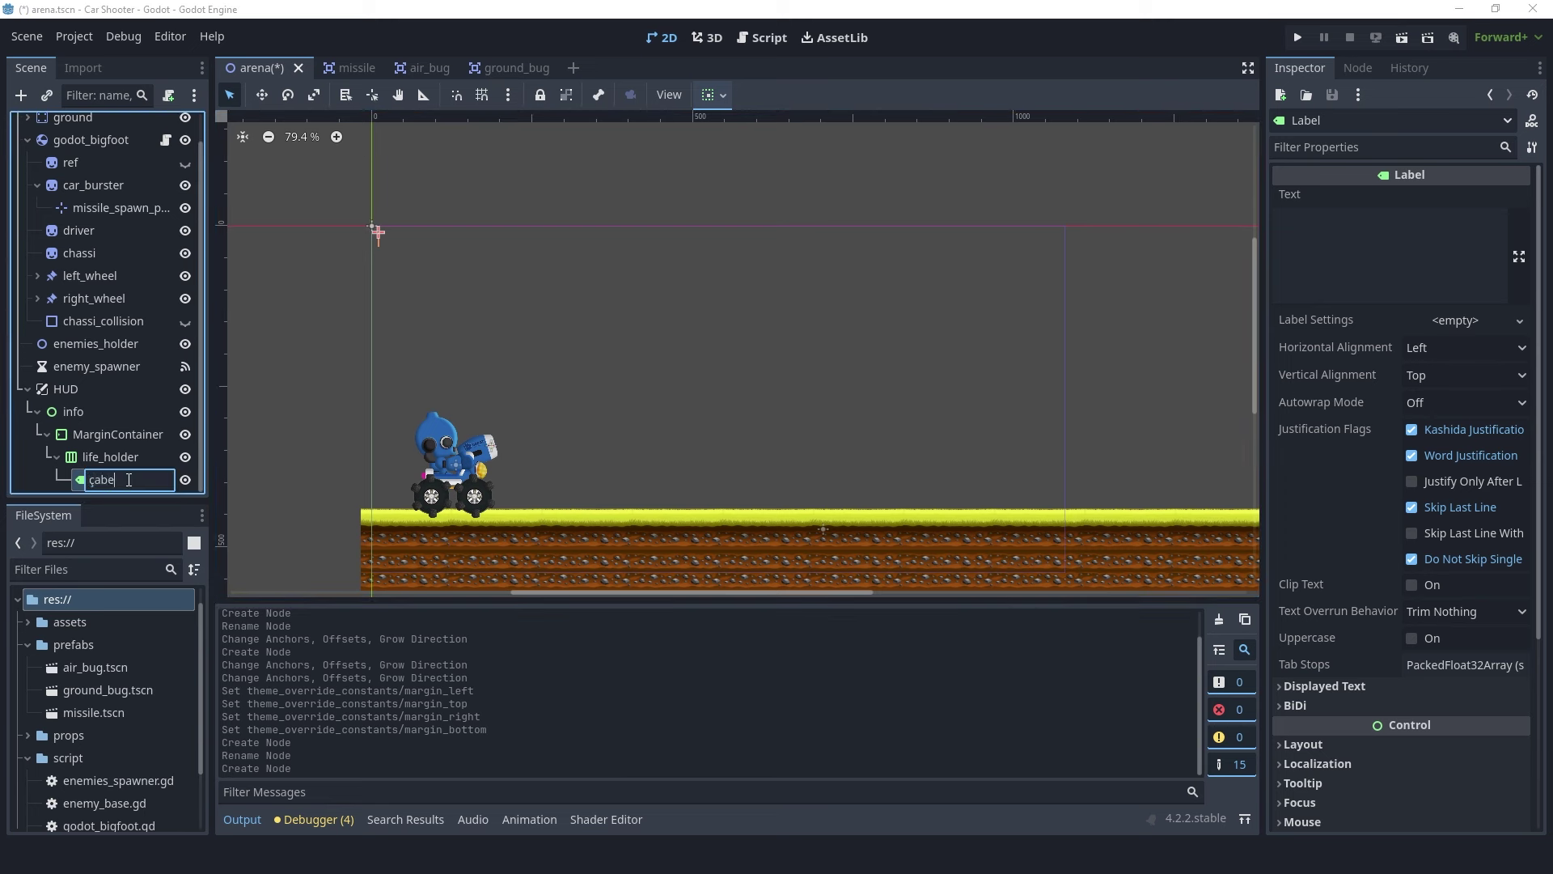
{"action": "key", "text": "ctrl+a"}
{"action": "type", "text": "life_"}
{"action": "type", "text": "l"}
{"action": "key", "text": "Return"}
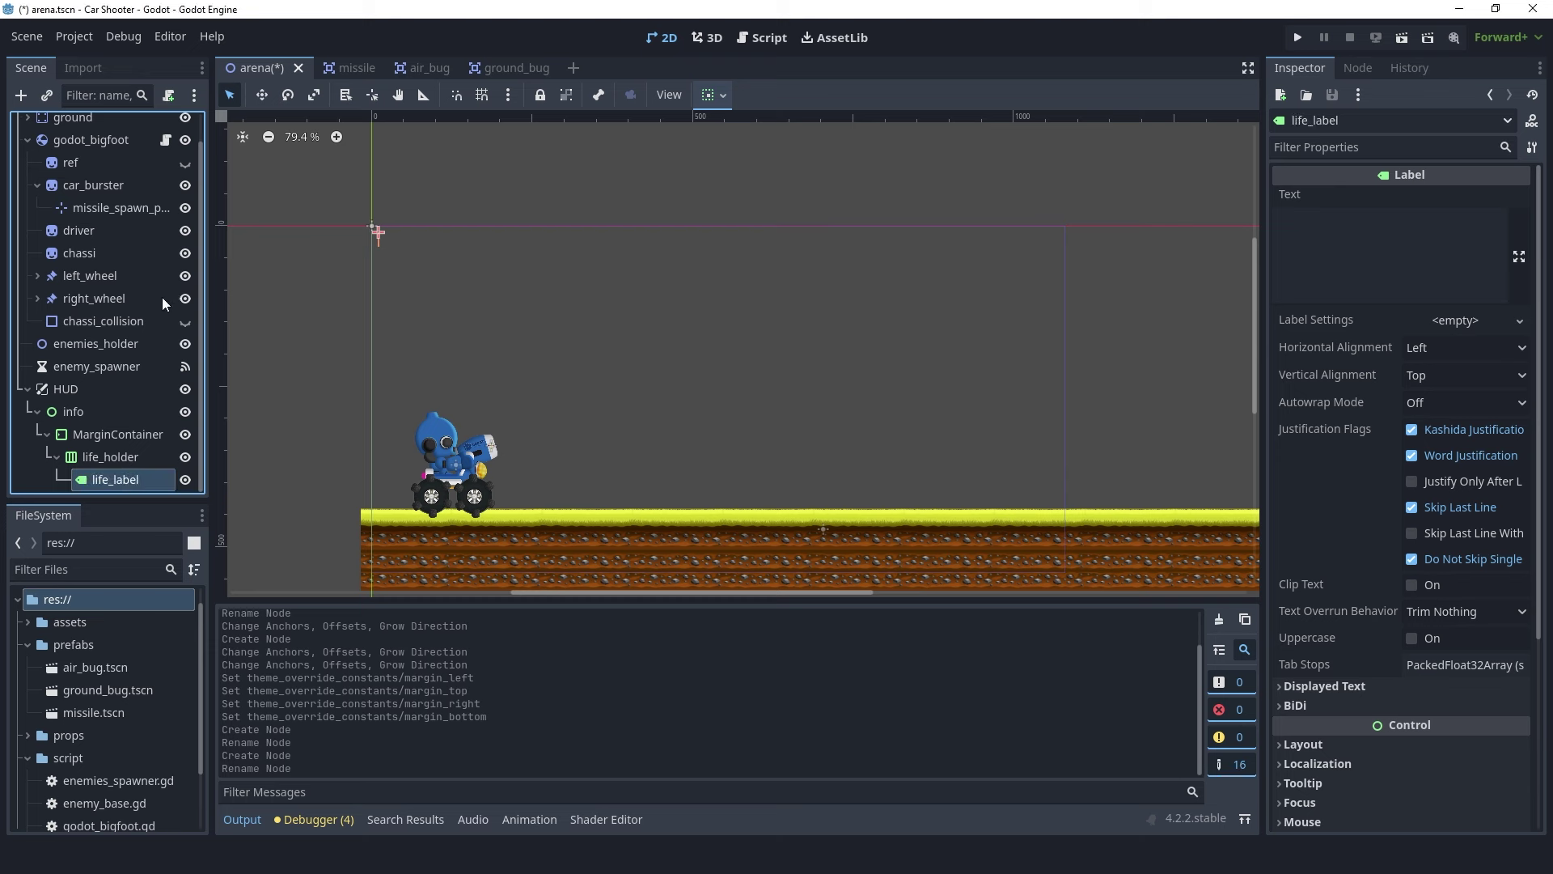
Step: Duplicate life_label and rename the copy life_info
{"action": "key", "text": "ctrl+d"}
{"action": "double_click", "coordinate": [117, 482]}
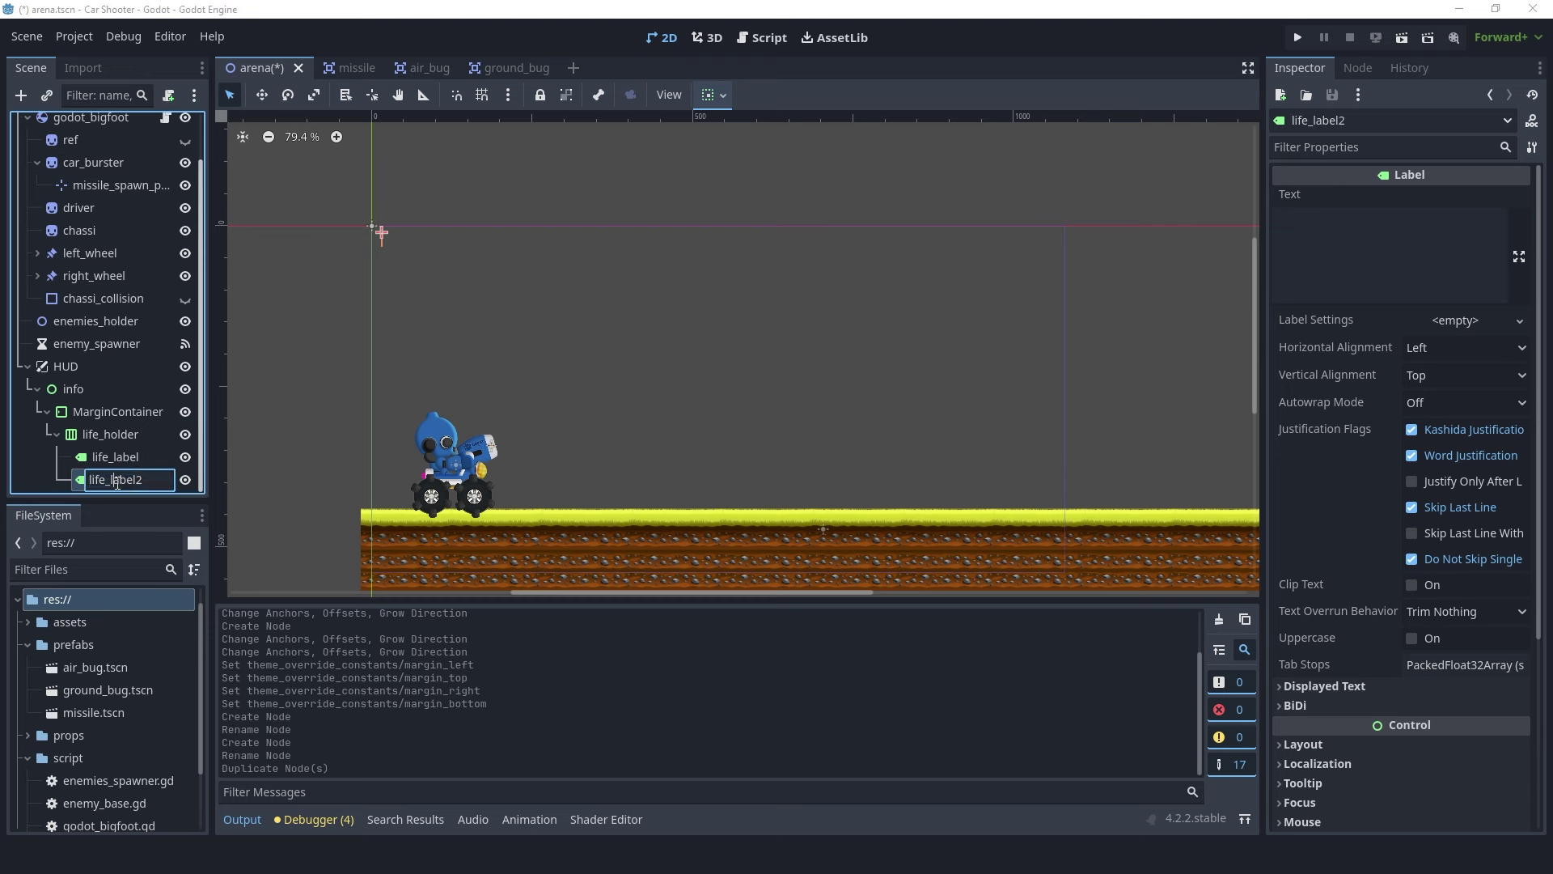
{"action": "left_click_drag", "start_coordinate": [115, 480], "coordinate": [230, 485]}
{"action": "type", "text": "info"}
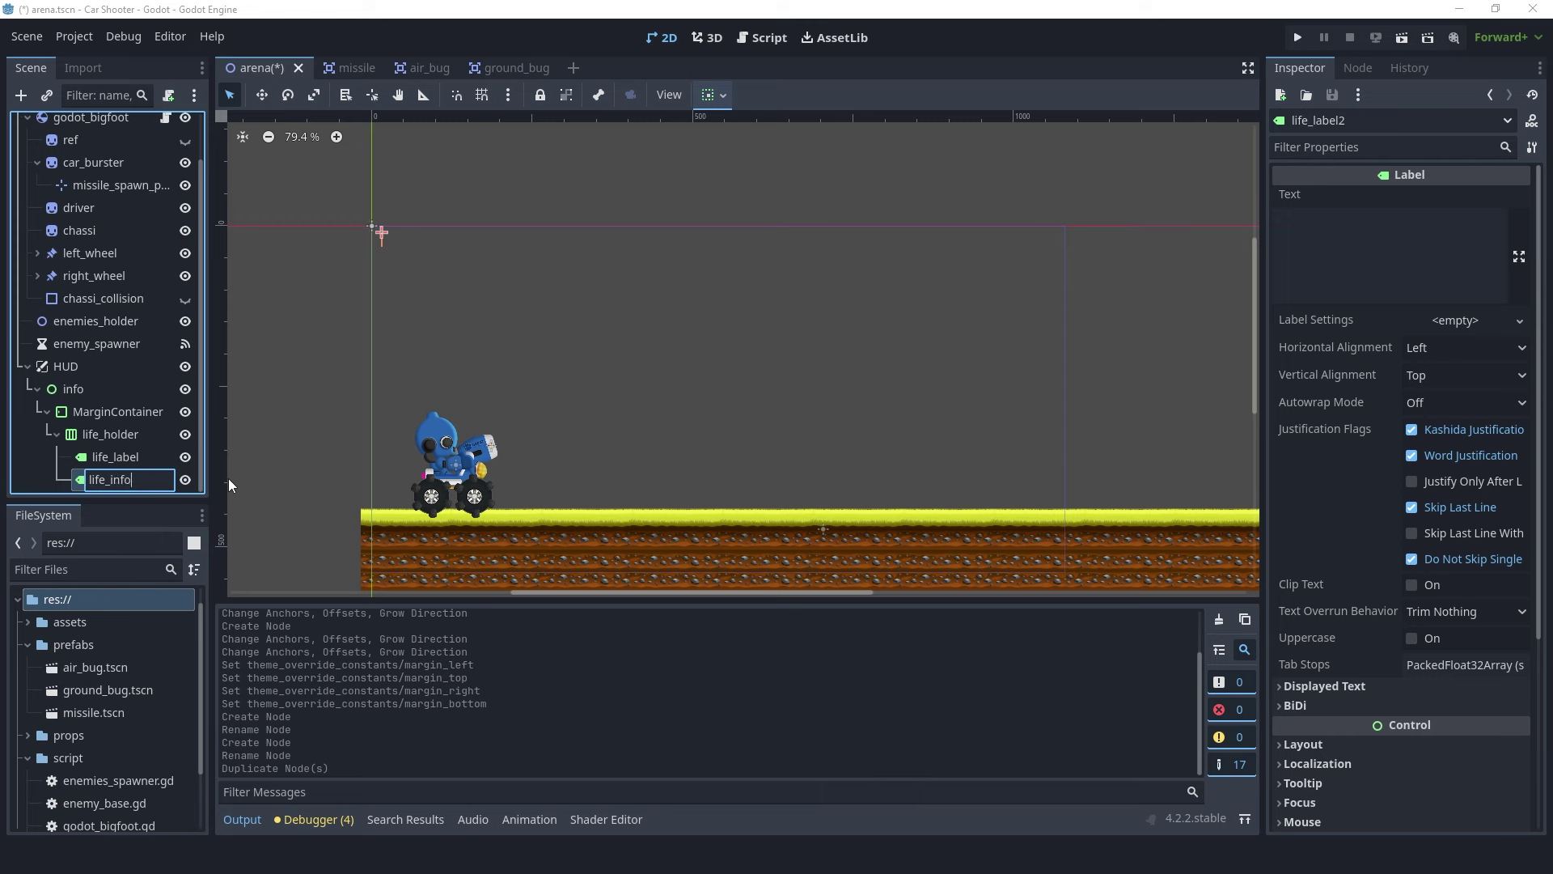
{"action": "key", "text": "Return"}
Step: Set life_label's text to LIFE: and life_info's text to 00
{"action": "key", "text": "Up"}
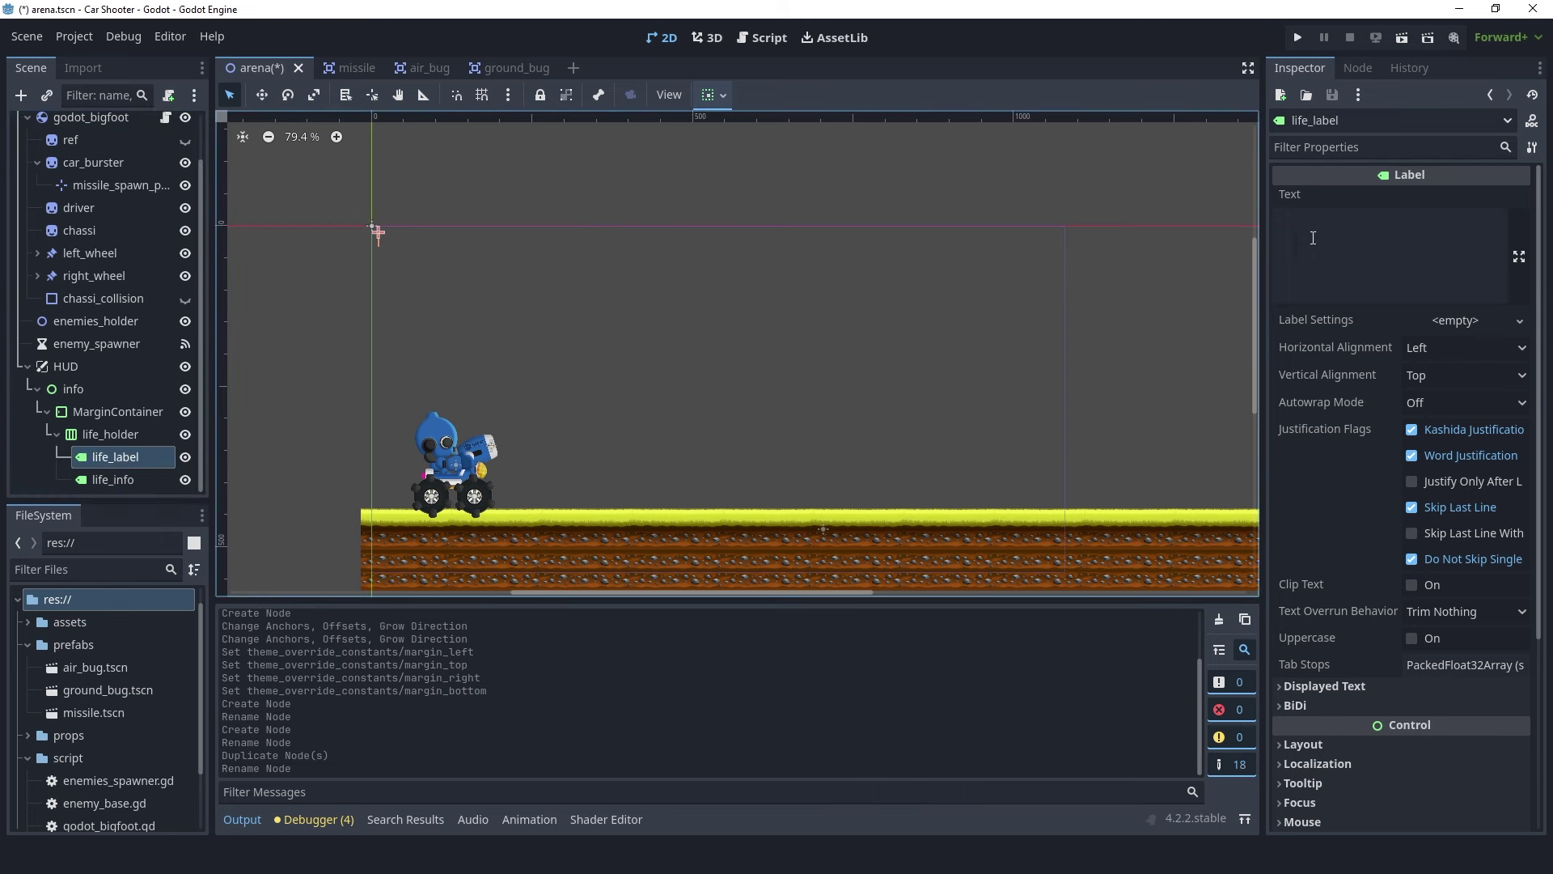
{"action": "left_click", "coordinate": [1327, 254]}
{"action": "type", "text": "LIFE:"}
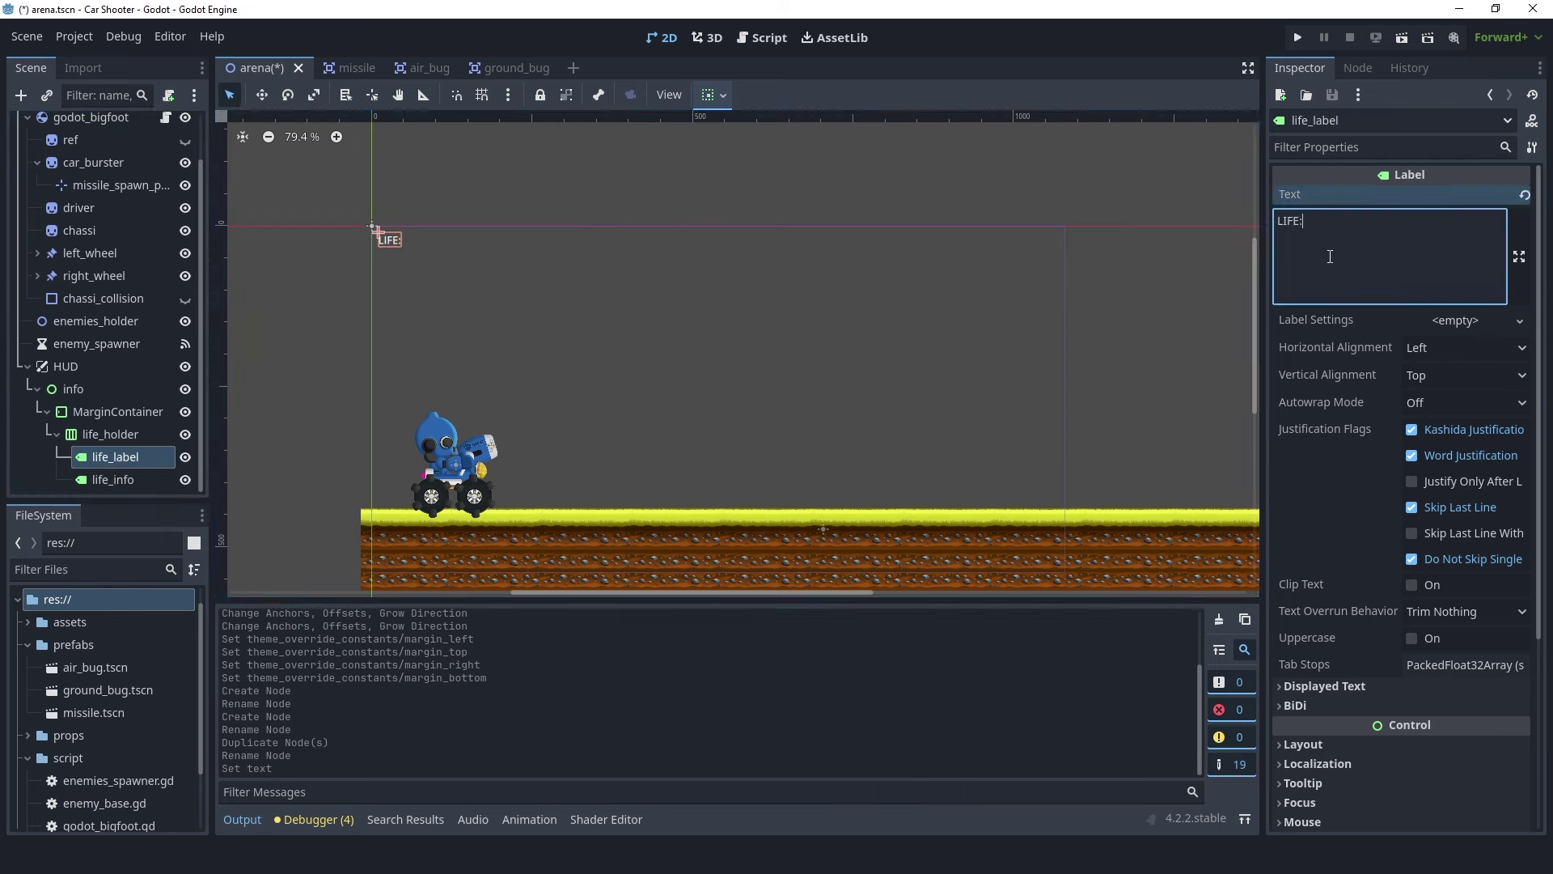
{"action": "left_click", "coordinate": [122, 480]}
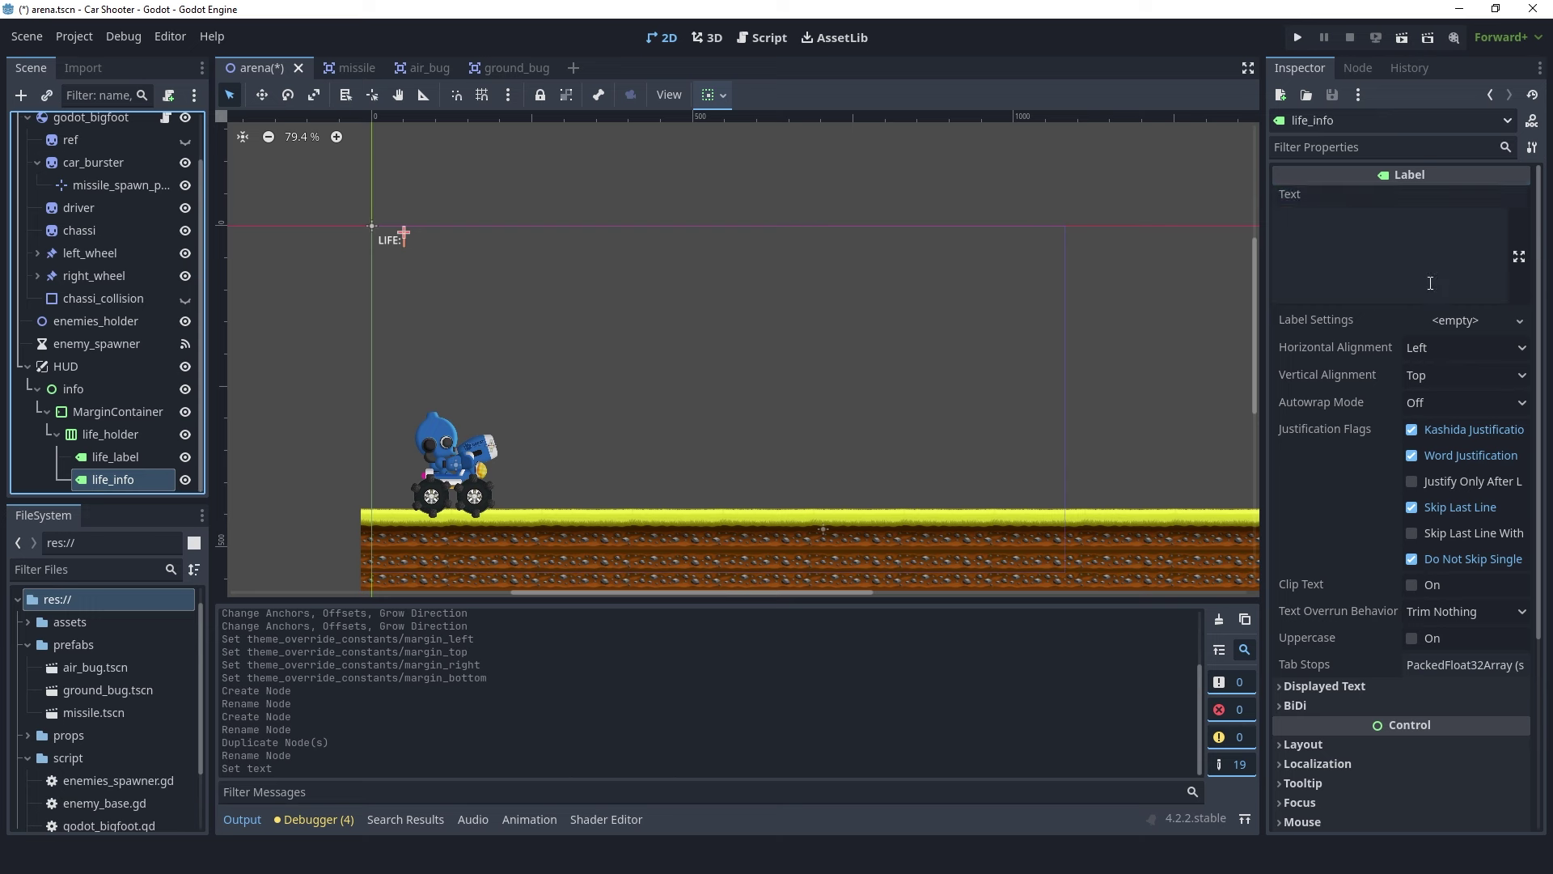
{"action": "left_click", "coordinate": [1404, 260]}
{"action": "type", "text": "00"}
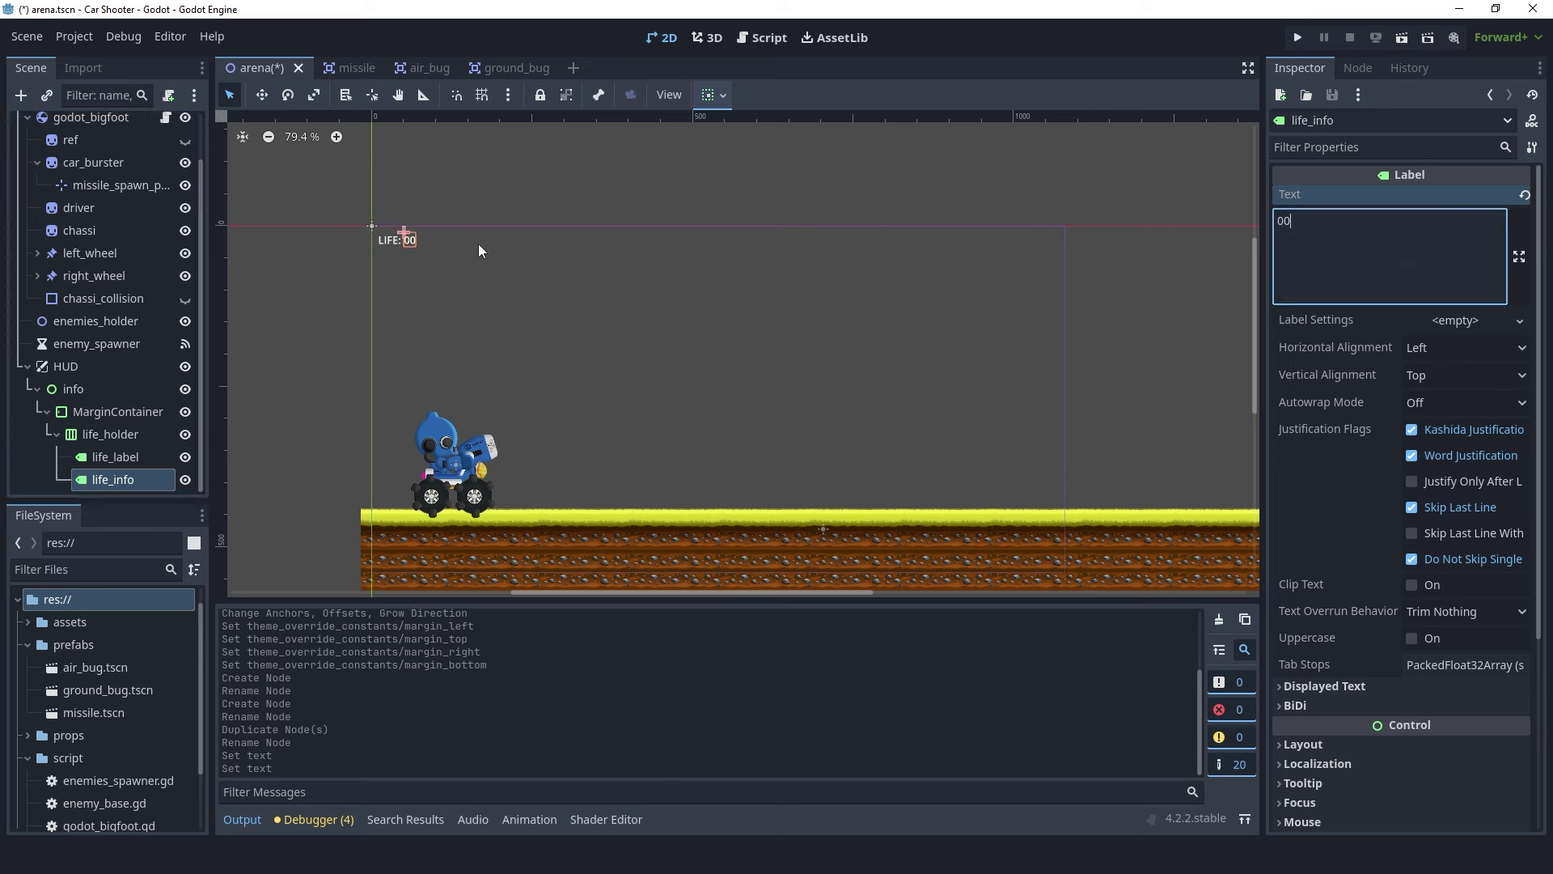
{"action": "left_click", "coordinate": [114, 433]}
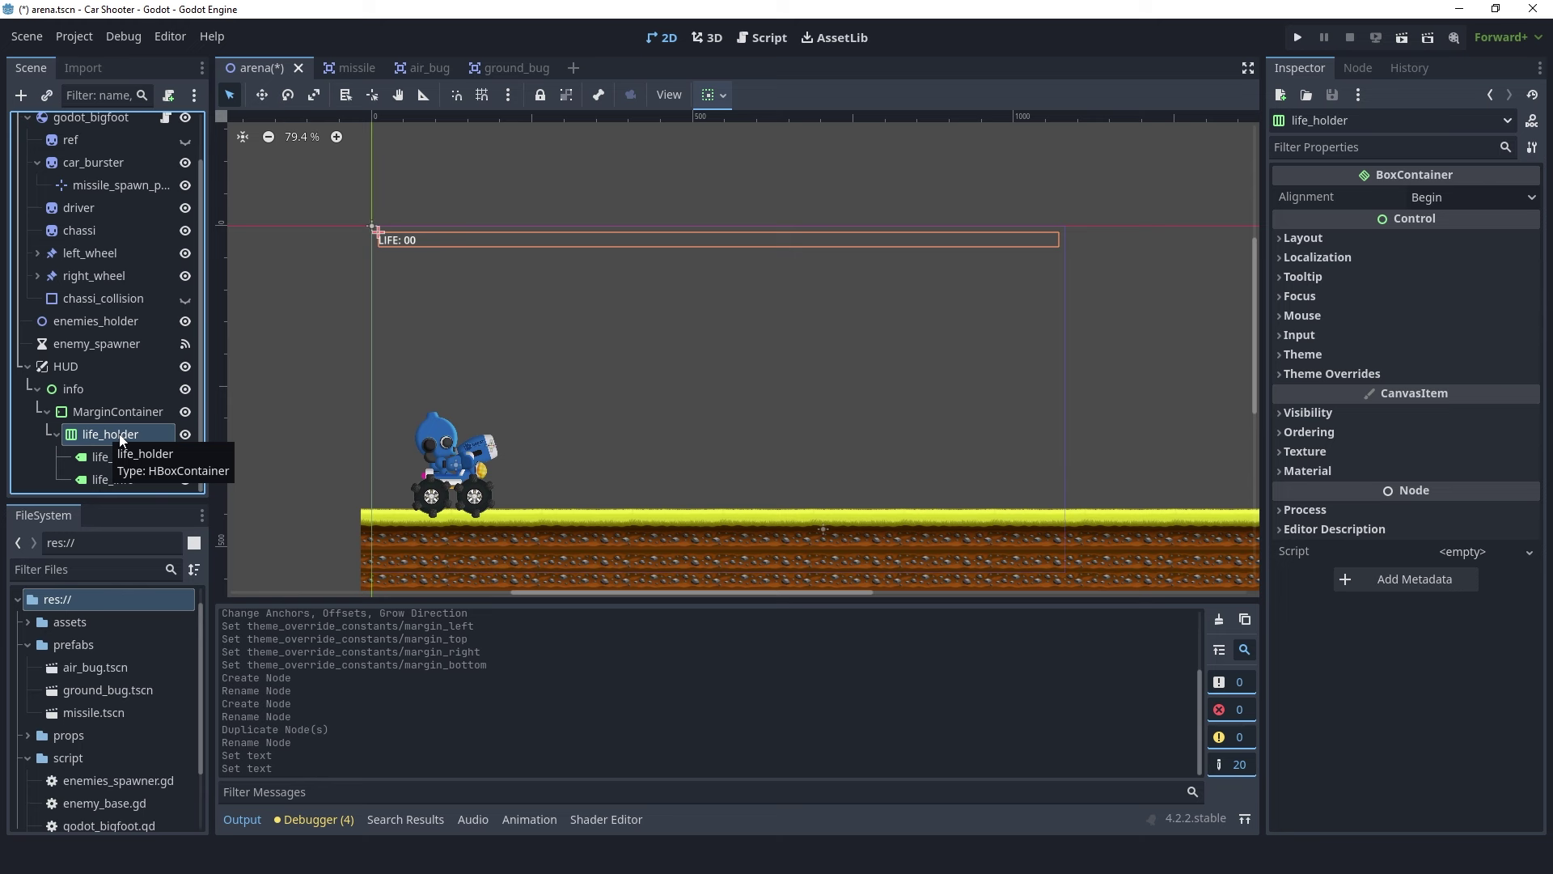
Step: Duplicate life_holder and rename the copy bugs_holder
{"action": "key", "text": "ctrl+d"}
{"action": "scroll", "coordinate": [121, 484], "scroll_direction": "down", "scroll_amount": 1}
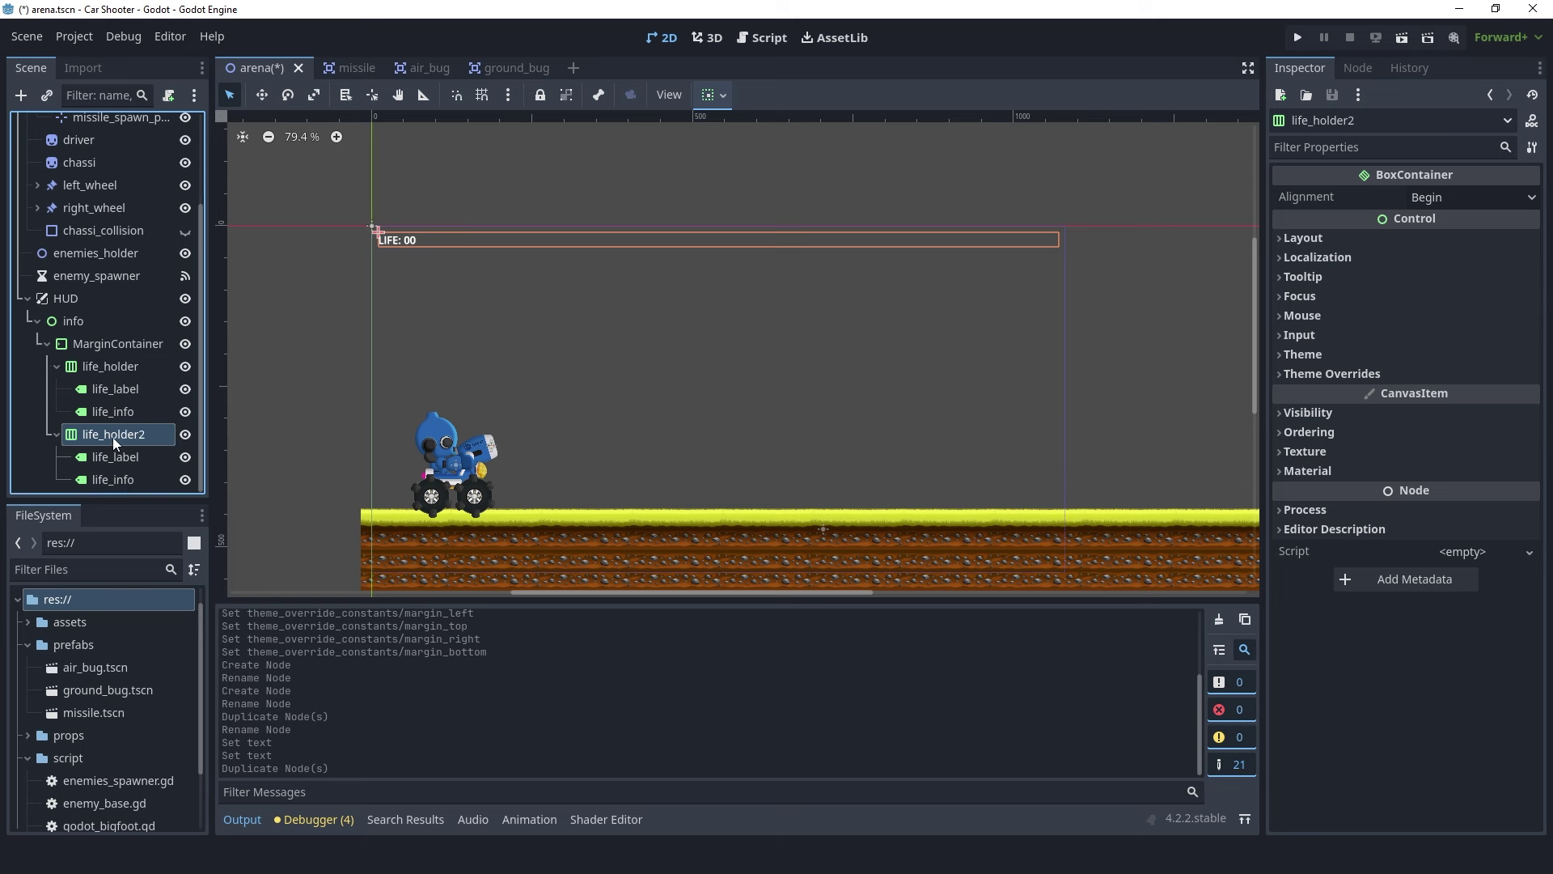
{"action": "double_click", "coordinate": [114, 439]}
{"action": "double_click", "coordinate": [101, 435]}
{"action": "type", "text": "bug"}
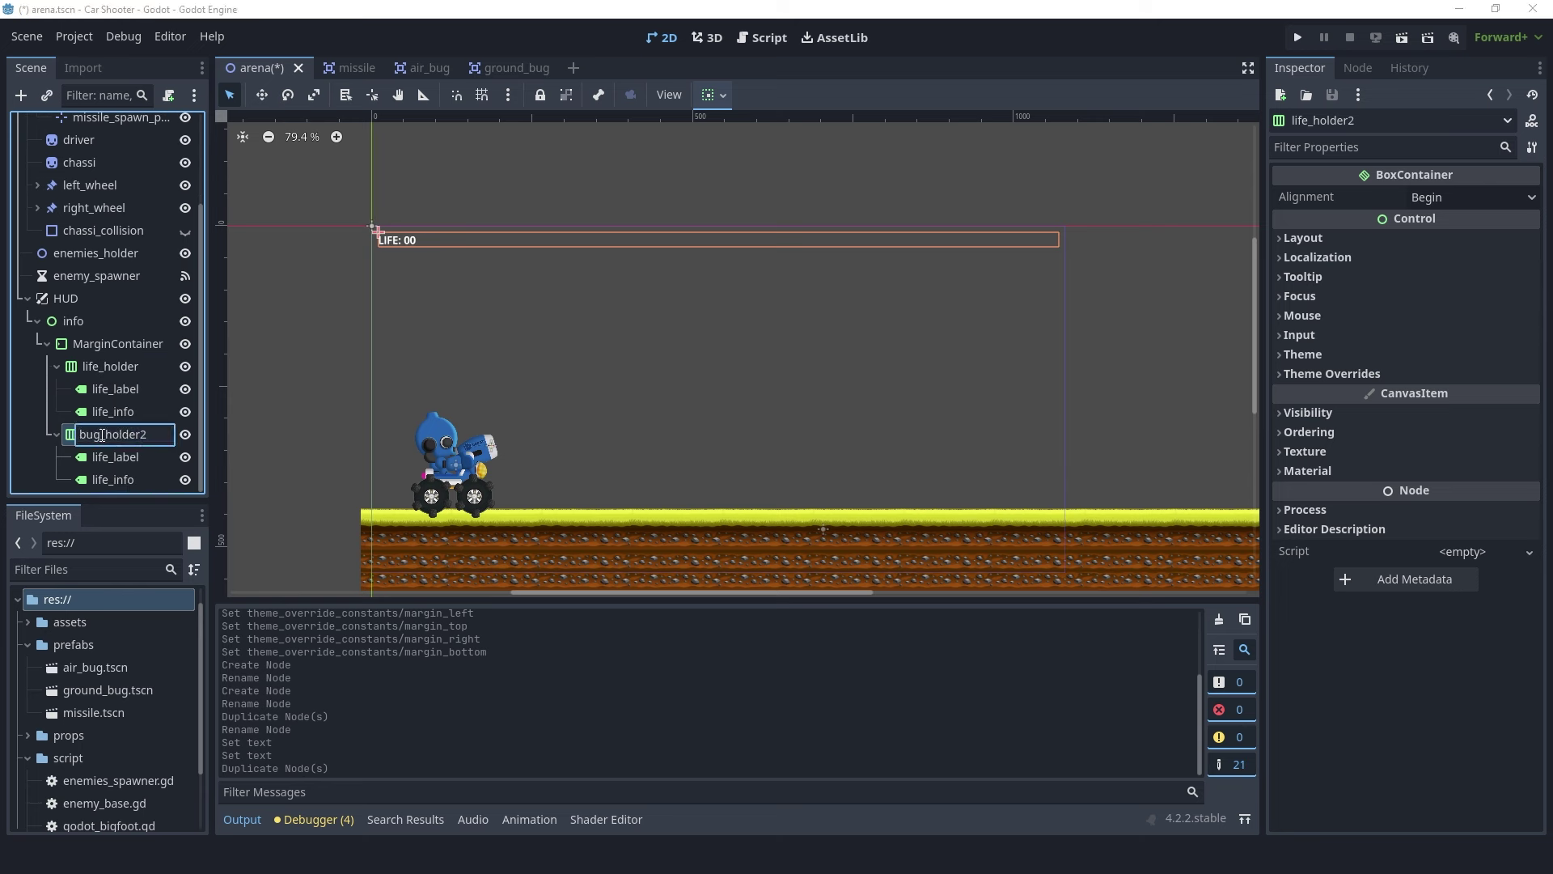
{"action": "type", "text": "s"}
{"action": "key", "text": "Return"}
Step: Rename the copied labels to enemies_label and enemies_info
{"action": "left_click", "coordinate": [136, 458]}
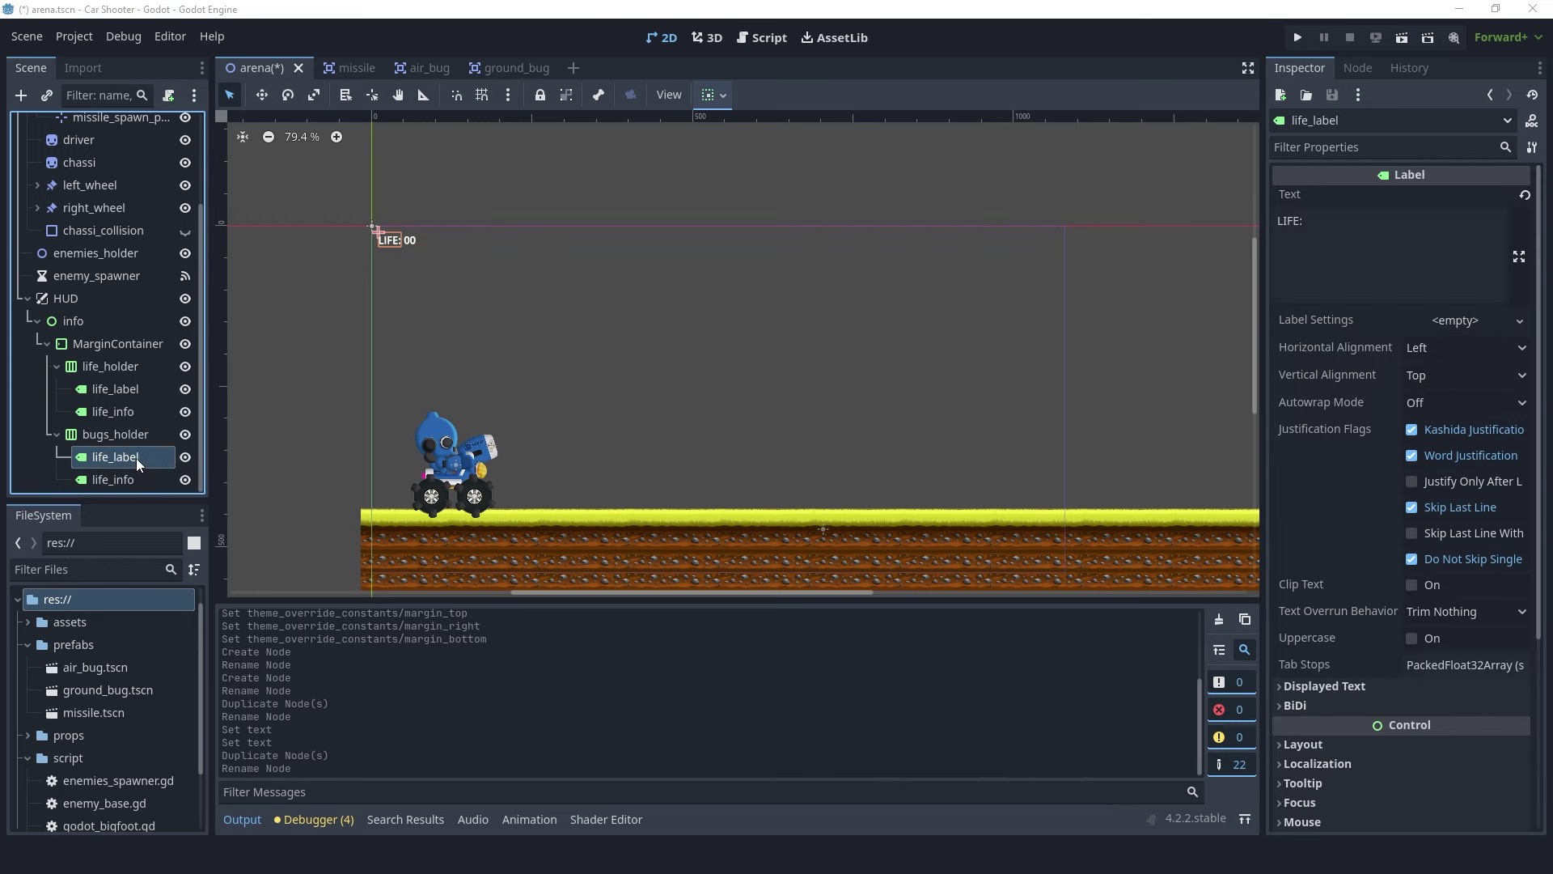
{"action": "double_click", "coordinate": [105, 457]}
{"action": "type", "text": "en"}
{"action": "key", "text": "Return"}
{"action": "double_click", "coordinate": [107, 480]}
{"action": "type", "text": "ene"}
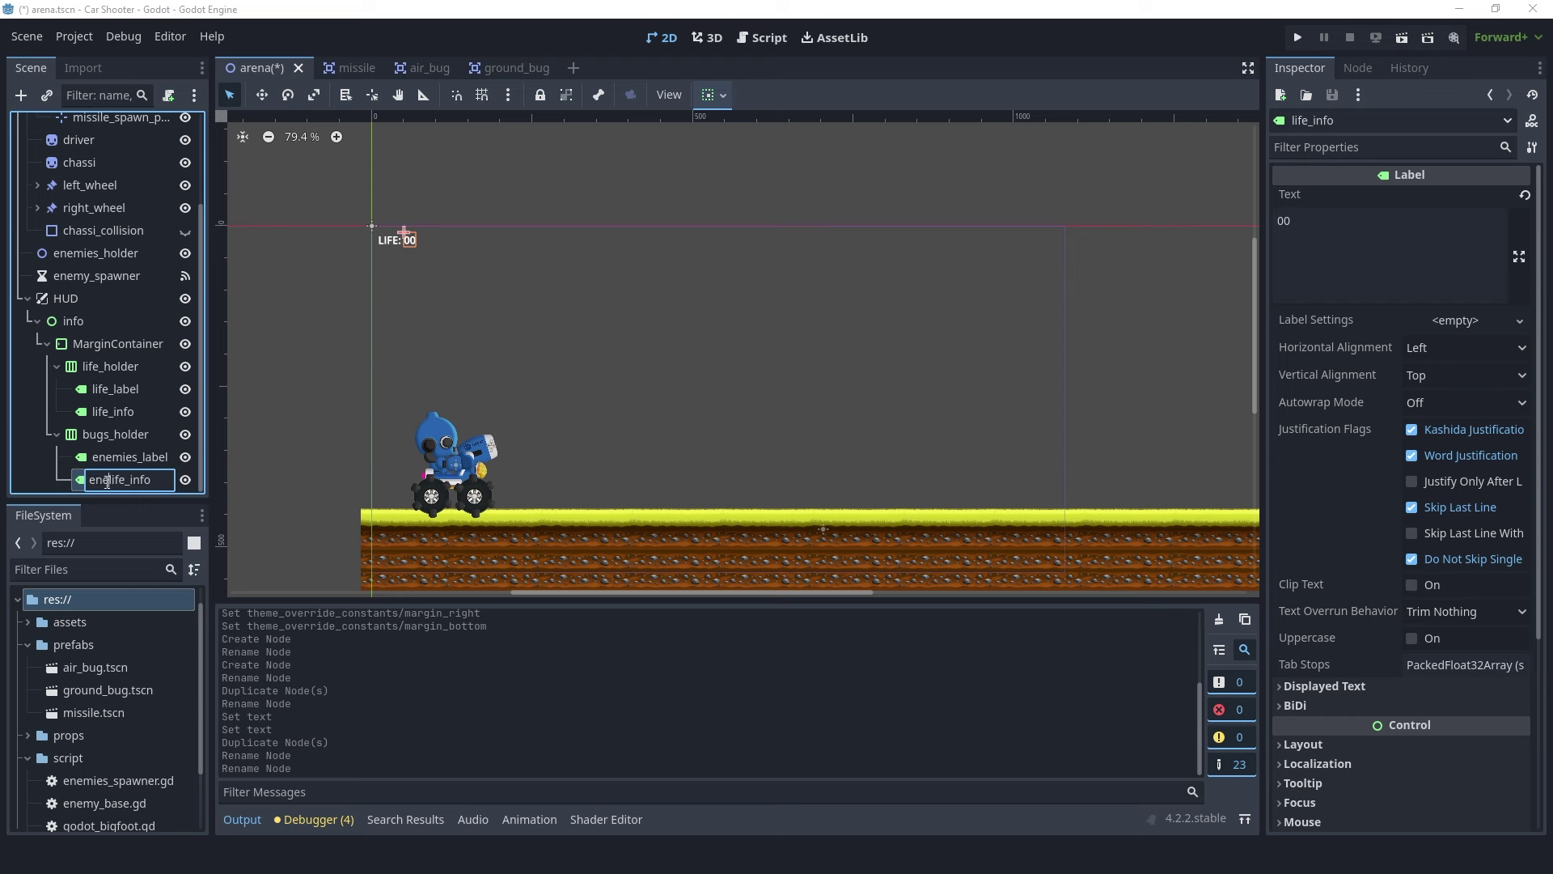
{"action": "key", "text": "Delete"}
{"action": "key", "text": "Delete"}
{"action": "key", "text": "Delete"}
{"action": "type", "text": "mies"}
{"action": "key", "text": "Return"}
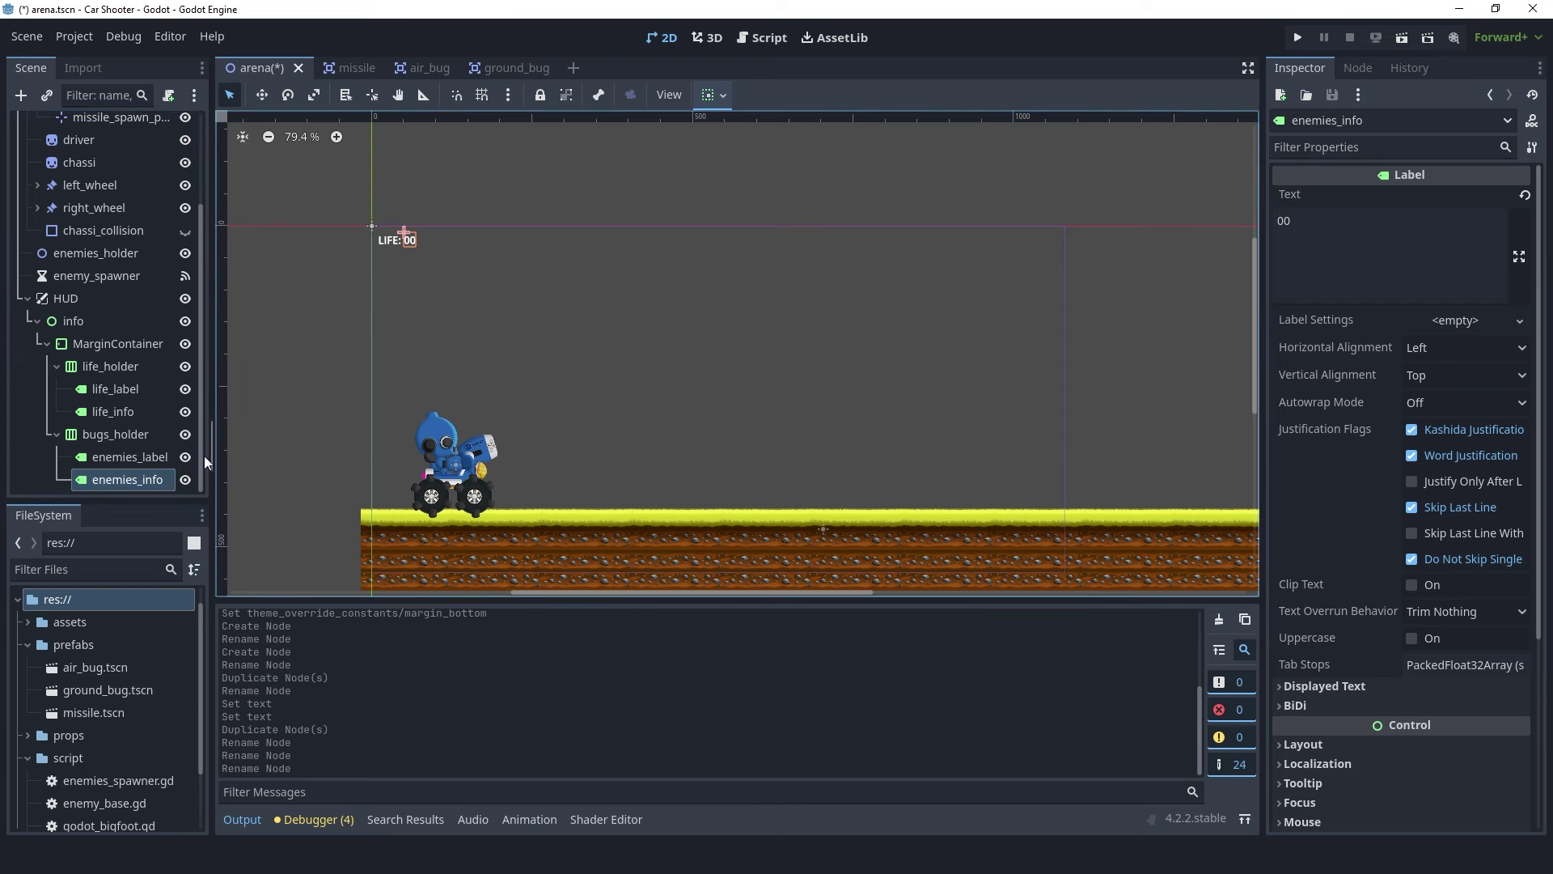
Step: Set enemies_label's text to REMAINING BUGS:
{"action": "left_click", "coordinate": [154, 459]}
{"action": "left_click", "coordinate": [1323, 254]}
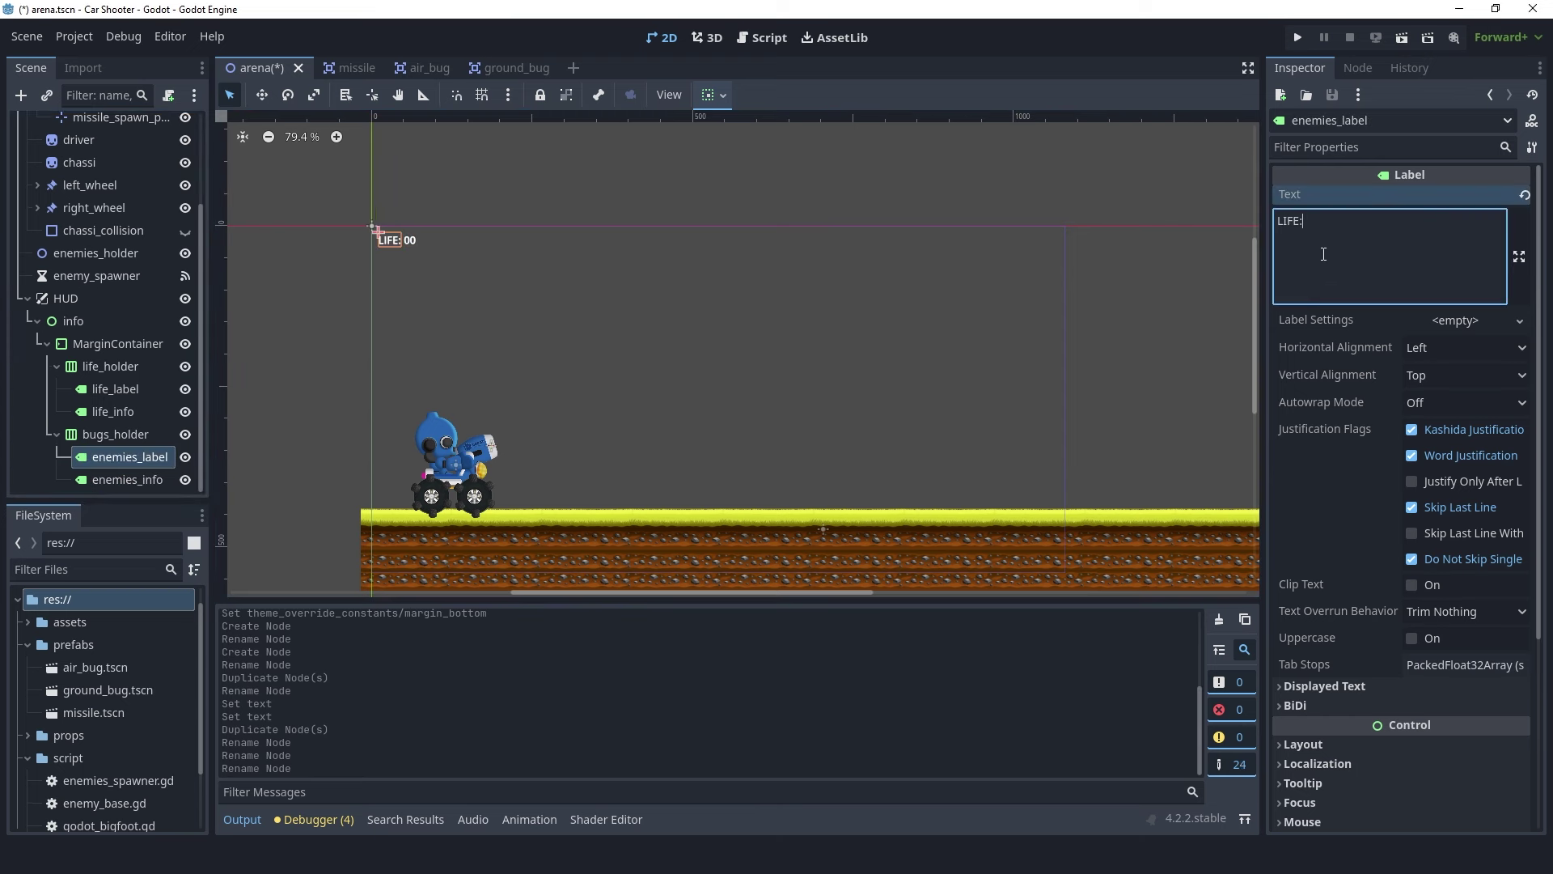
{"action": "key", "text": "BackSpace"}
{"action": "key", "text": "BackSpace"}
{"action": "key", "text": "BackSpace"}
{"action": "type", "text": "REMAING BU"}
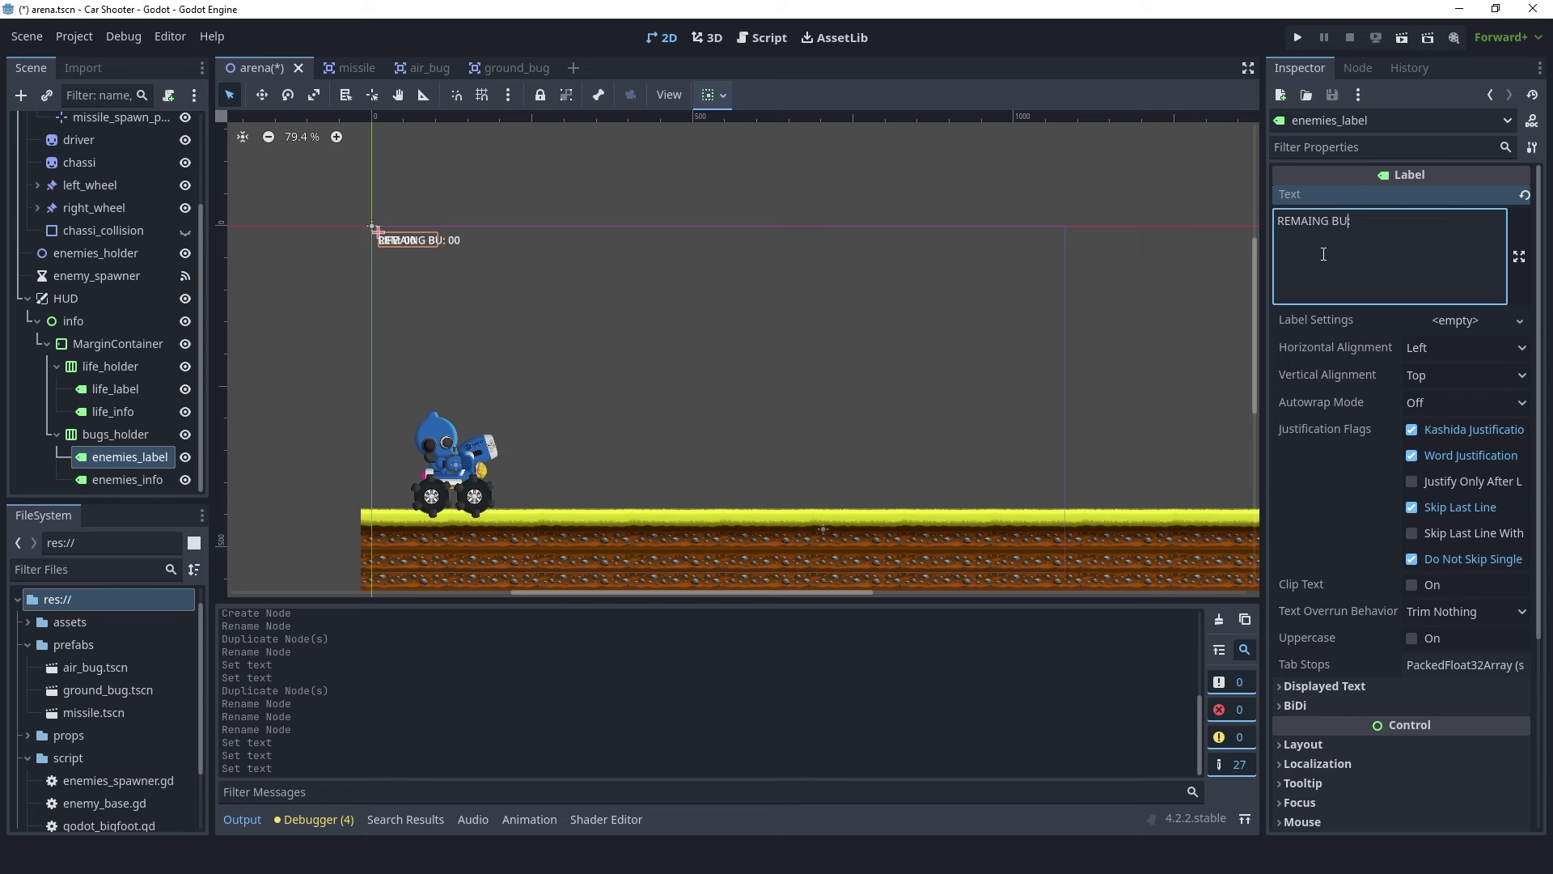
{"action": "type", "text": "GS"}
{"action": "type", "text": "IN"}
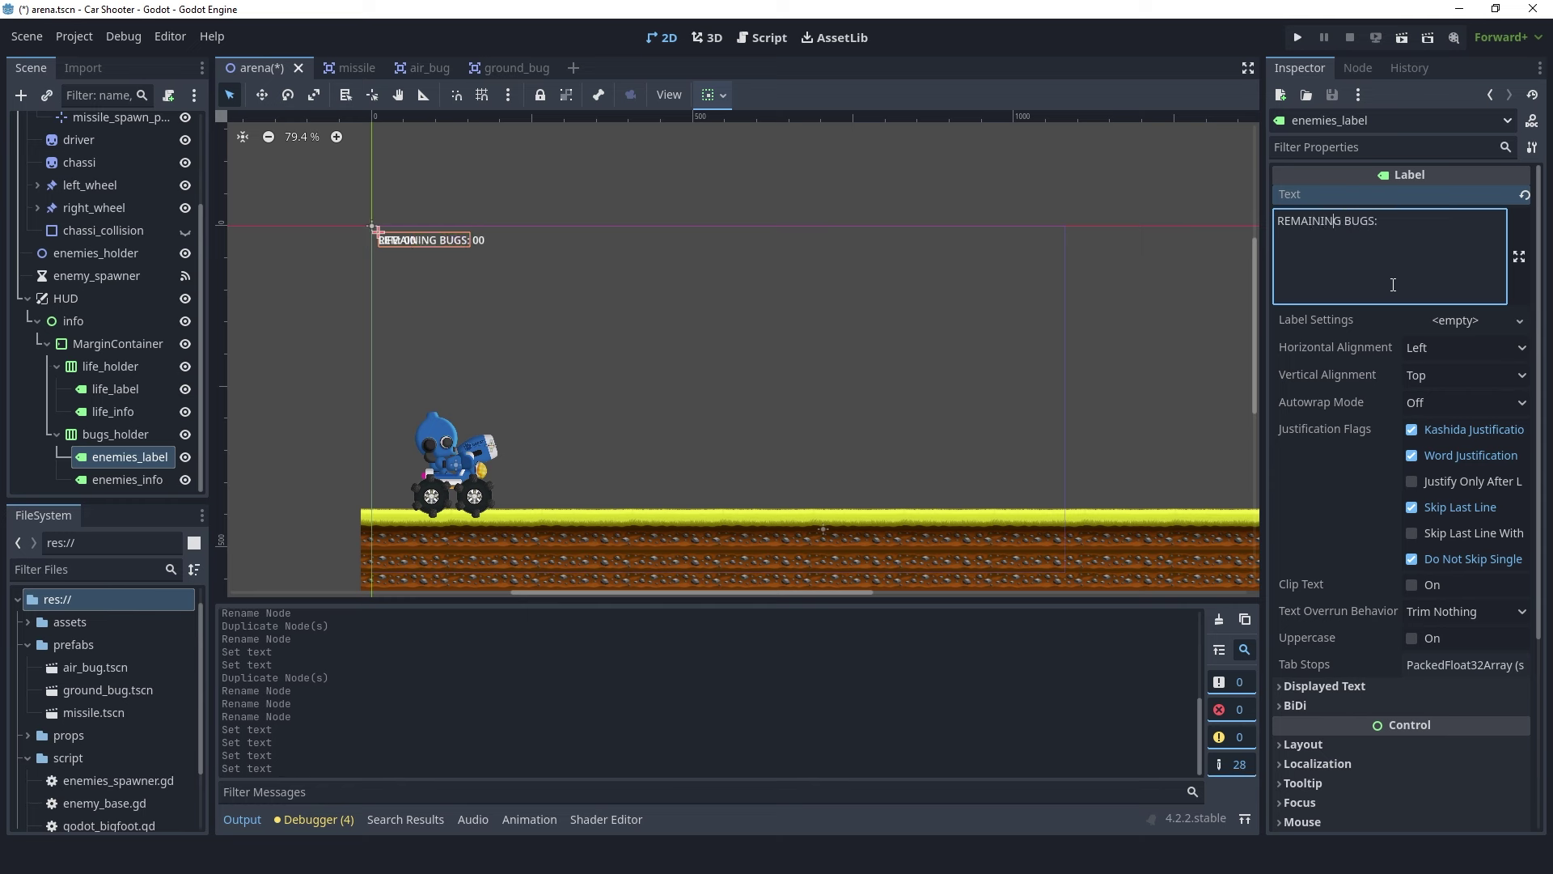
{"action": "left_click", "coordinate": [81, 439]}
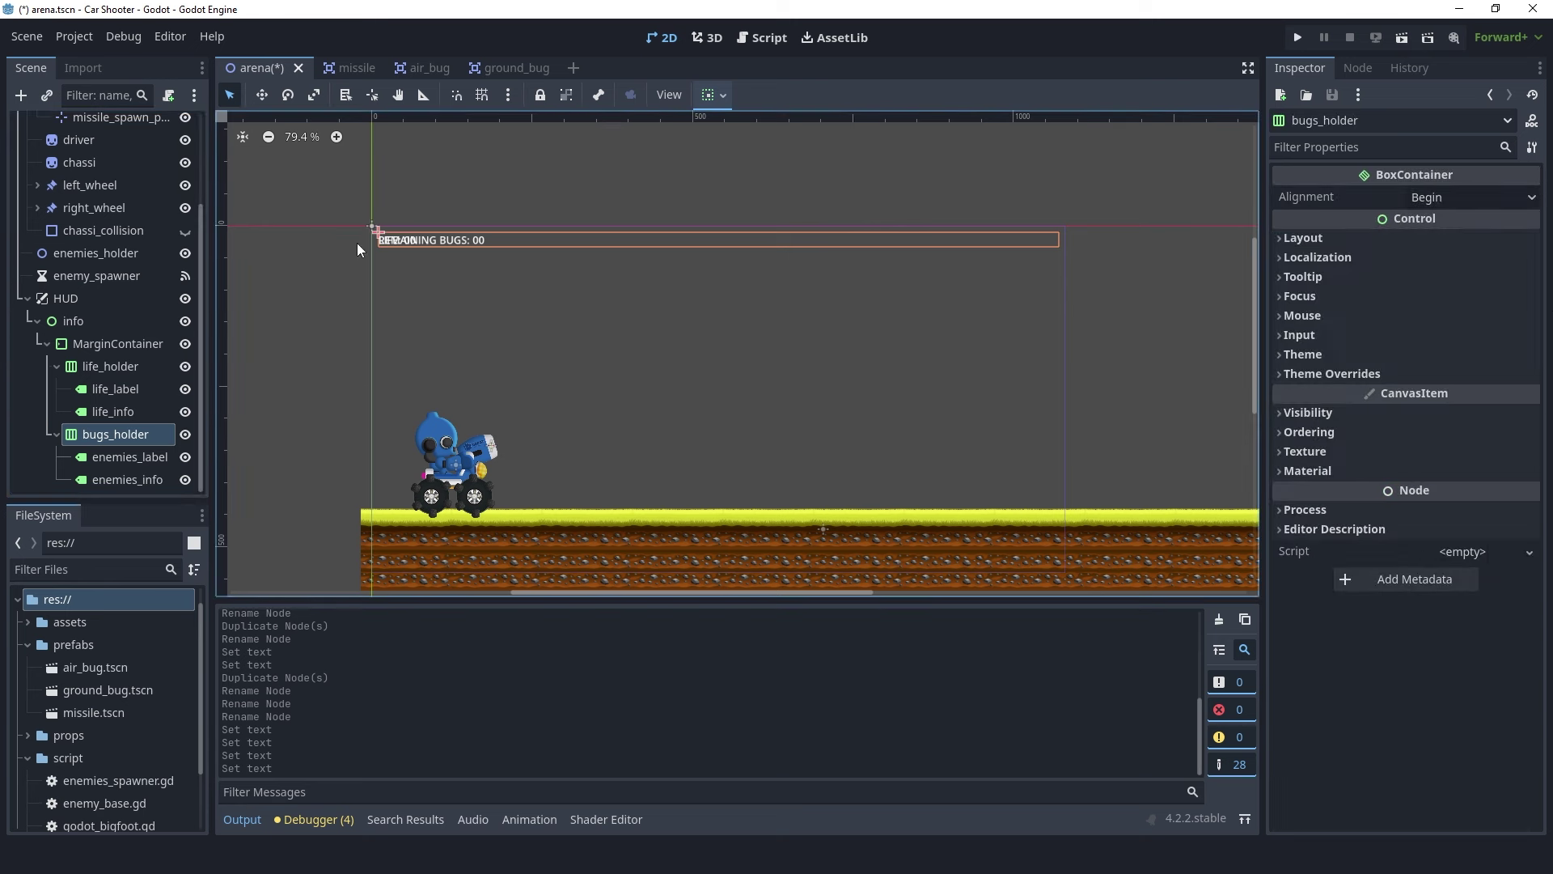
Step: Align life_holder to the left end of the HUD row
{"action": "left_click", "coordinate": [114, 366]}
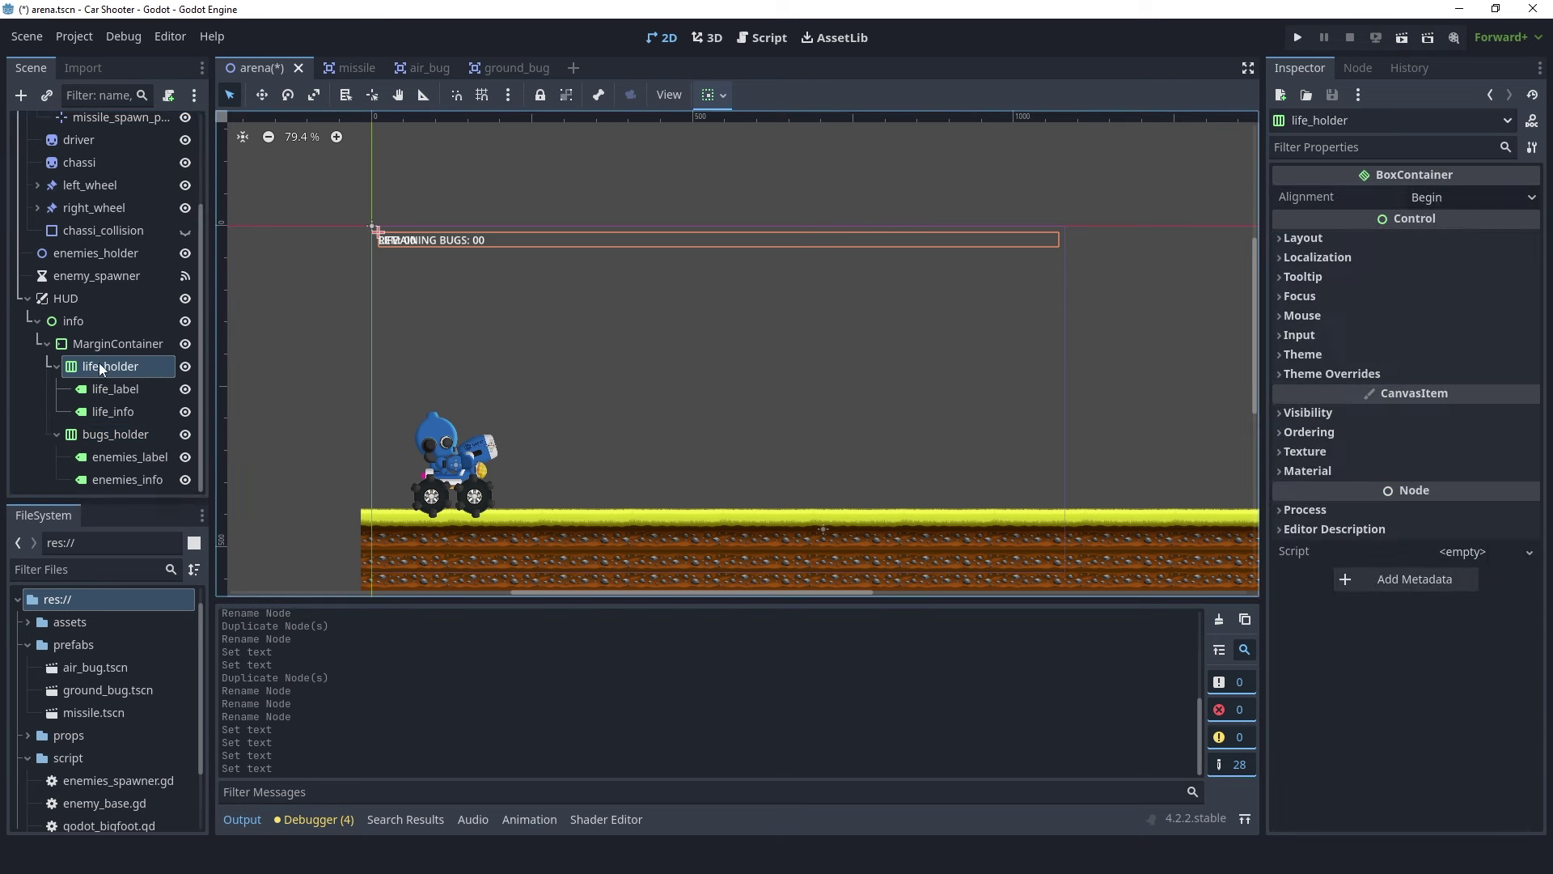
{"action": "left_click", "coordinate": [723, 96]}
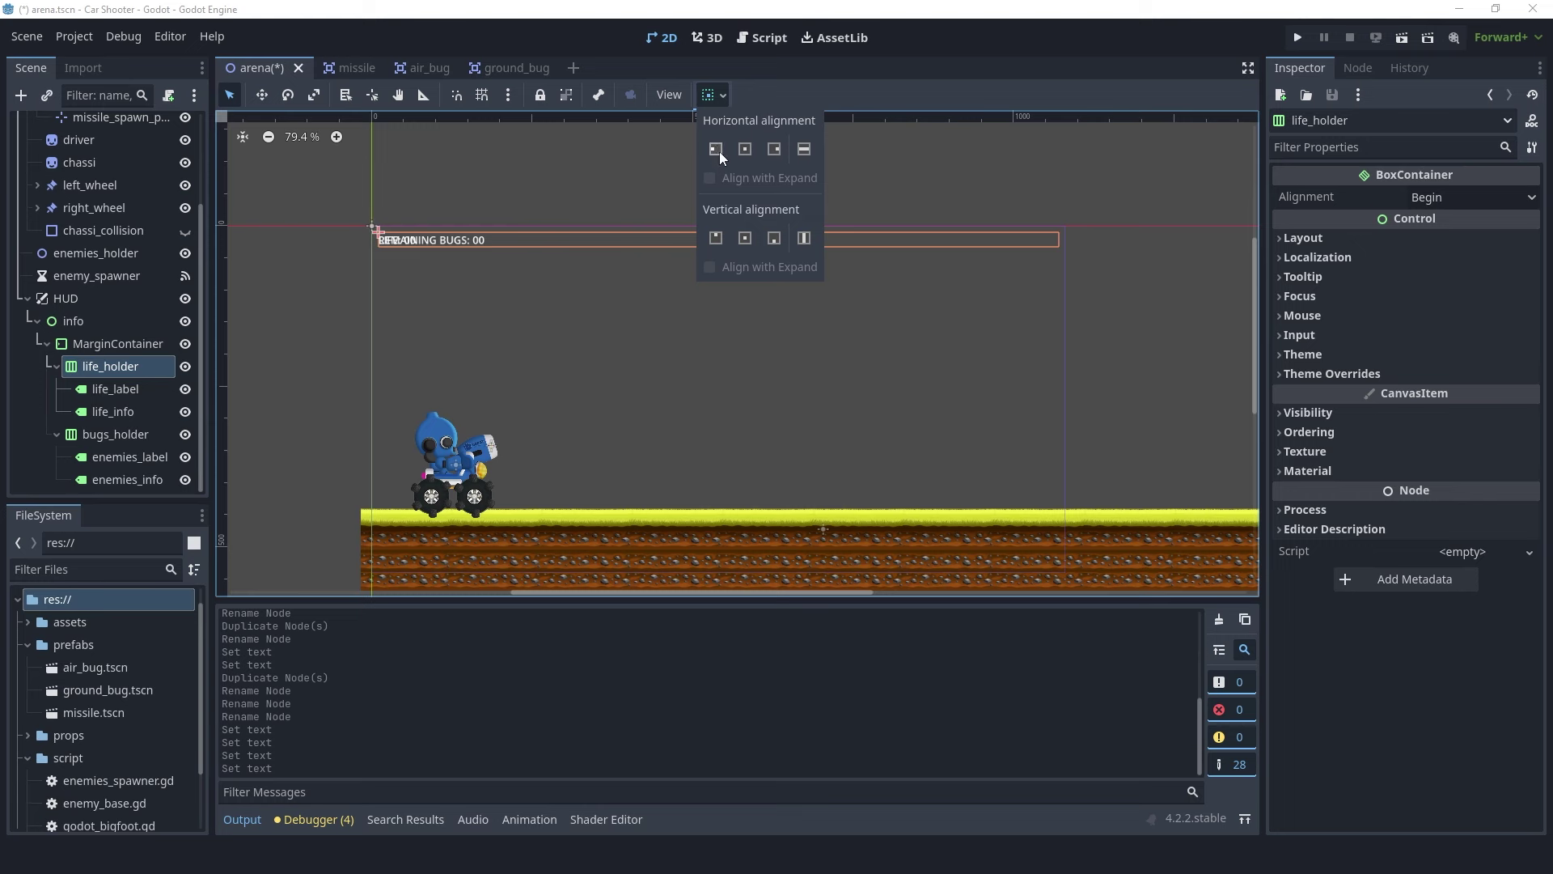
{"action": "left_click", "coordinate": [716, 149]}
Step: Align bugs_holder to the right end of the HUD row
{"action": "left_click", "coordinate": [133, 436]}
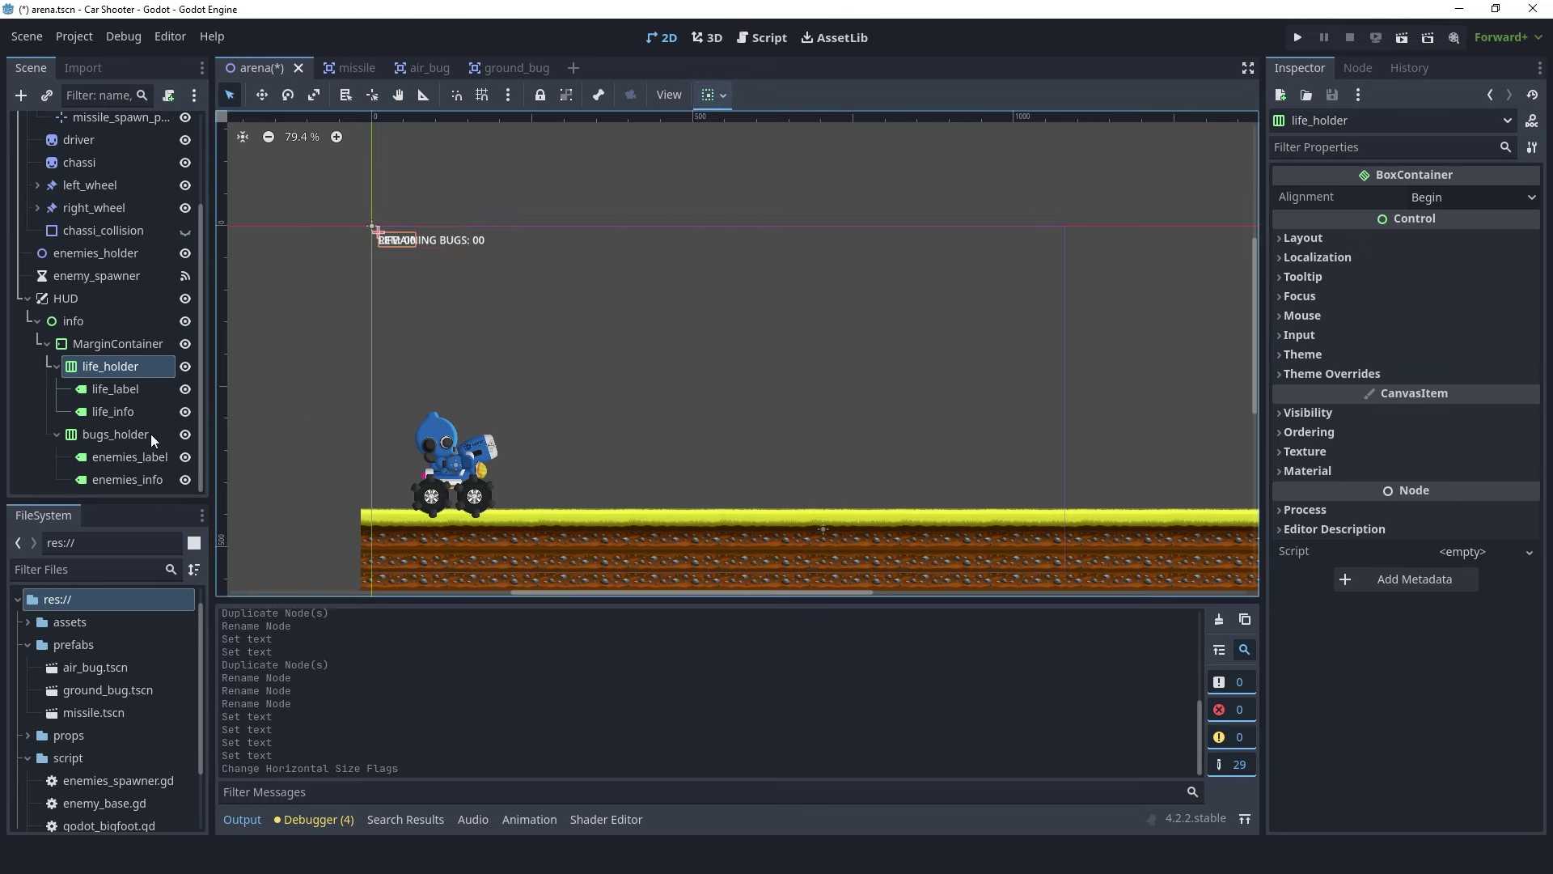
{"action": "left_click", "coordinate": [134, 436]}
{"action": "left_click", "coordinate": [720, 96]}
{"action": "left_click", "coordinate": [775, 148]}
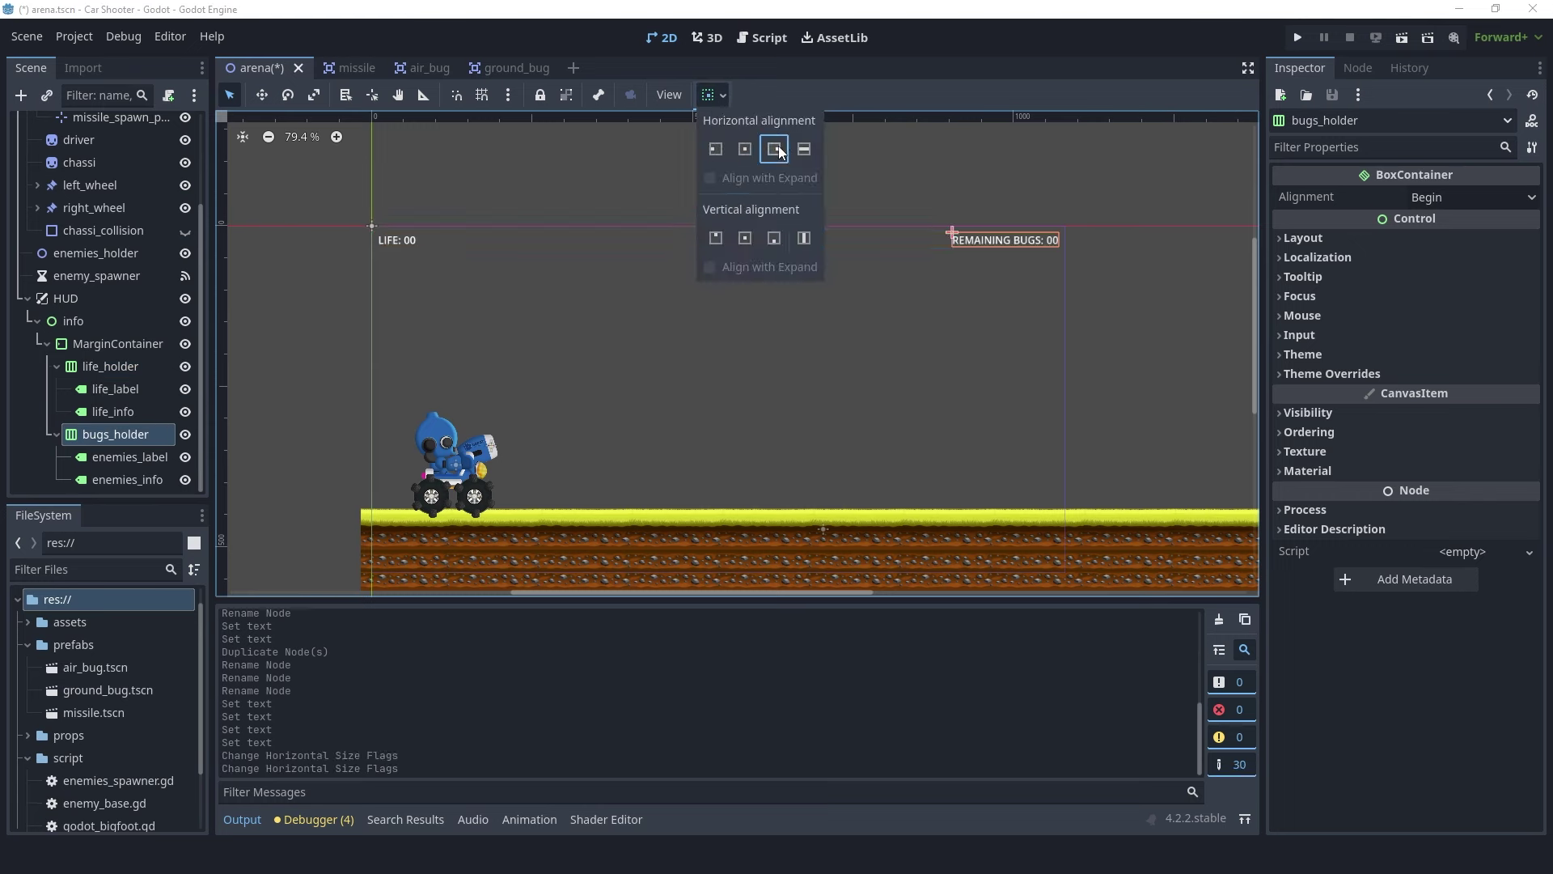
{"action": "left_click", "coordinate": [905, 278]}
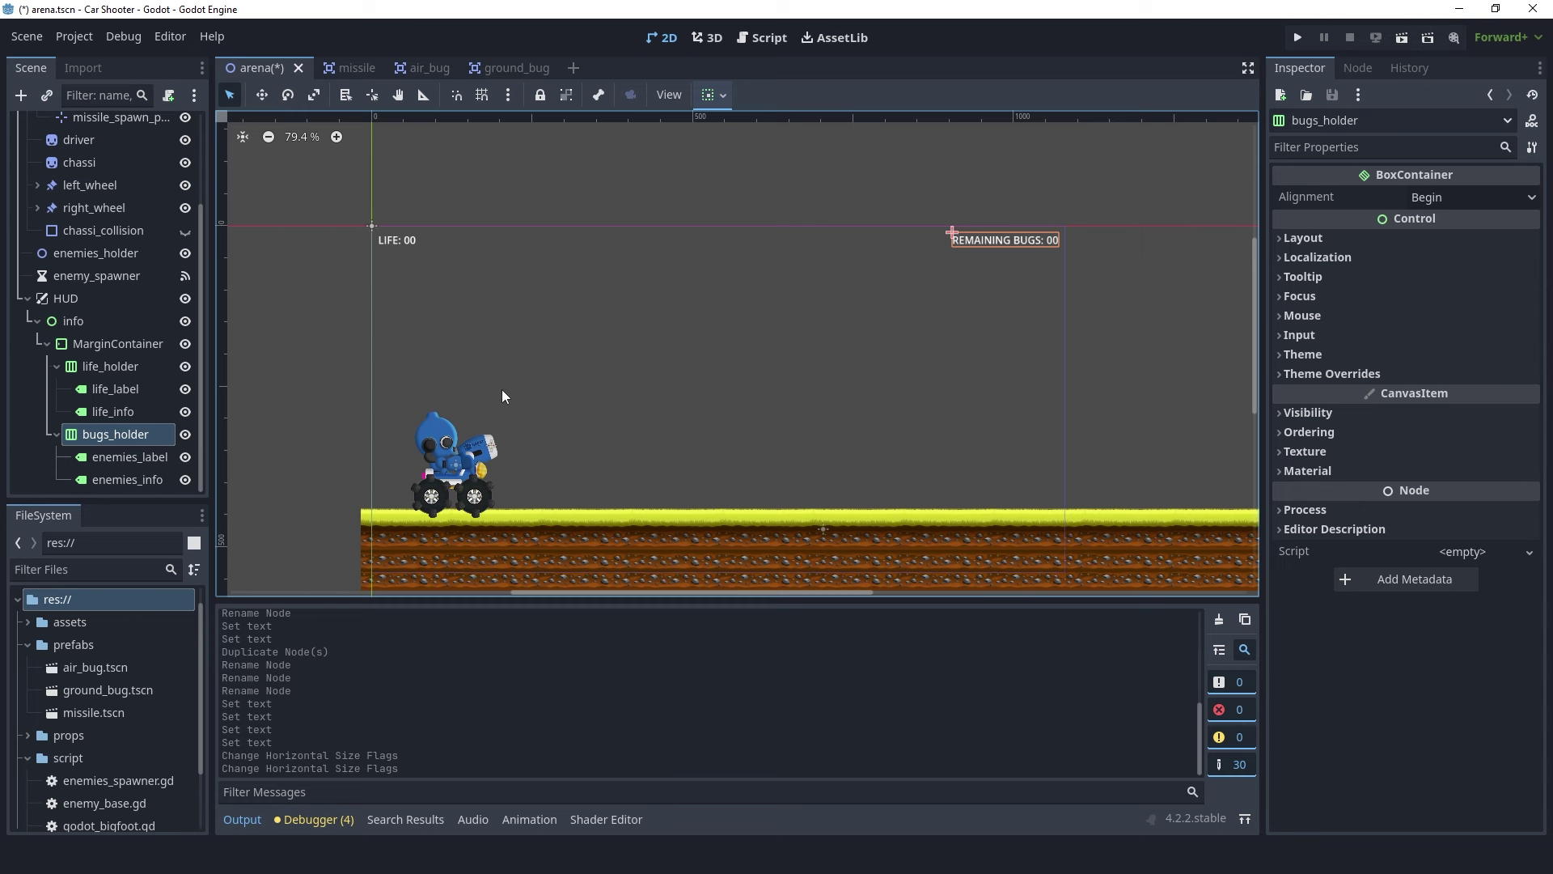
Step: Turn on Access as Unique Name for life_info and enemies_info, then save the scene
{"action": "left_click", "coordinate": [114, 406]}
{"action": "right_click", "coordinate": [120, 414]}
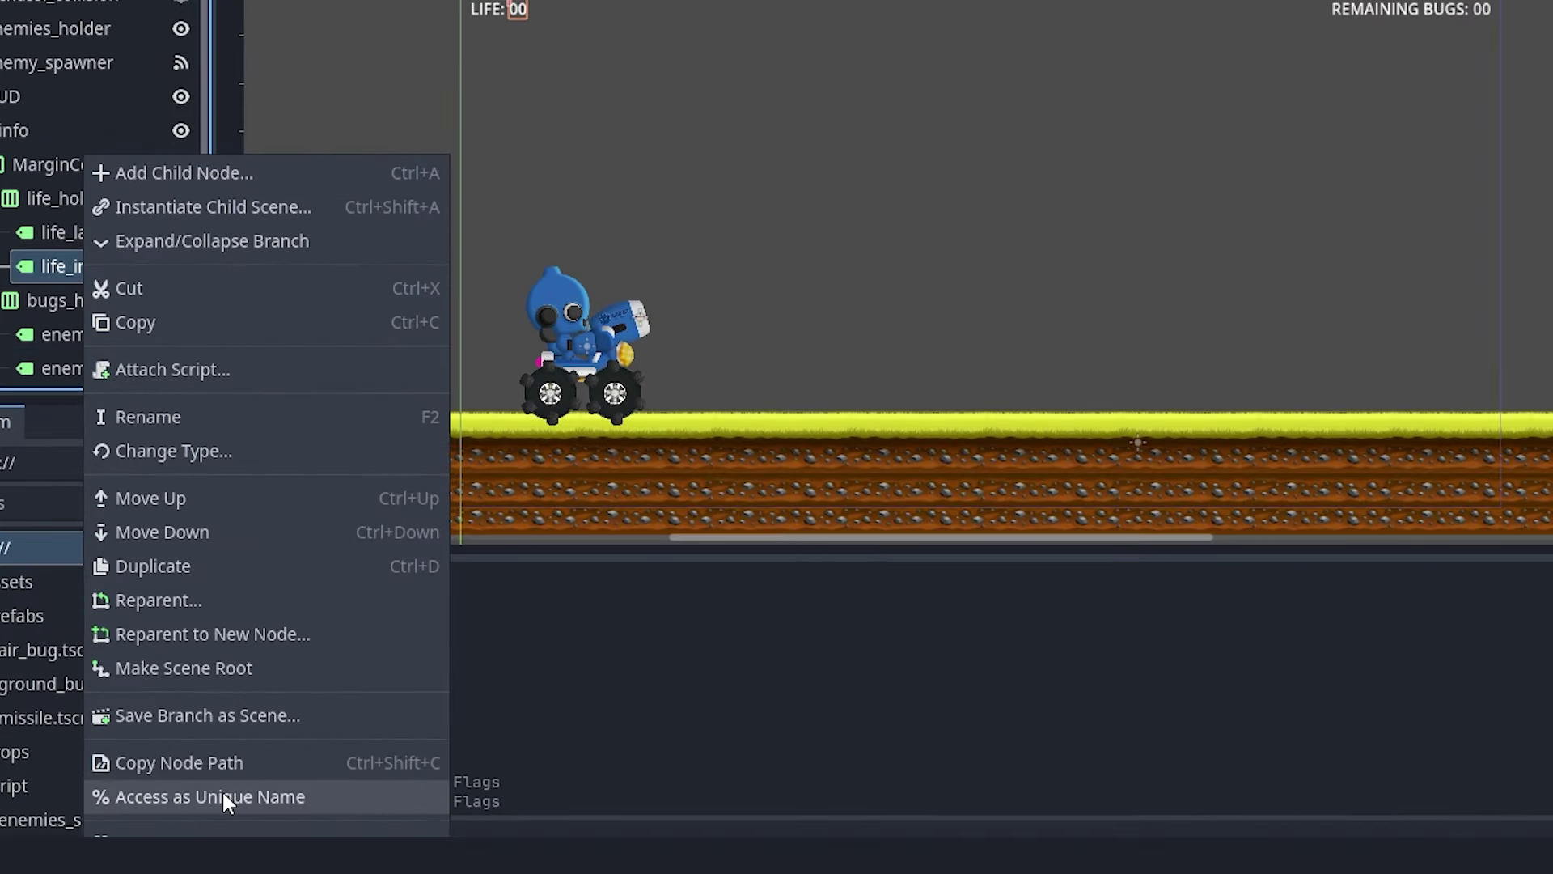
{"action": "left_click", "coordinate": [224, 795]}
{"action": "left_click", "coordinate": [97, 366]}
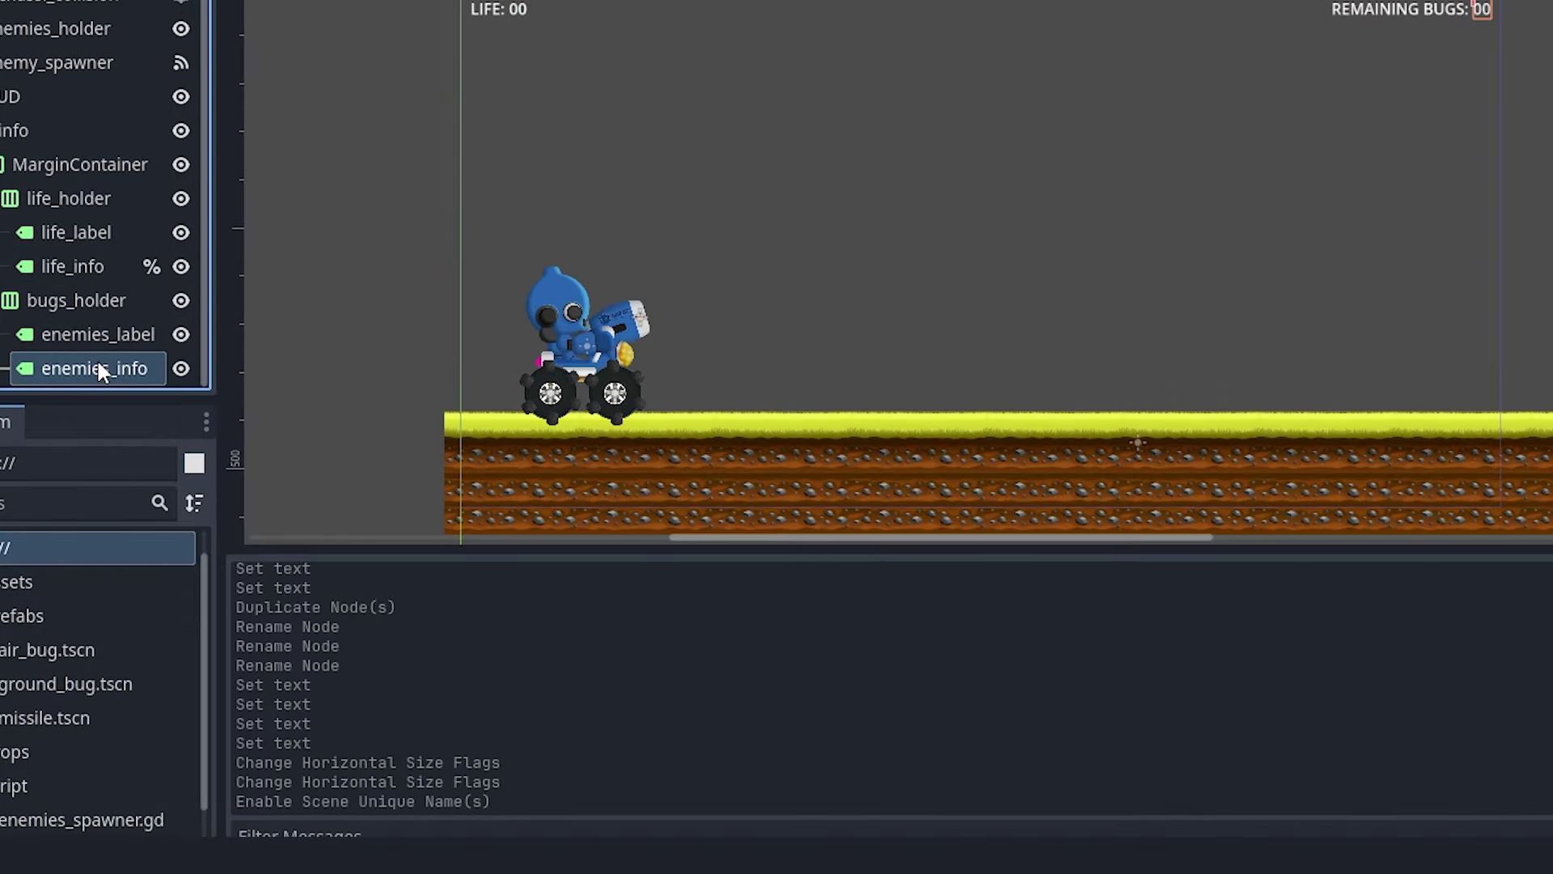
{"action": "right_click", "coordinate": [98, 366]}
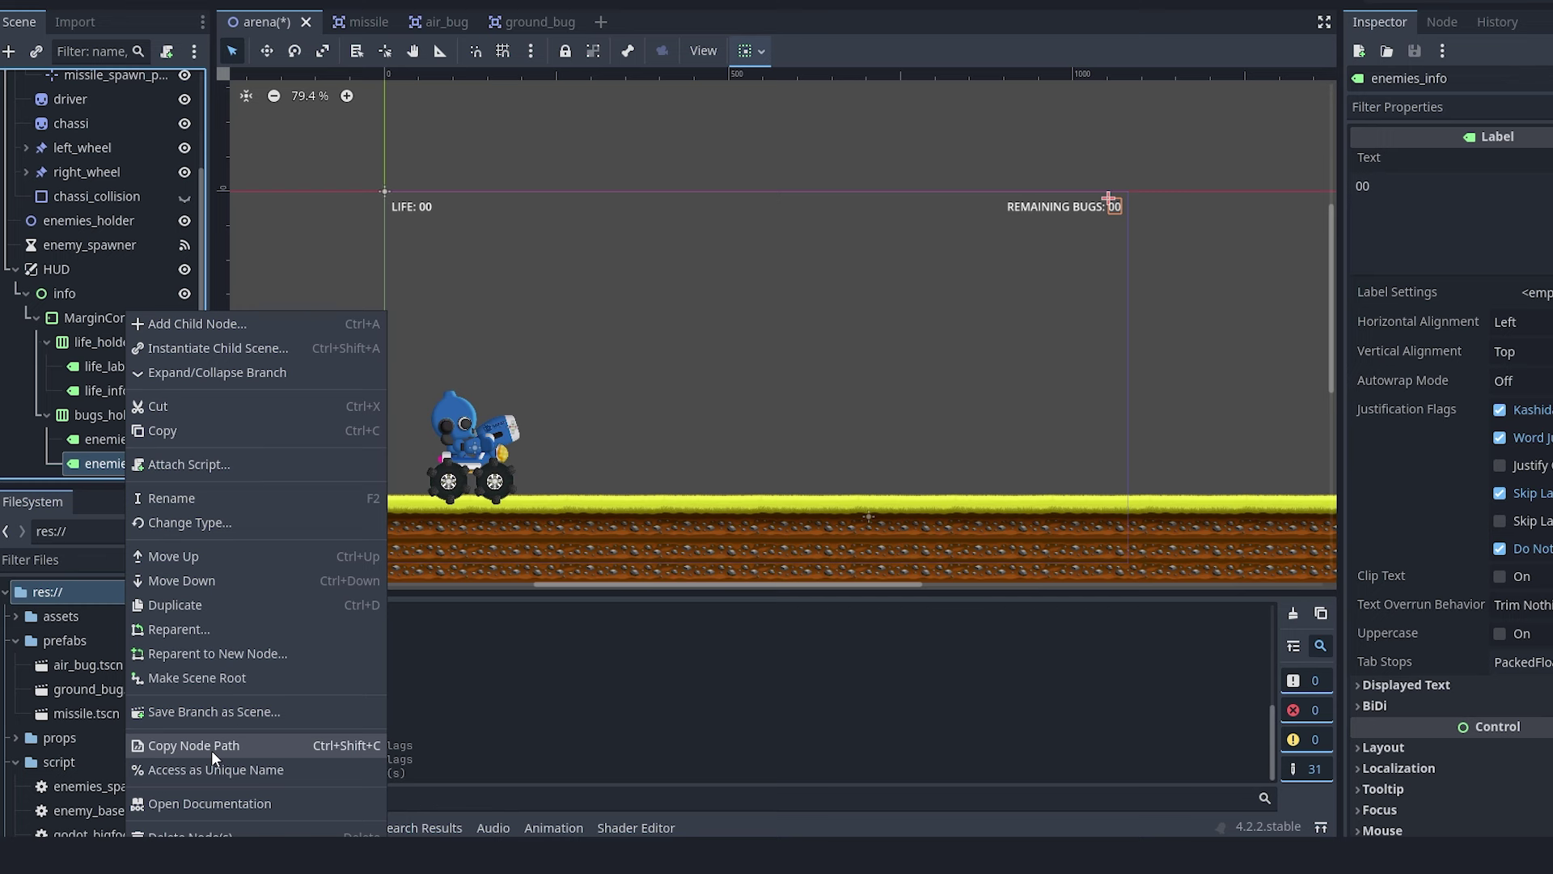
{"action": "left_click", "coordinate": [215, 768]}
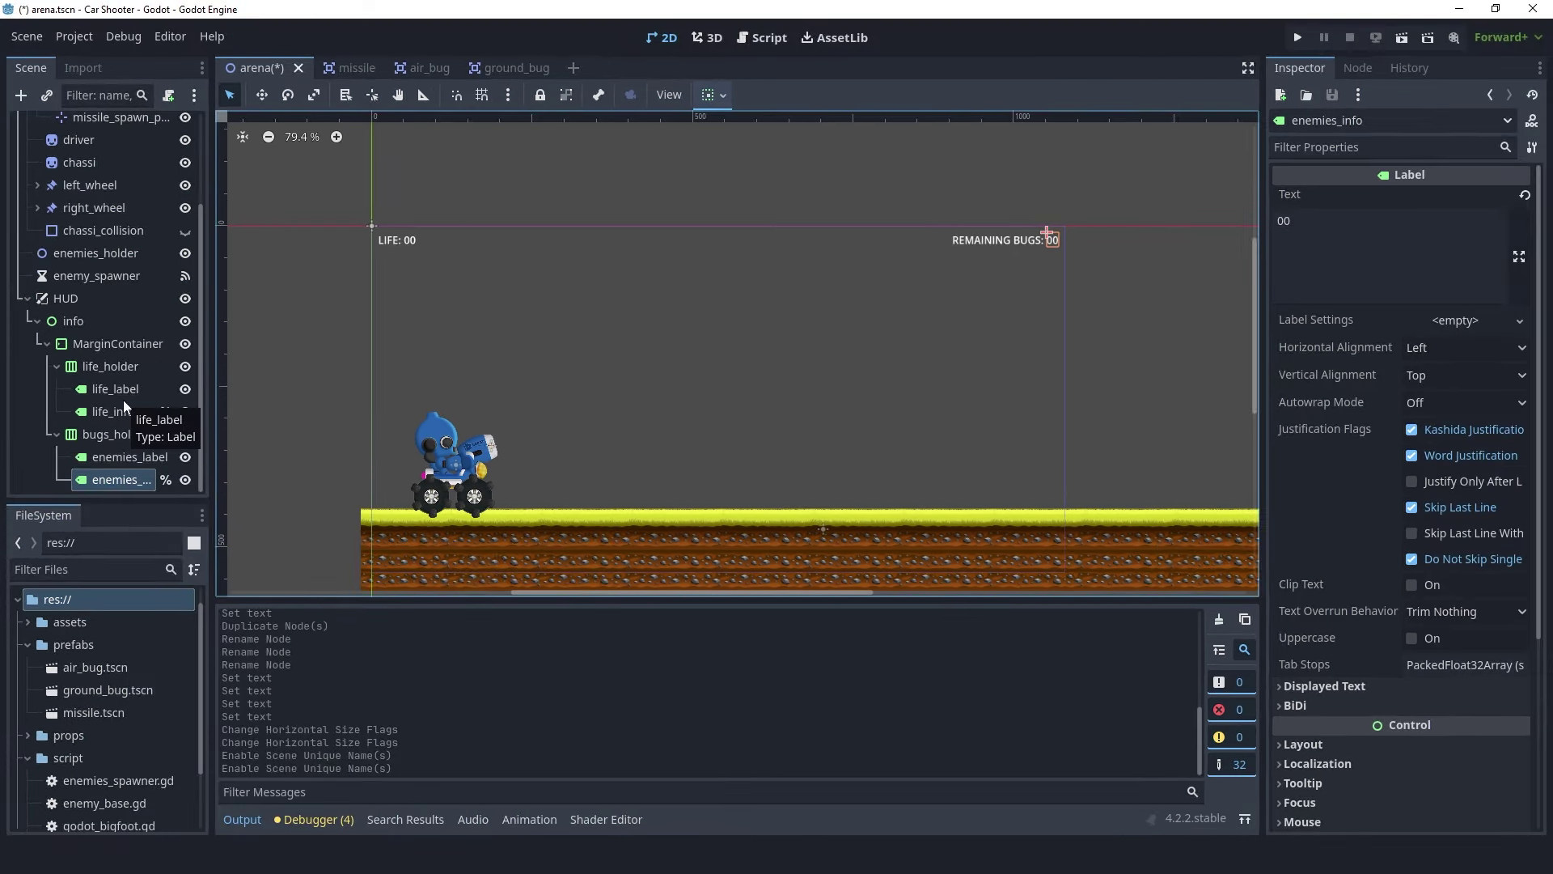
{"action": "key", "text": "ctrl+s"}
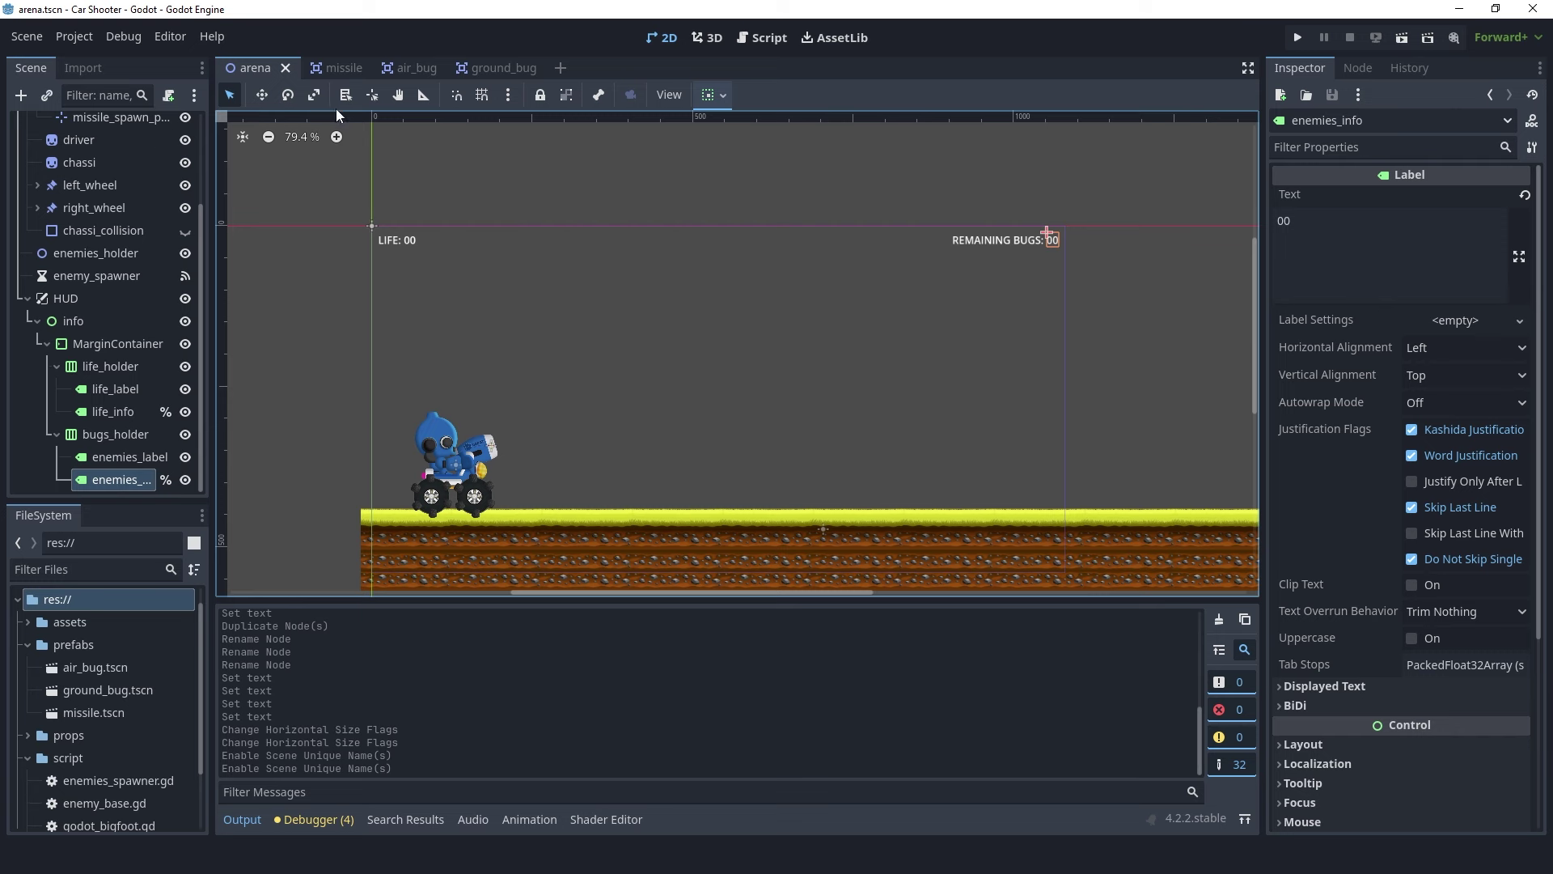
Step: Create global.gd in res://script from the Script editor and hide the scripts list
{"action": "left_click", "coordinate": [760, 38]}
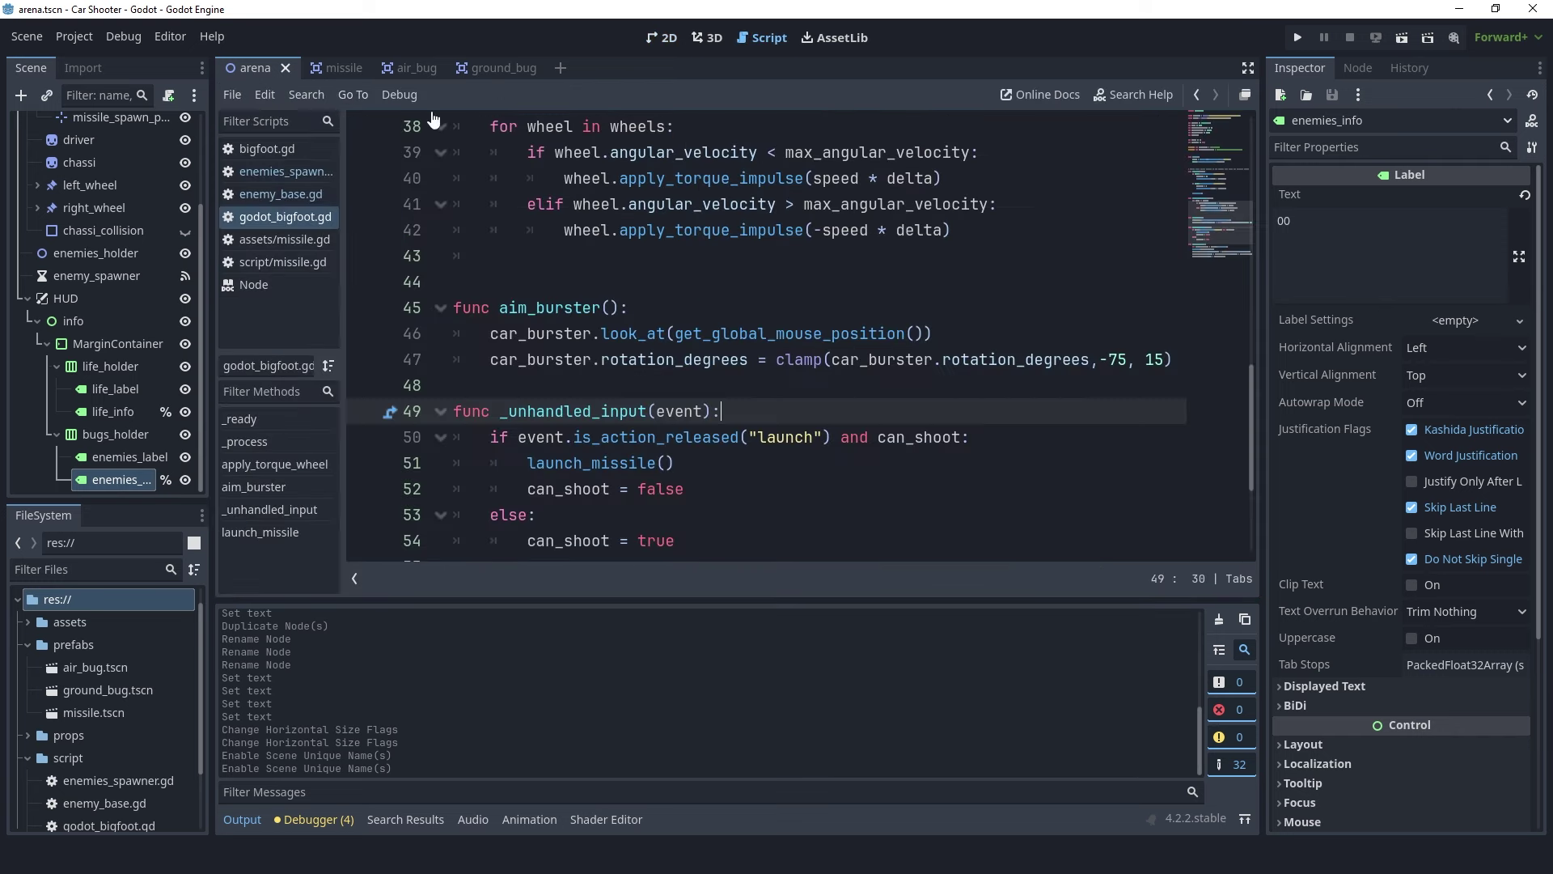
{"action": "left_click", "coordinate": [237, 95]}
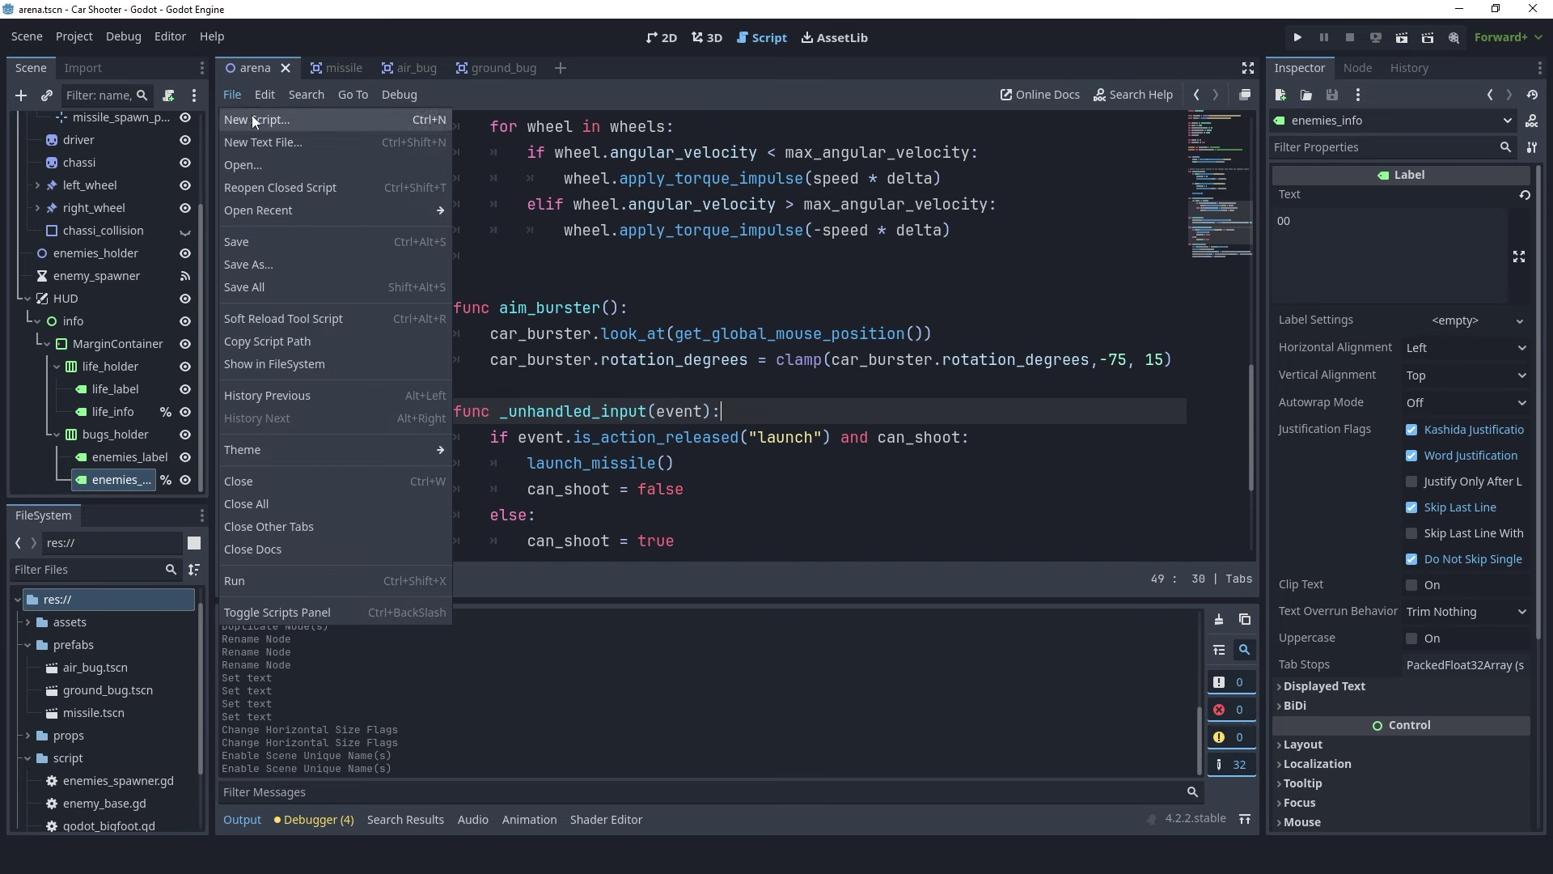
{"action": "left_click", "coordinate": [251, 118]}
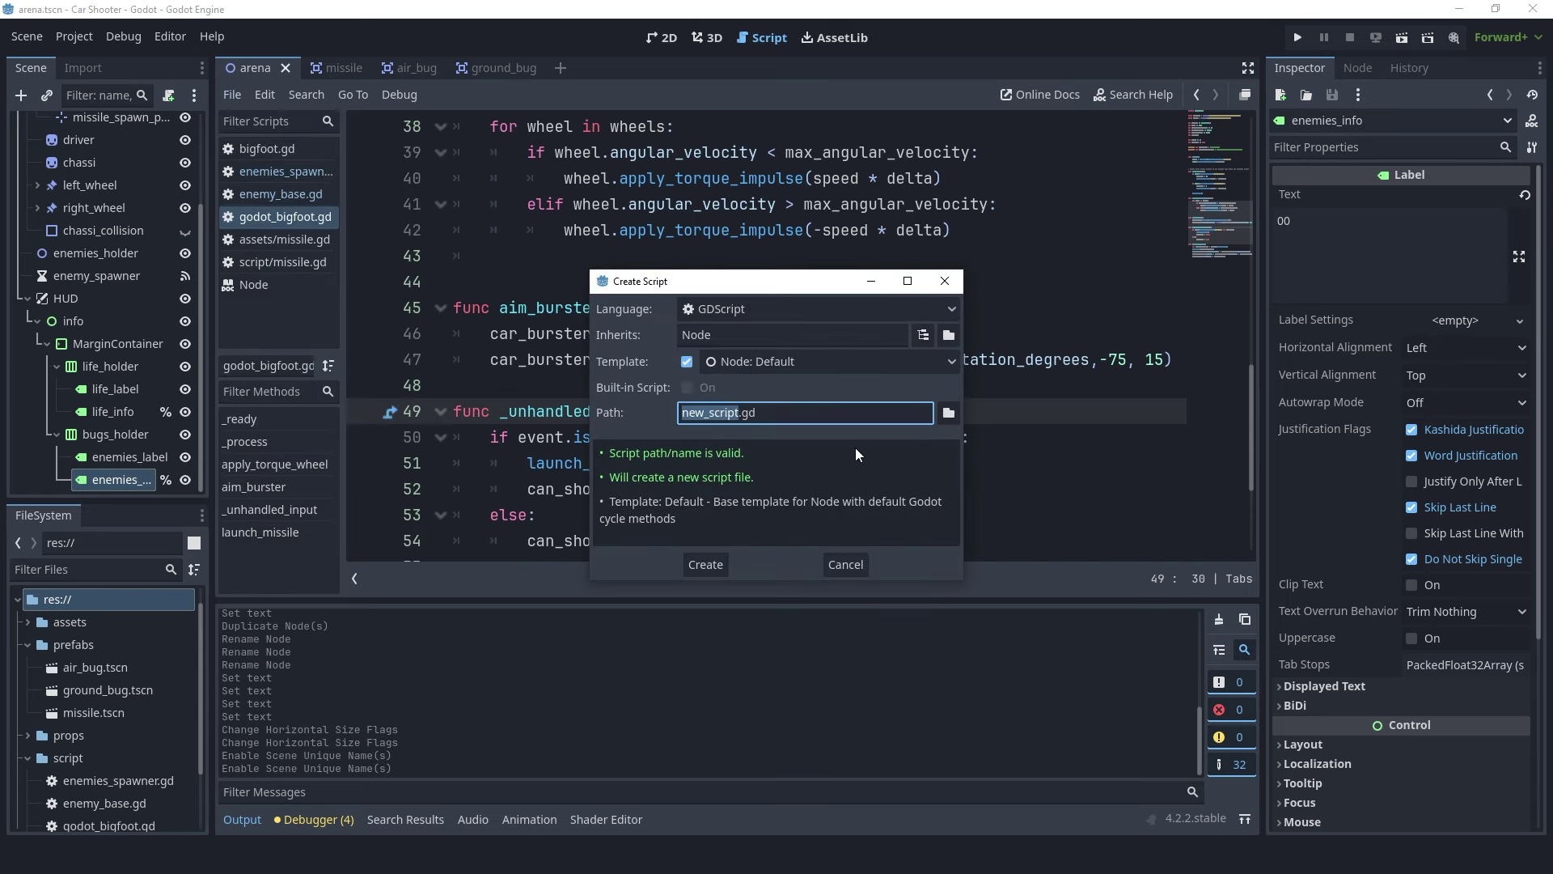
{"action": "type", "text": "global"}
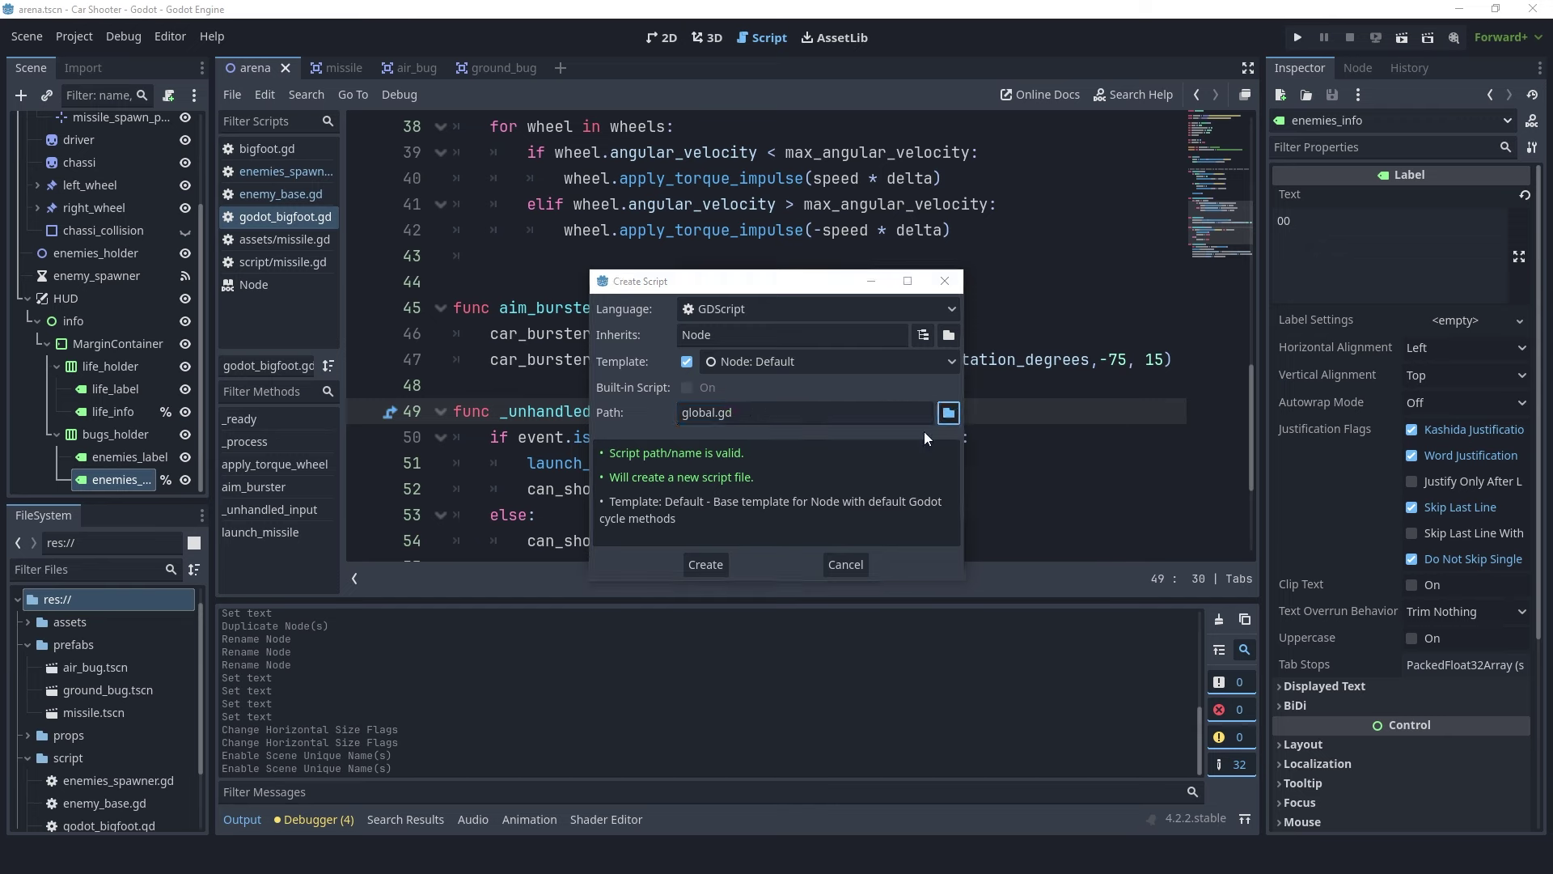
{"action": "left_click", "coordinate": [949, 412]}
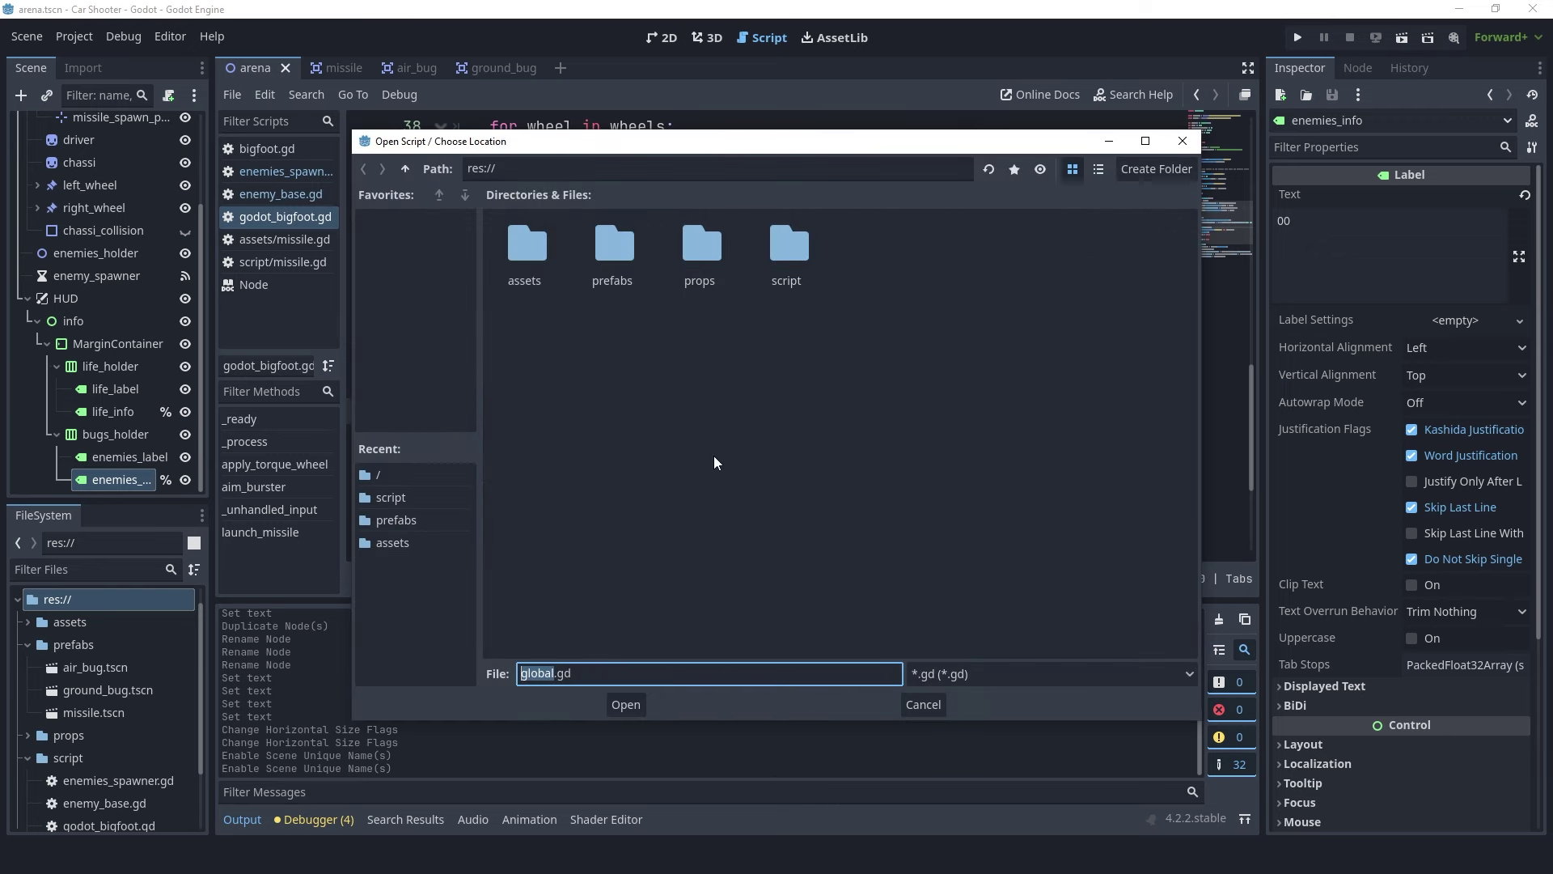
{"action": "left_click", "coordinate": [626, 704]}
{"action": "left_click", "coordinate": [717, 569]}
{"action": "left_click", "coordinate": [717, 570]}
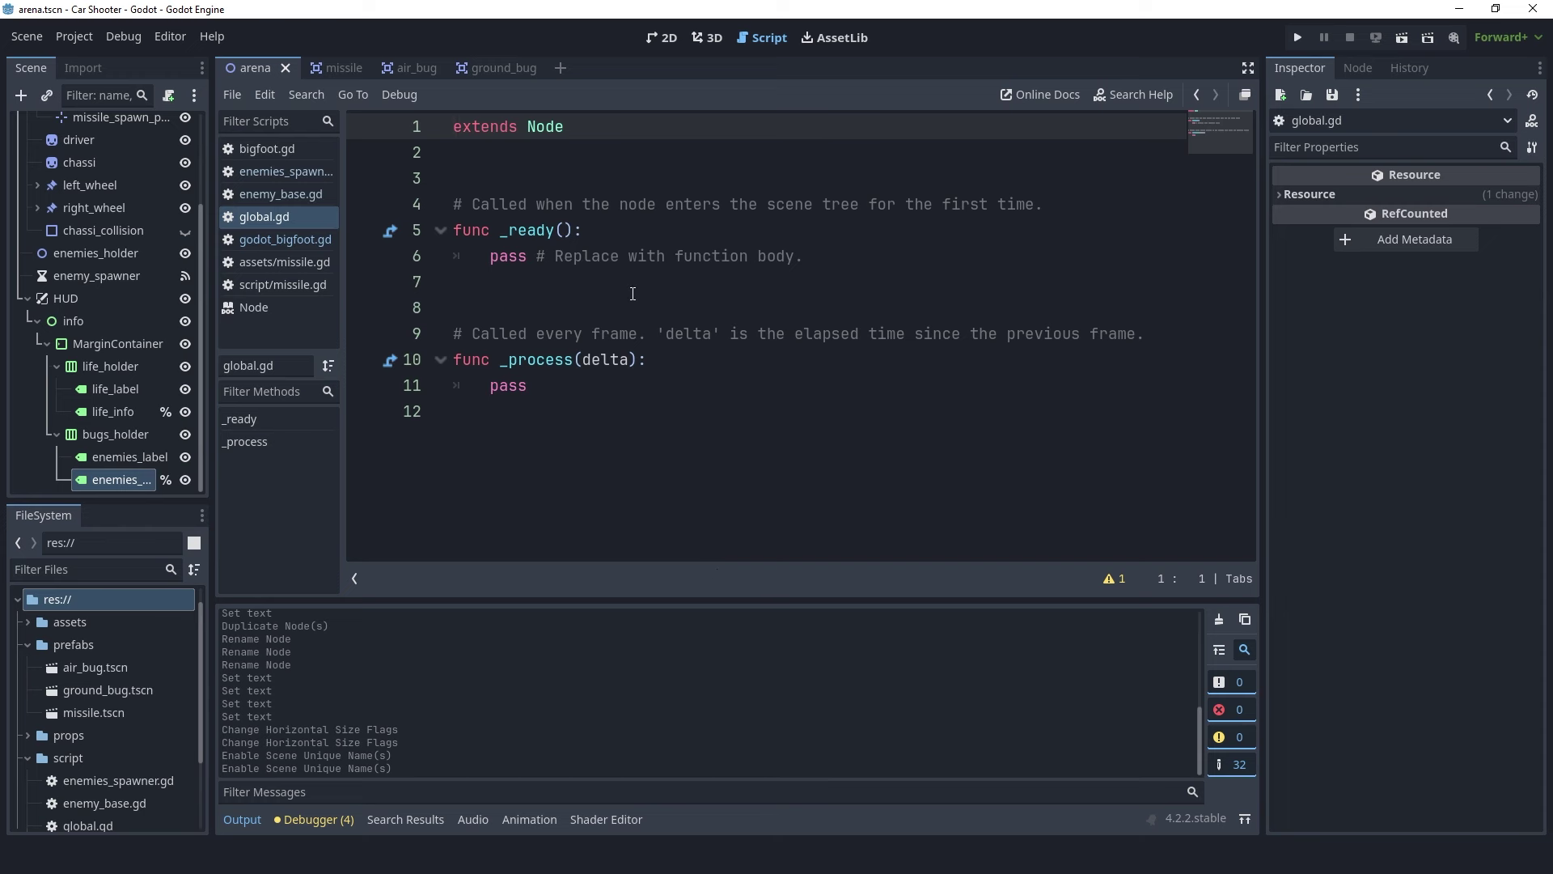
{"action": "left_click", "coordinate": [353, 579]}
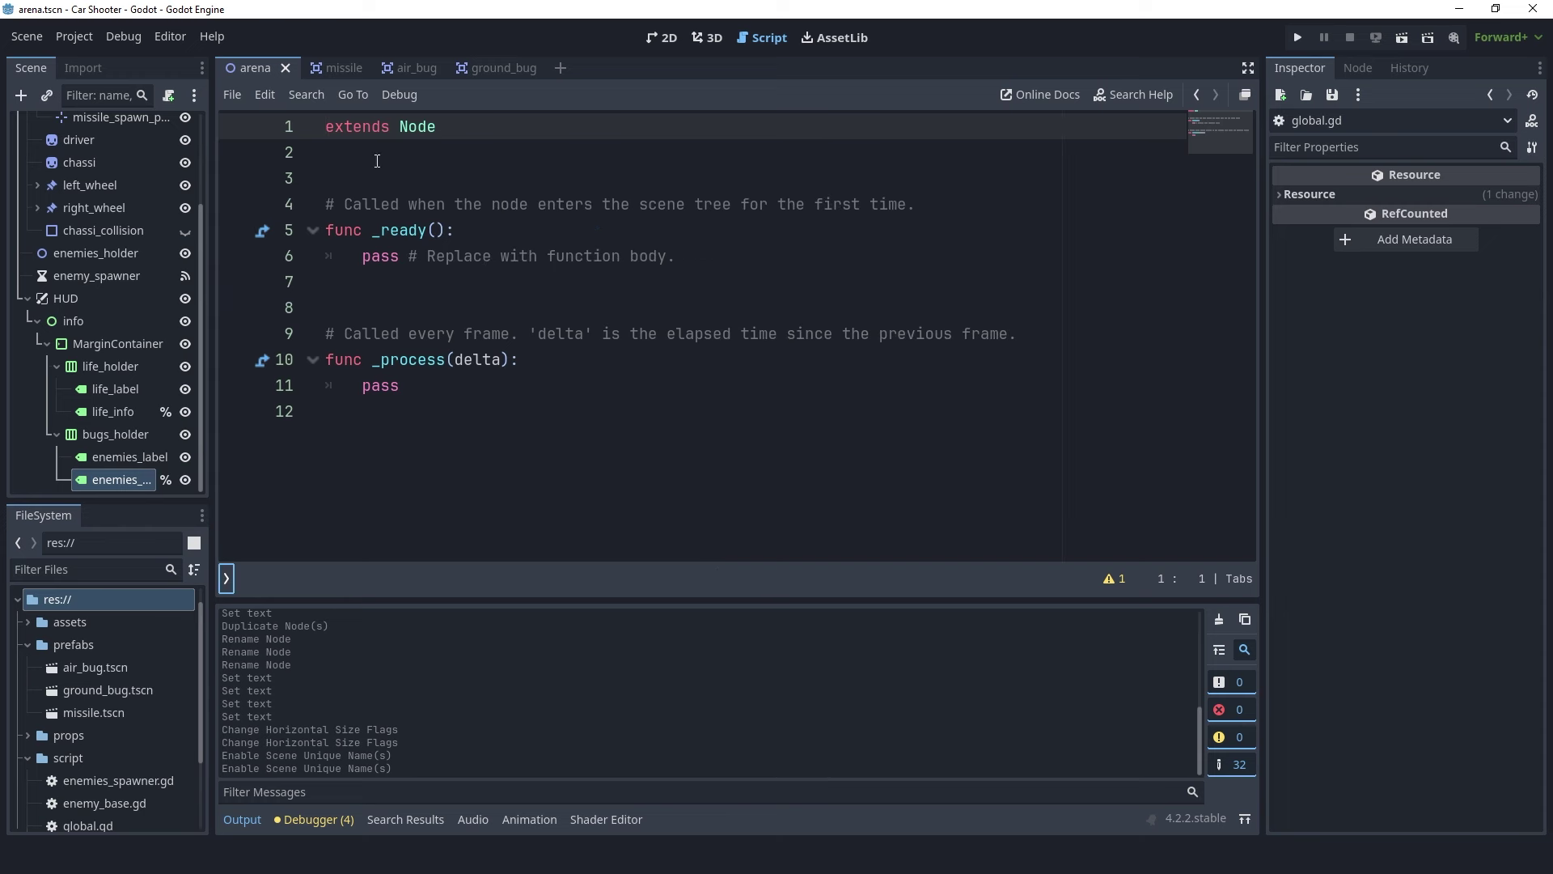
Step: Add res://script/global.gd as the Global autoload in Project Settings, then close it
{"action": "left_click", "coordinate": [76, 36]}
{"action": "left_click", "coordinate": [89, 65]}
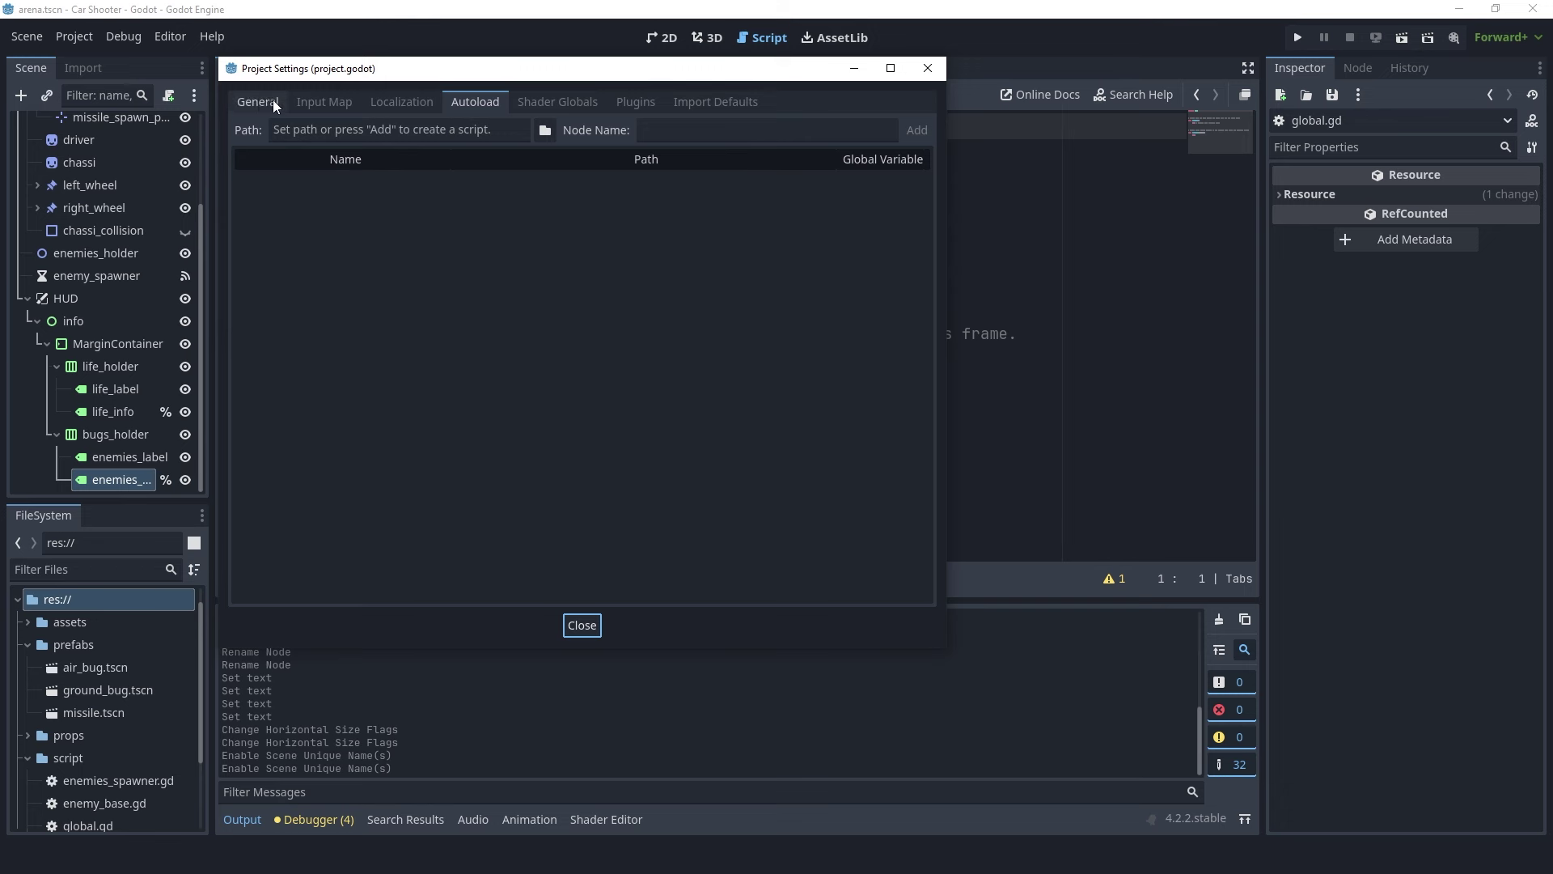
{"action": "left_click", "coordinate": [259, 99]}
{"action": "left_click", "coordinate": [493, 102]}
{"action": "left_click", "coordinate": [545, 130]}
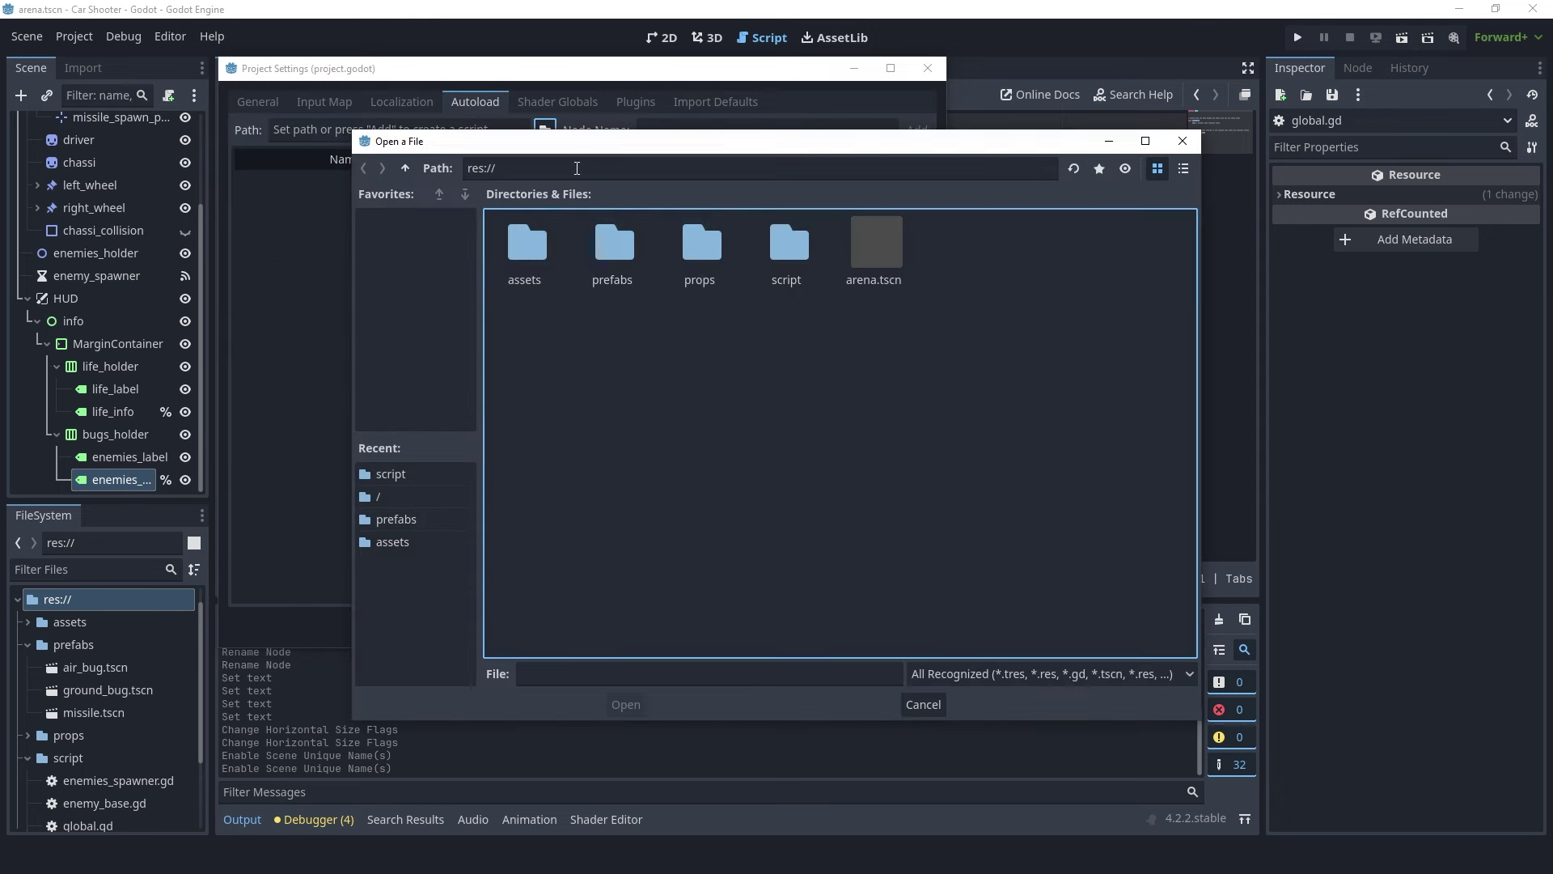
{"action": "double_click", "coordinate": [795, 267]}
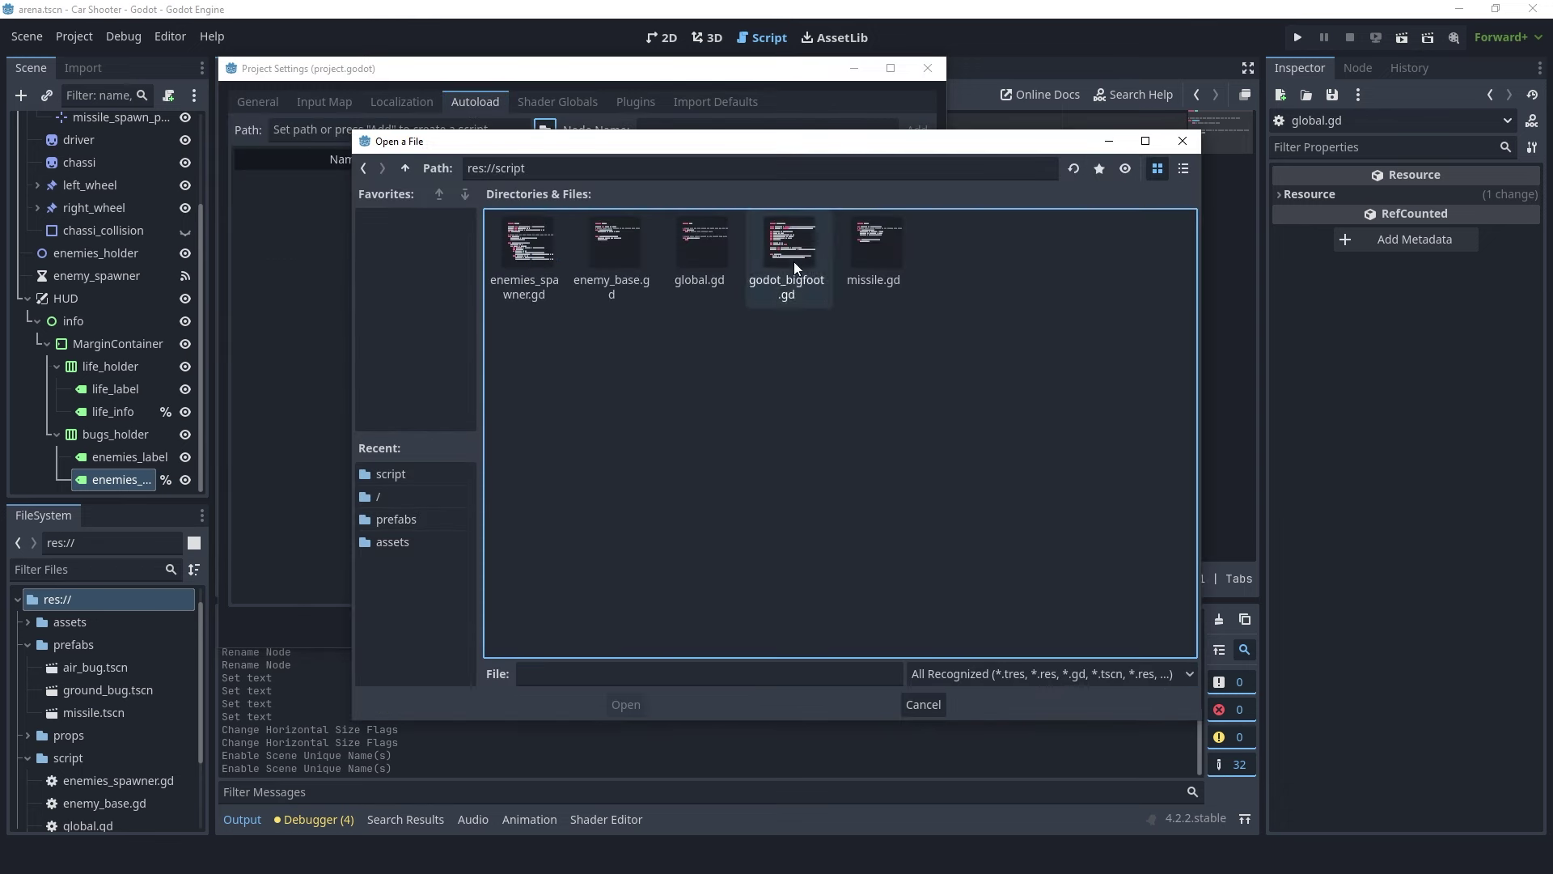
{"action": "double_click", "coordinate": [713, 261]}
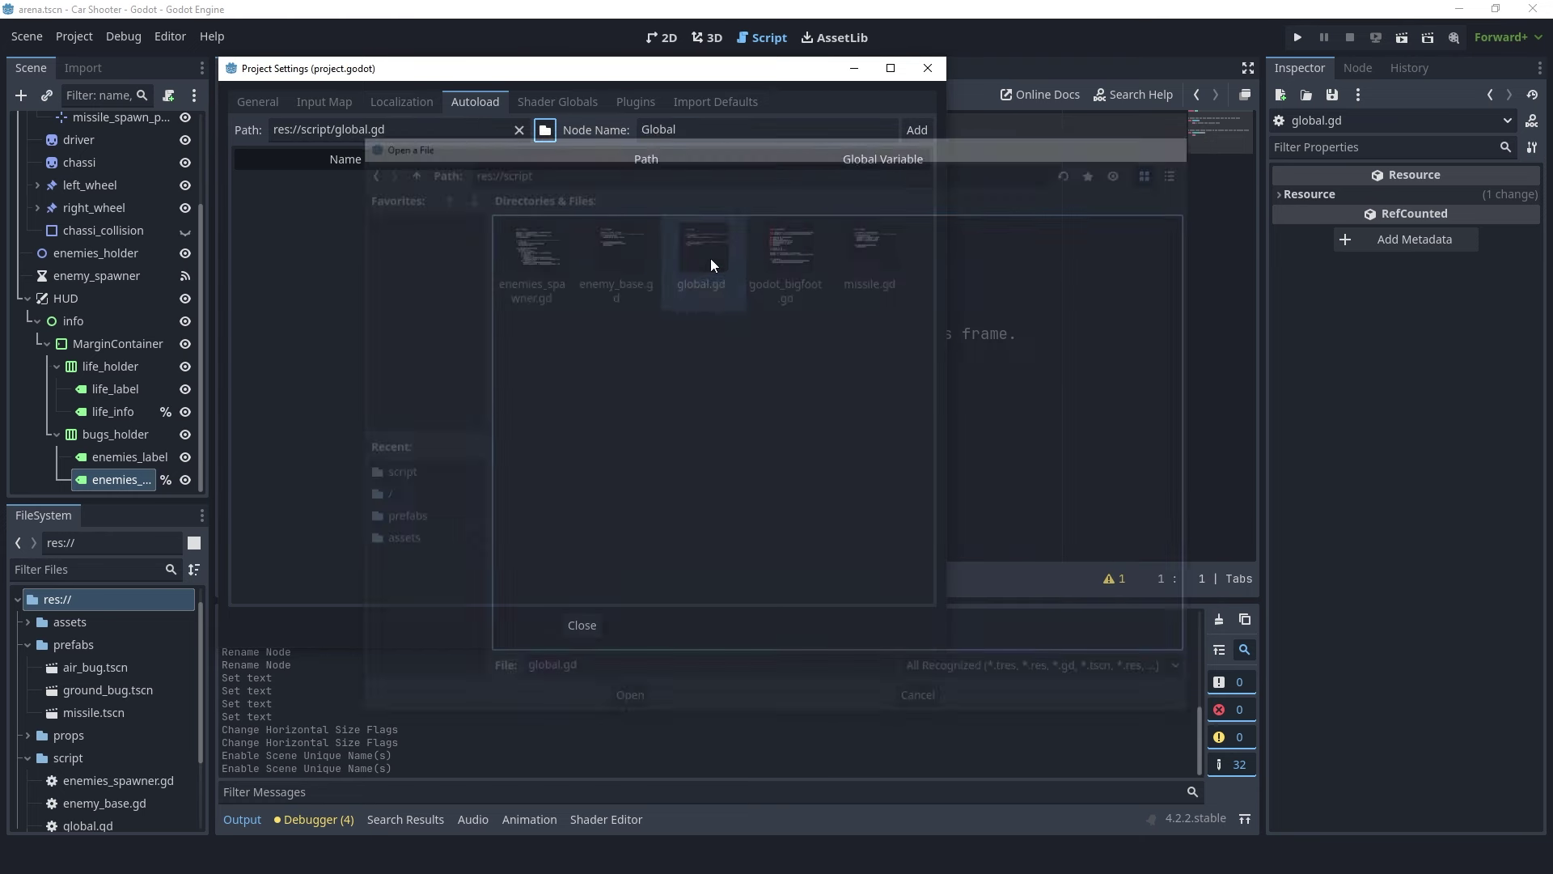
{"action": "left_click", "coordinate": [916, 131]}
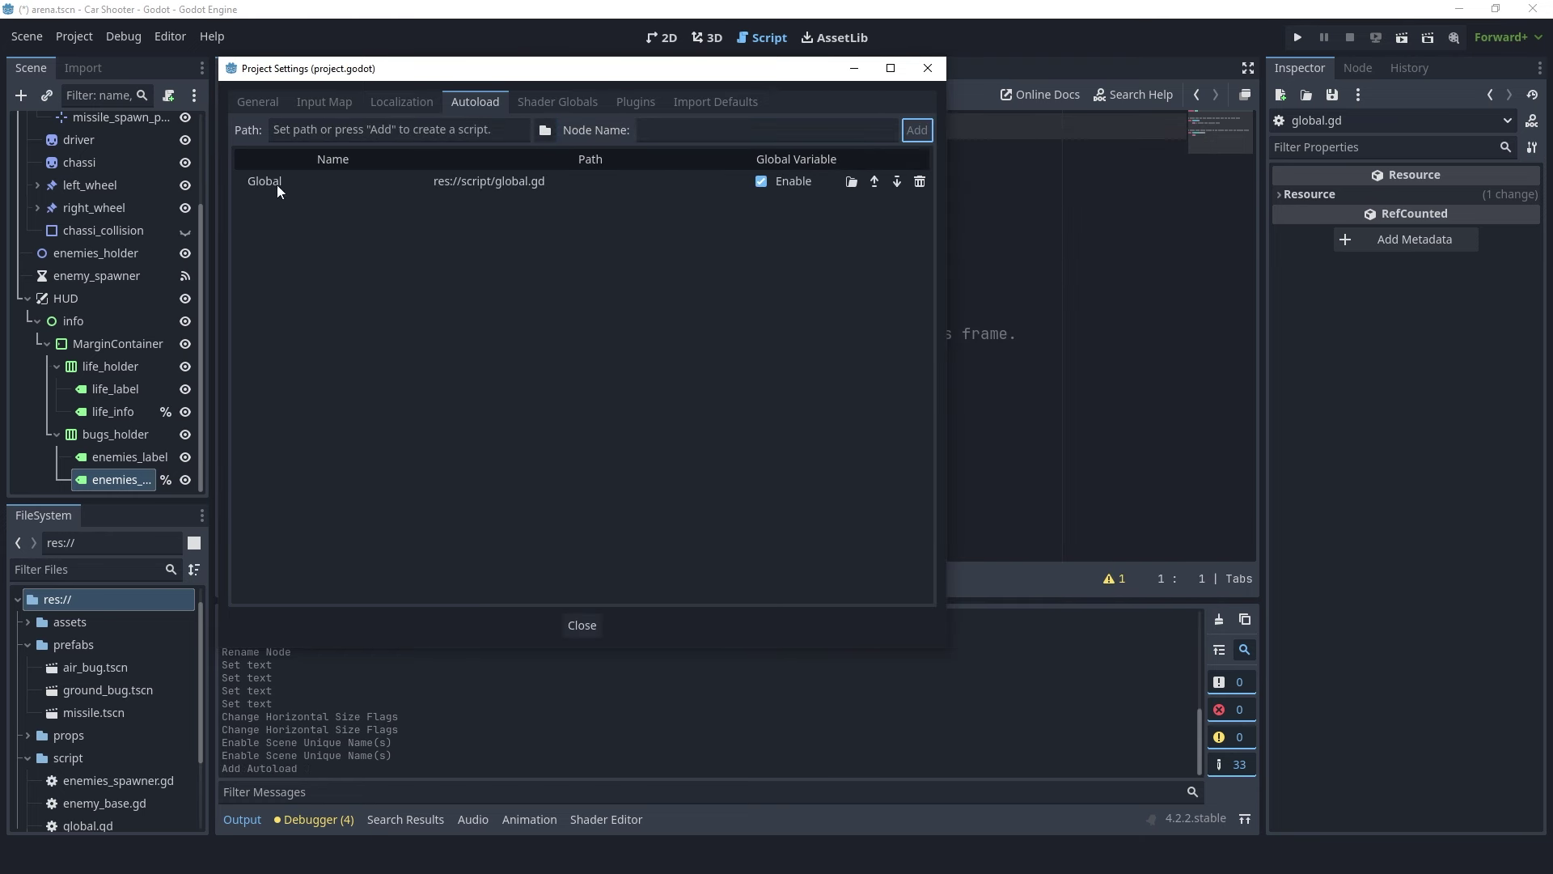
{"action": "left_click", "coordinate": [583, 625]}
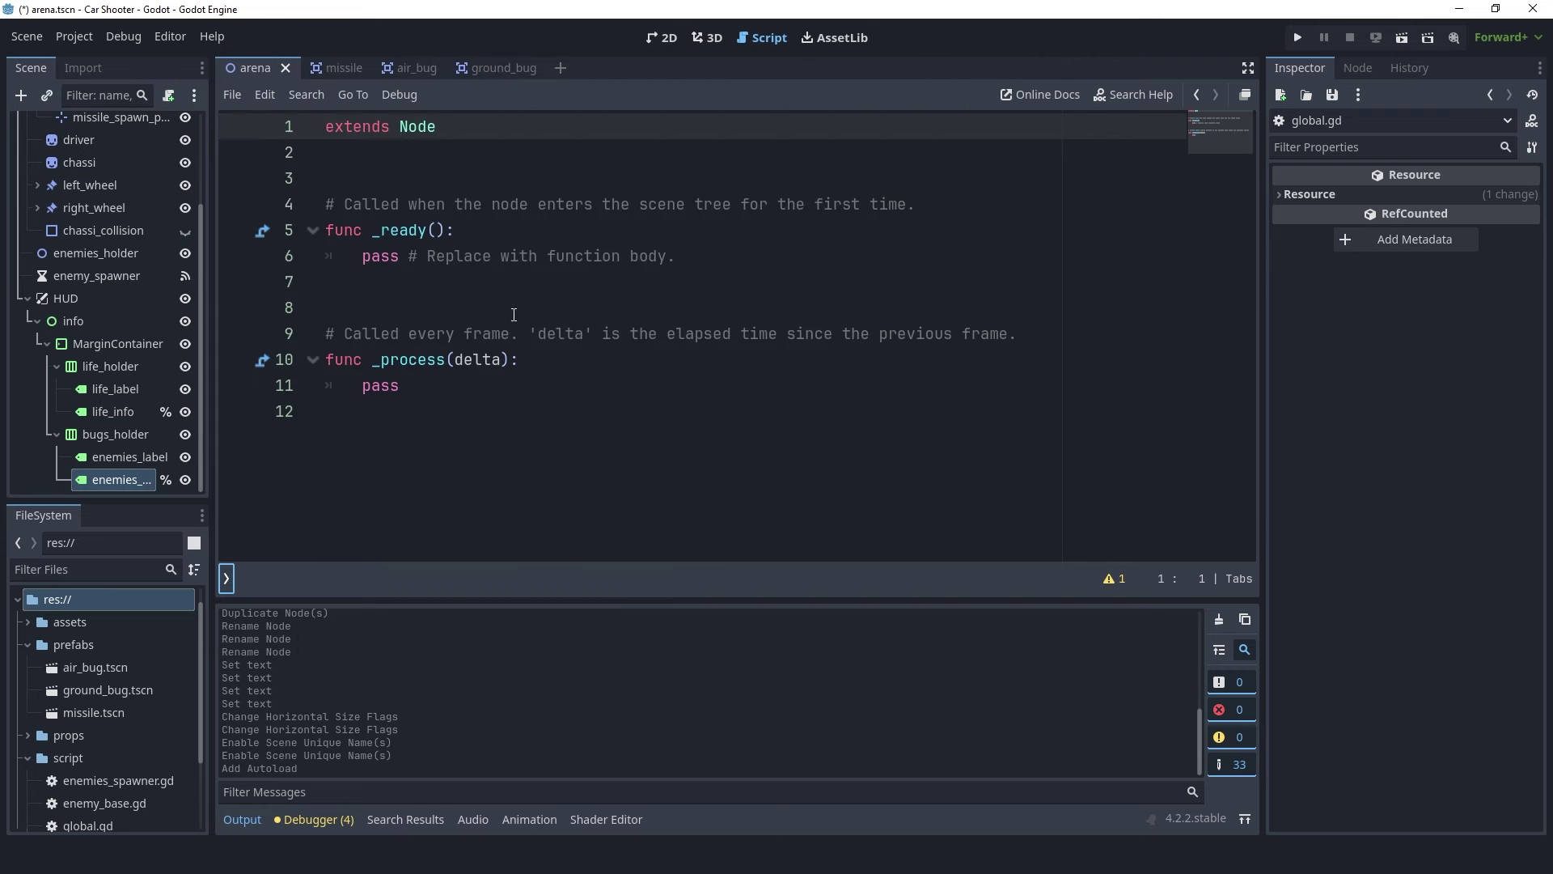
Step: Declare signal Update_bug_info on line 3 of global.gd and delete the leftover template functions
{"action": "left_click", "coordinate": [375, 179]}
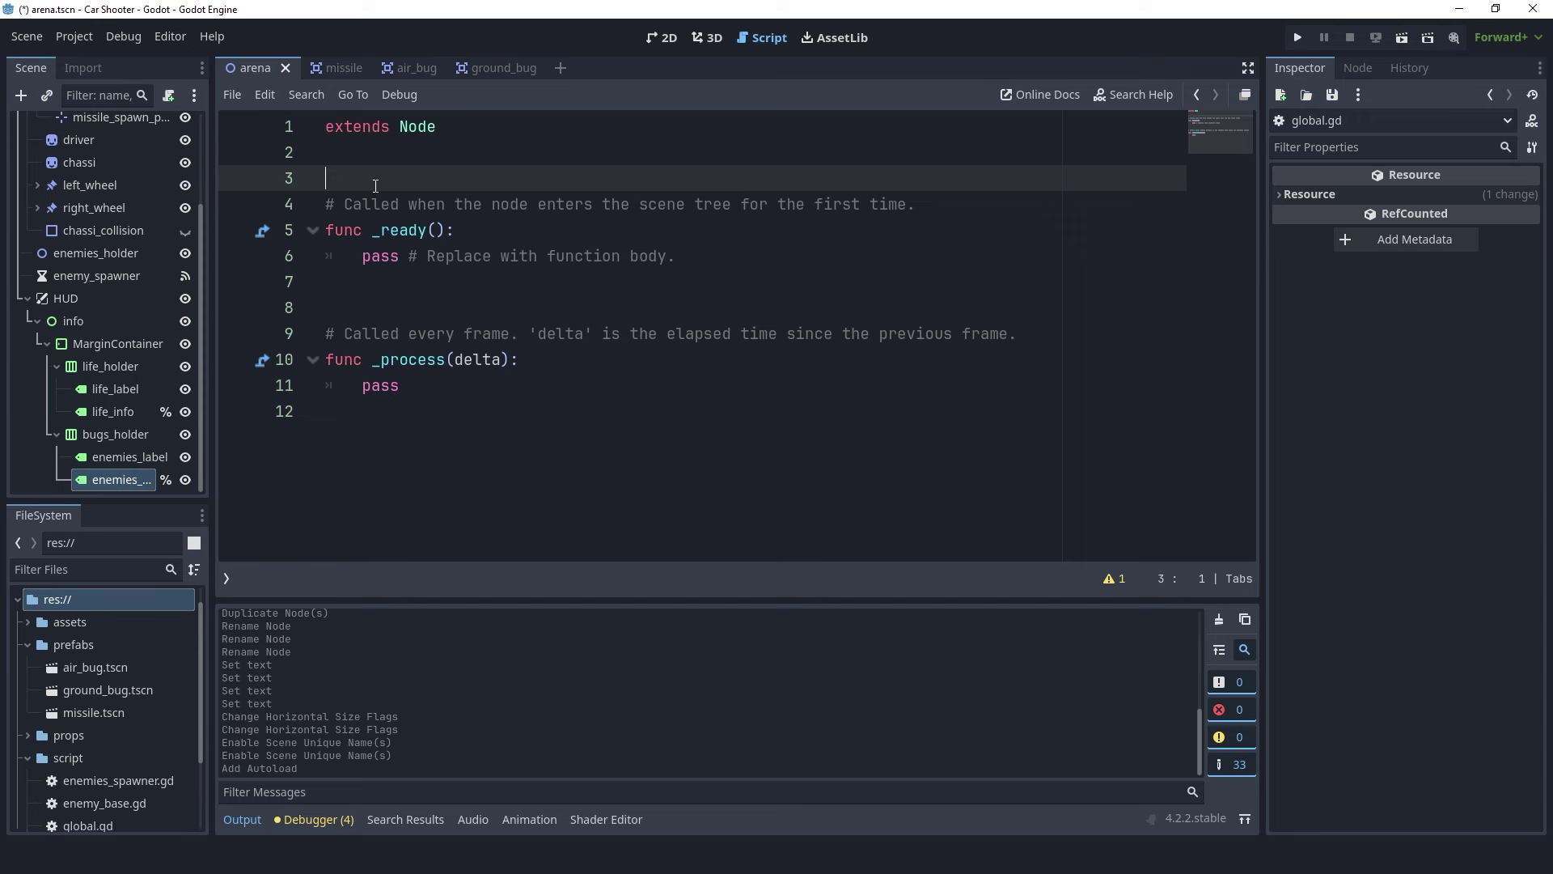
{"action": "type", "text": "signal U"}
{"action": "type", "text": "pdate_bug_in"}
{"action": "type", "text": "fo"}
{"action": "key", "text": "Down"}
{"action": "key", "text": "Home"}
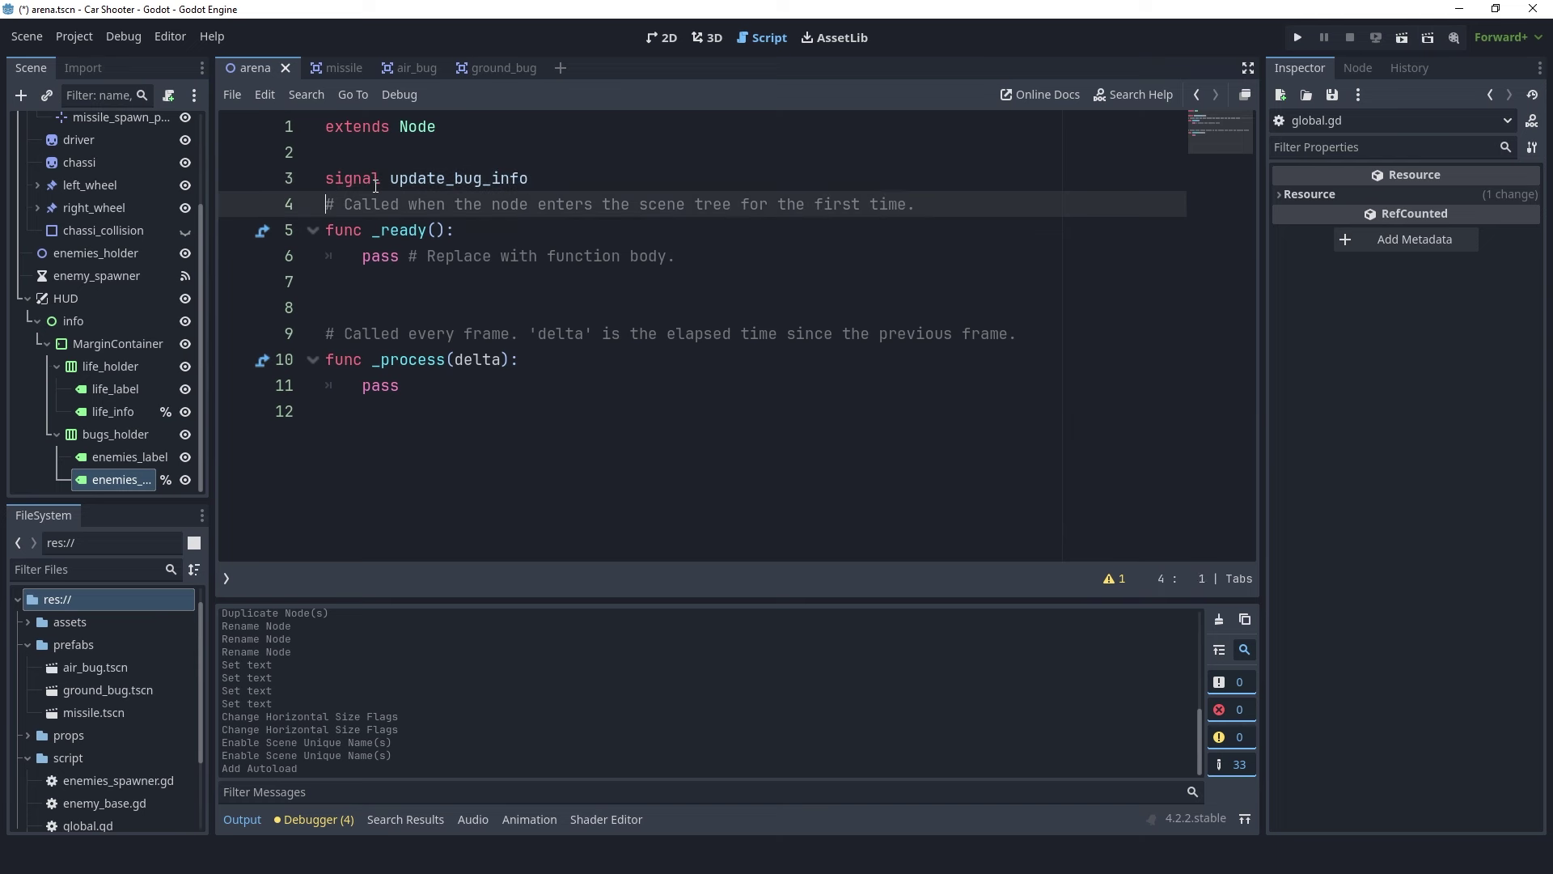
{"action": "key", "text": "ctrl+shift+End"}
{"action": "key", "text": "Delete"}
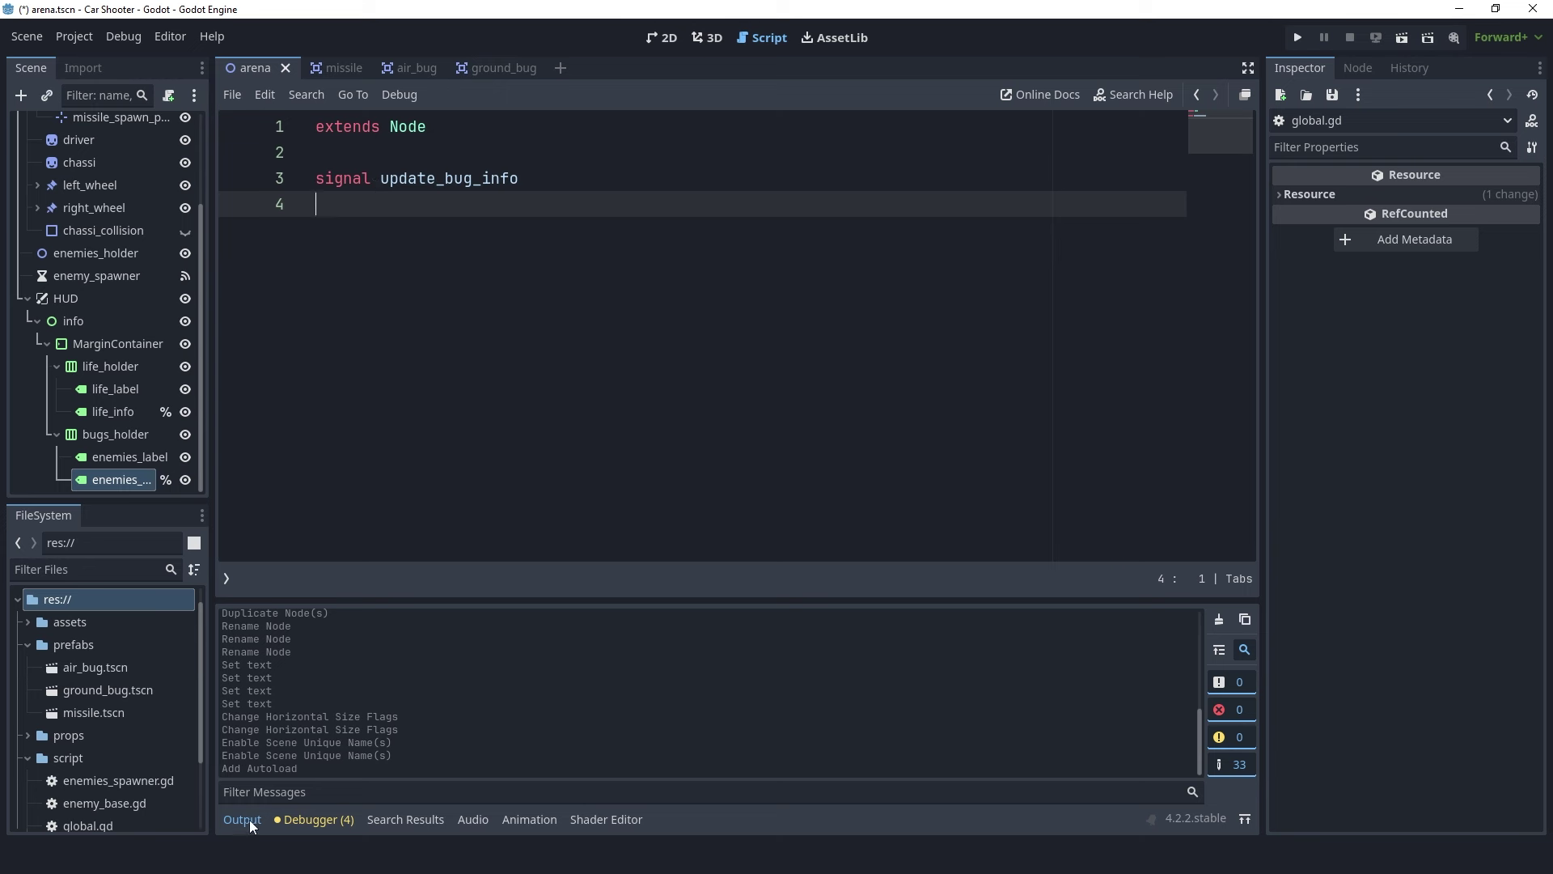
{"action": "left_click", "coordinate": [242, 819]}
Step: Add var destroyed_bugs := 0 with a setter that stores value and emits update_bug_info(value)
{"action": "key", "text": "Return"}
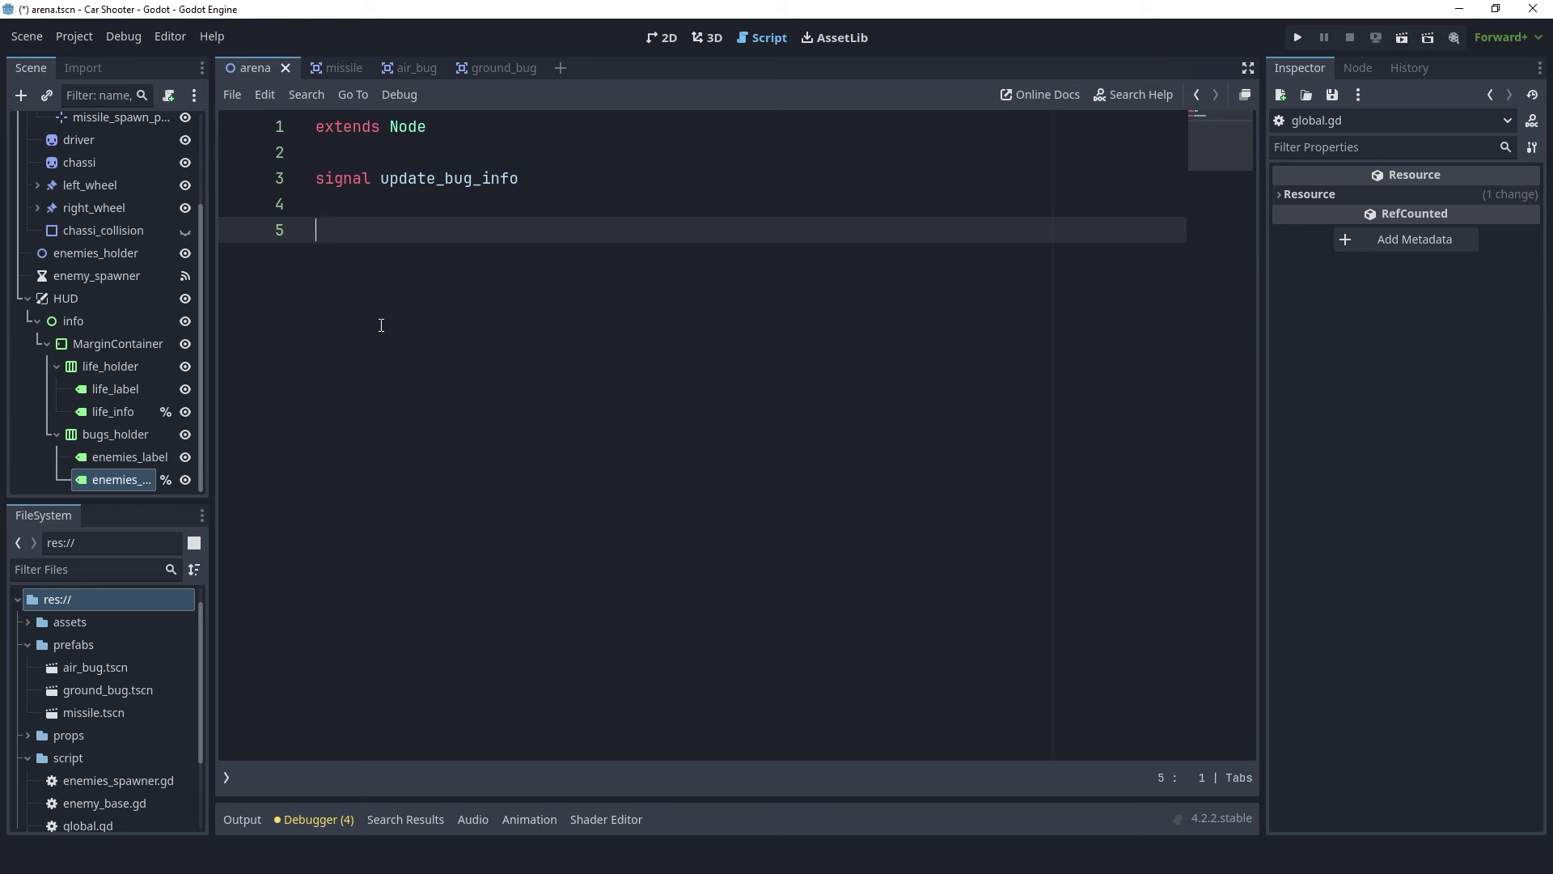
{"action": "type", "text": "var destr"}
{"action": "type", "text": "oyed_bugs :"}
{"action": "type", "text": "= 0:"}
{"action": "key", "text": "Return"}
{"action": "type", "text": "set"}
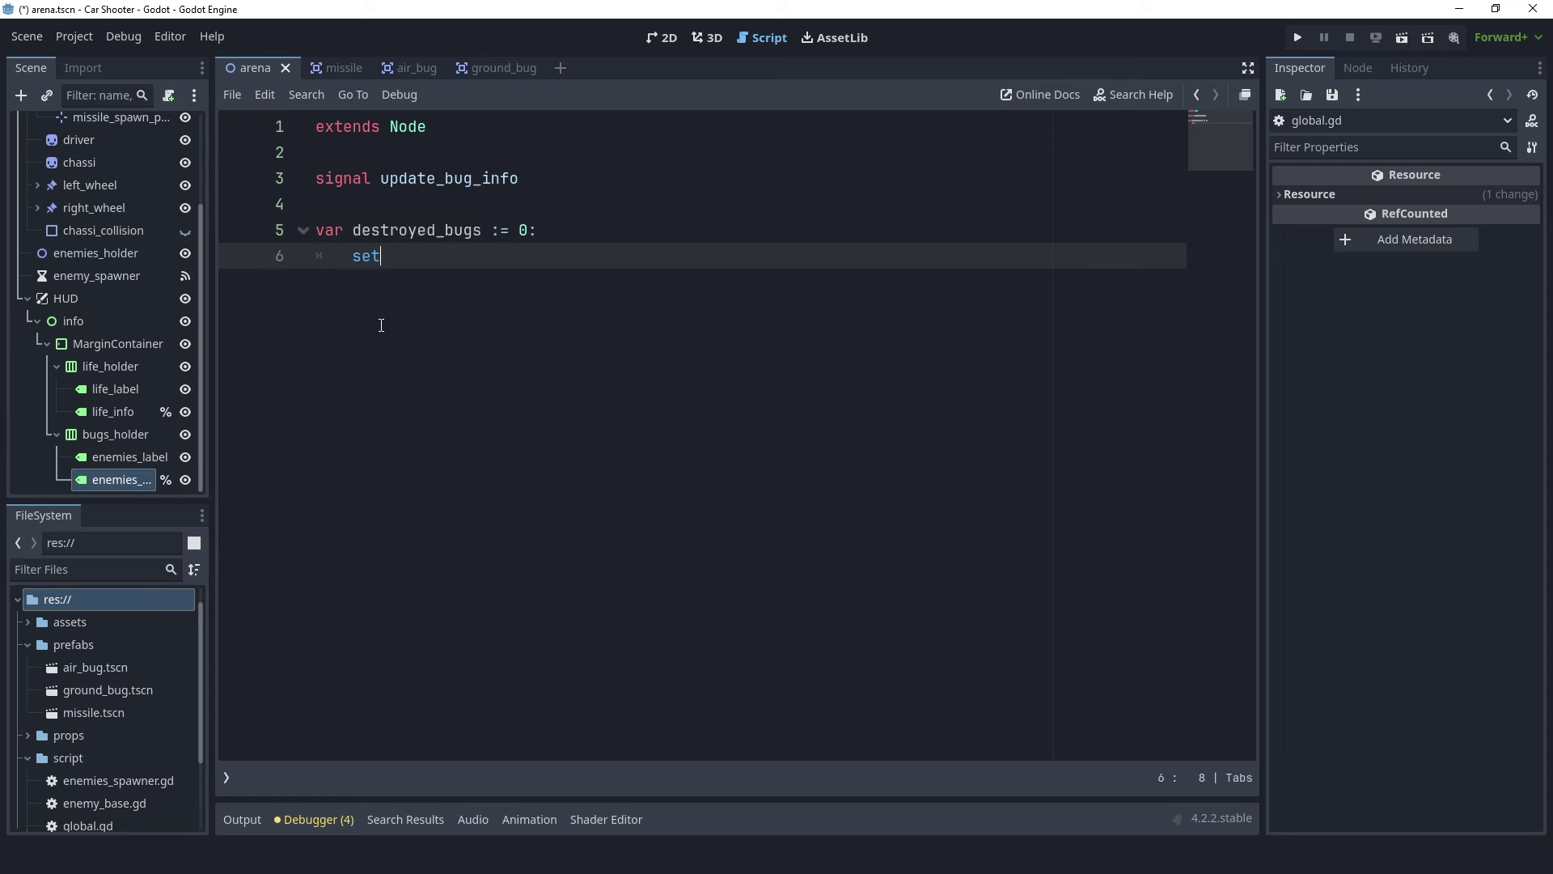
{"action": "type", "text": "(value)"}
{"action": "type", "text": ":"}
{"action": "key", "text": "Return"}
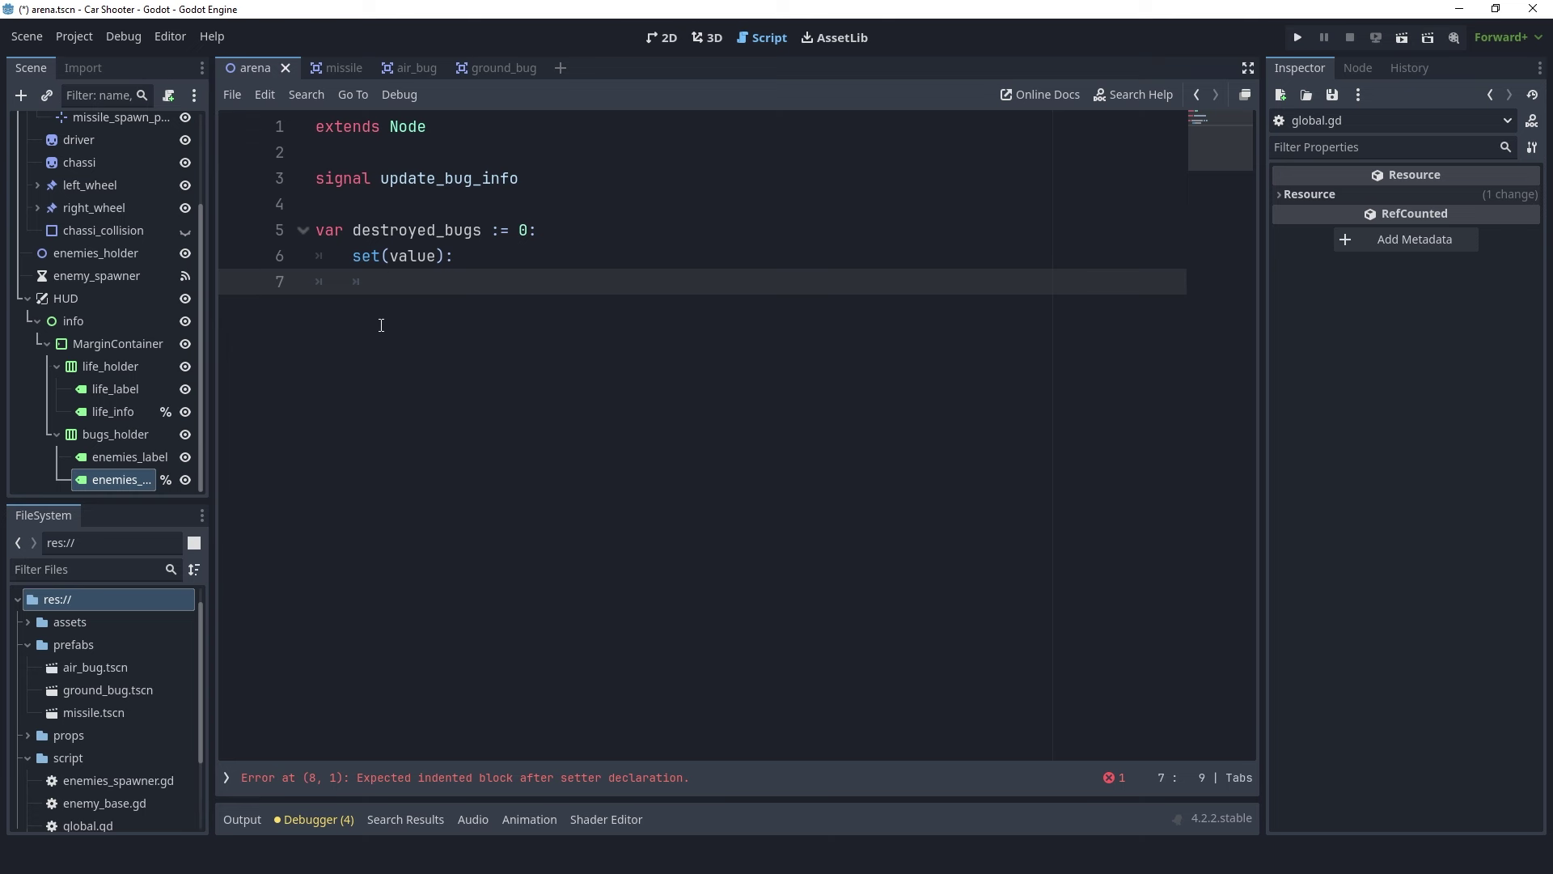
{"action": "type", "text": "des"}
{"action": "key", "text": "Return"}
{"action": "type", "text": "= value"}
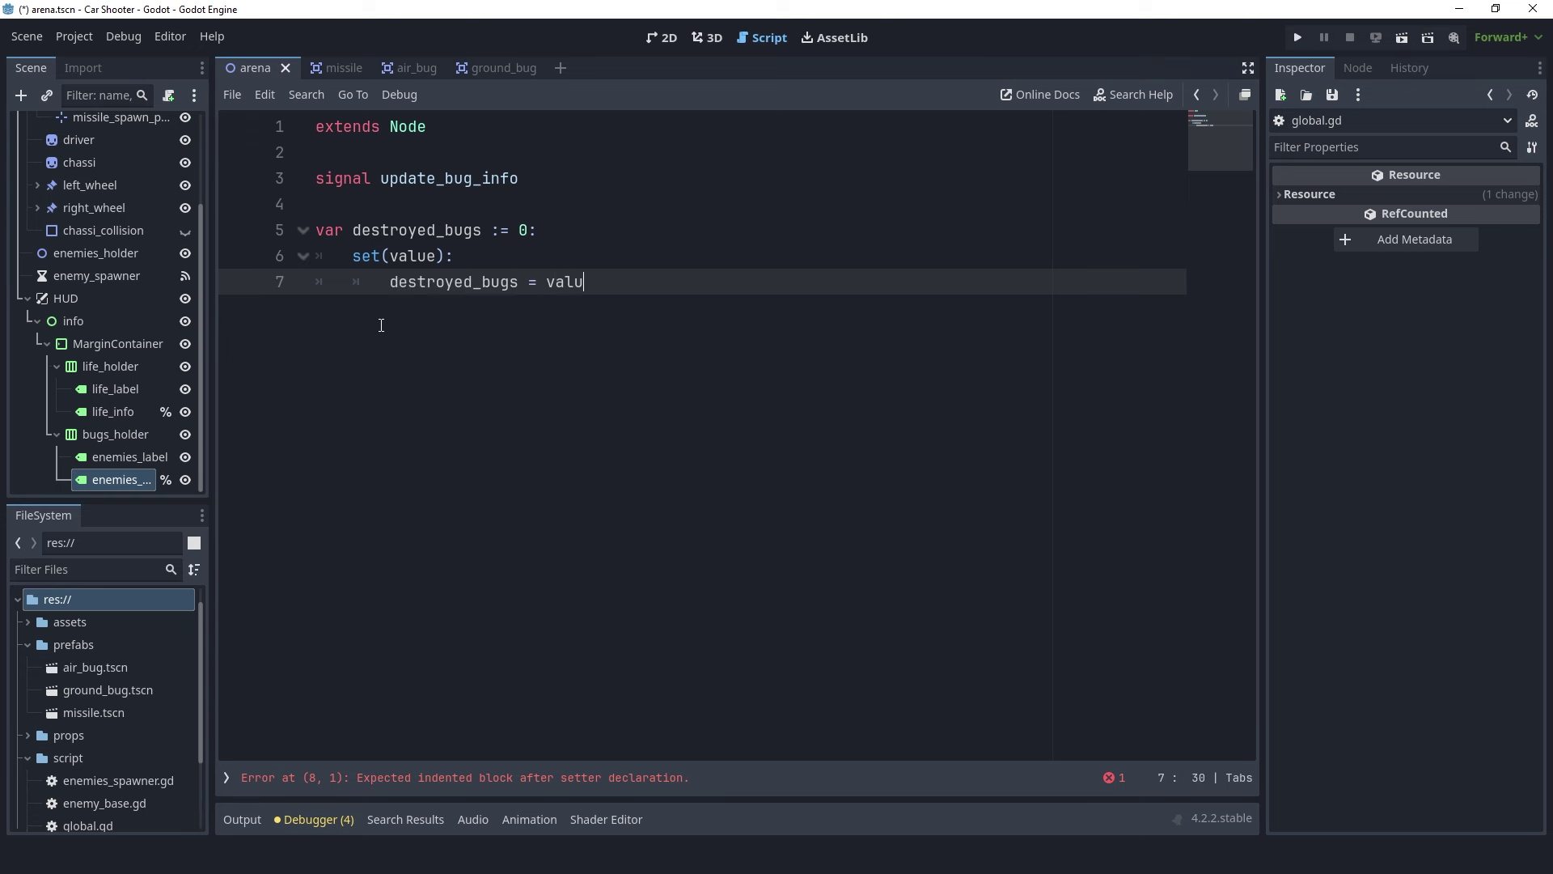
{"action": "key", "text": "Return"}
{"action": "key", "text": "Return"}
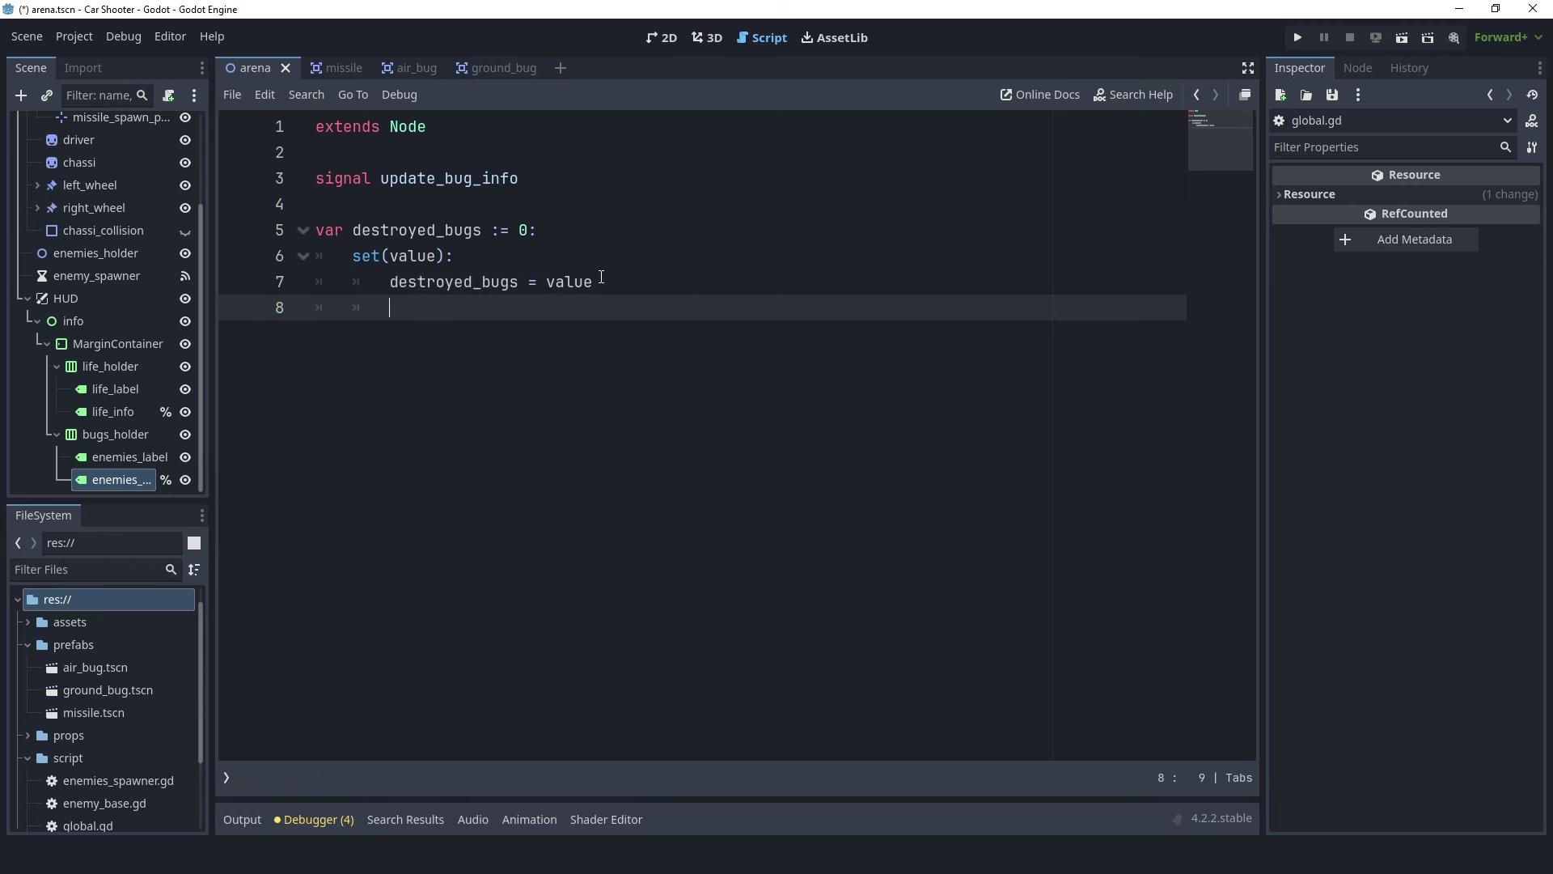
{"action": "type", "text": "update_bug_info.e"}
{"action": "type", "text": "mit(v"}
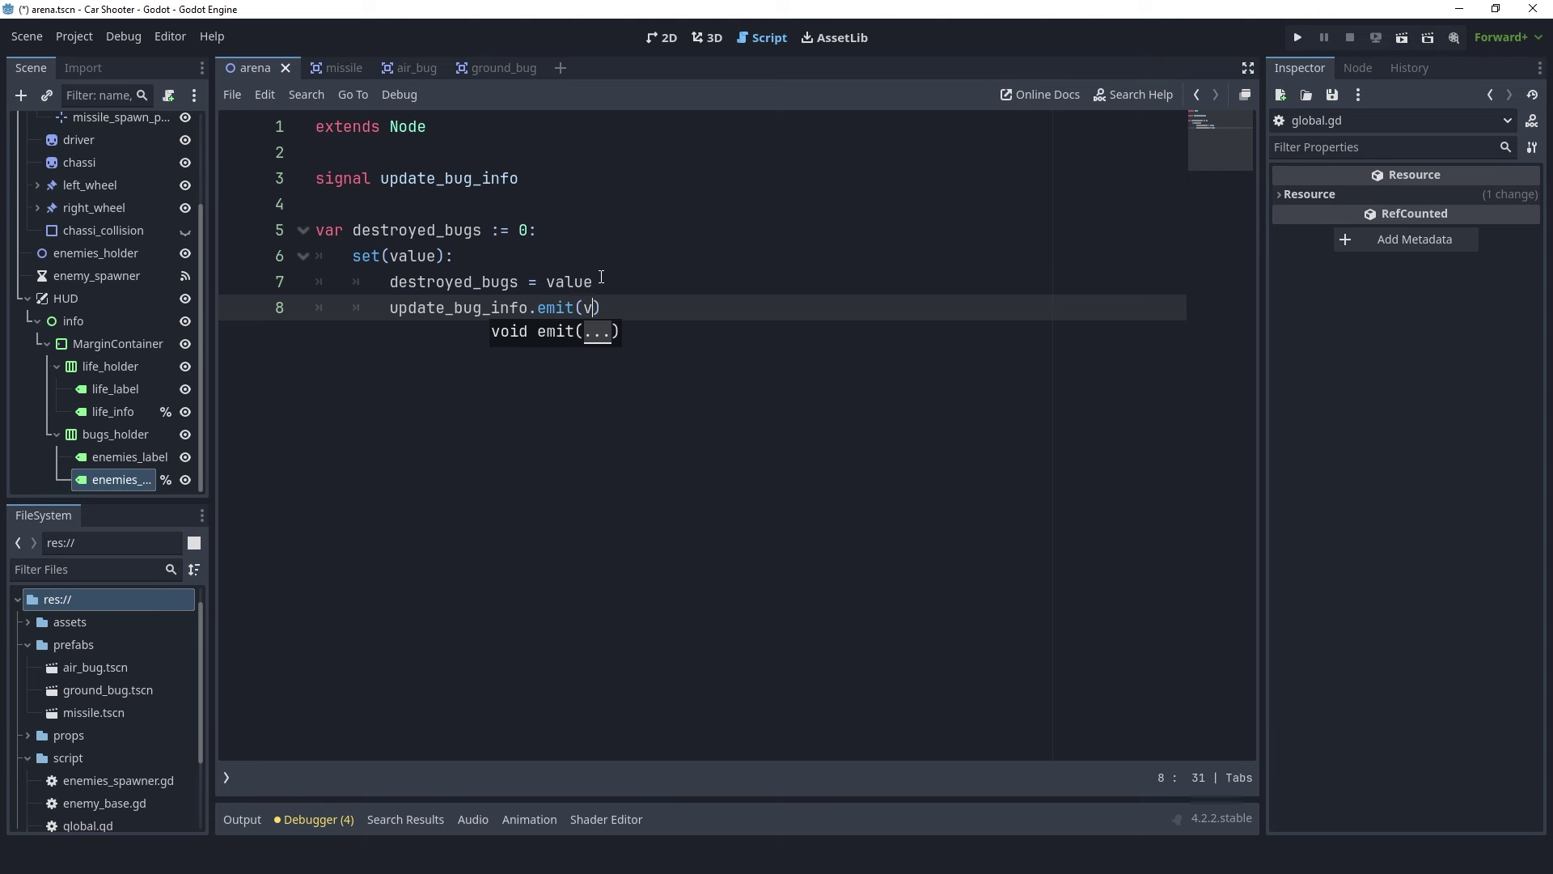
{"action": "type", "text": "alue)"}
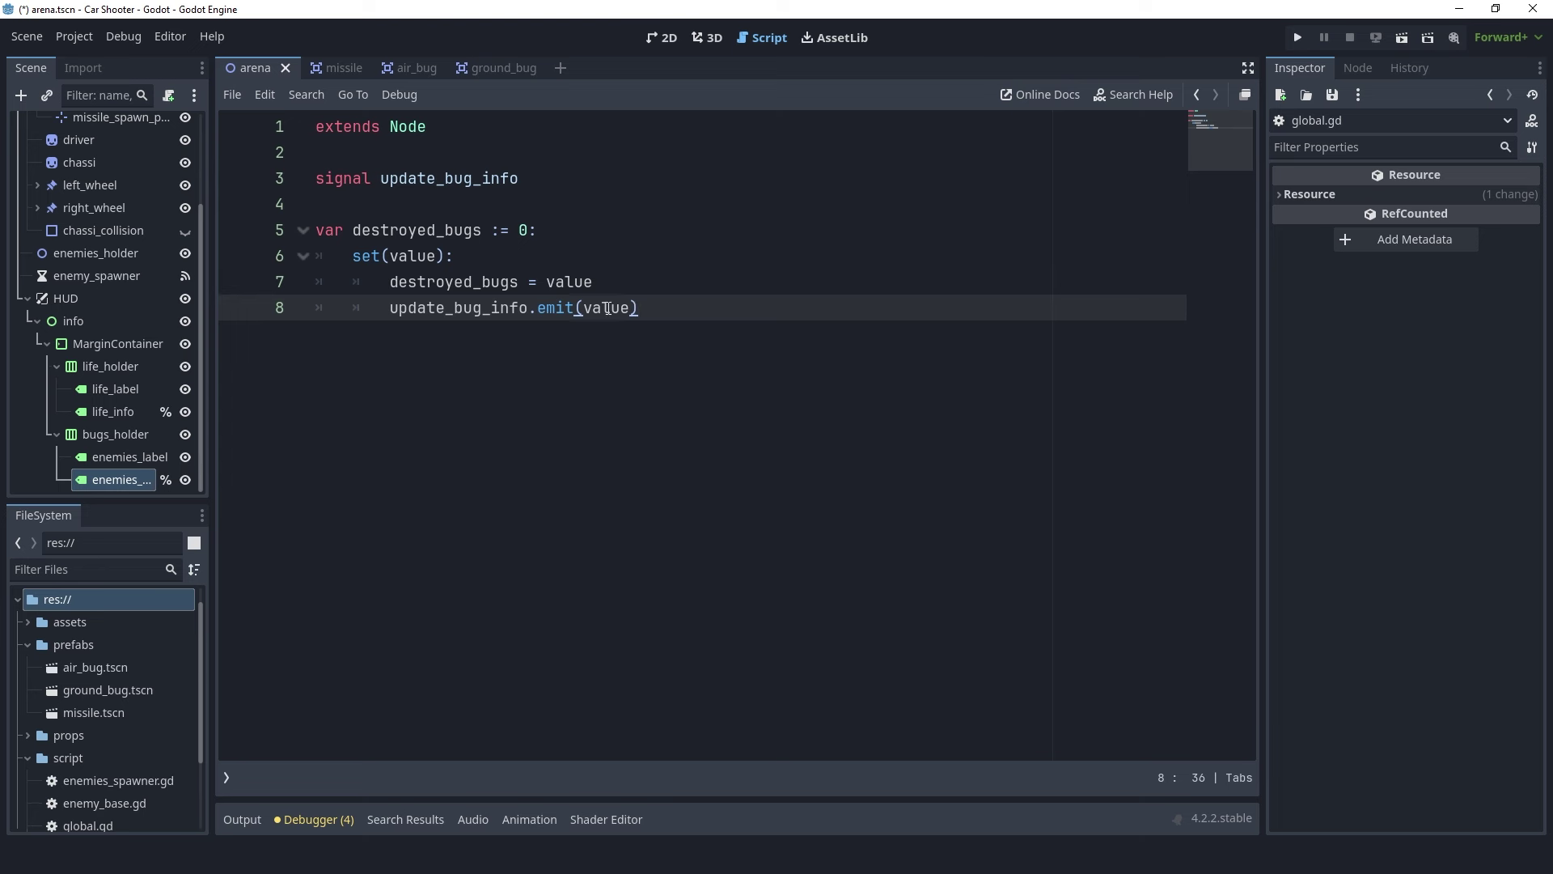
Step: Save global.gd and open enemies_spawner.gd at the screen_size declaration
{"action": "key", "text": "ctrl+s"}
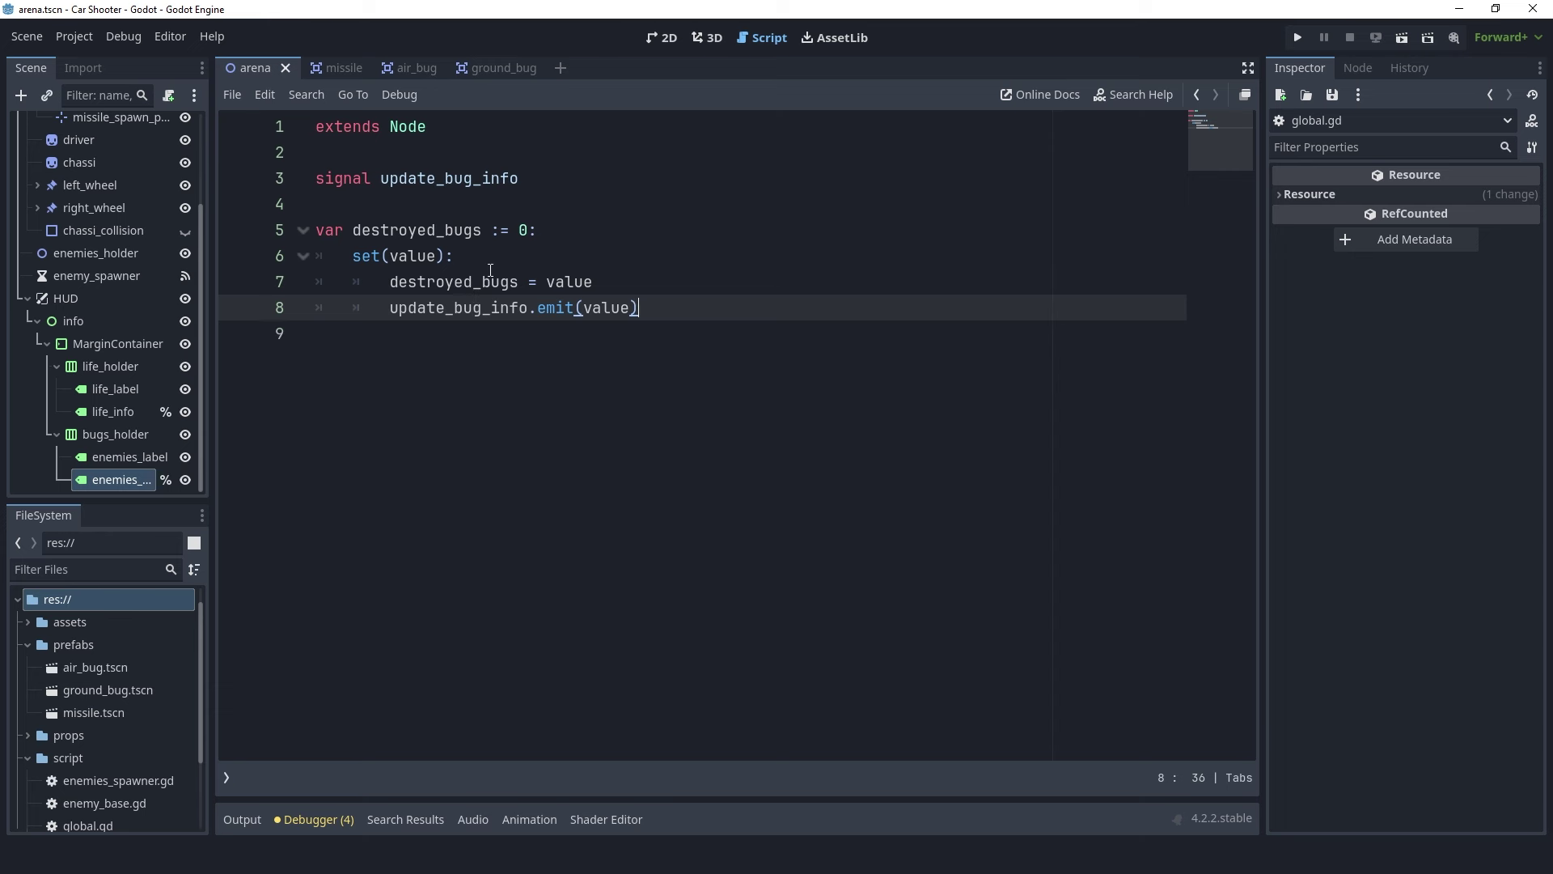
{"action": "scroll", "coordinate": [125, 286], "scroll_direction": "up", "scroll_amount": 3}
{"action": "left_click", "coordinate": [166, 125]}
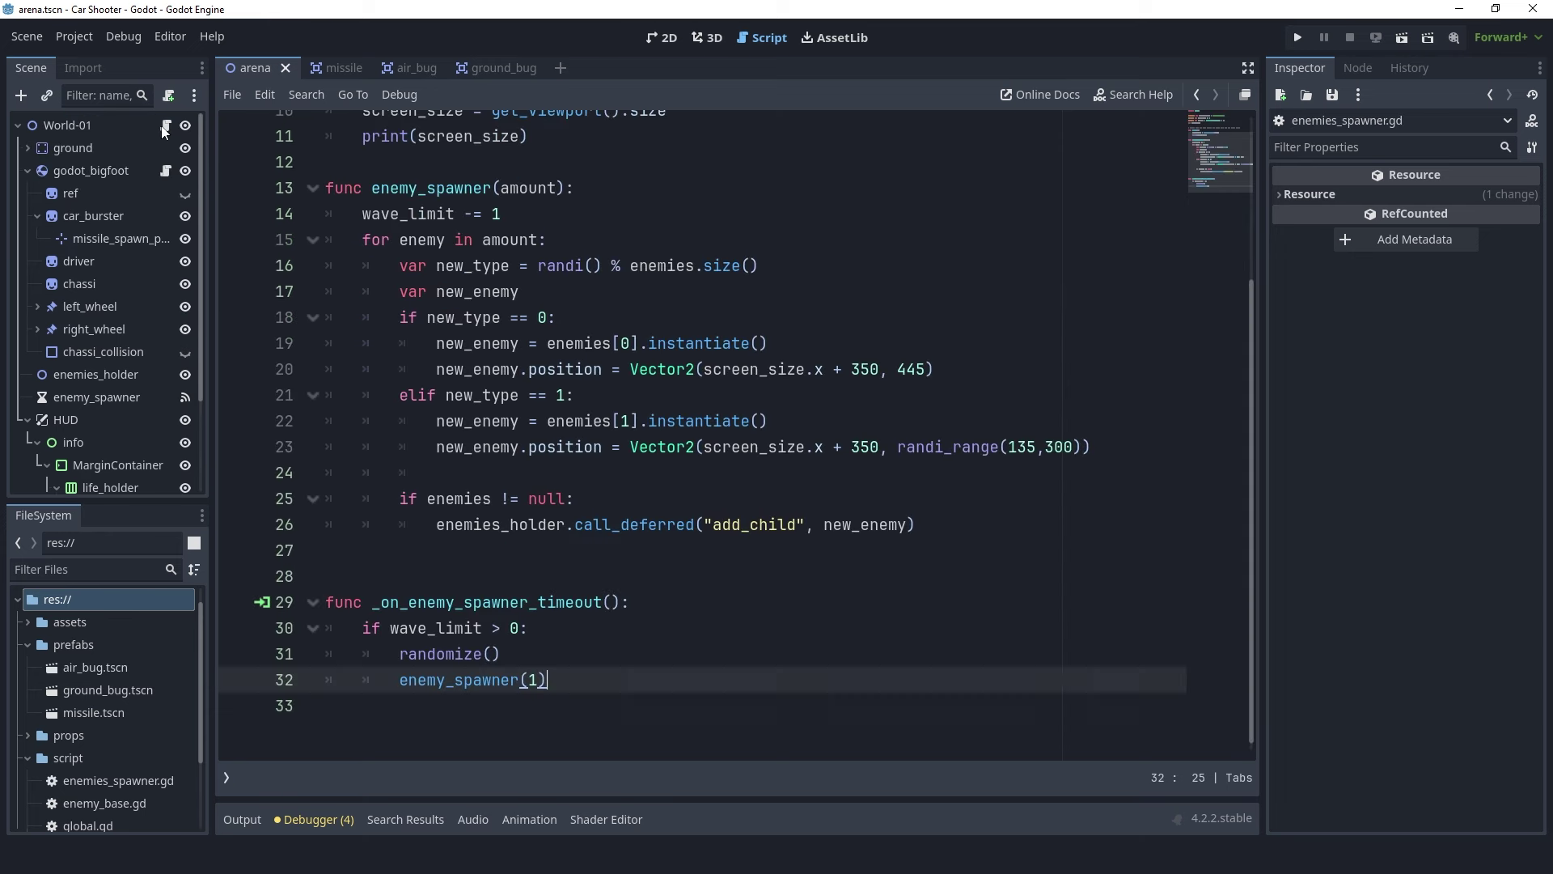
{"action": "scroll", "coordinate": [430, 247], "scroll_direction": "up", "scroll_amount": 3}
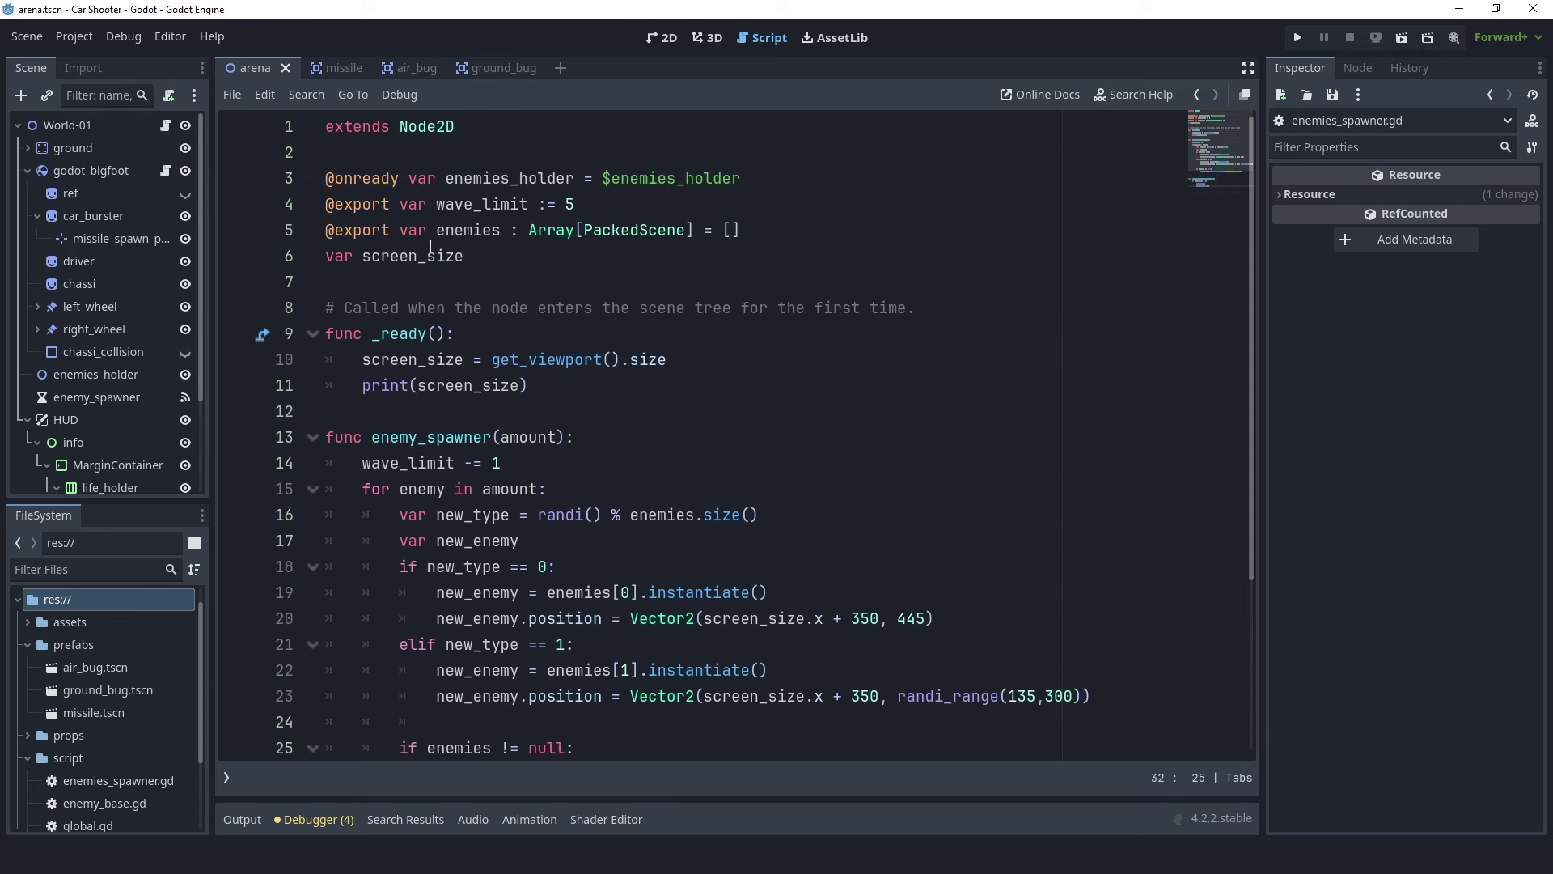
{"action": "left_click", "coordinate": [485, 256]}
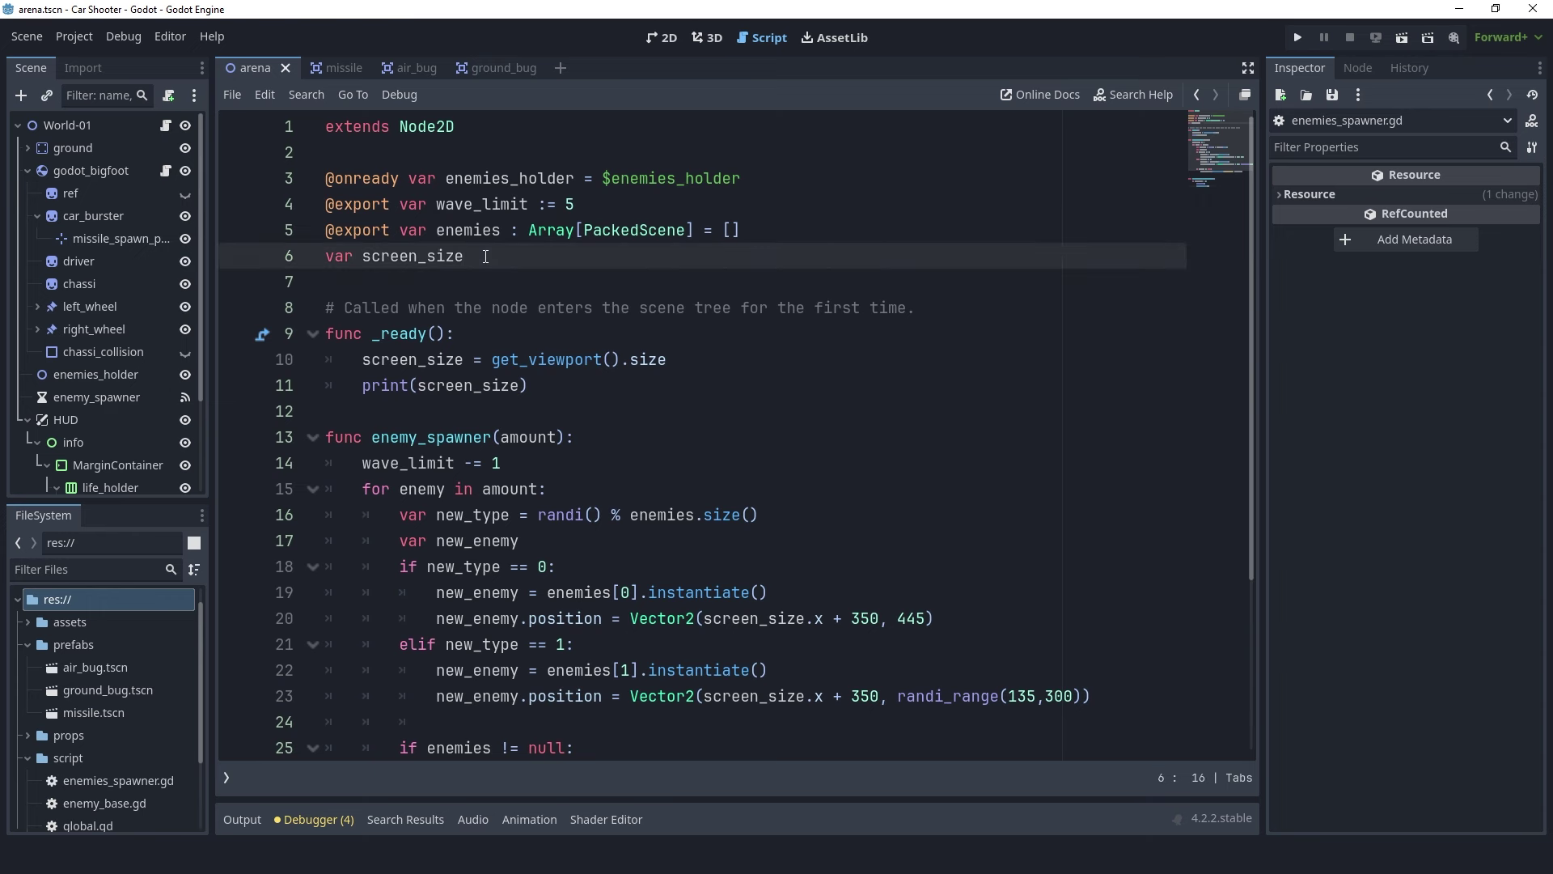
{"action": "key", "text": "Up"}
{"action": "key", "text": "Up"}
{"action": "key", "text": "Up"}
{"action": "key", "text": "End"}
{"action": "key", "text": "Return"}
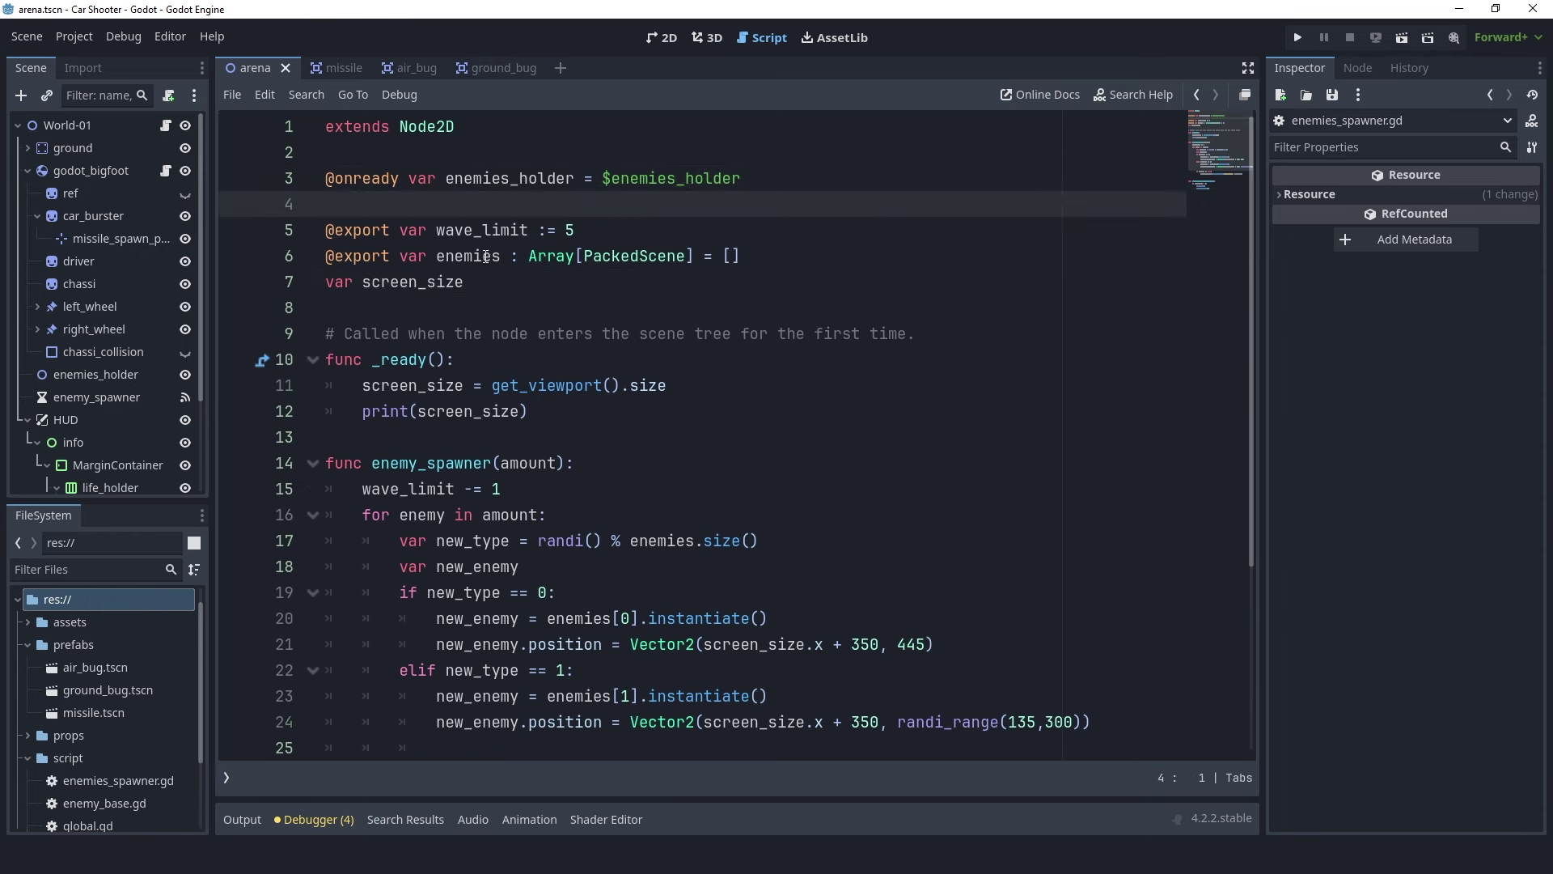
{"action": "scroll", "coordinate": [144, 368], "scroll_direction": "down", "scroll_amount": 3}
{"action": "left_click", "coordinate": [121, 411]}
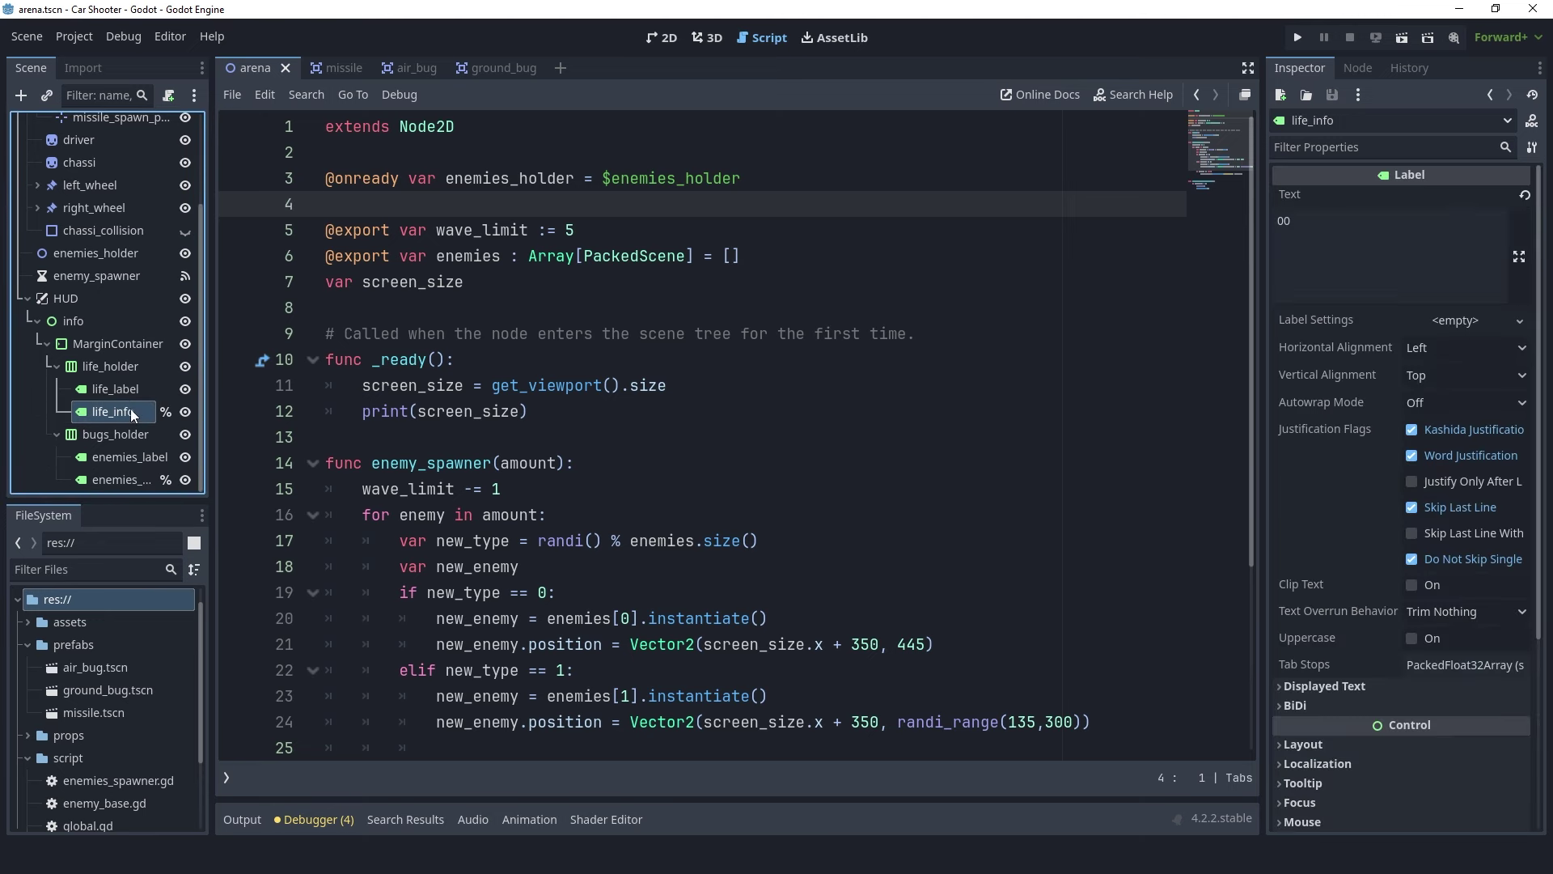
{"action": "left_click_drag", "start_coordinate": [129, 477], "coordinate": [323, 204], "text": "ctrl"}
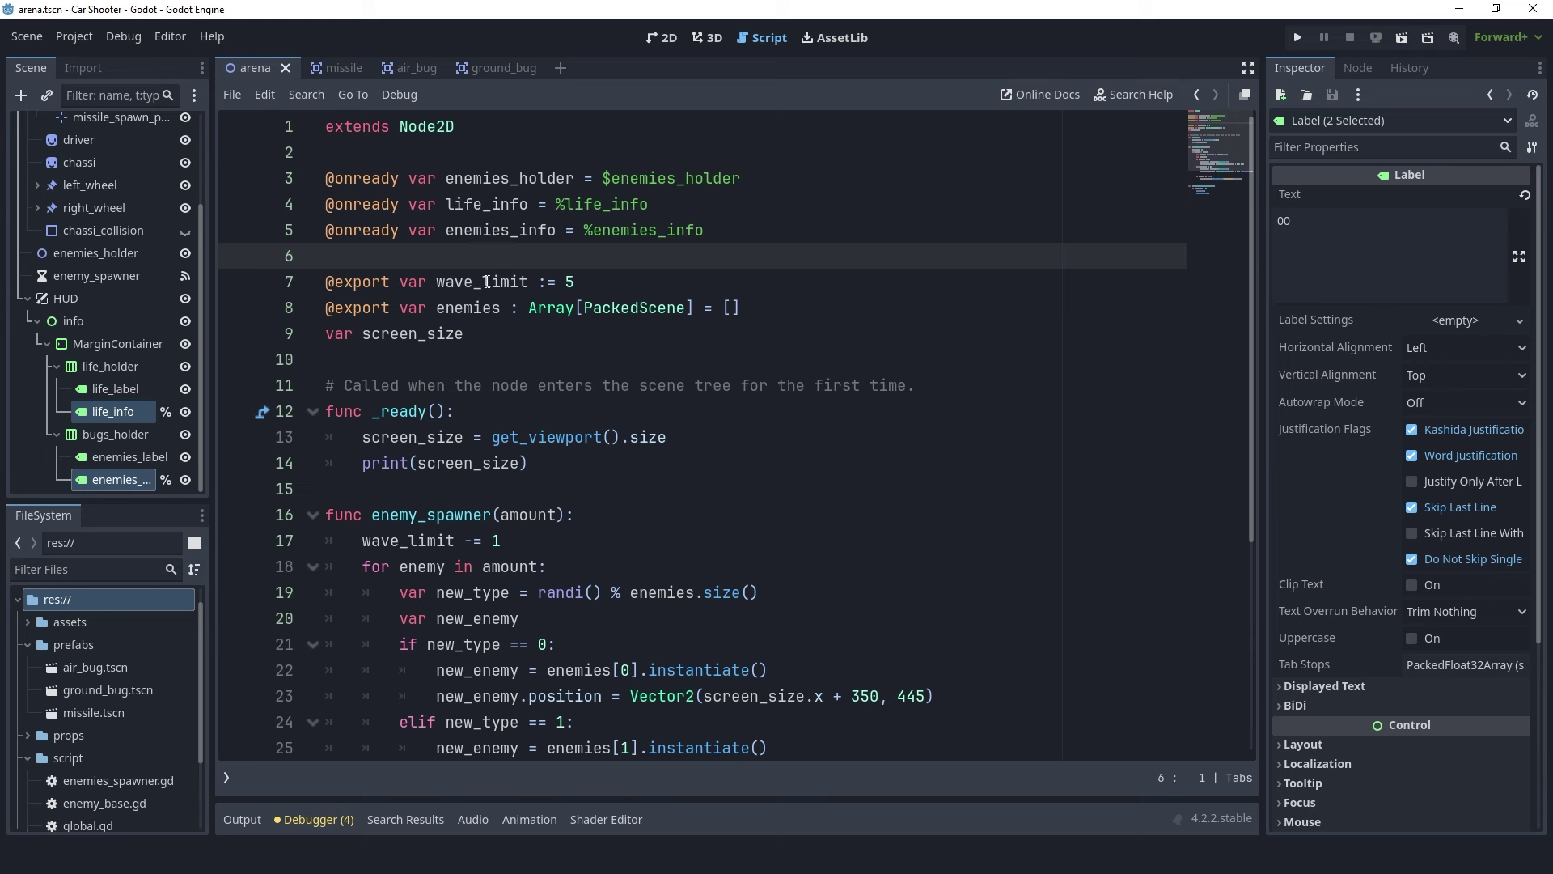
{"action": "left_click", "coordinate": [483, 412]}
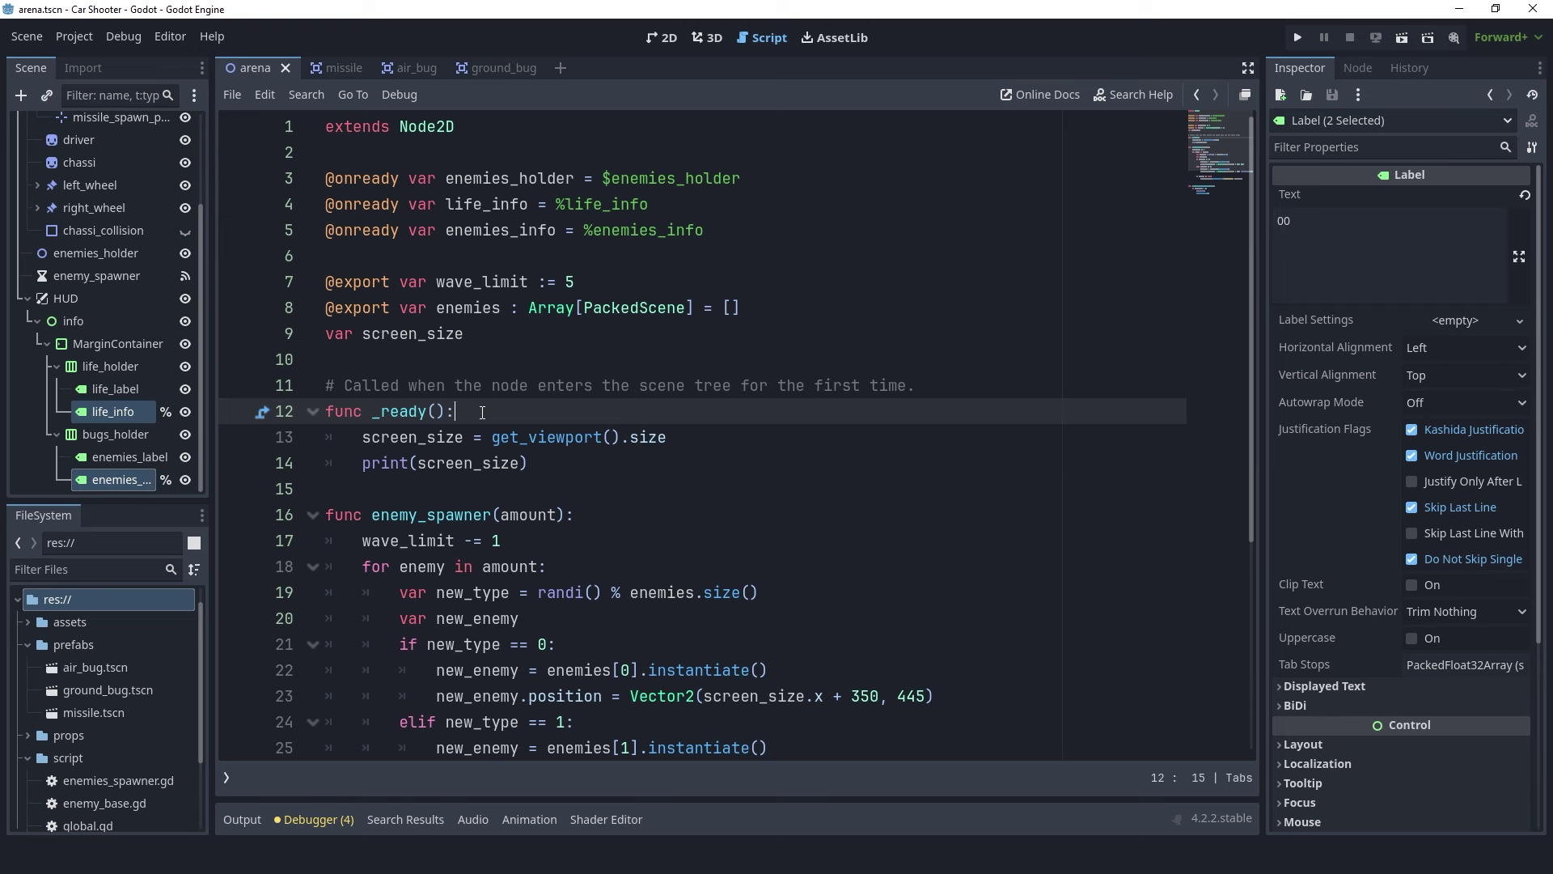
Step: In _ready, add enemies_info.text = str(wave_limit)
{"action": "key", "text": "Return"}
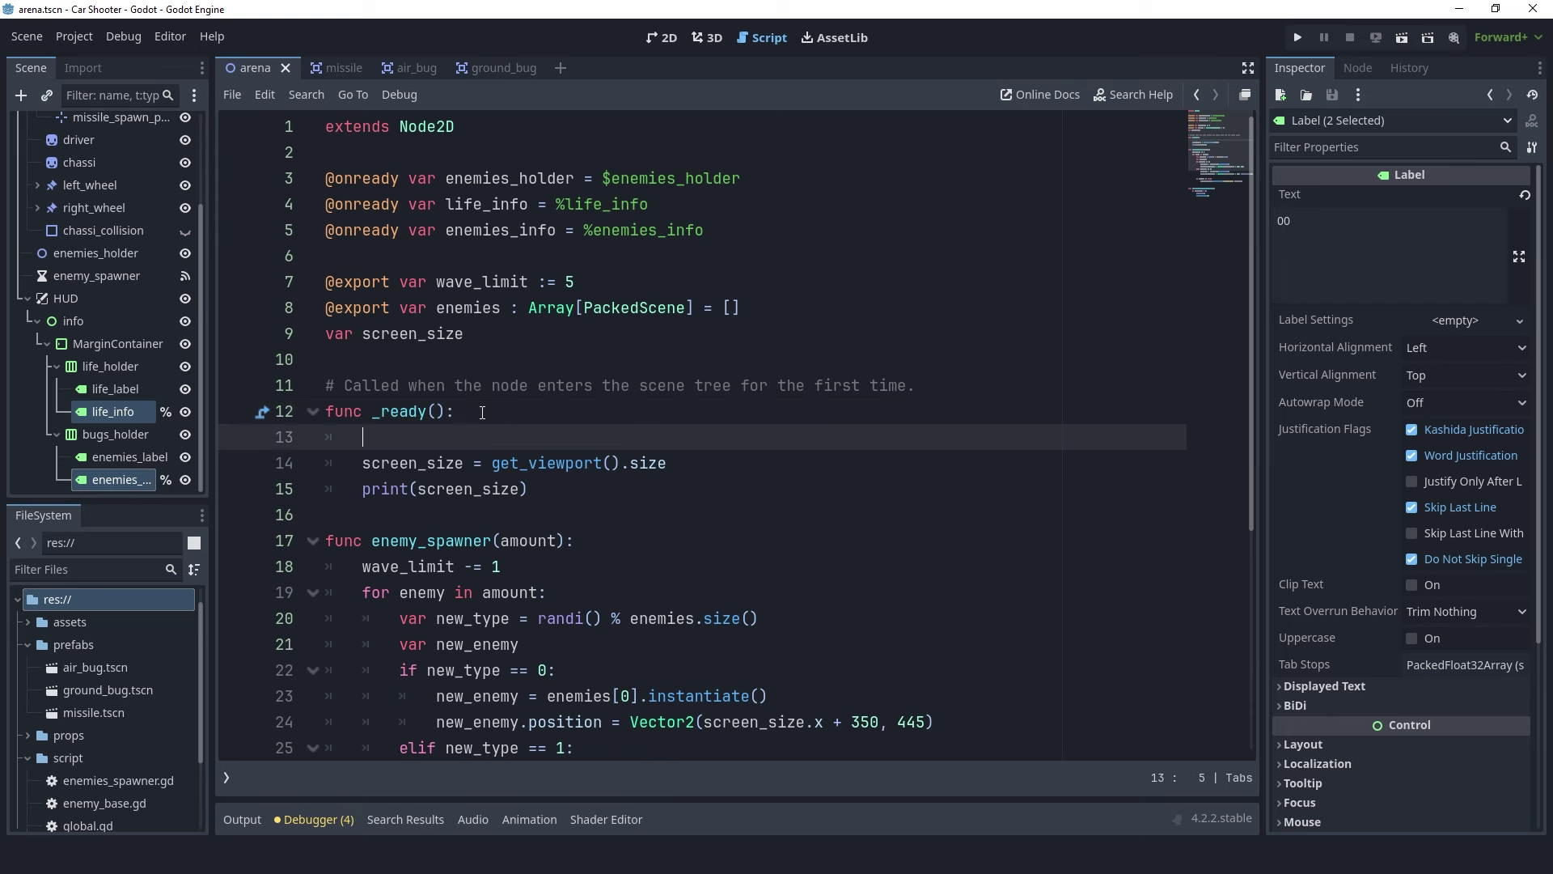
{"action": "type", "text": "enem"}
{"action": "type", "text": "ies_info.text"}
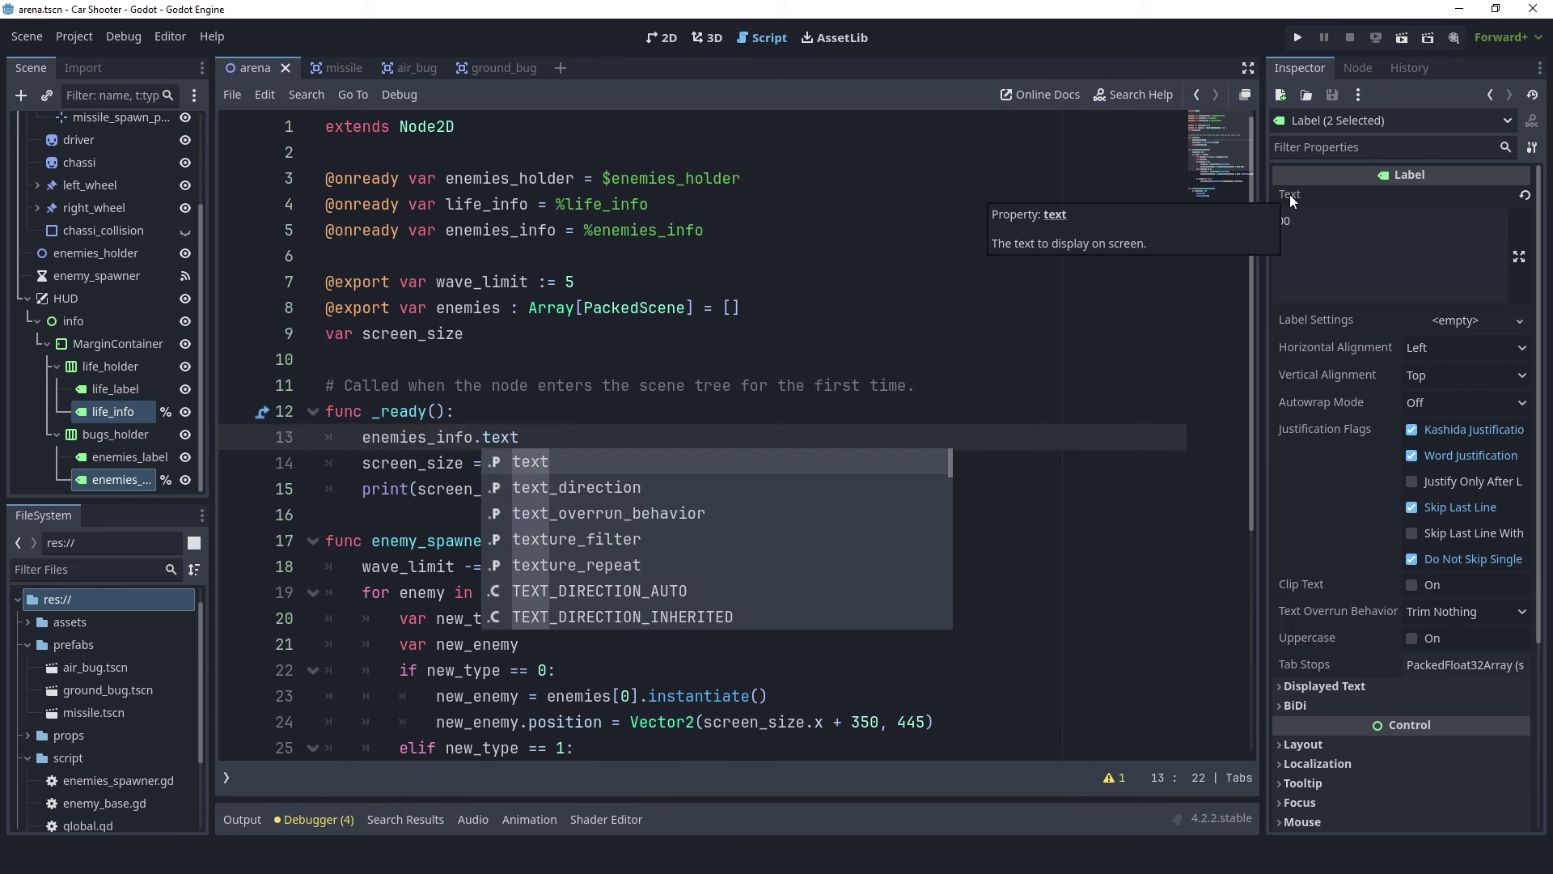
{"action": "type", "text": " = str"}
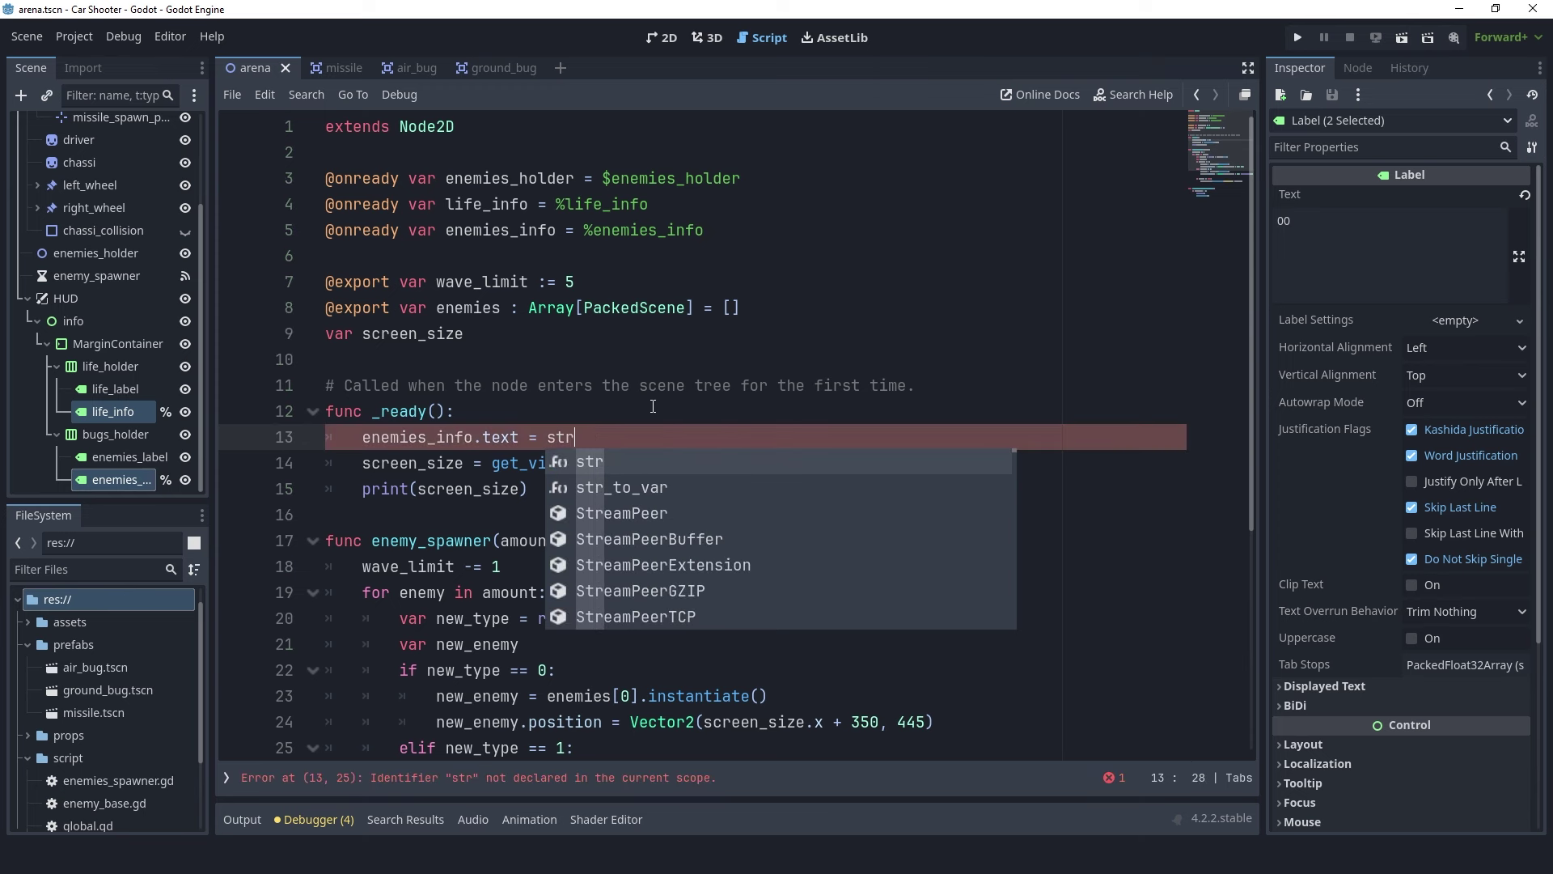
{"action": "type", "text": "(wa"}
{"action": "key", "text": "Return"}
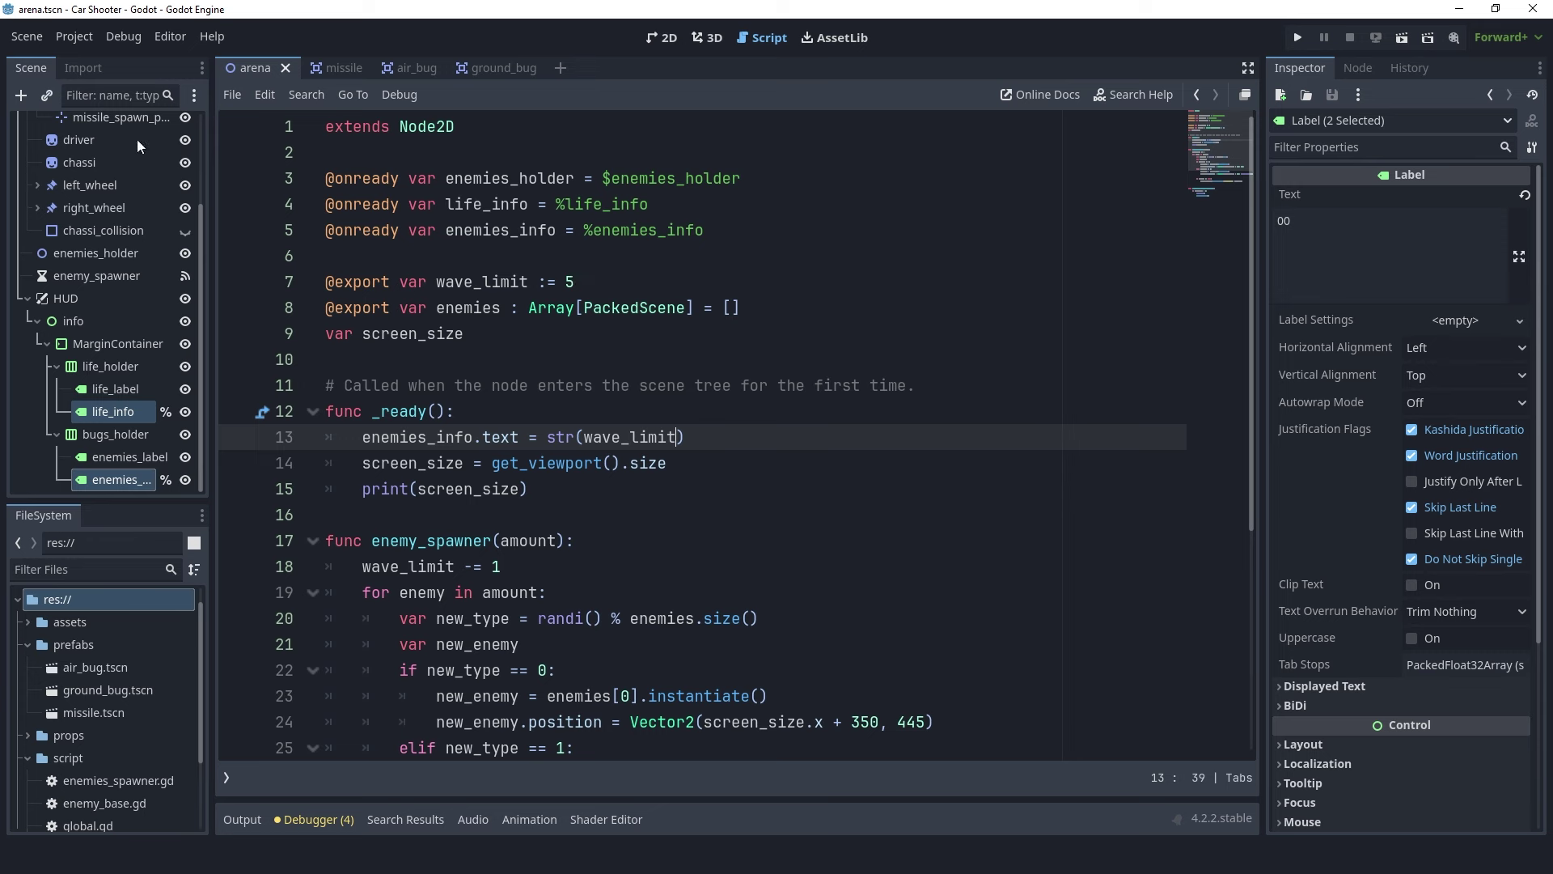
Step: Check World-01's Wave Limit and test-run the scene, confirming the HUD shows REMAINING BUGS: 14
{"action": "scroll", "coordinate": [116, 150], "scroll_direction": "up", "scroll_amount": 3}
{"action": "left_click", "coordinate": [114, 126]}
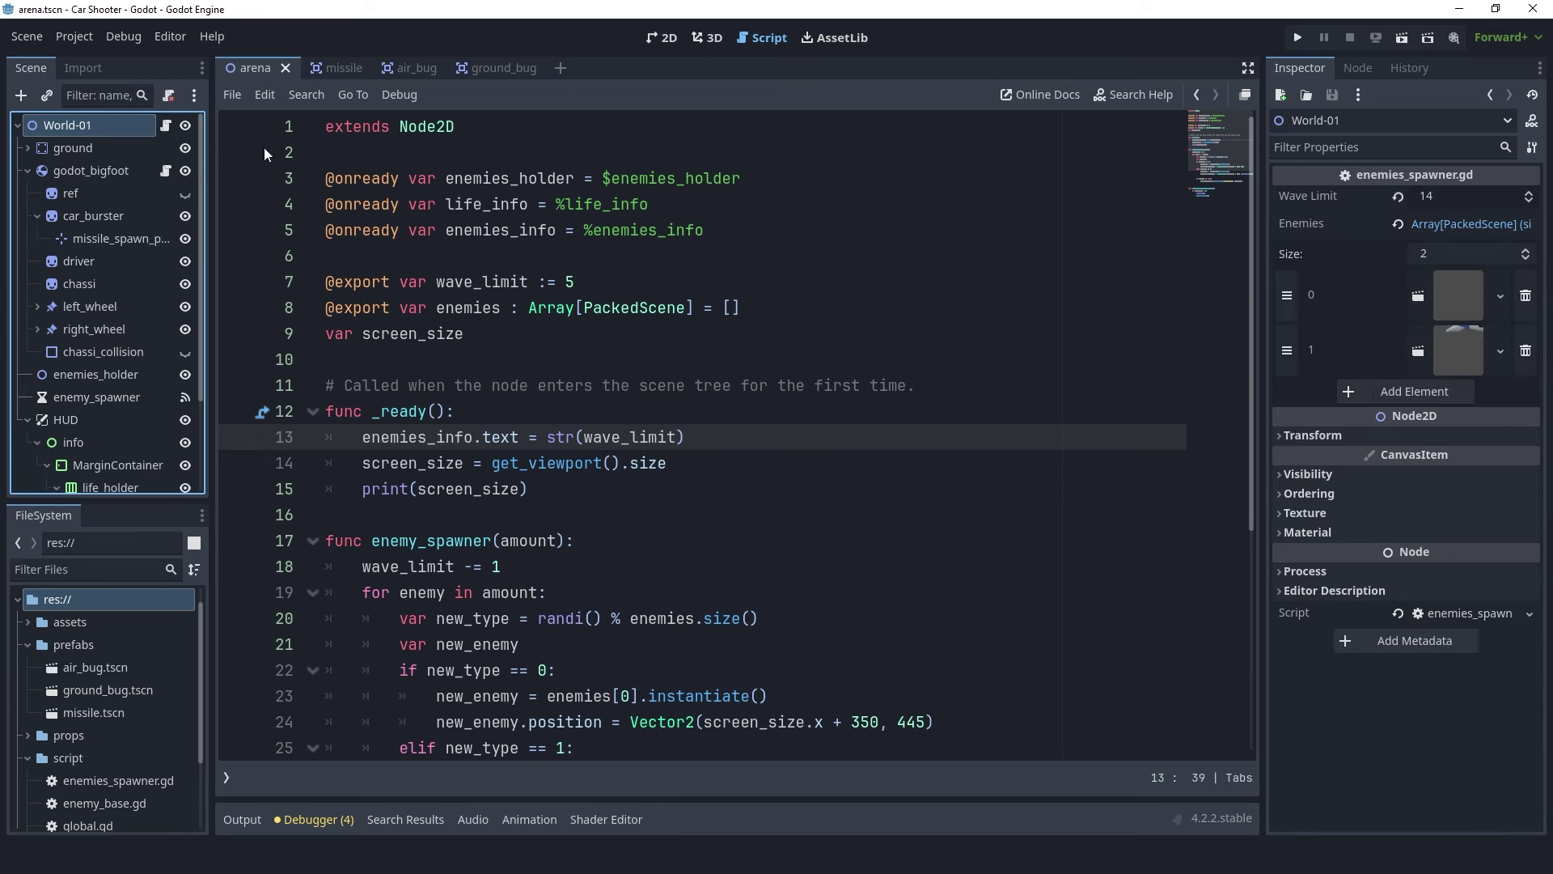
{"action": "left_click", "coordinate": [744, 432]}
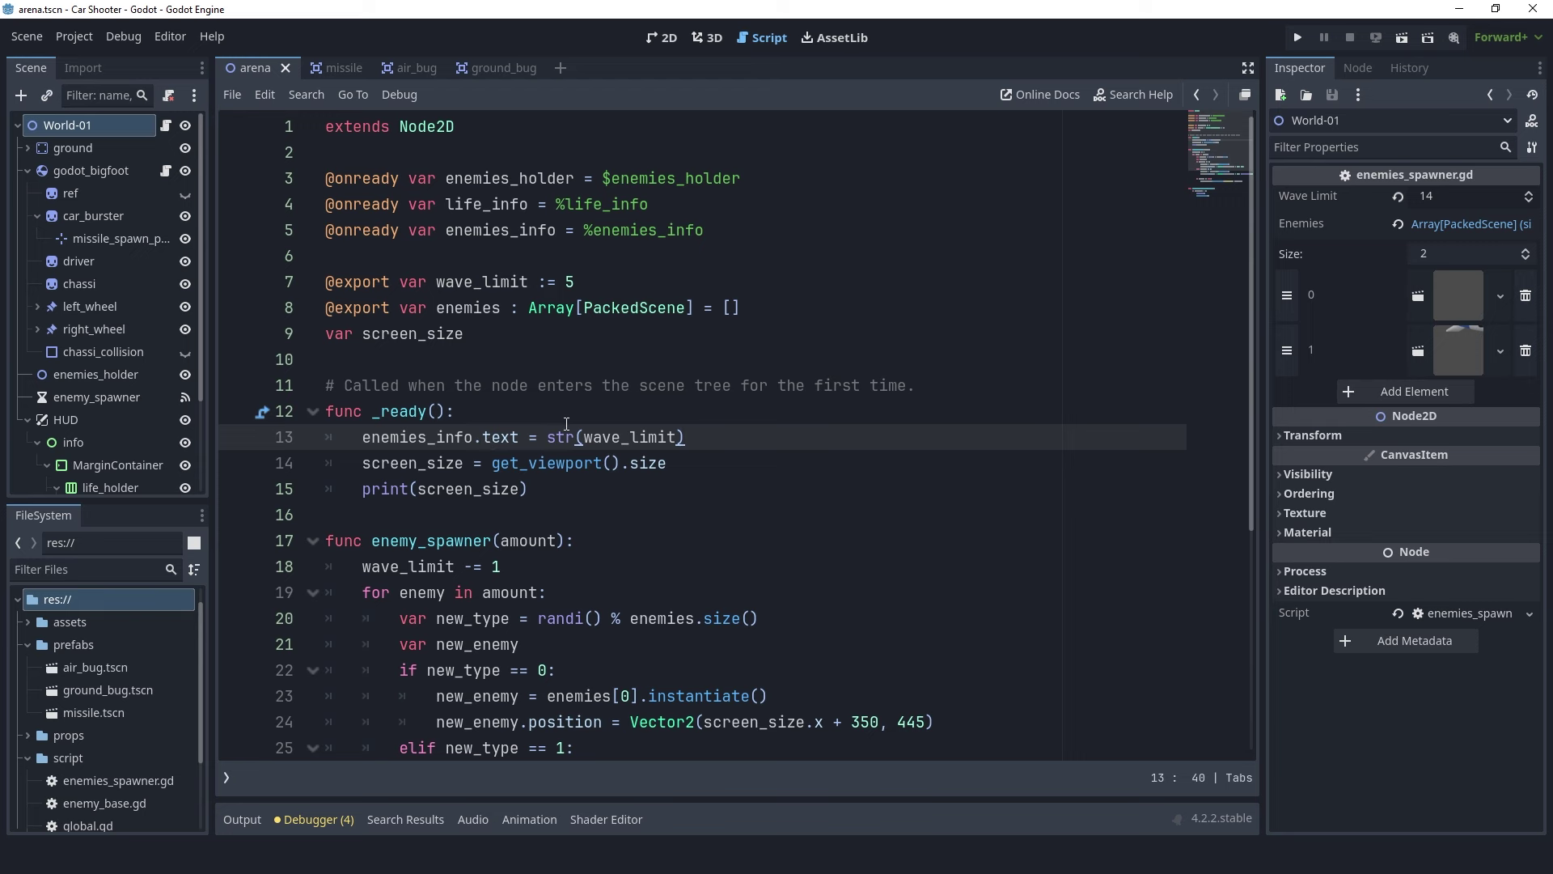
{"action": "left_click", "coordinate": [1401, 37]}
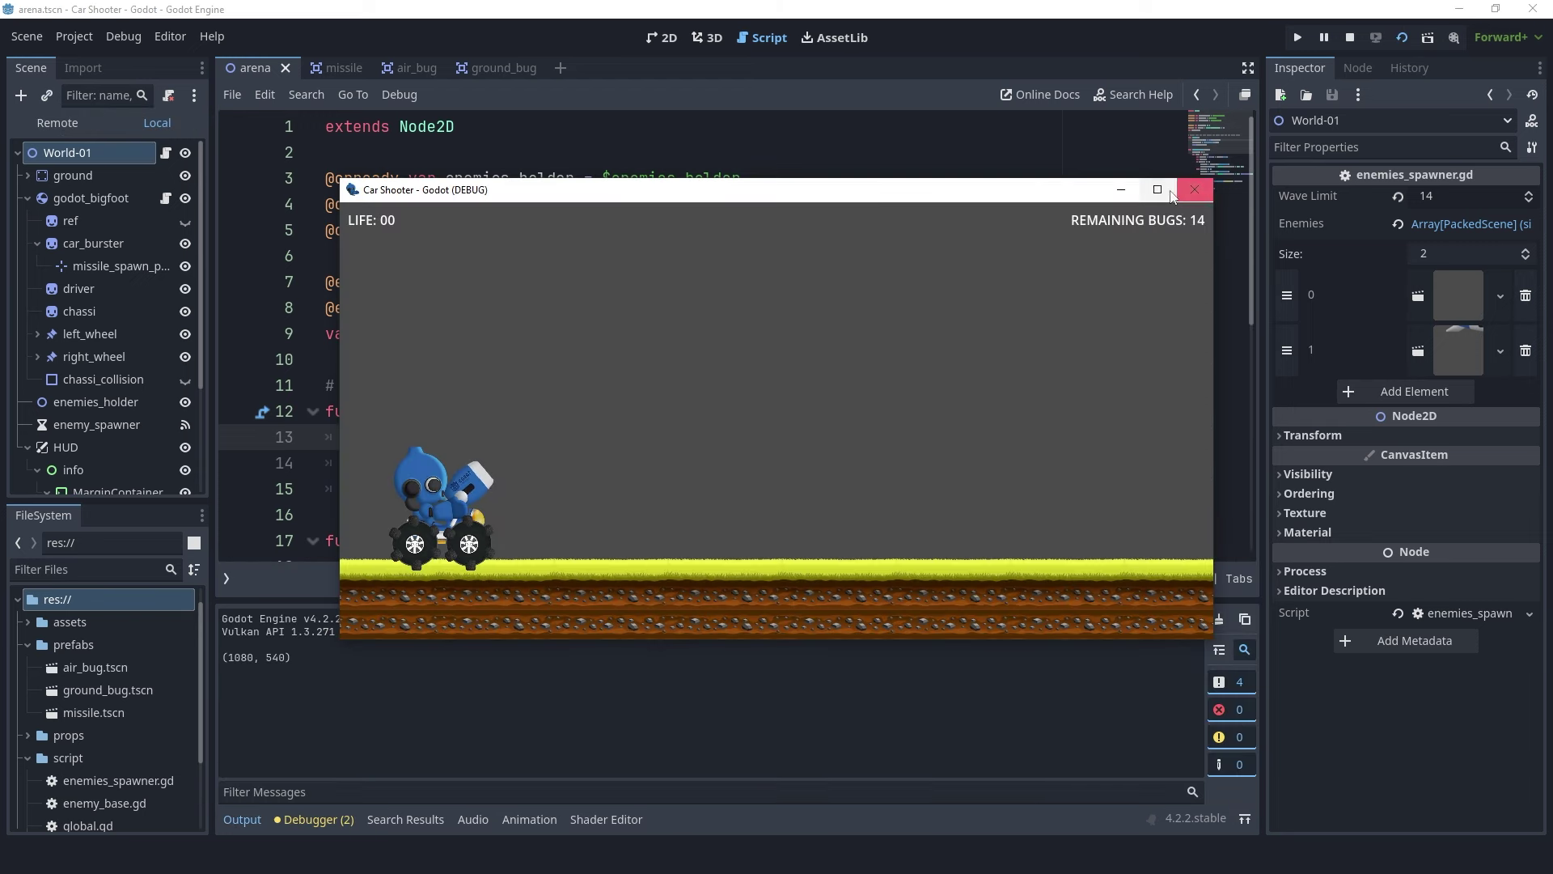
{"action": "left_click", "coordinate": [1194, 189]}
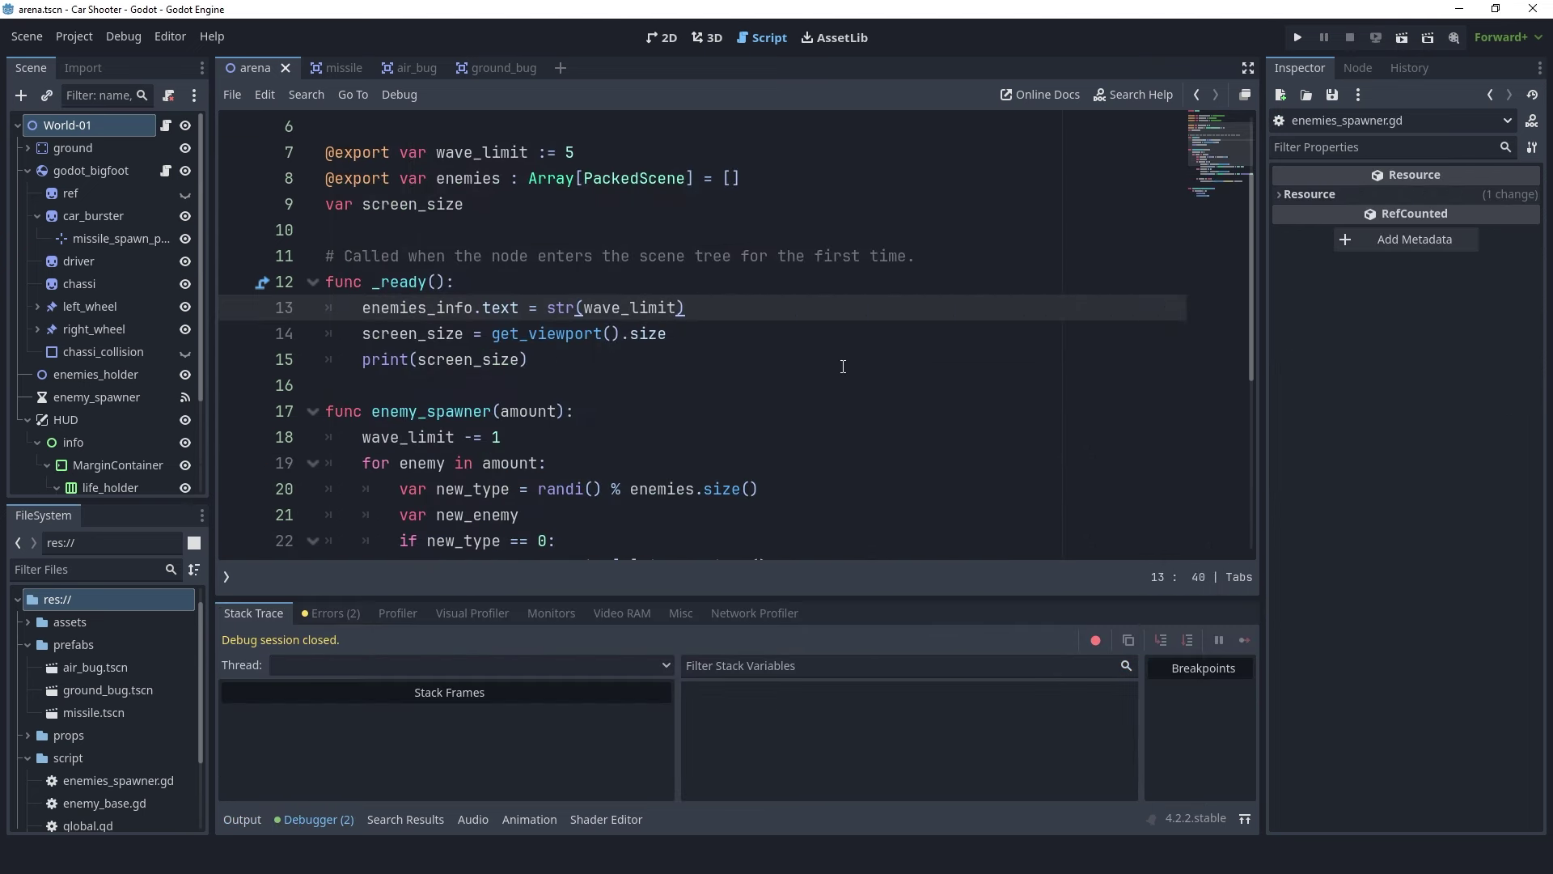
Step: Add Global.destroyed_bugs = wave_limit below the text assignment in _ready
{"action": "key", "text": "Return"}
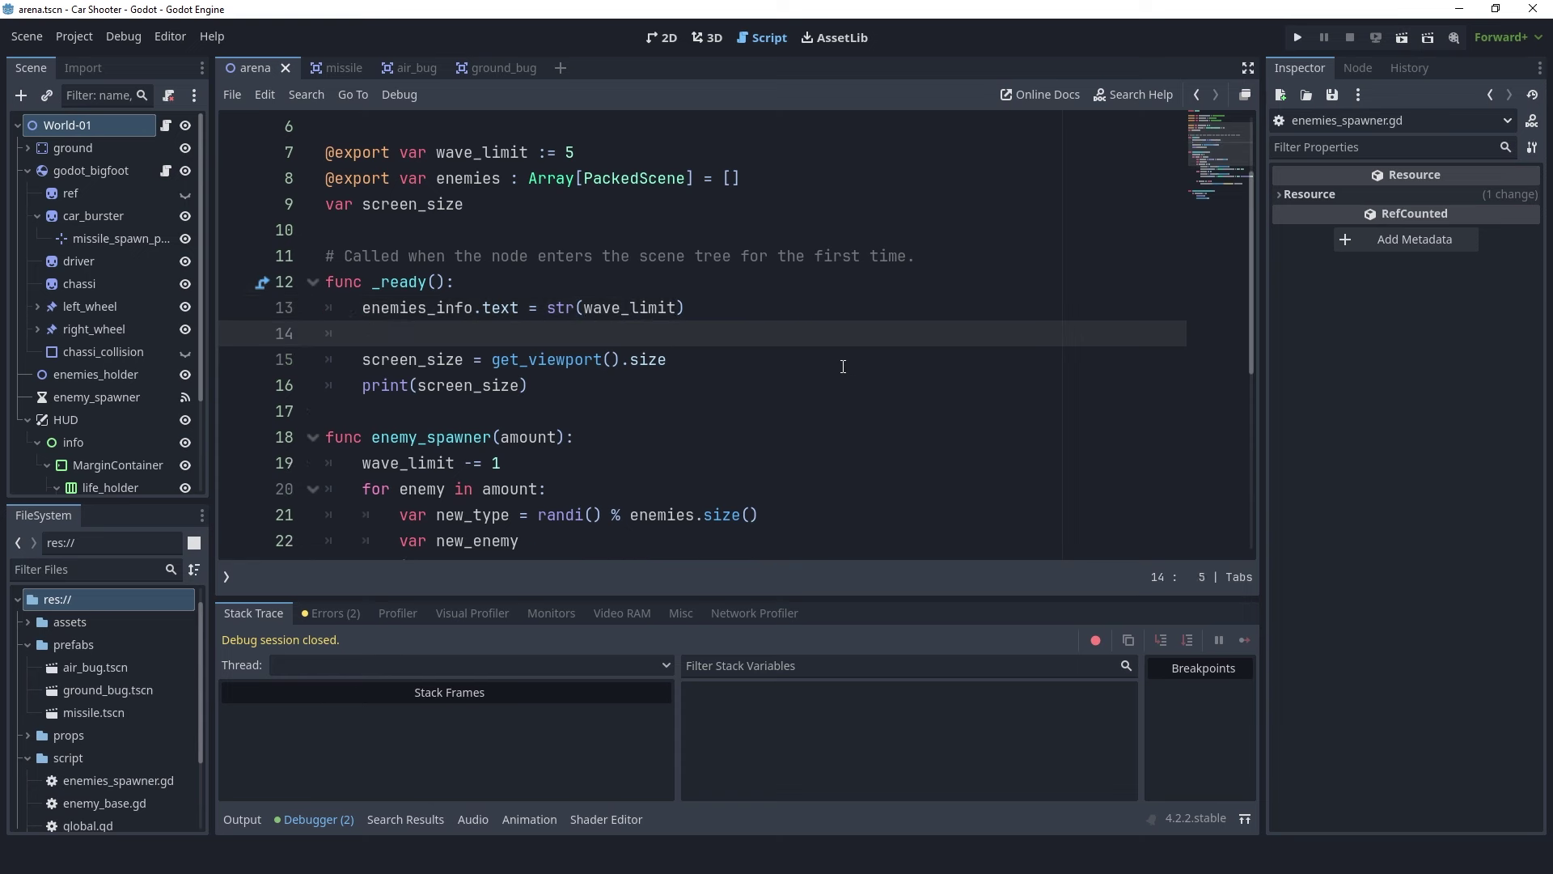
{"action": "type", "text": "Glo"}
{"action": "key", "text": "Return"}
{"action": "type", "text": "Global."}
{"action": "type", "text": "des"}
{"action": "key", "text": "Return"}
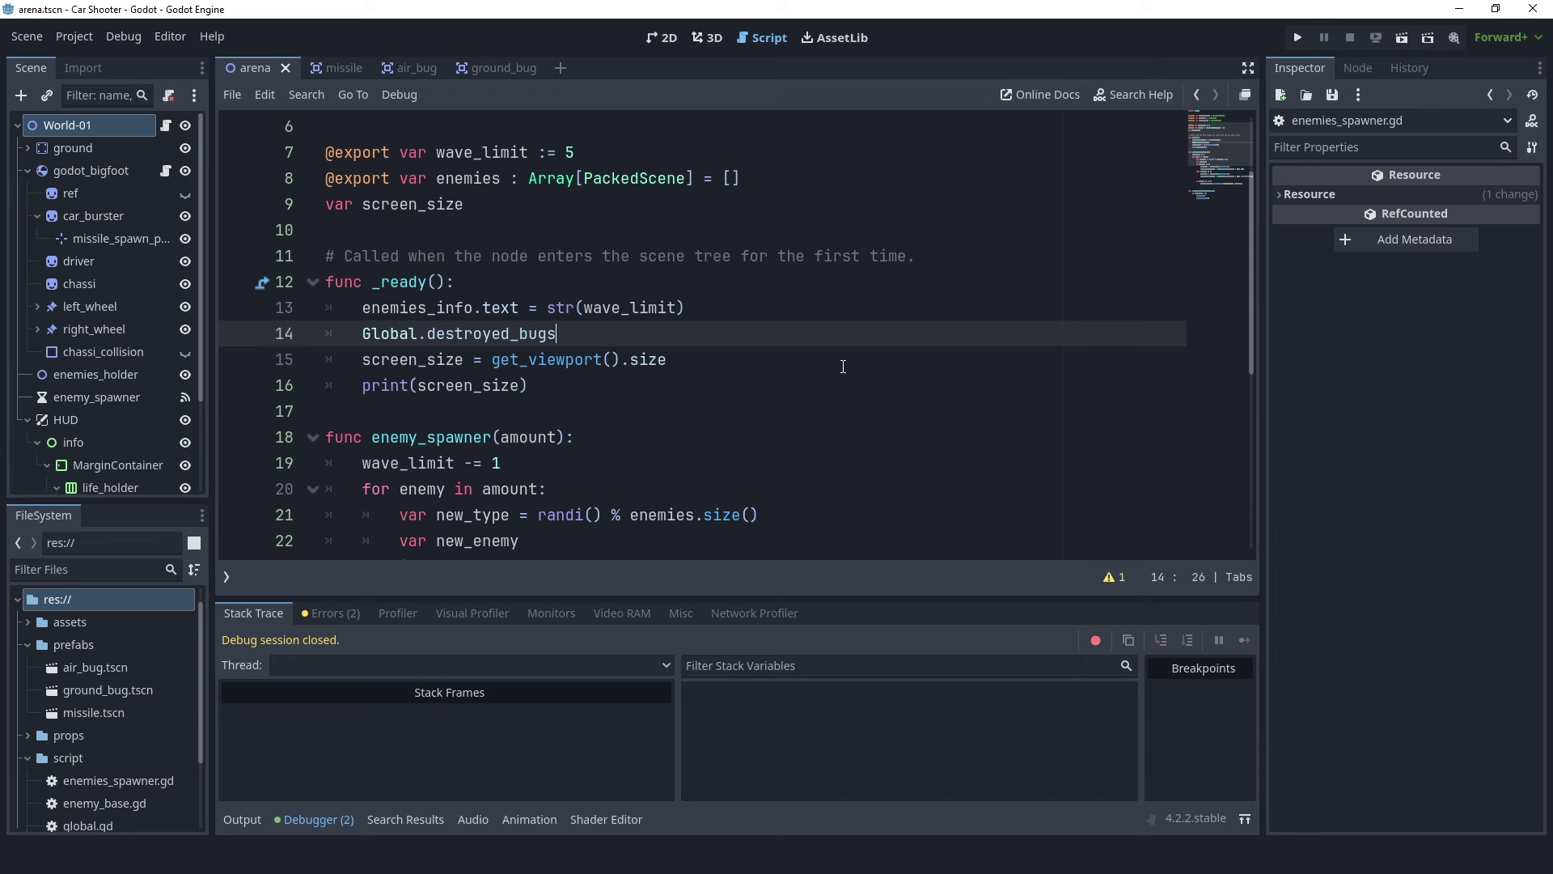
{"action": "type", "text": " = w"}
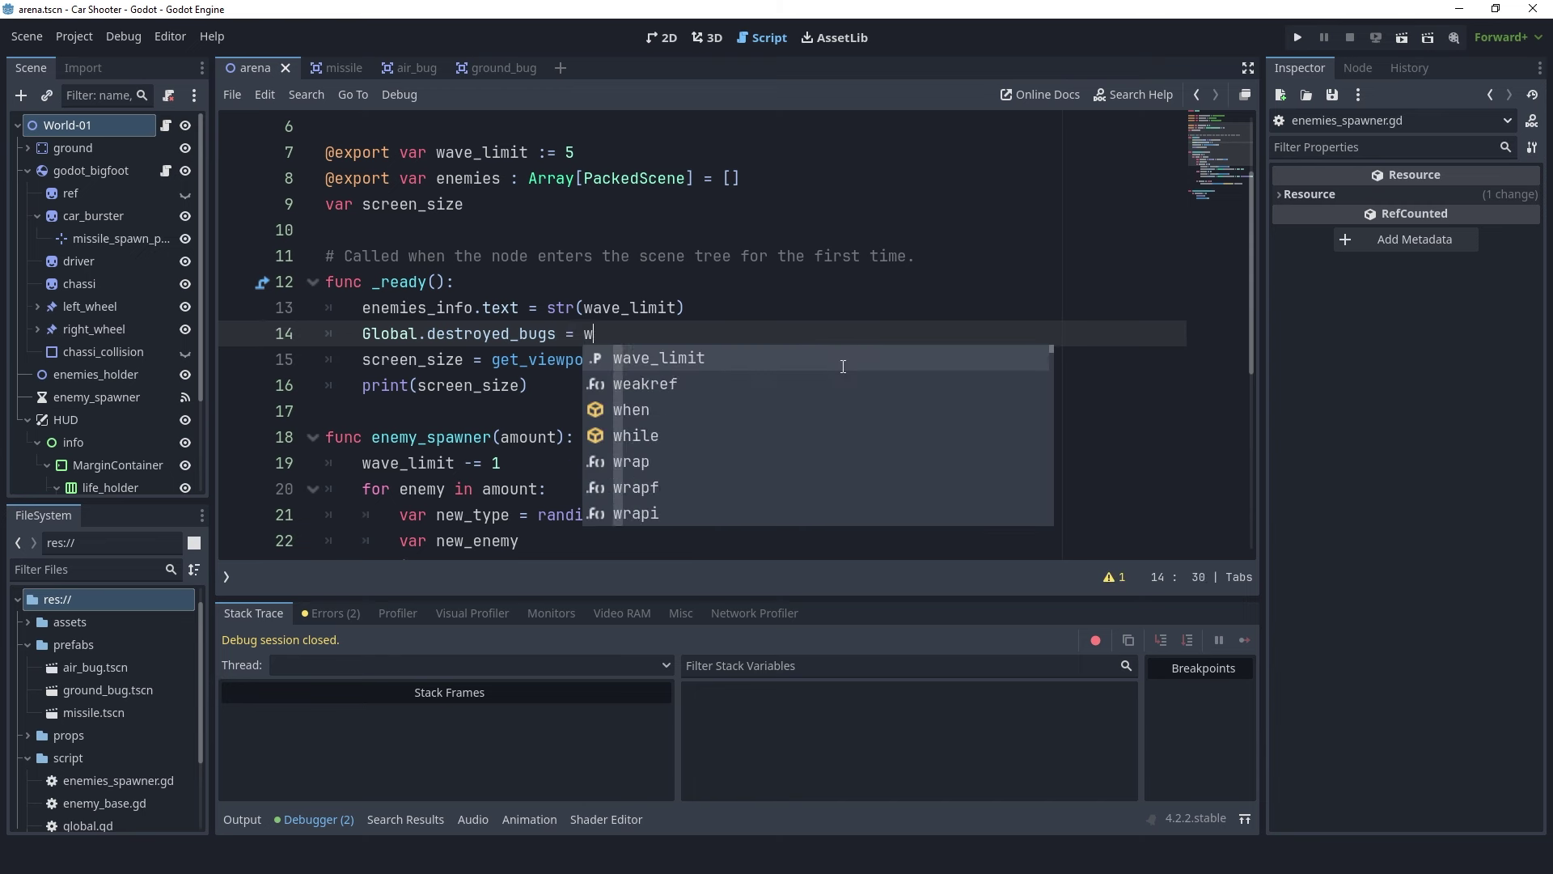
{"action": "type", "text": "av"}
{"action": "key", "text": "Return"}
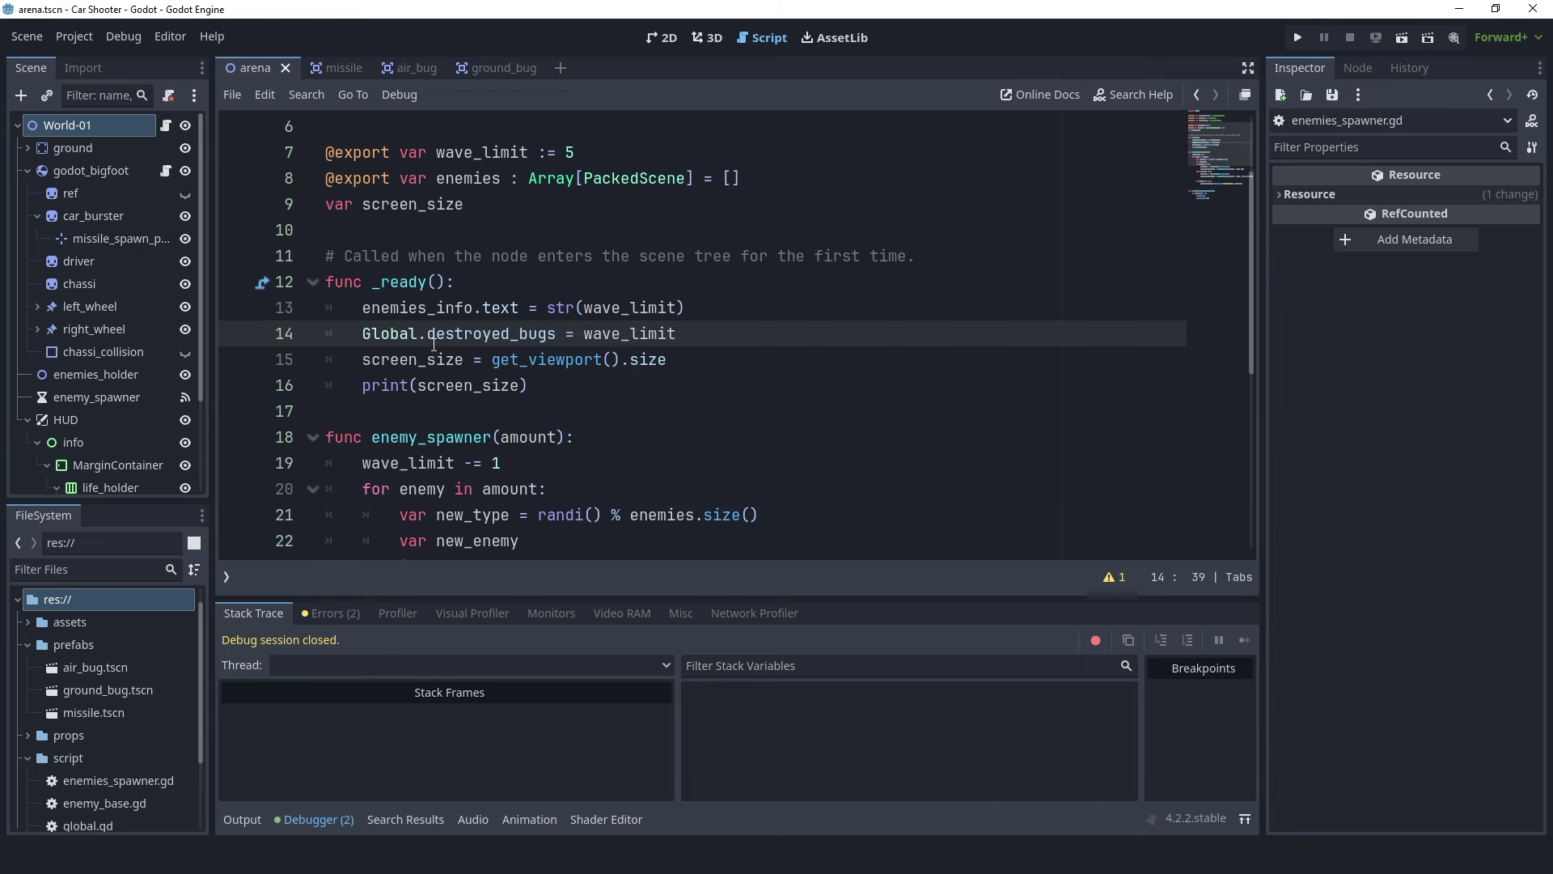
Step: Add a temporary print(Global.destroyed_bugs), run with F6 to check it prints 14, then delete it
{"action": "key", "text": "Return"}
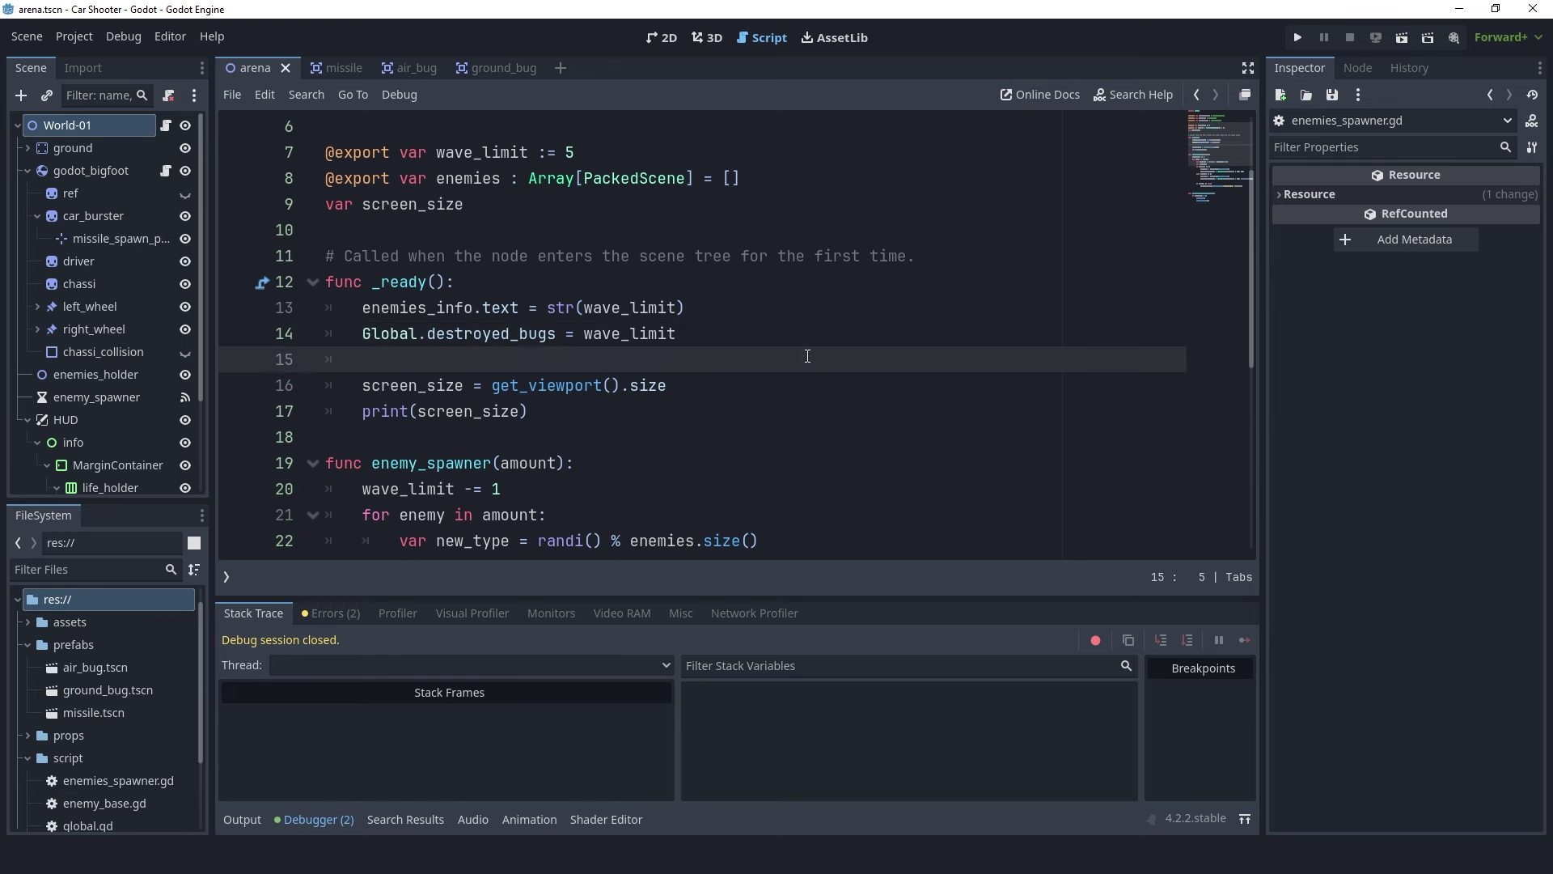
{"action": "type", "text": "print)"}
{"action": "type", "text": "Glo"}
{"action": "key", "text": "BackSpace"}
{"action": "key", "text": "BackSpace"}
{"action": "key", "text": "BackSpace"}
{"action": "type", "text": "(Gl"}
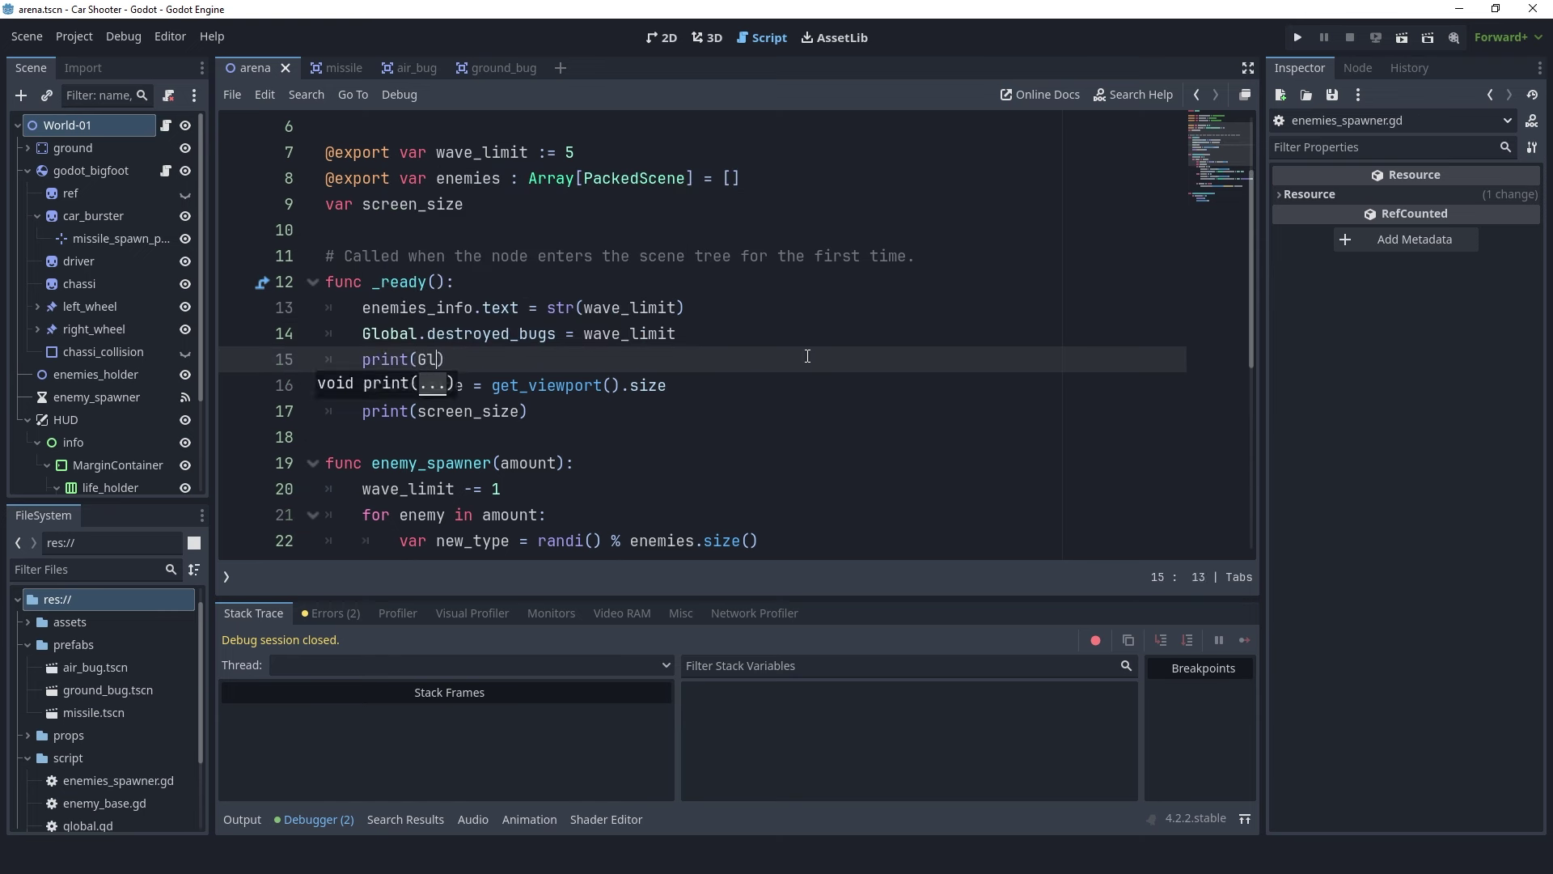
{"action": "type", "text": "obal.des"}
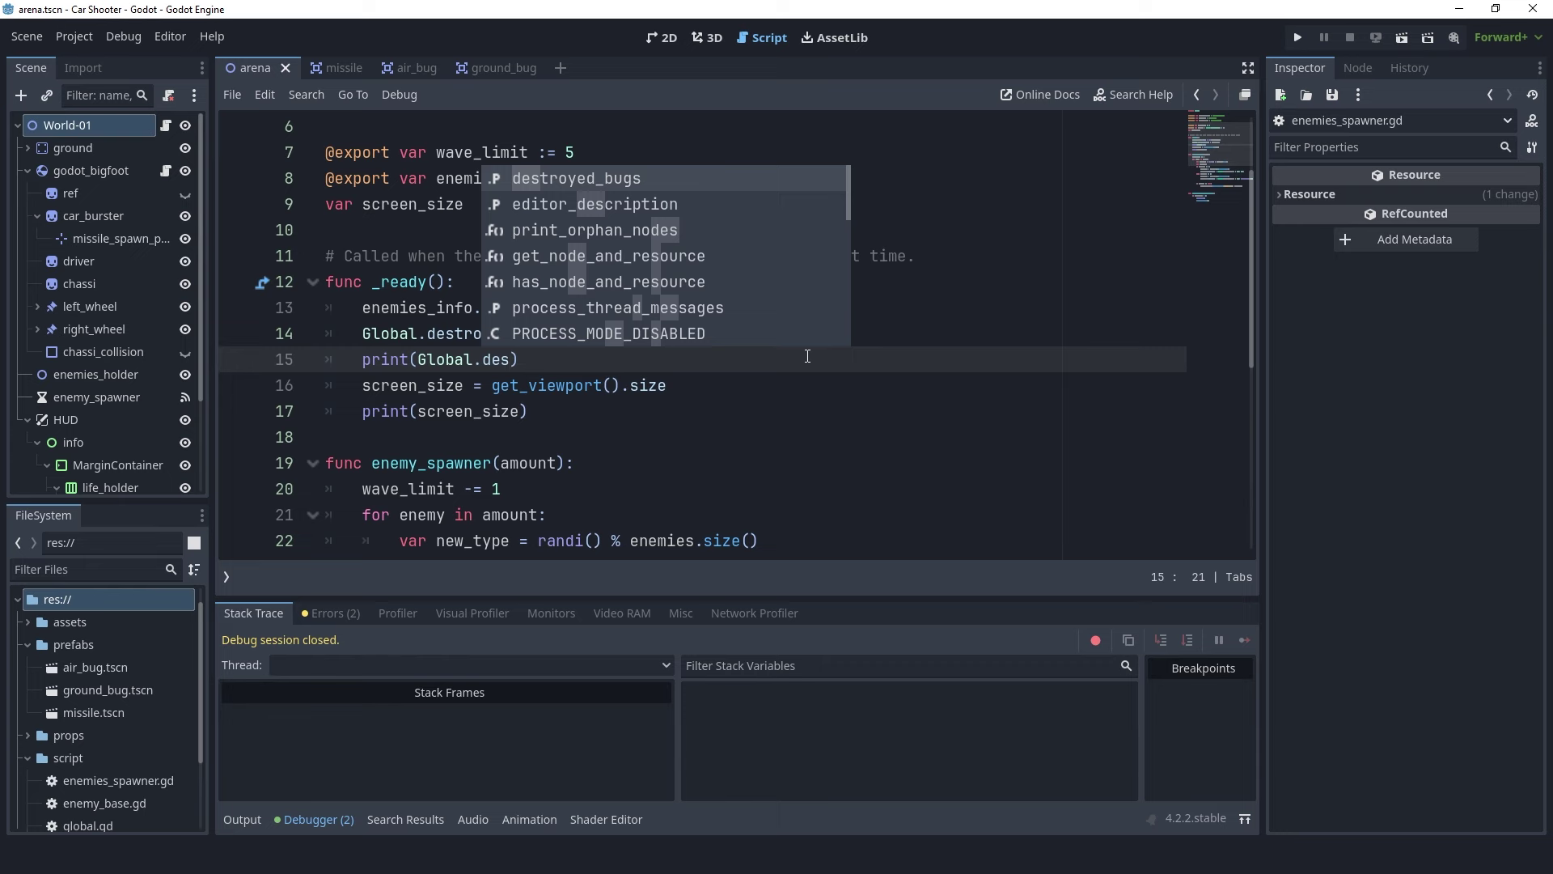
{"action": "key", "text": "Return"}
{"action": "key", "text": "F6"}
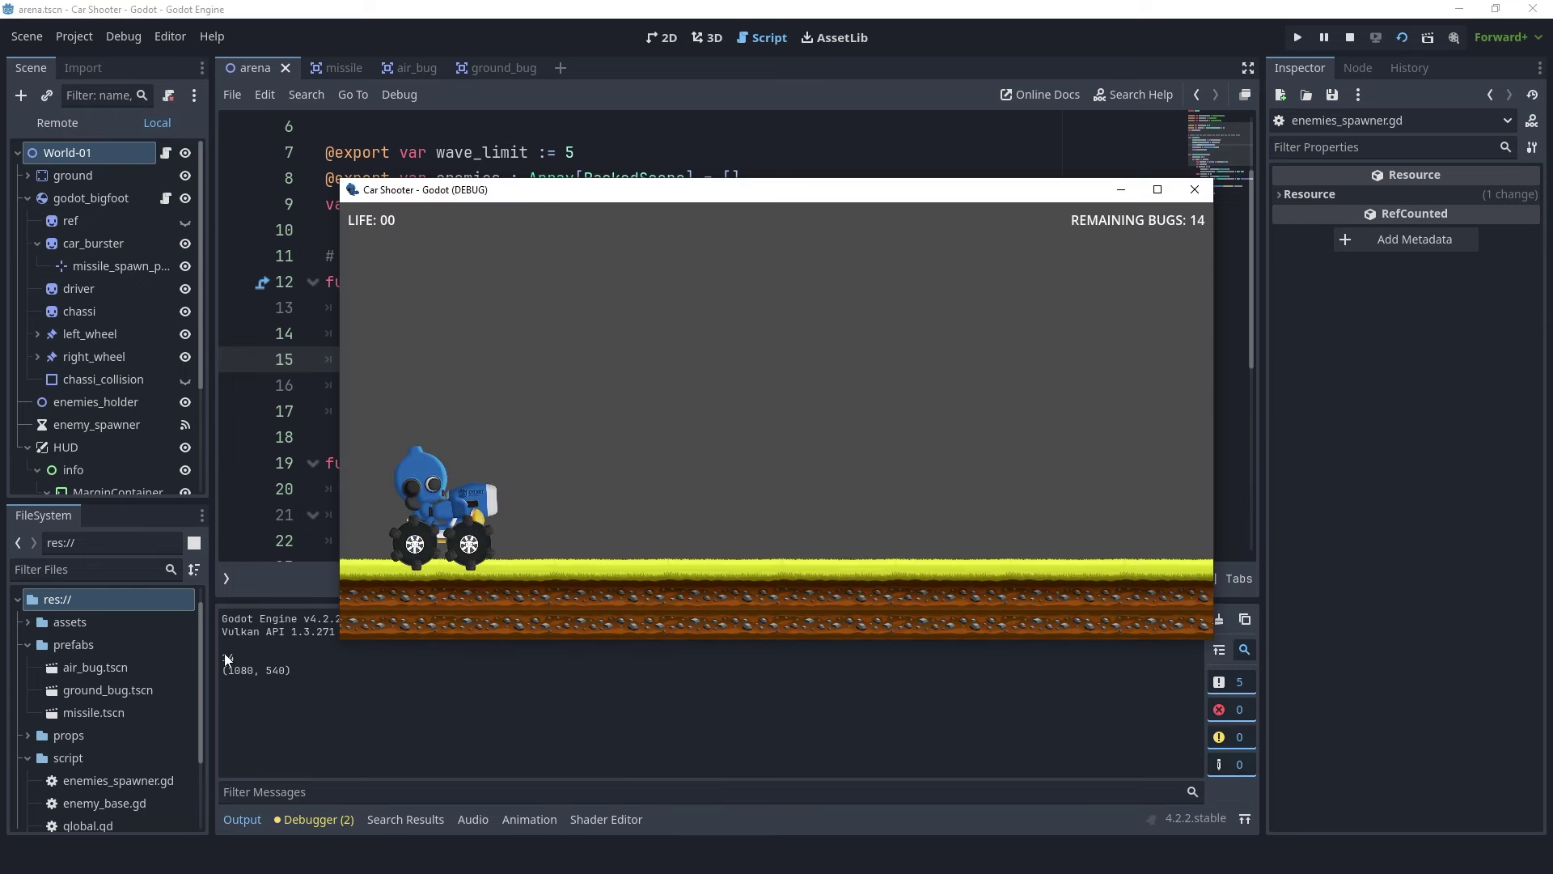
{"action": "left_click", "coordinate": [1194, 189]}
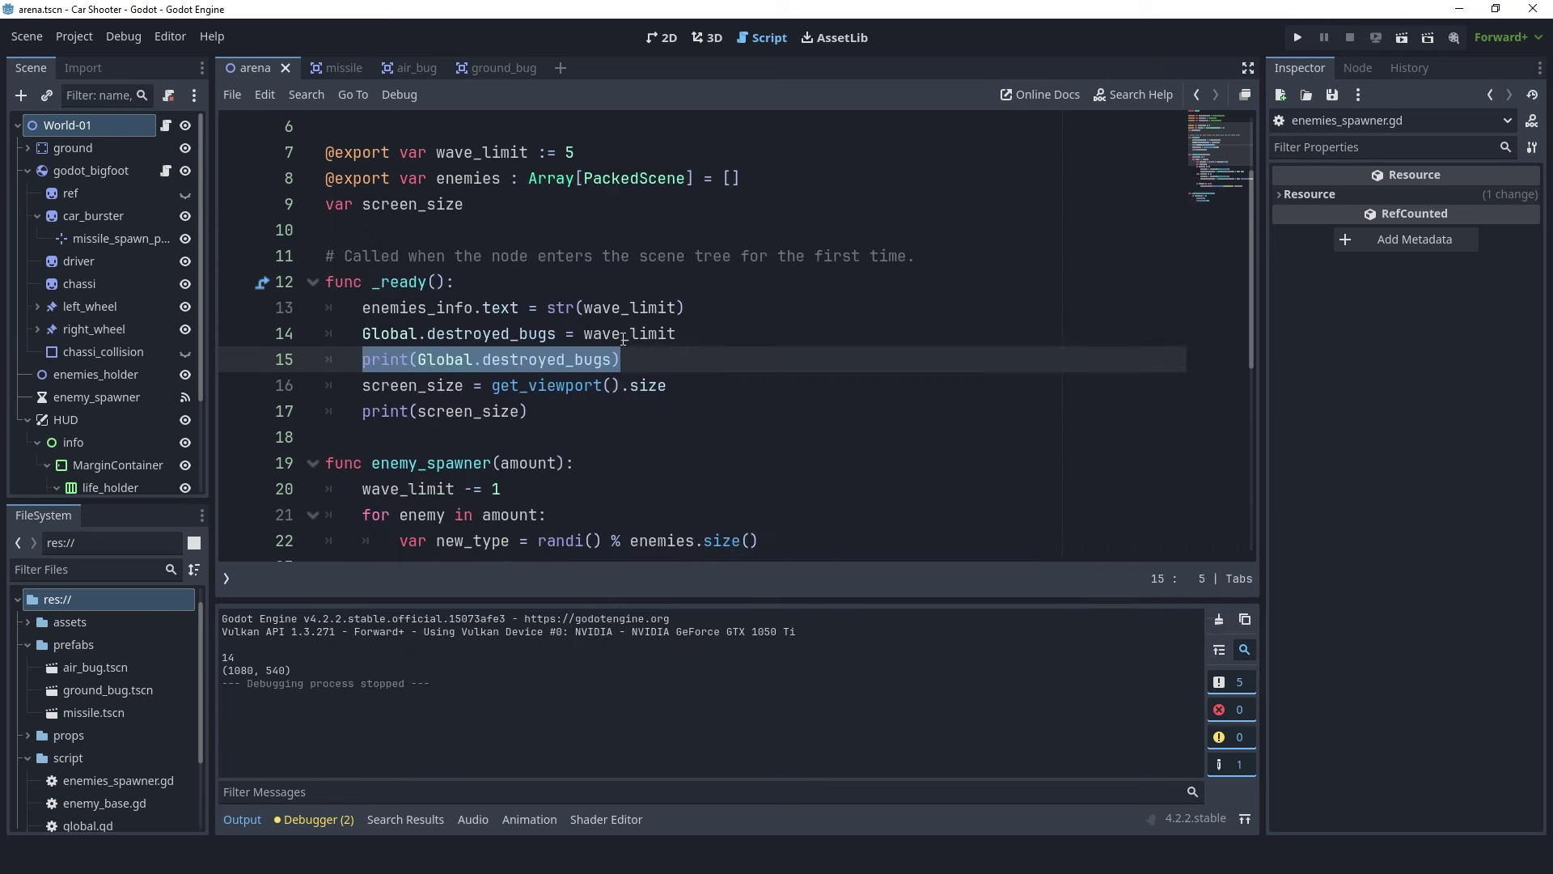
{"action": "key", "text": "shift+Home"}
{"action": "key", "text": "BackSpace"}
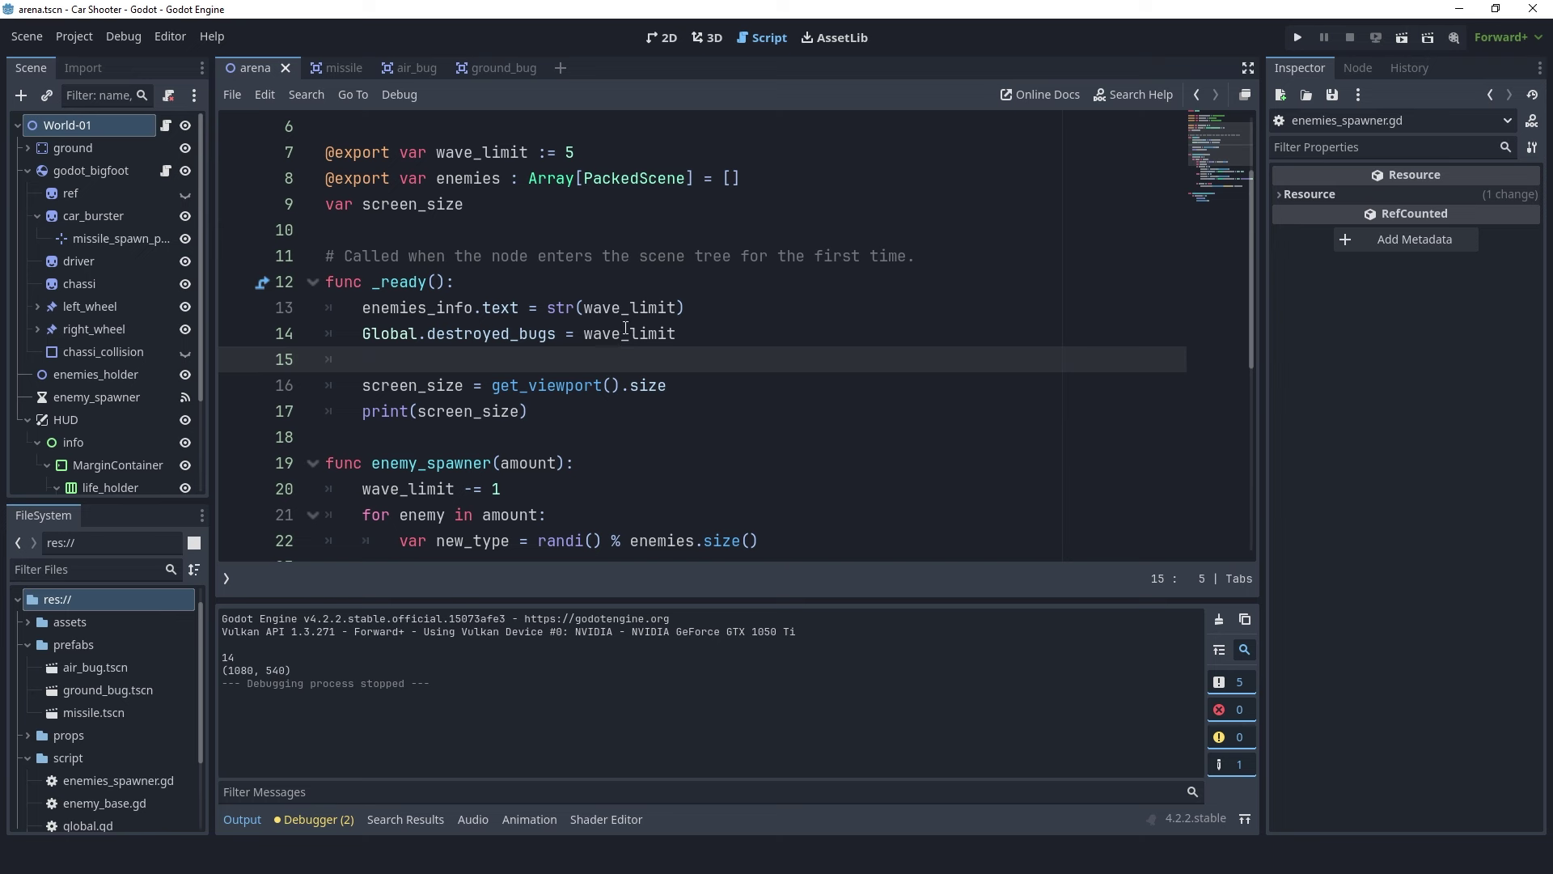
Step: Filter the files for 'glo' to open global.gd, then return to enemies_spawner.gd
{"action": "left_click", "coordinate": [99, 571]}
{"action": "type", "text": "glo"}
{"action": "double_click", "coordinate": [88, 667]}
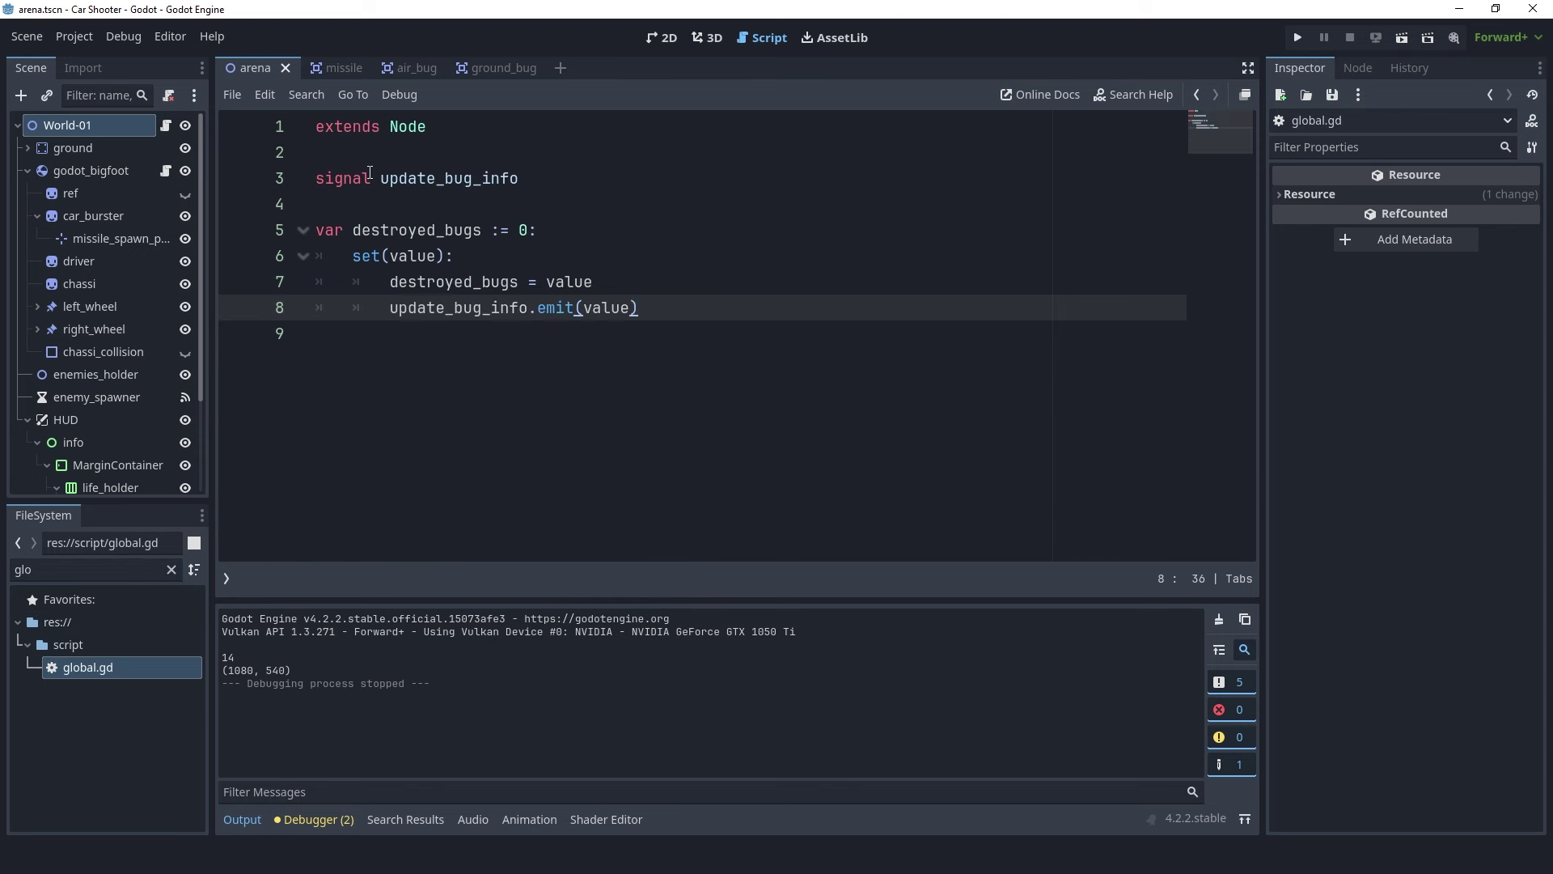
{"action": "left_click", "coordinate": [166, 125]}
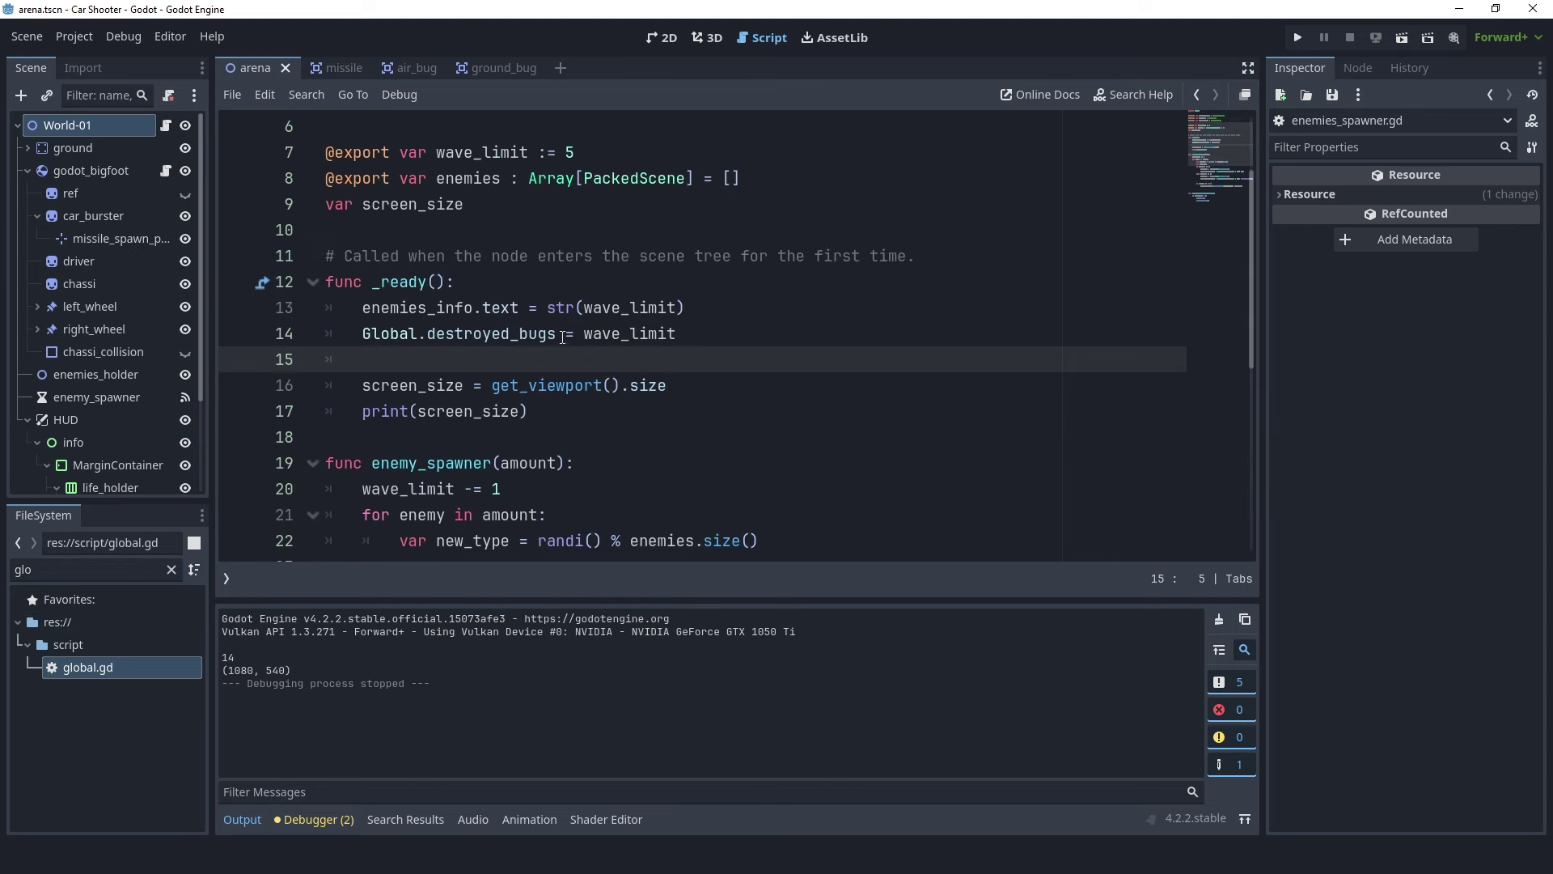
Step: In _ready, add Global.update_bug_info.connect(update_enemies_count) and select the handler name
{"action": "type", "text": "Glo"}
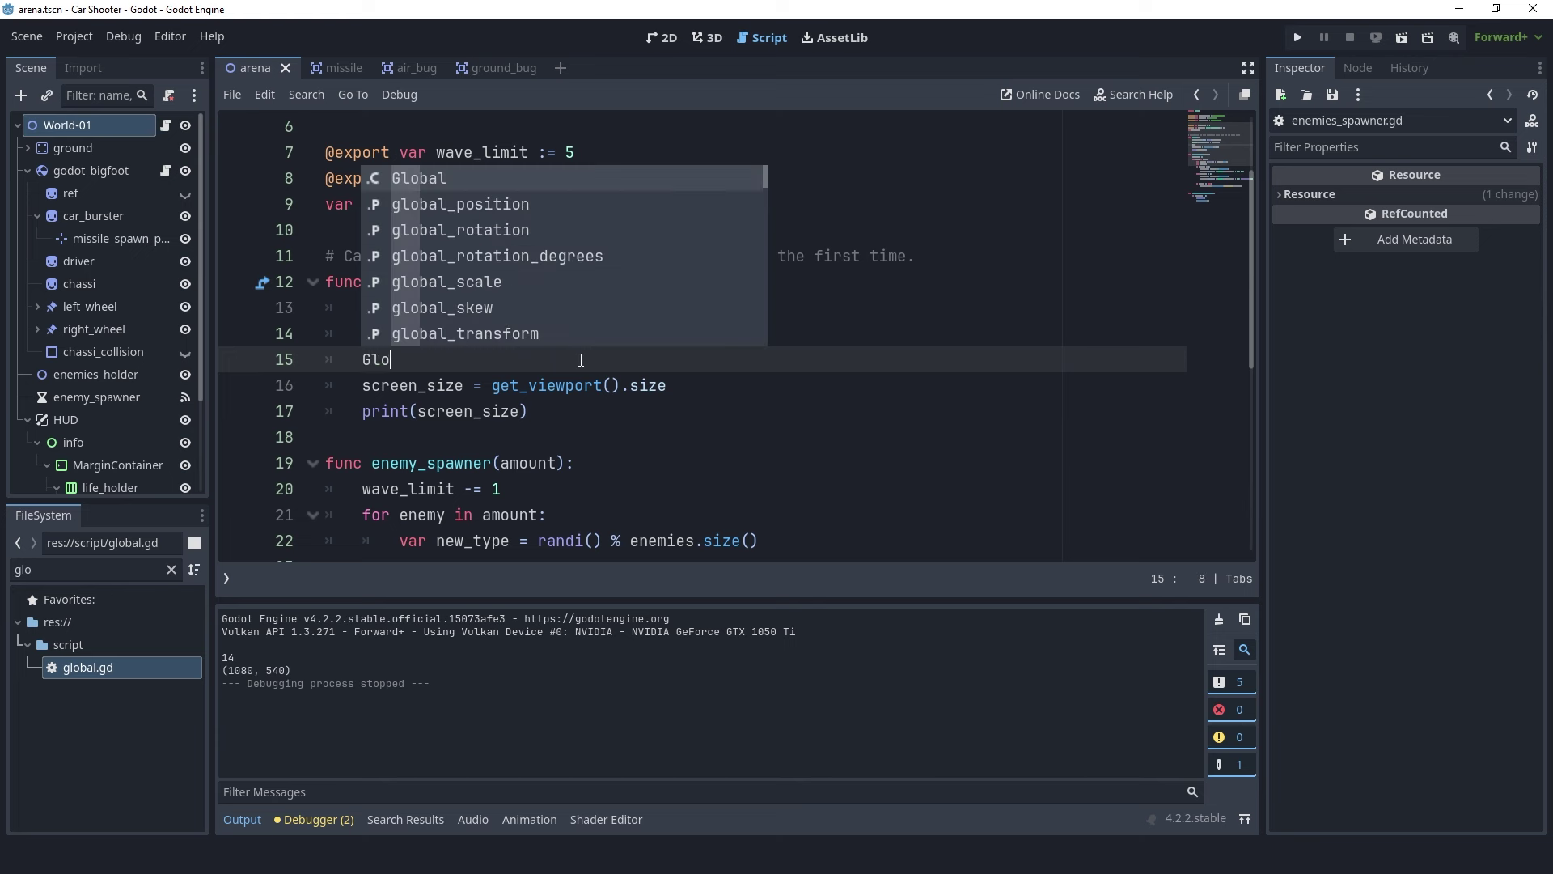
{"action": "key", "text": "Return"}
{"action": "type", "text": ".up"}
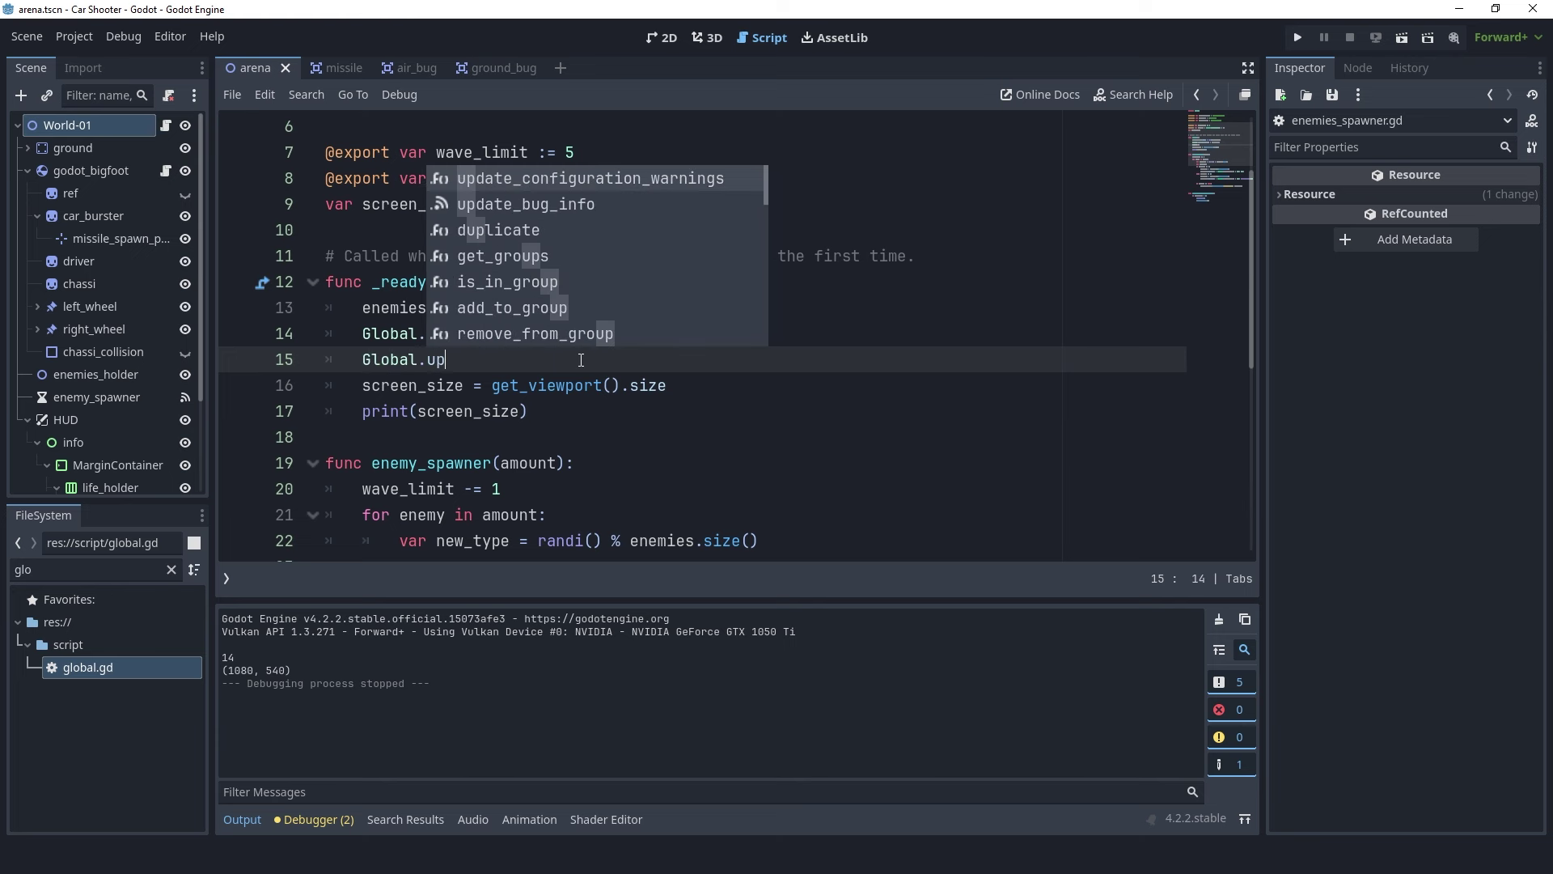
{"action": "key", "text": "Down"}
{"action": "key", "text": "Return"}
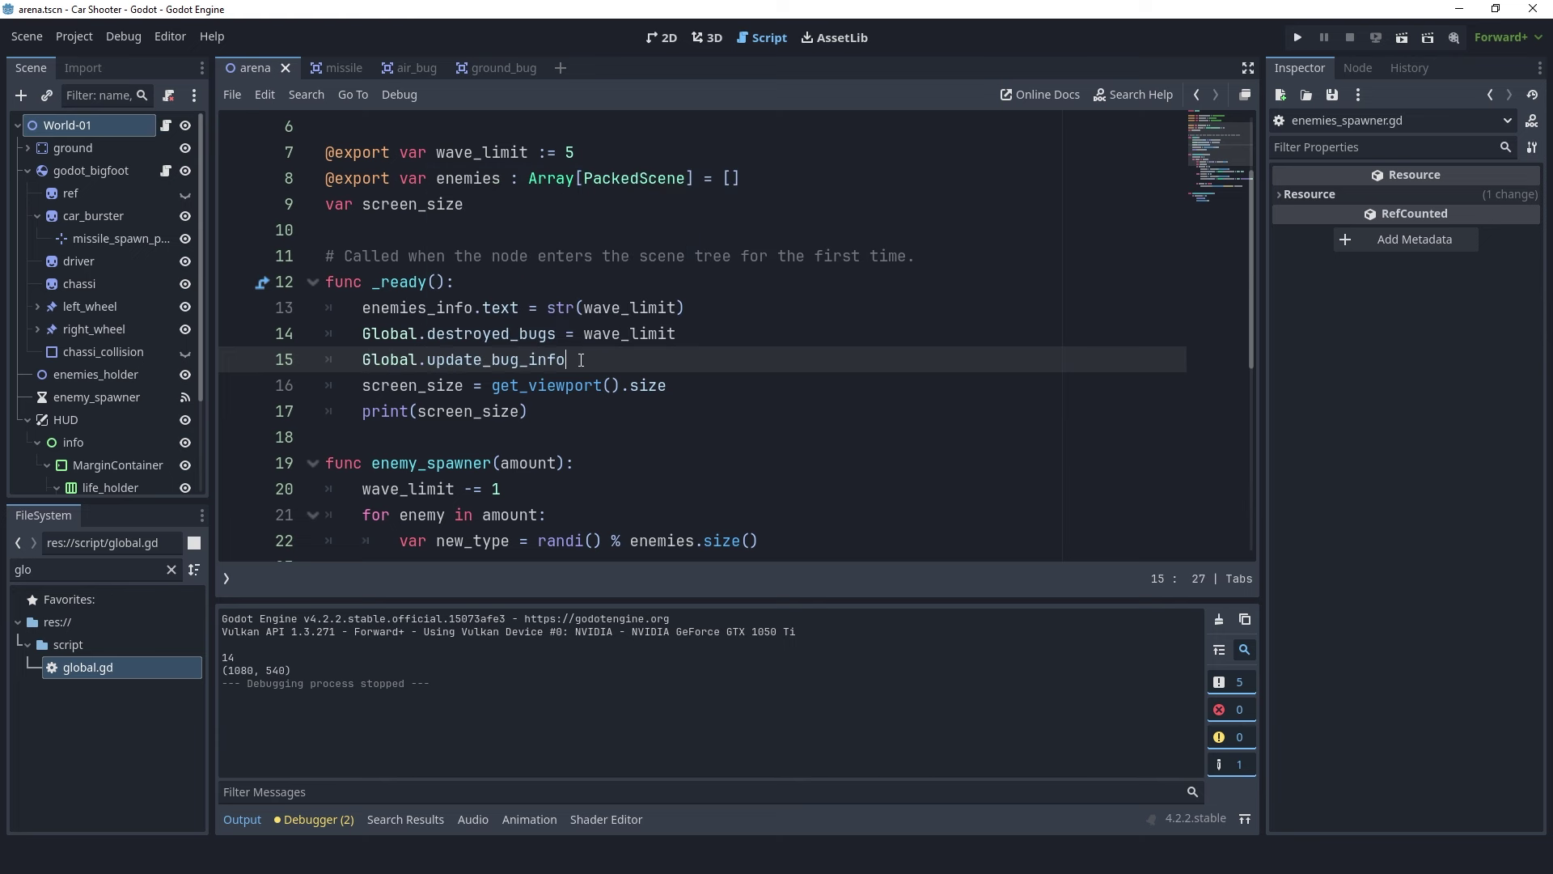
{"action": "type", "text": ".conn"}
{"action": "key", "text": "Return"}
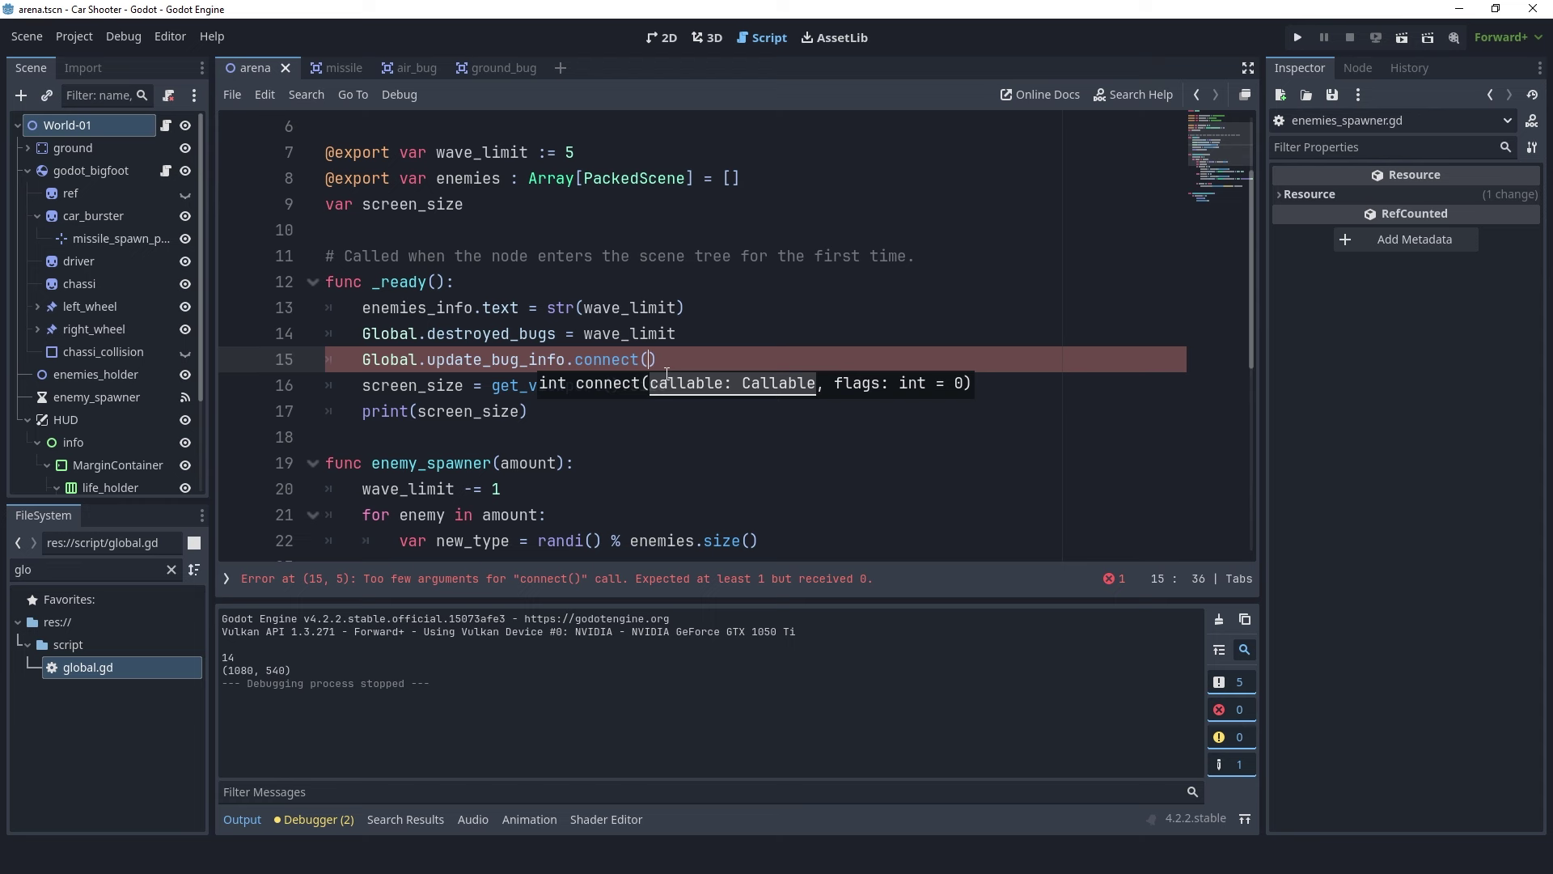
{"action": "type", "text": "update"}
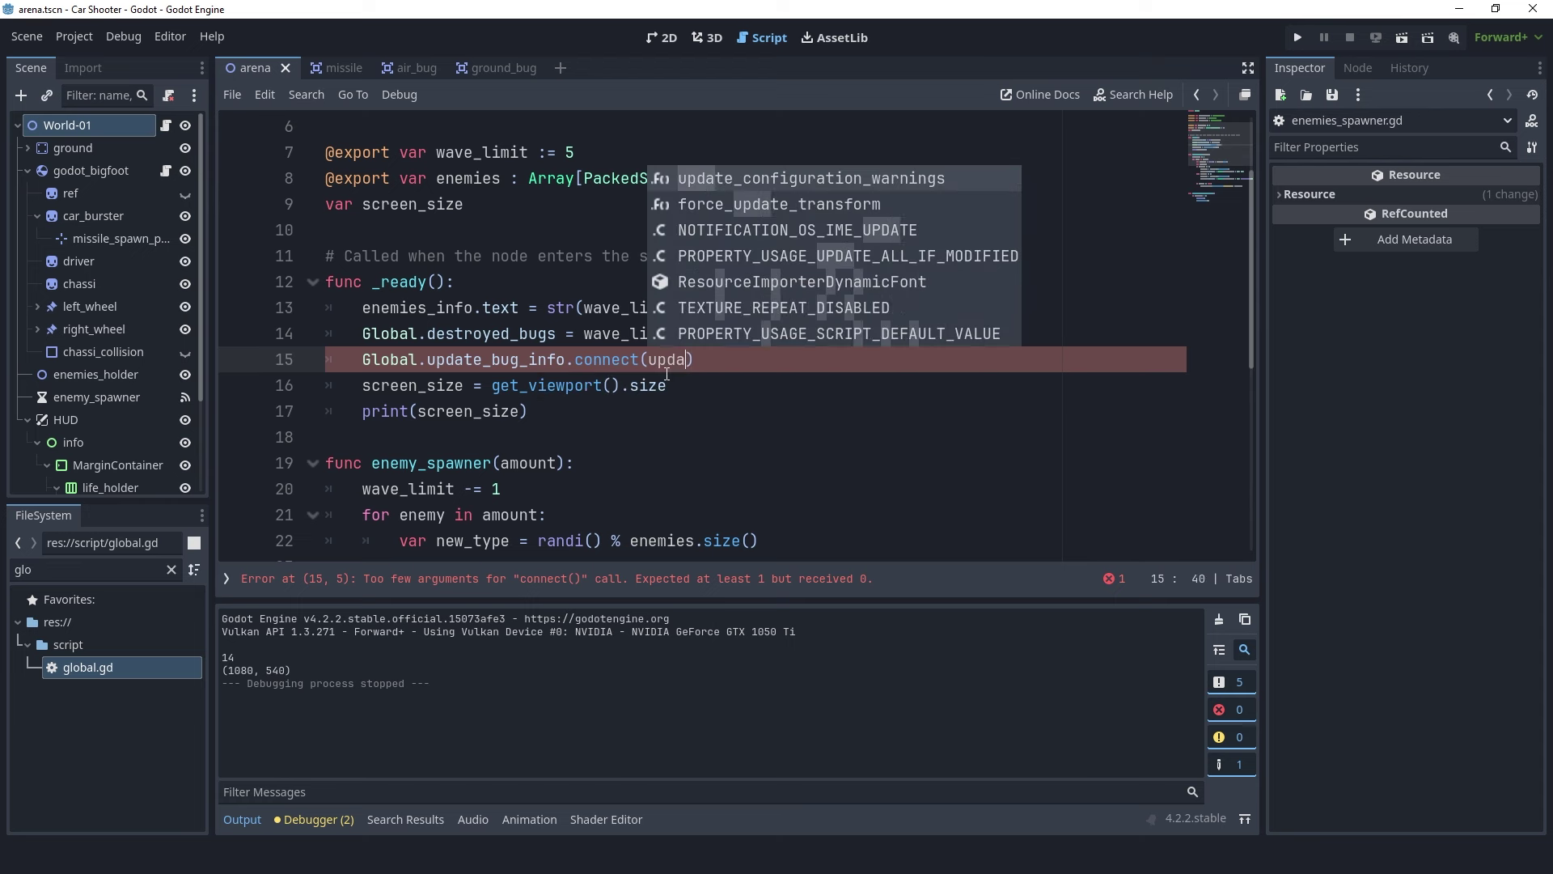
{"action": "type", "text": "_enemies"}
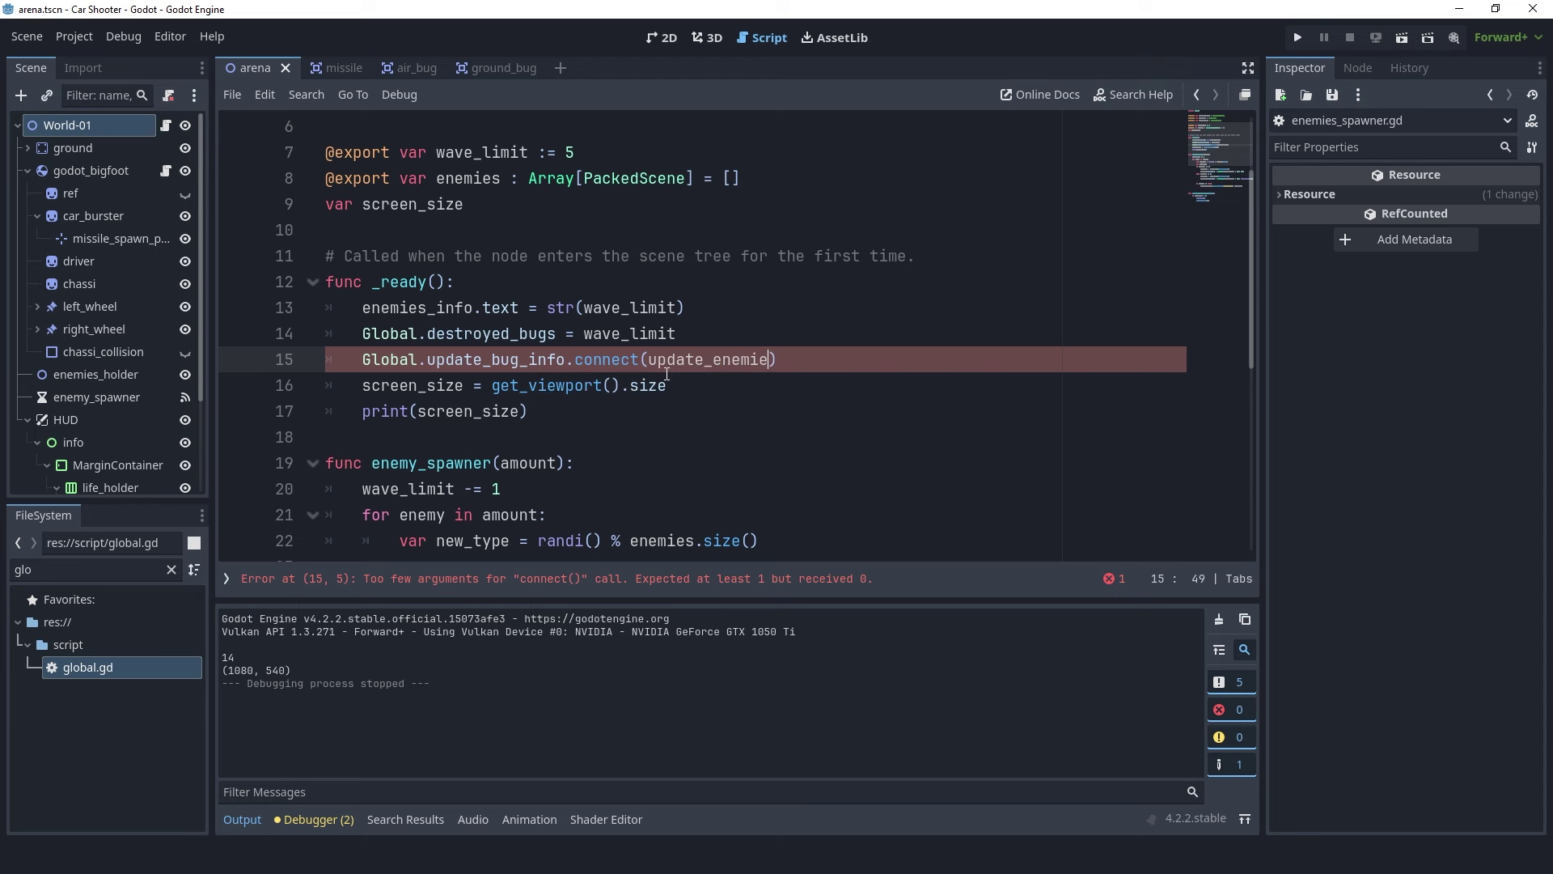
{"action": "type", "text": "_count"}
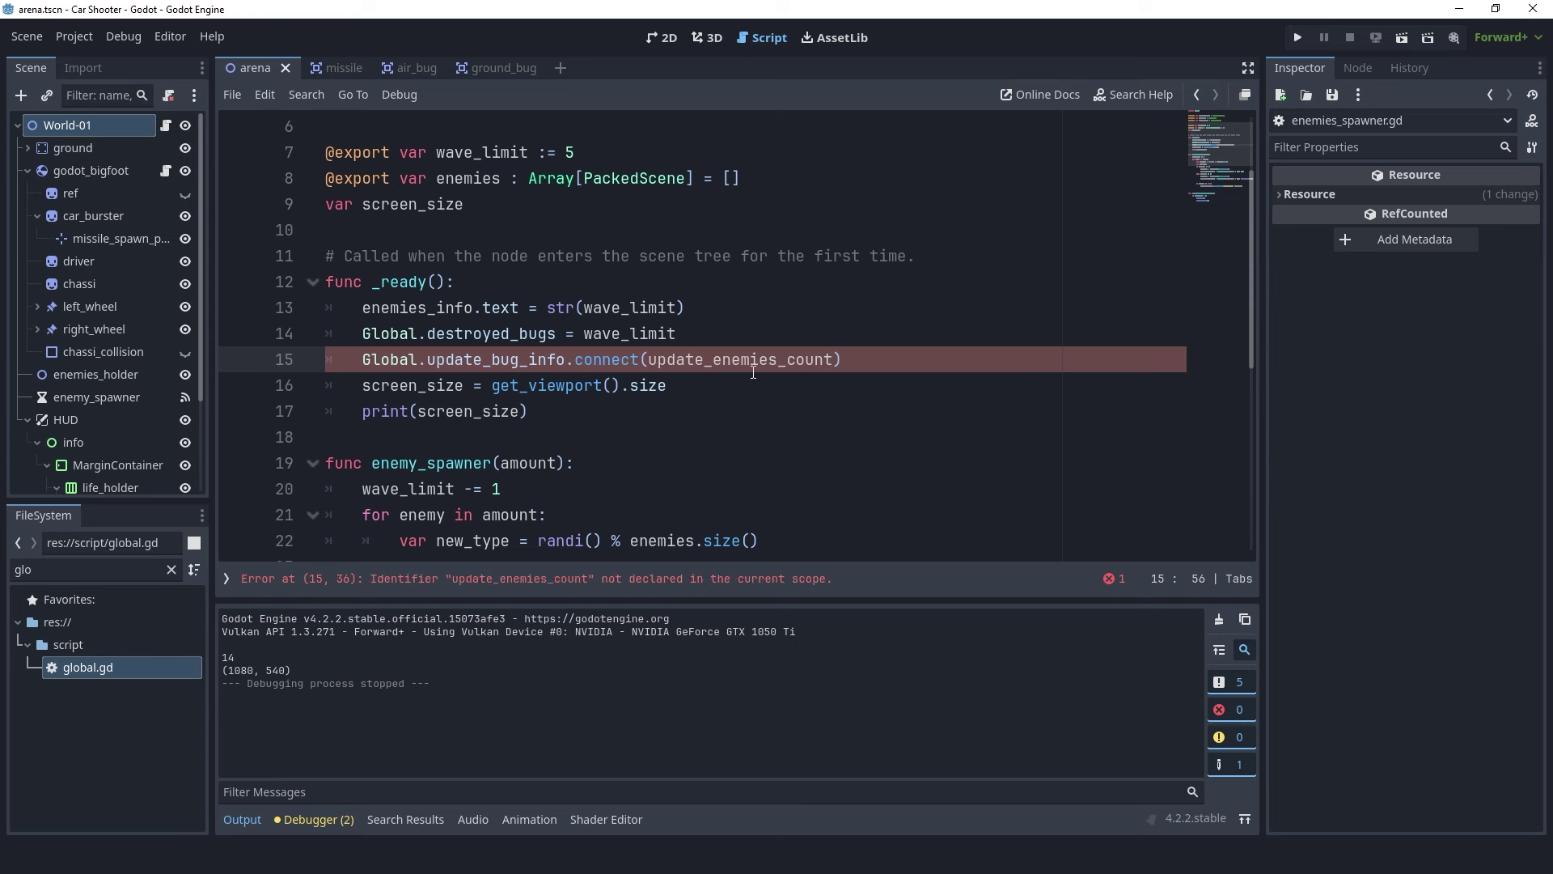
{"action": "left_click", "coordinate": [651, 359], "text": "shift"}
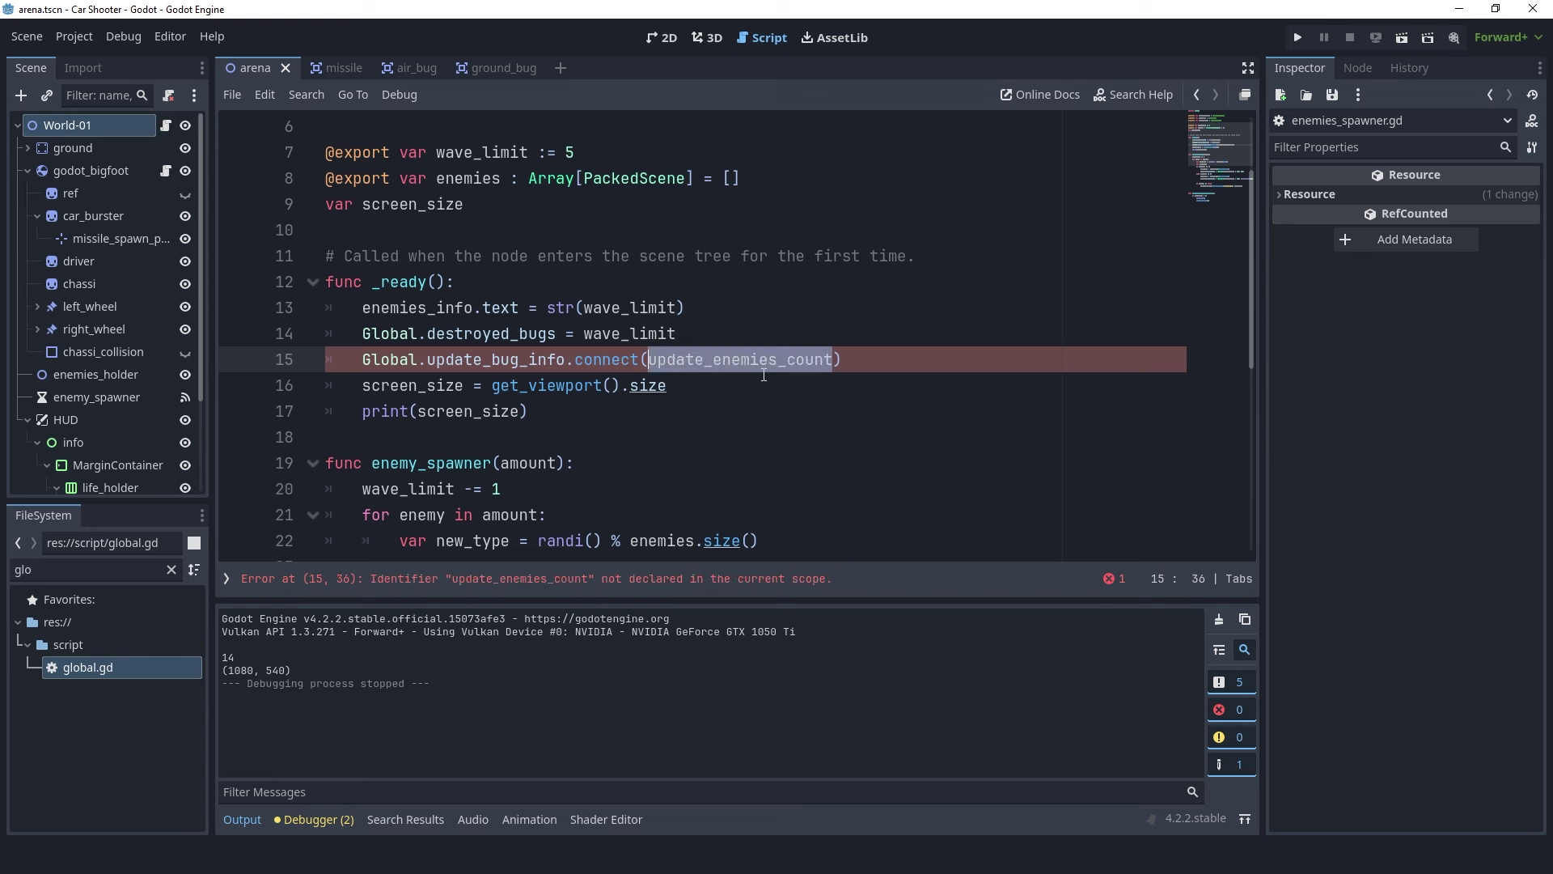
Step: Add func update_enemies_count(value): at the end of the spawner script
{"action": "key", "text": "ctrl+End"}
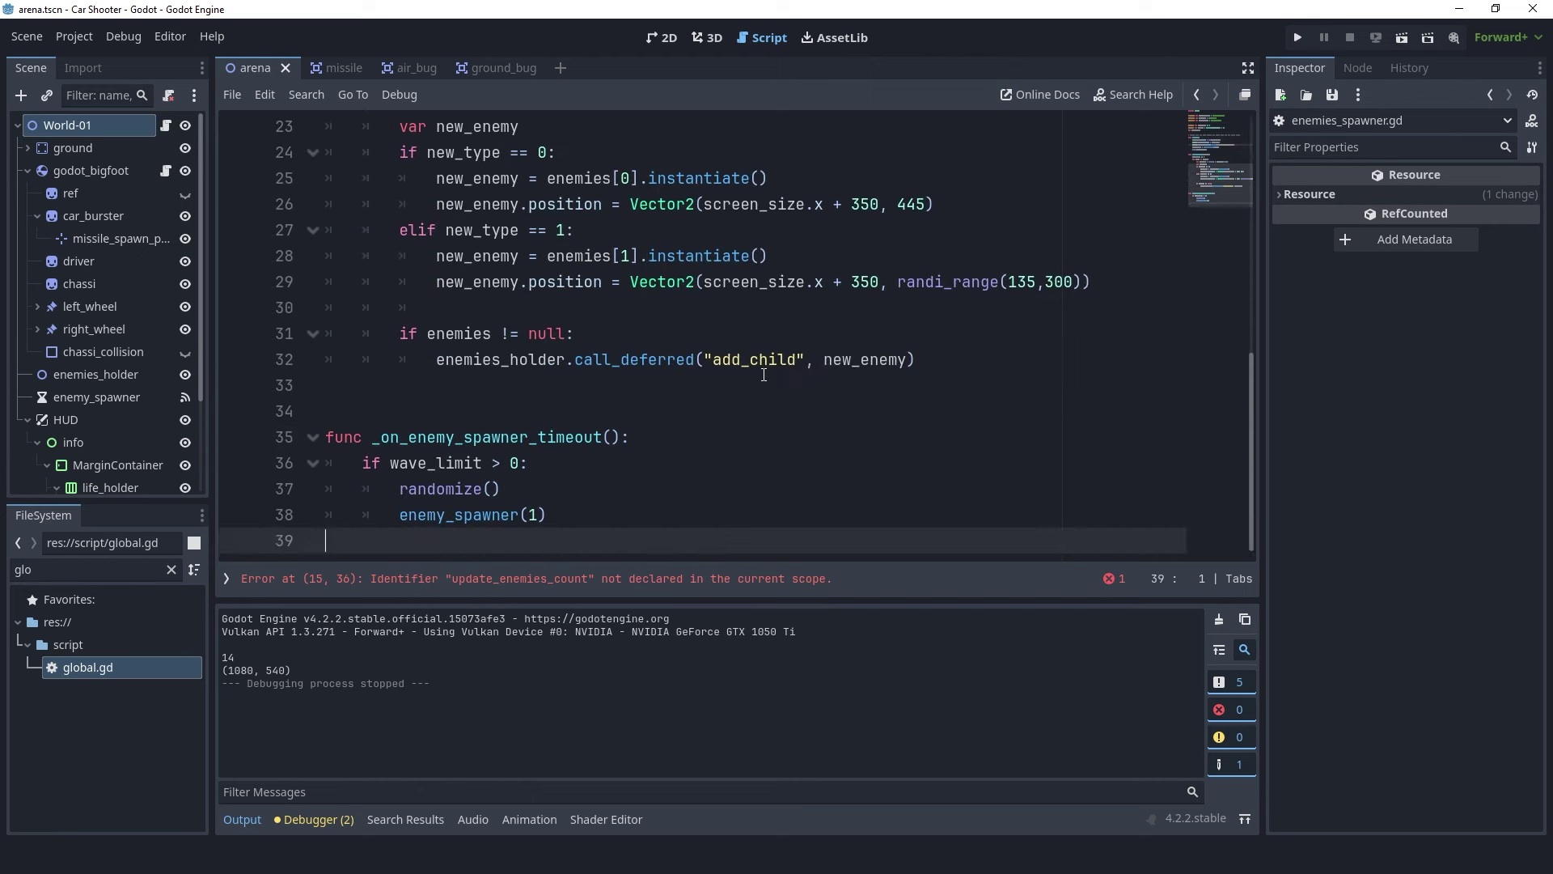
{"action": "key", "text": "Return"}
{"action": "type", "text": "fun"}
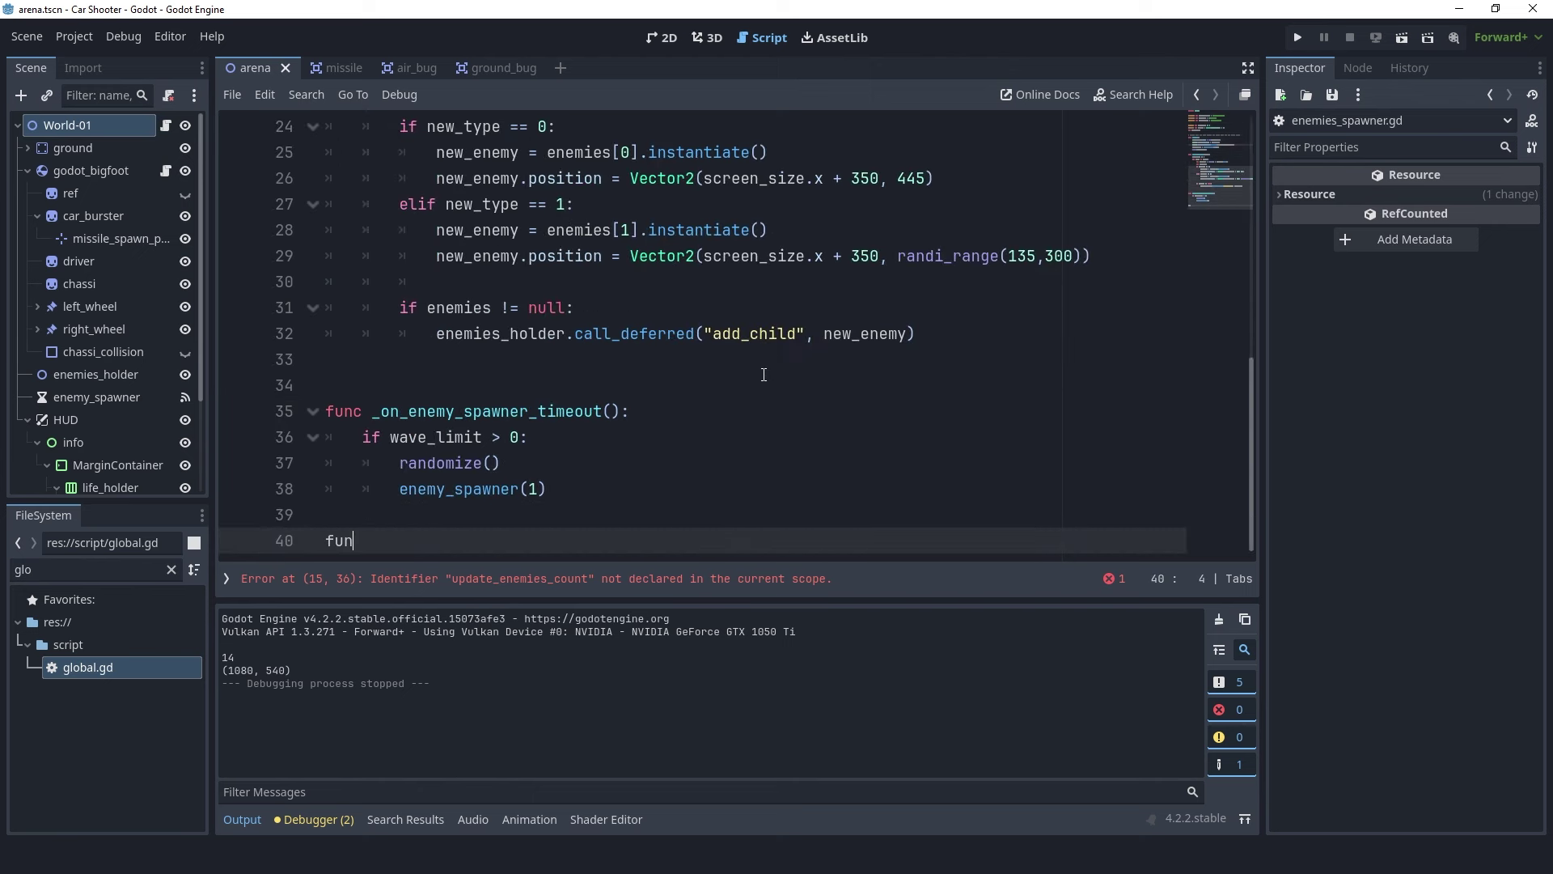
{"action": "type", "text": "c"}
{"action": "type", "text": "update_enemies_count"}
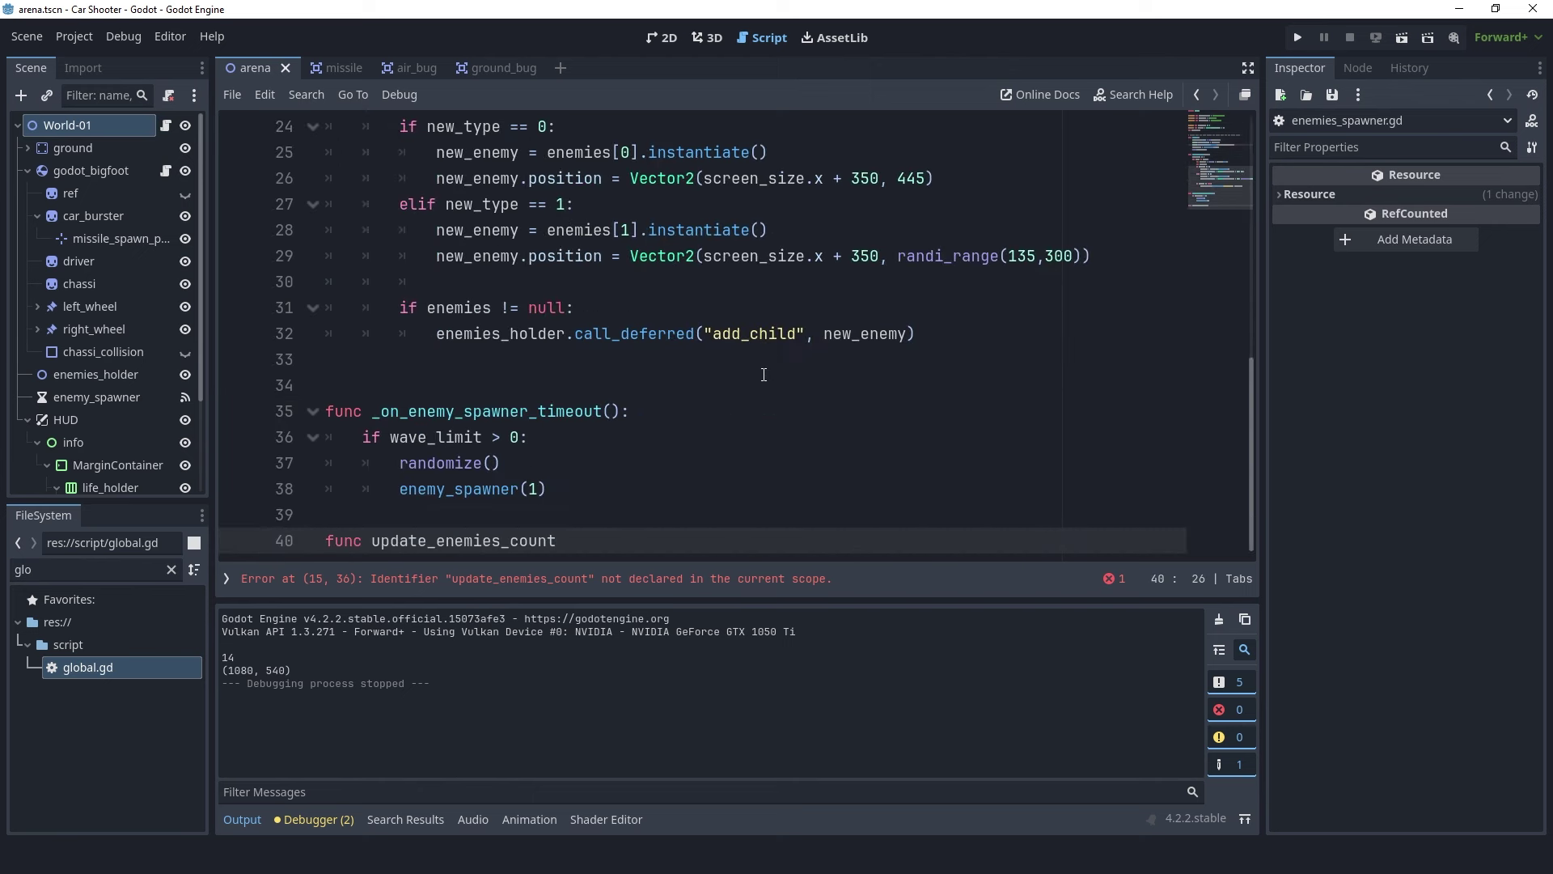
{"action": "type", "text": "()"}
{"action": "key", "text": "Left"}
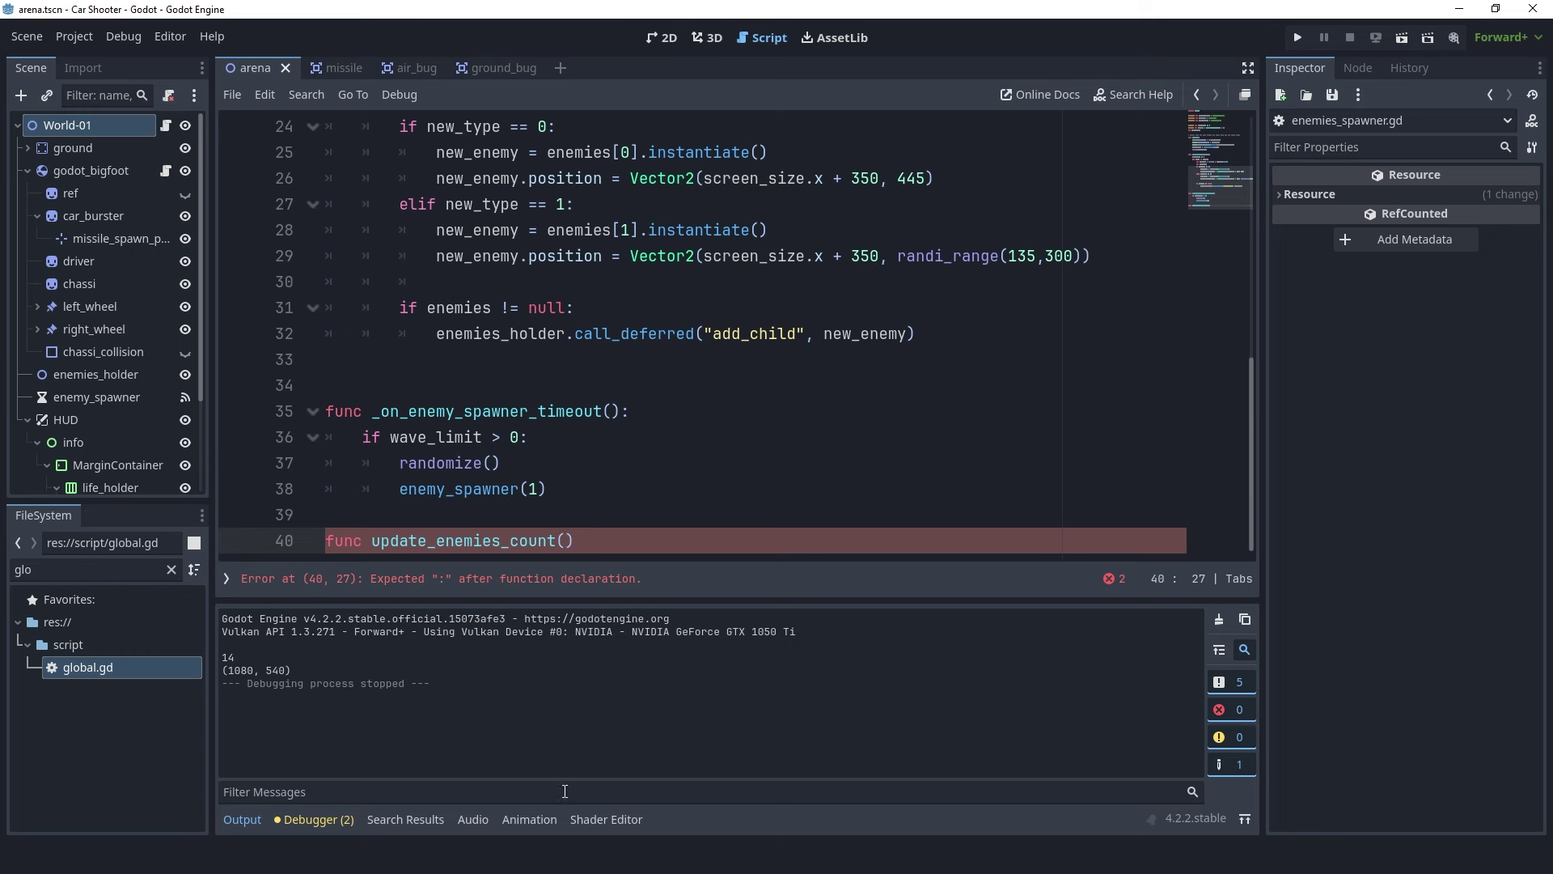
{"action": "type", "text": "value"}
{"action": "type", "text": "):"}
{"action": "key", "text": "Return"}
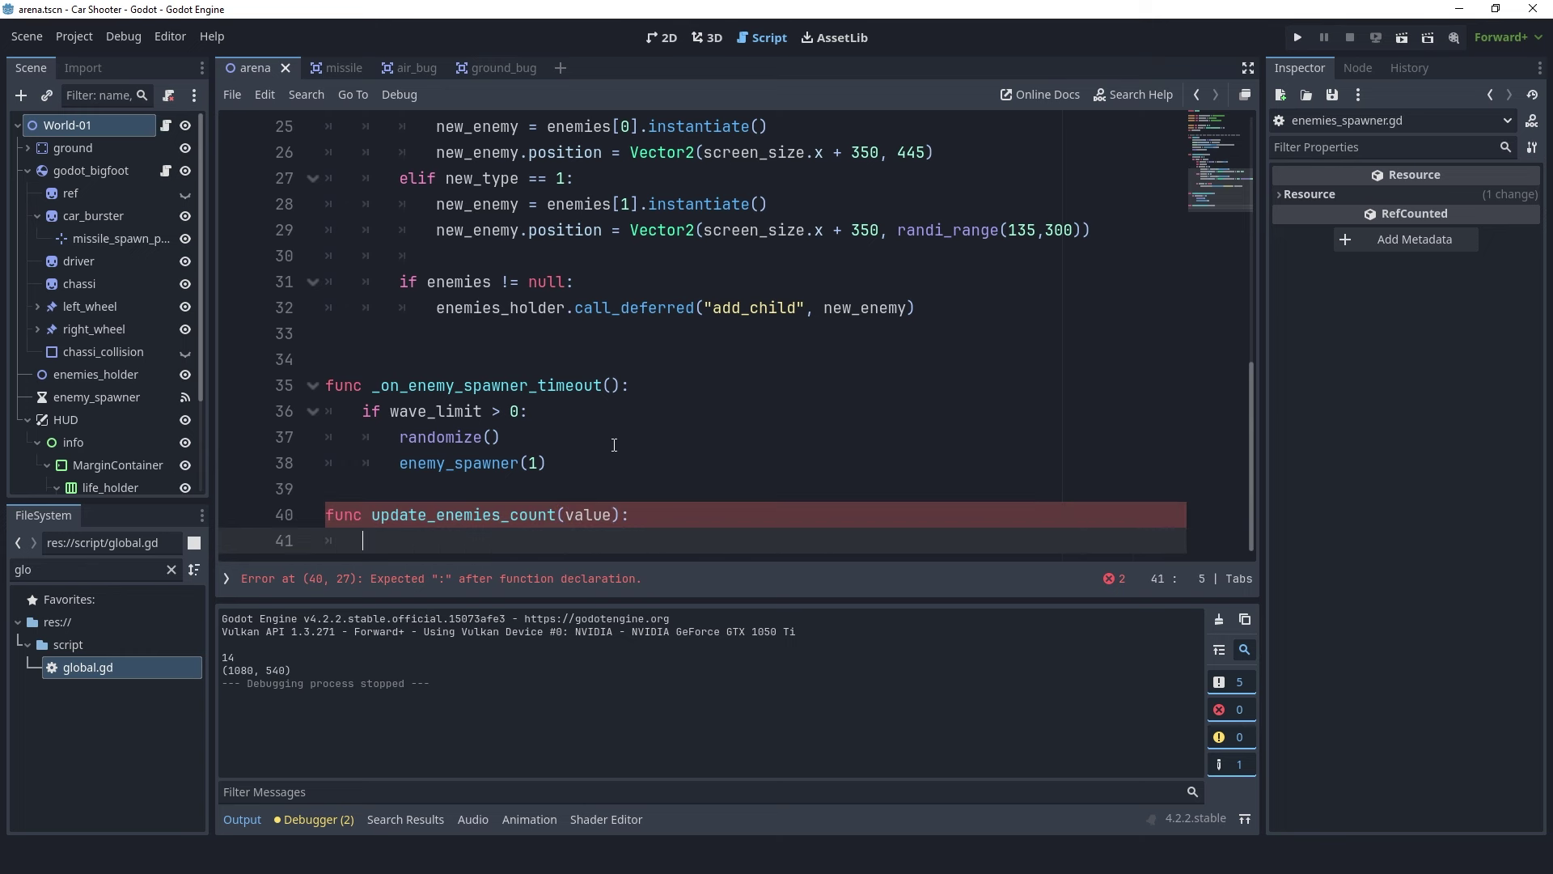
Step: Give it the body enemies_info.text = str("%02d" % Global.destroyed_bugs) and collapse the Output panel
{"action": "type", "text": "en"}
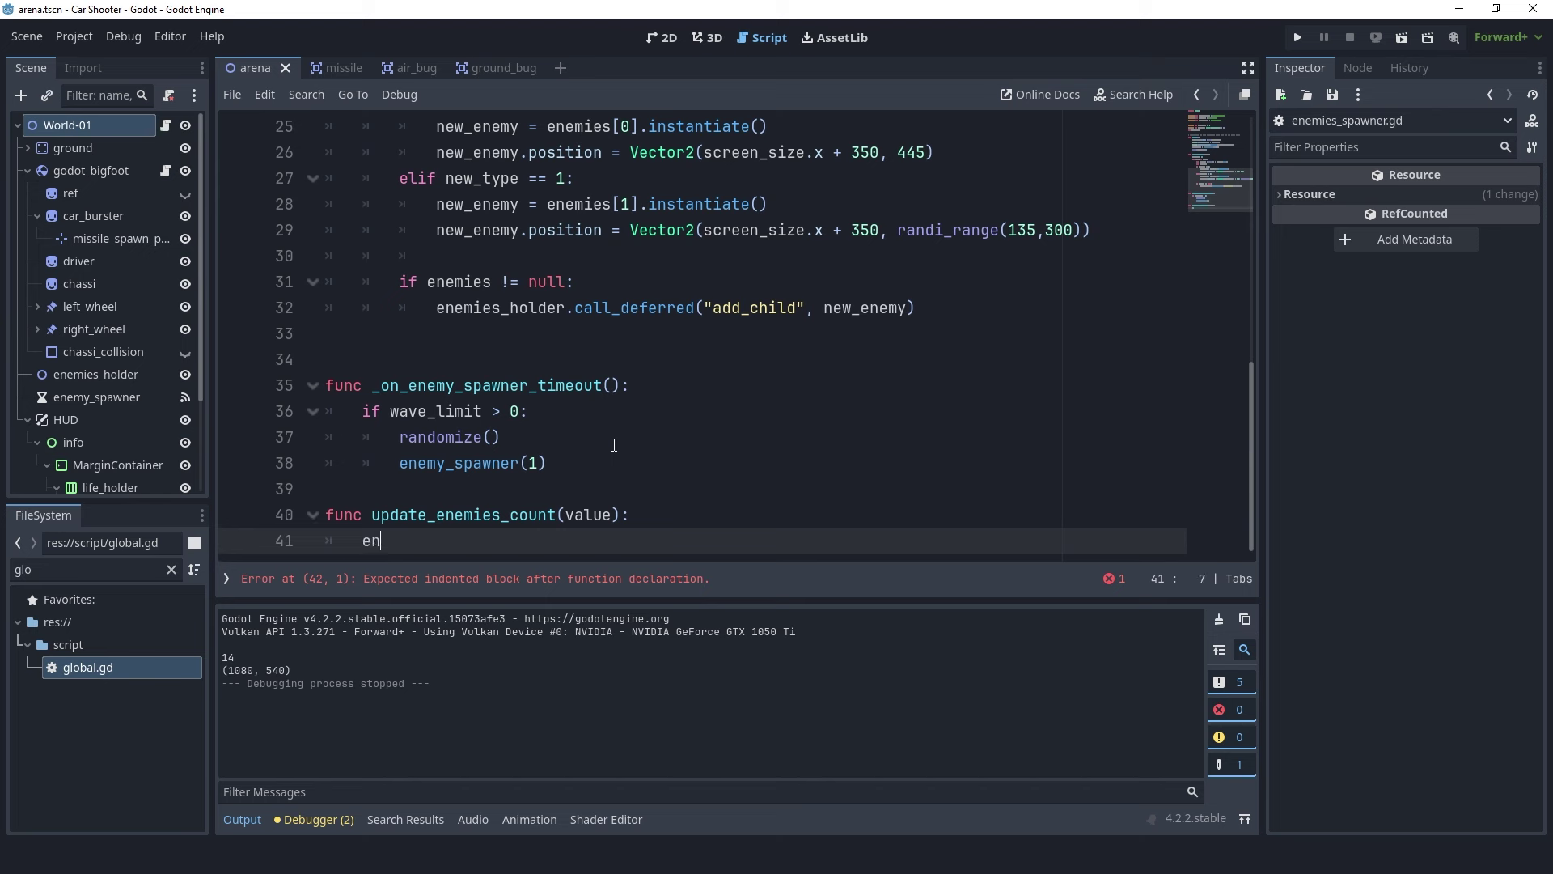
{"action": "type", "text": "e"}
{"action": "key", "text": "Down"}
{"action": "key", "text": "Down"}
{"action": "key", "text": "Return"}
{"action": "type", "text": "text = "}
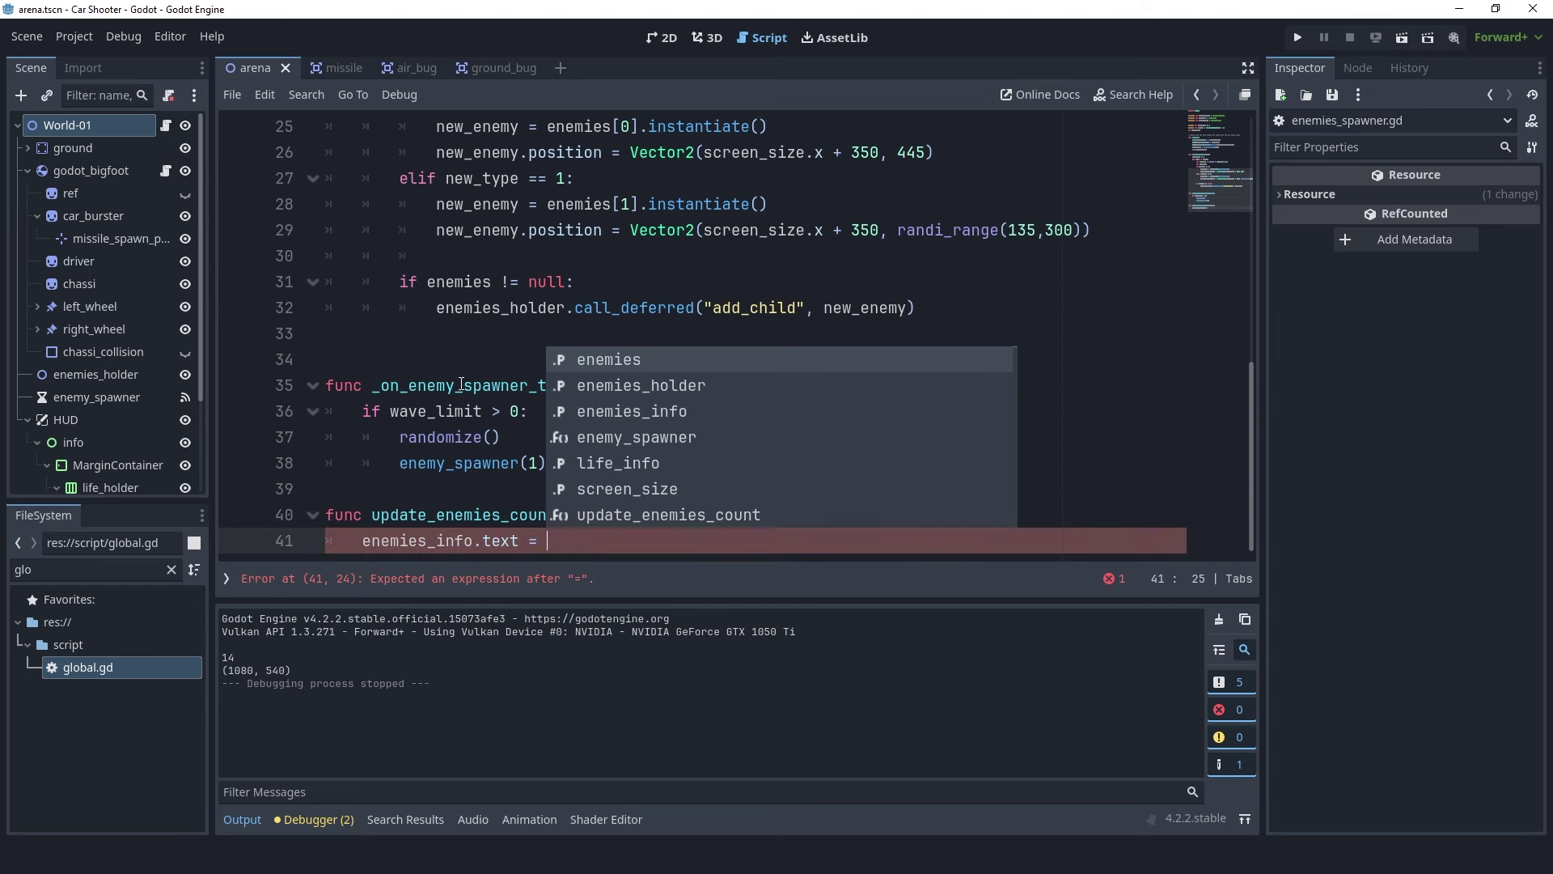
{"action": "type", "text": "()"}
{"action": "key", "text": "Left"}
{"action": "key", "text": "Left"}
{"action": "type", "text": "str"}
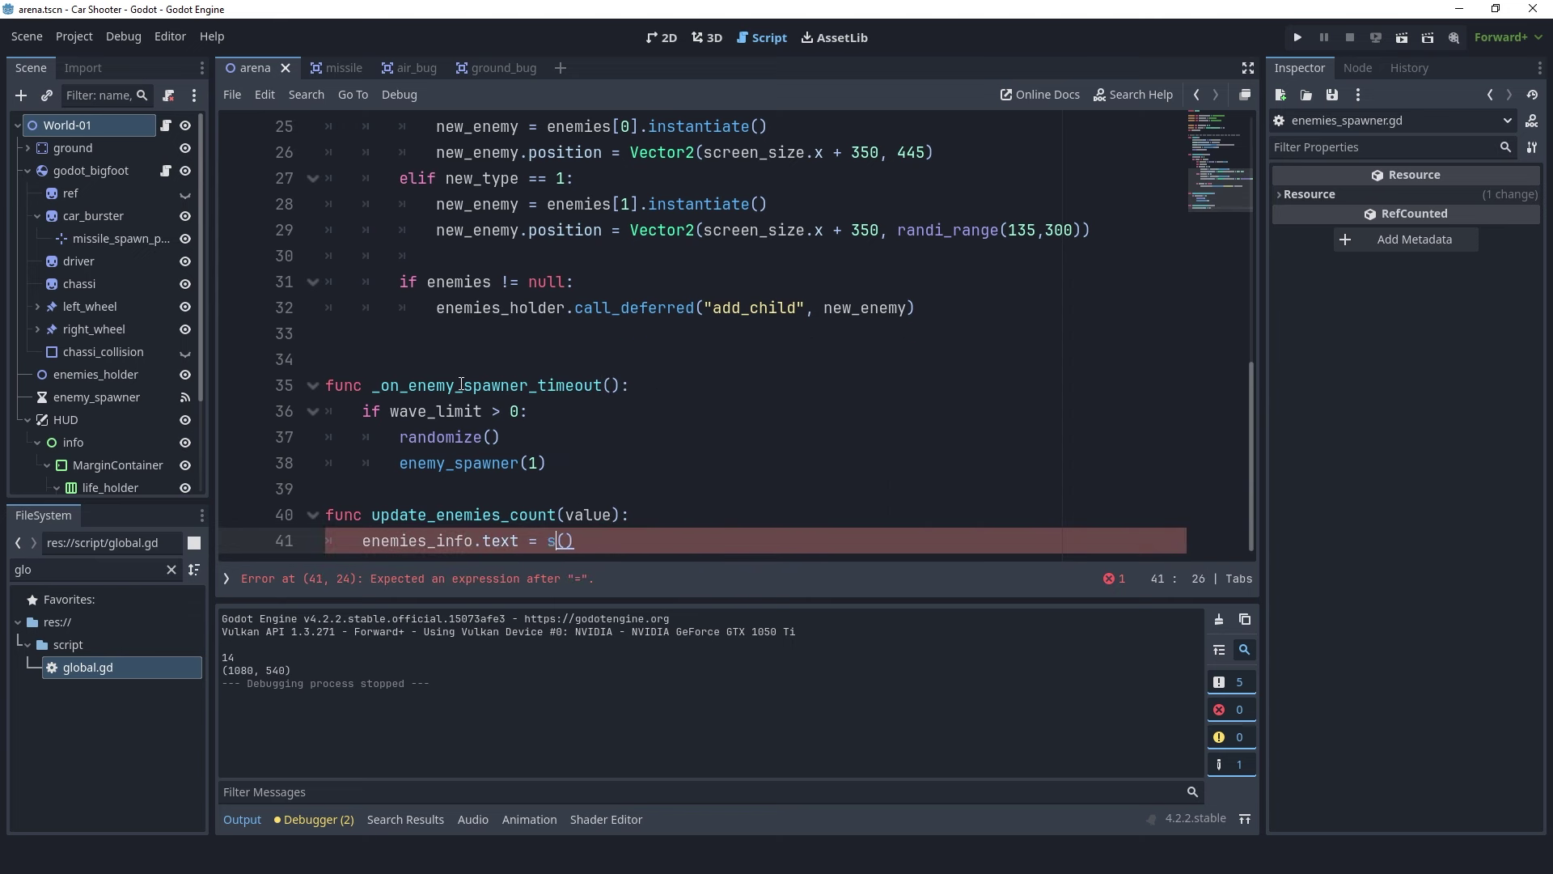
{"action": "key", "text": "Right"}
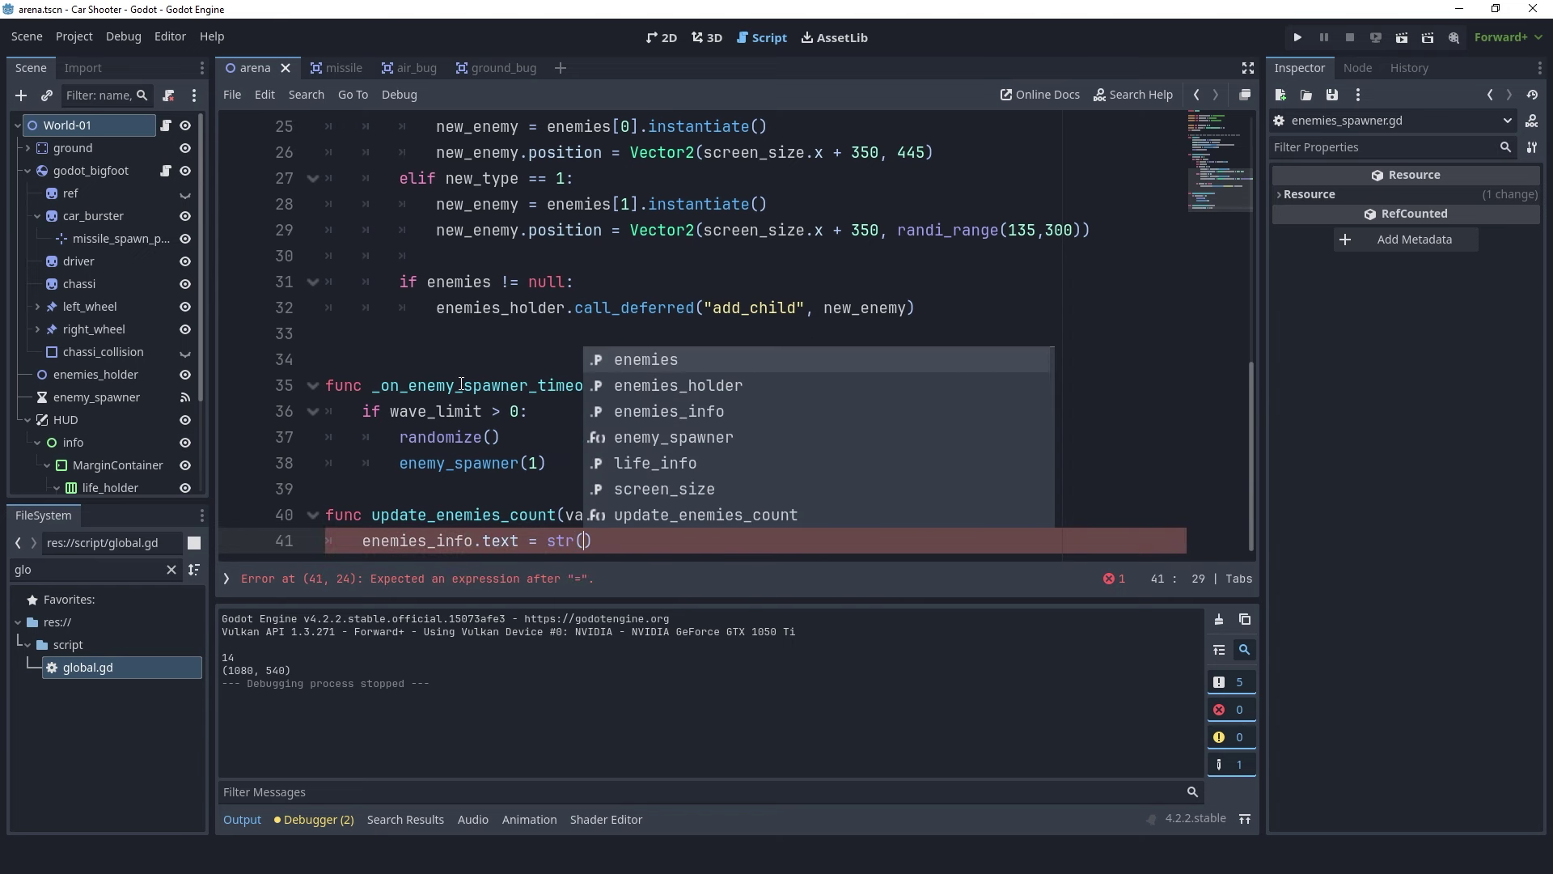
{"action": "type", "text": "\""}
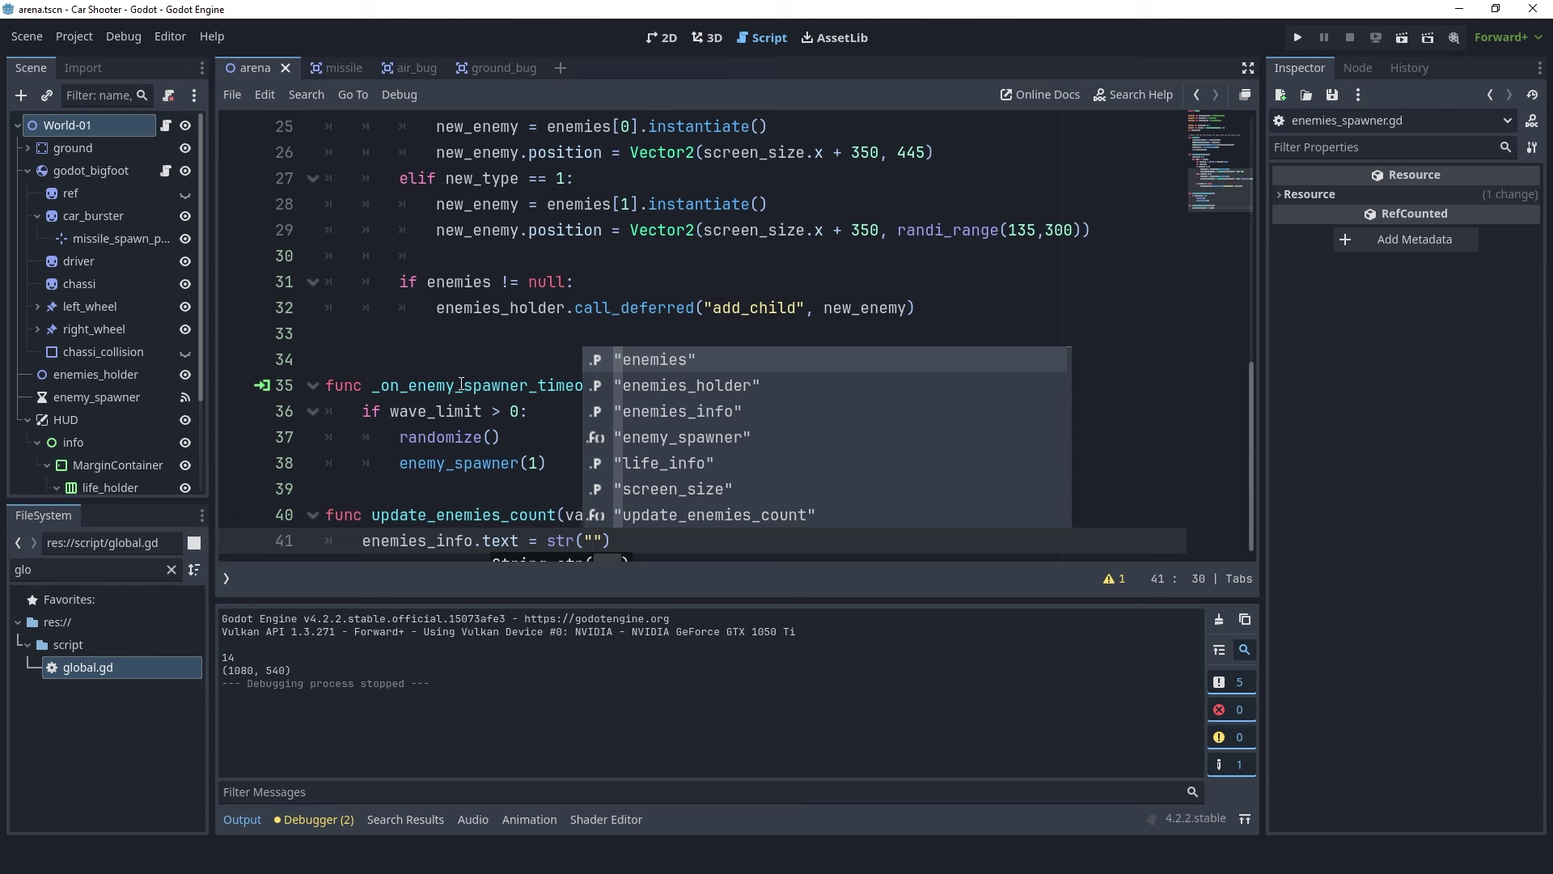
{"action": "type", "text": "%02d\""}
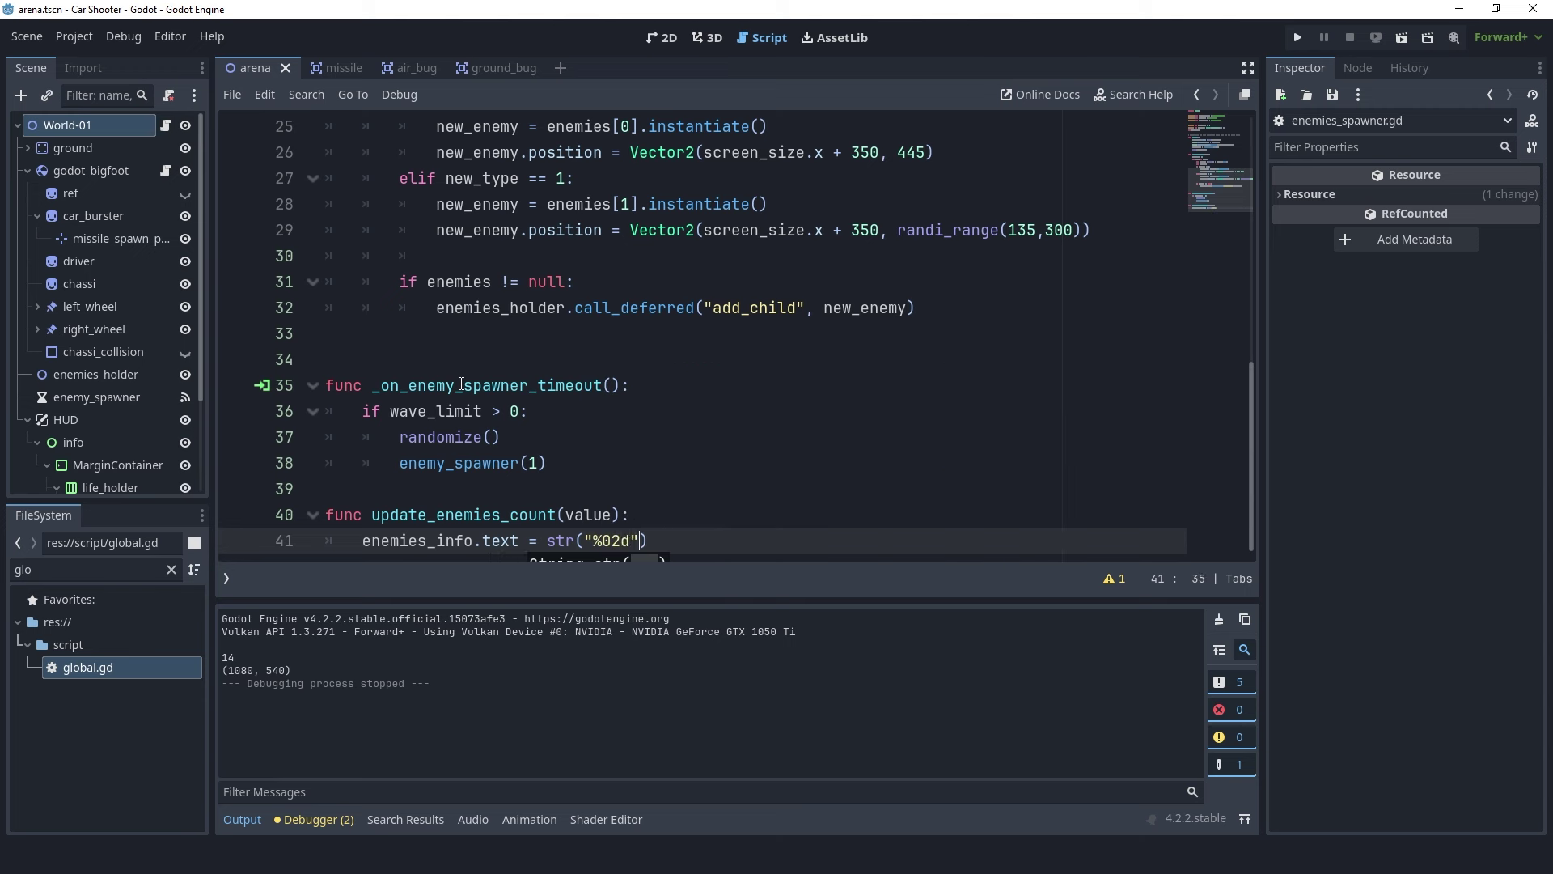
{"action": "type", "text": " % G"}
{"action": "type", "text": "lobal.des"}
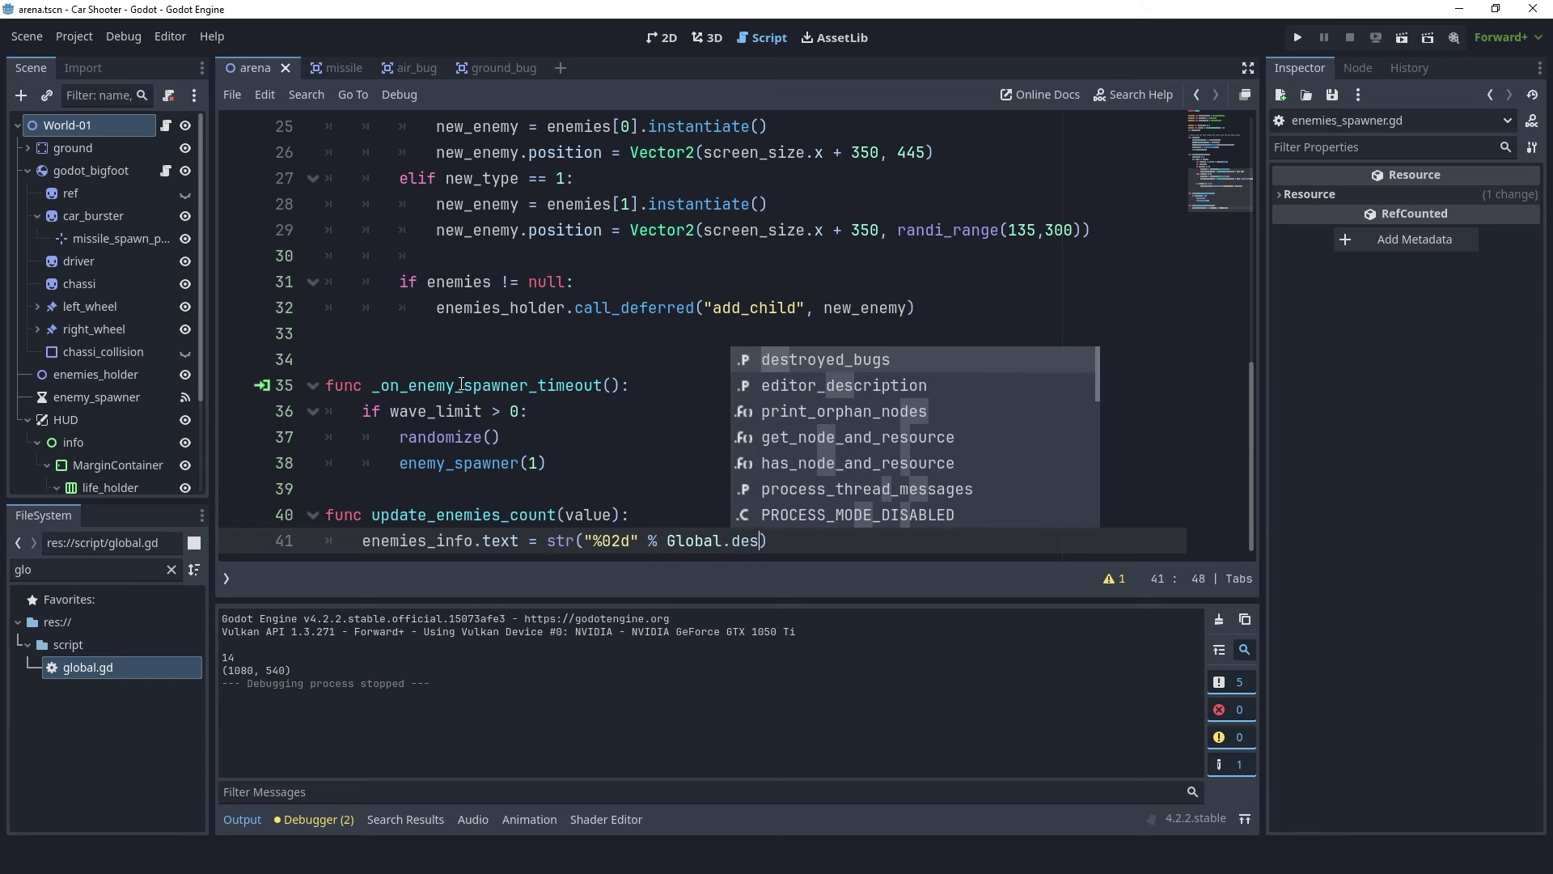
{"action": "key", "text": "Return"}
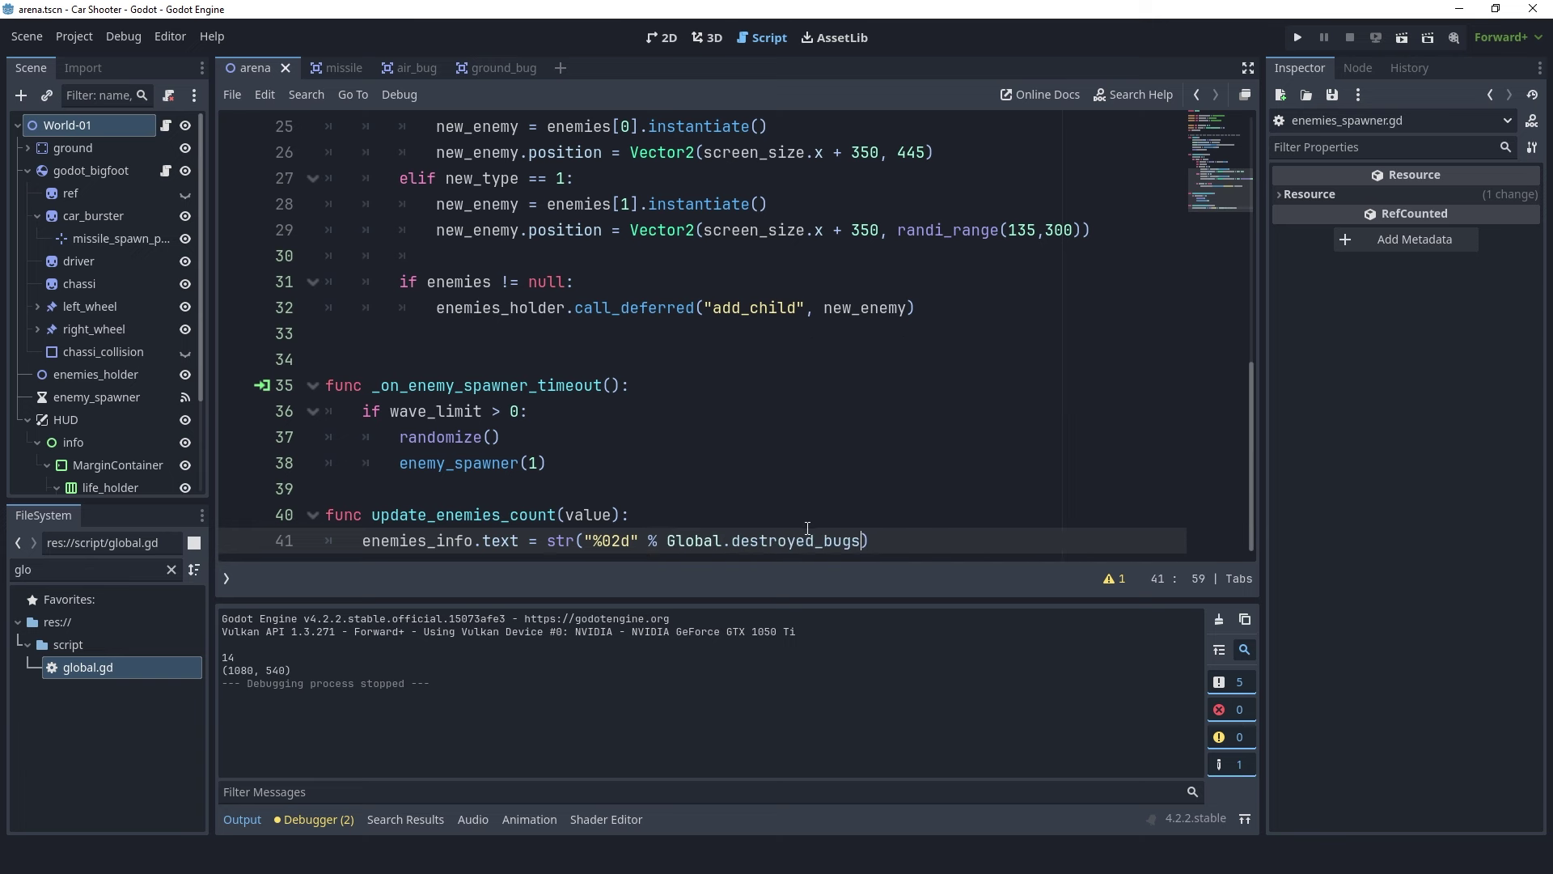
{"action": "left_click", "coordinate": [241, 822]}
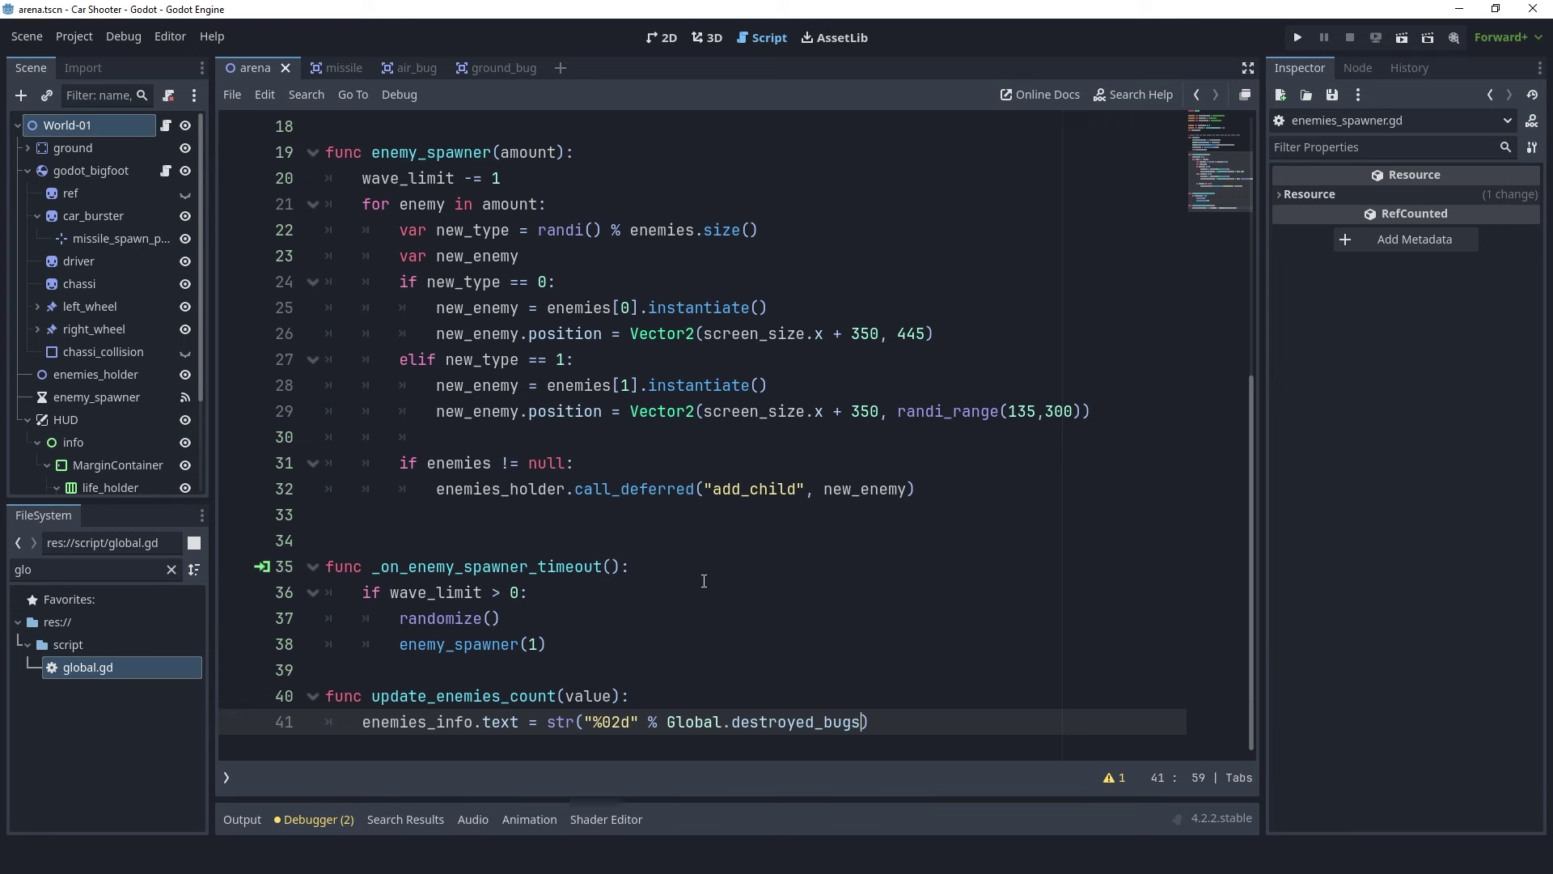
Step: In ground_bug's _on_area_entered, add Global.destroyed_bugs -= 1 below the print line
{"action": "left_click", "coordinate": [484, 69]}
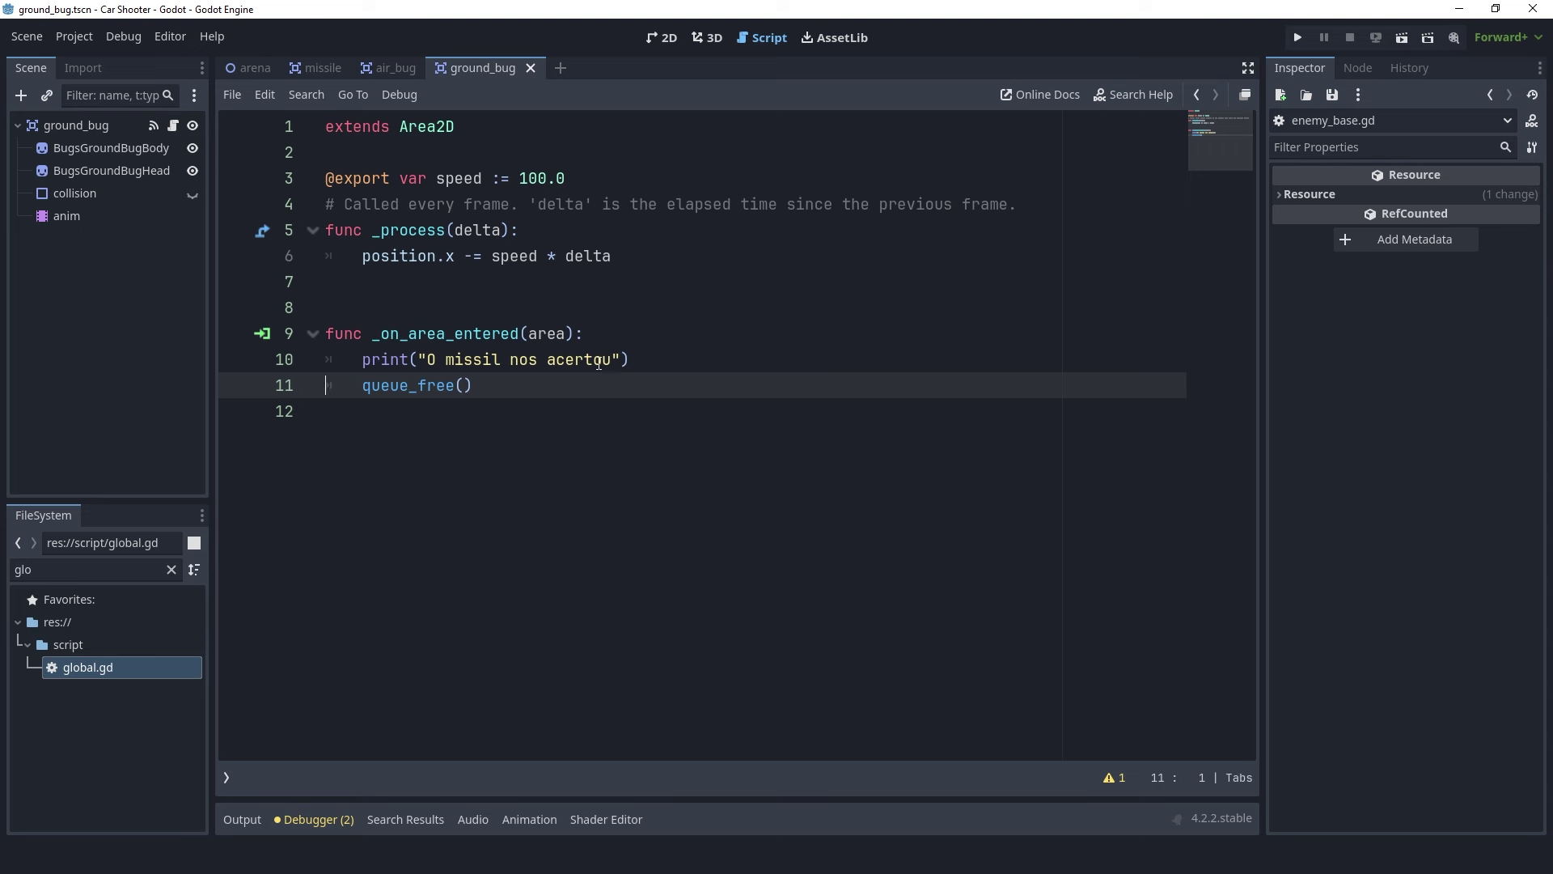
{"action": "left_click", "coordinate": [664, 364]}
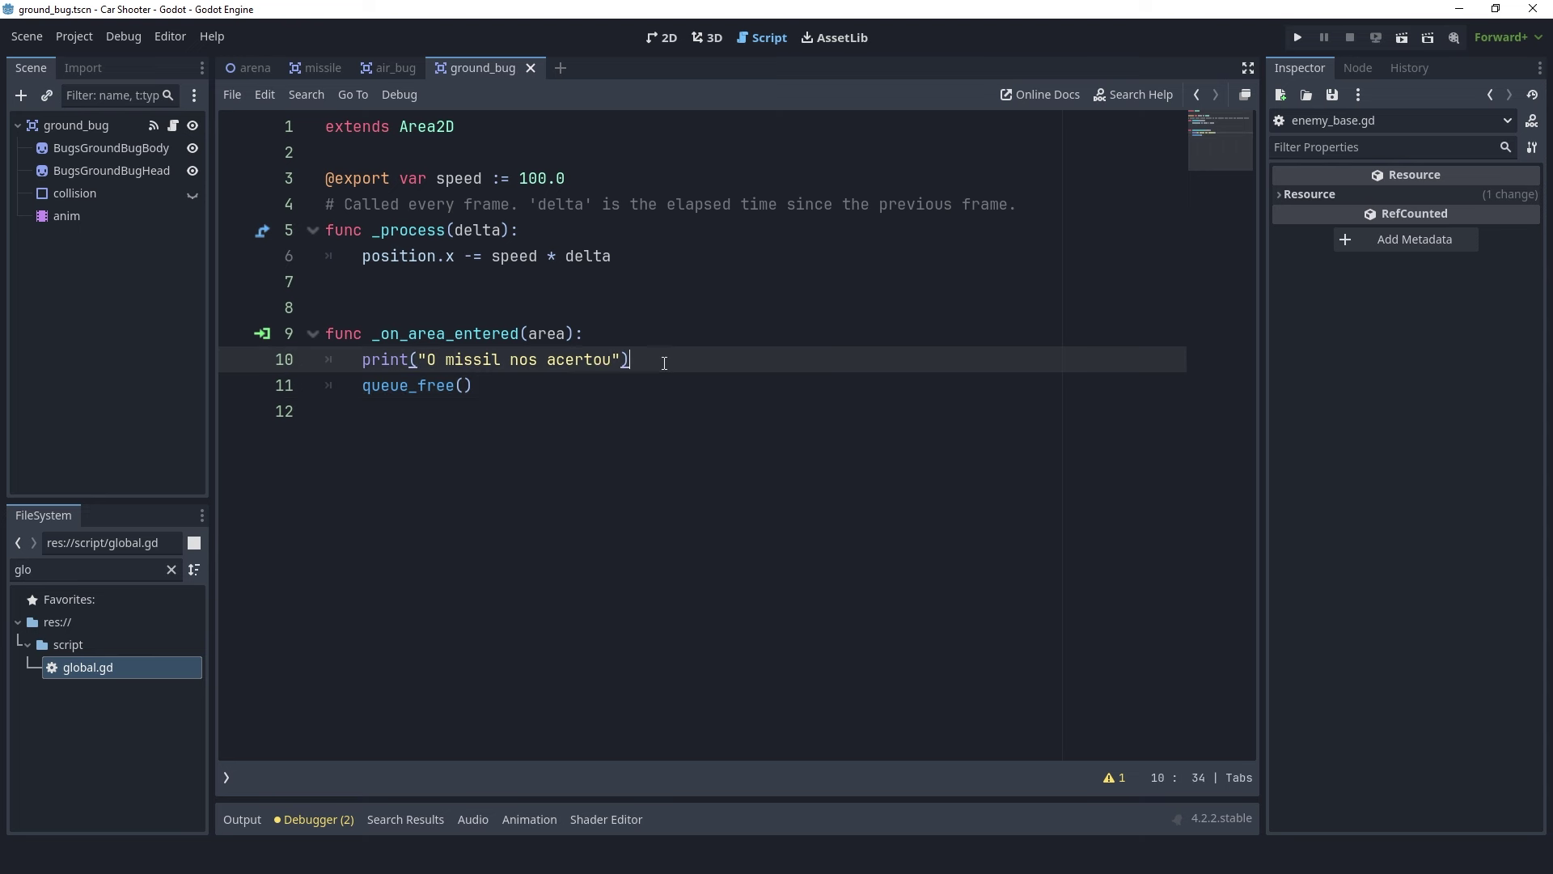
{"action": "key", "text": "Return"}
{"action": "type", "text": "Glo"}
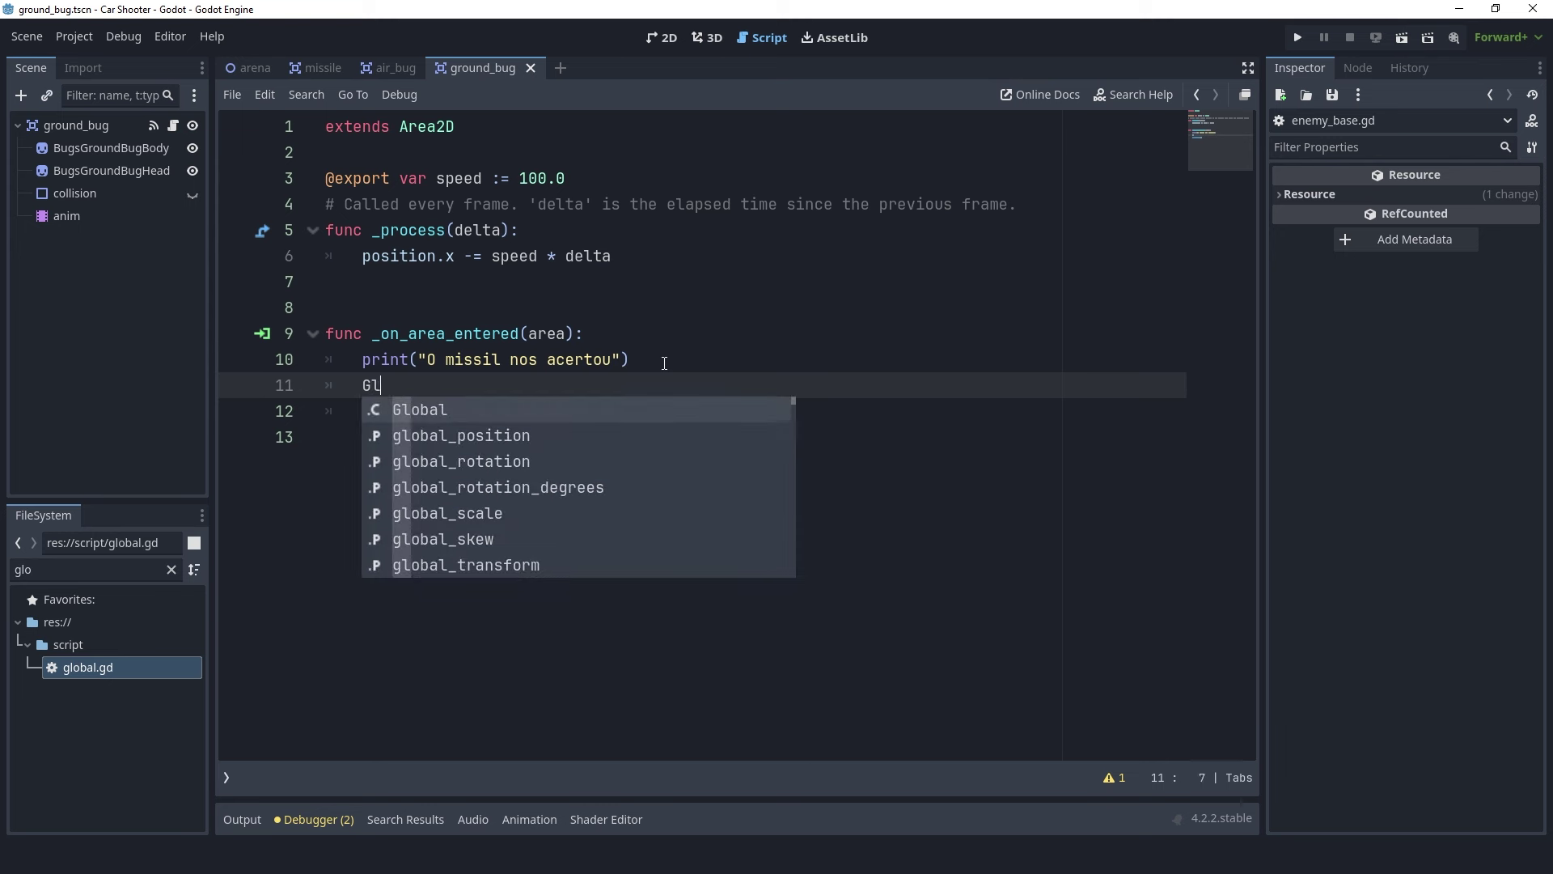
{"action": "key", "text": "Return"}
{"action": "type", "text": ".d"}
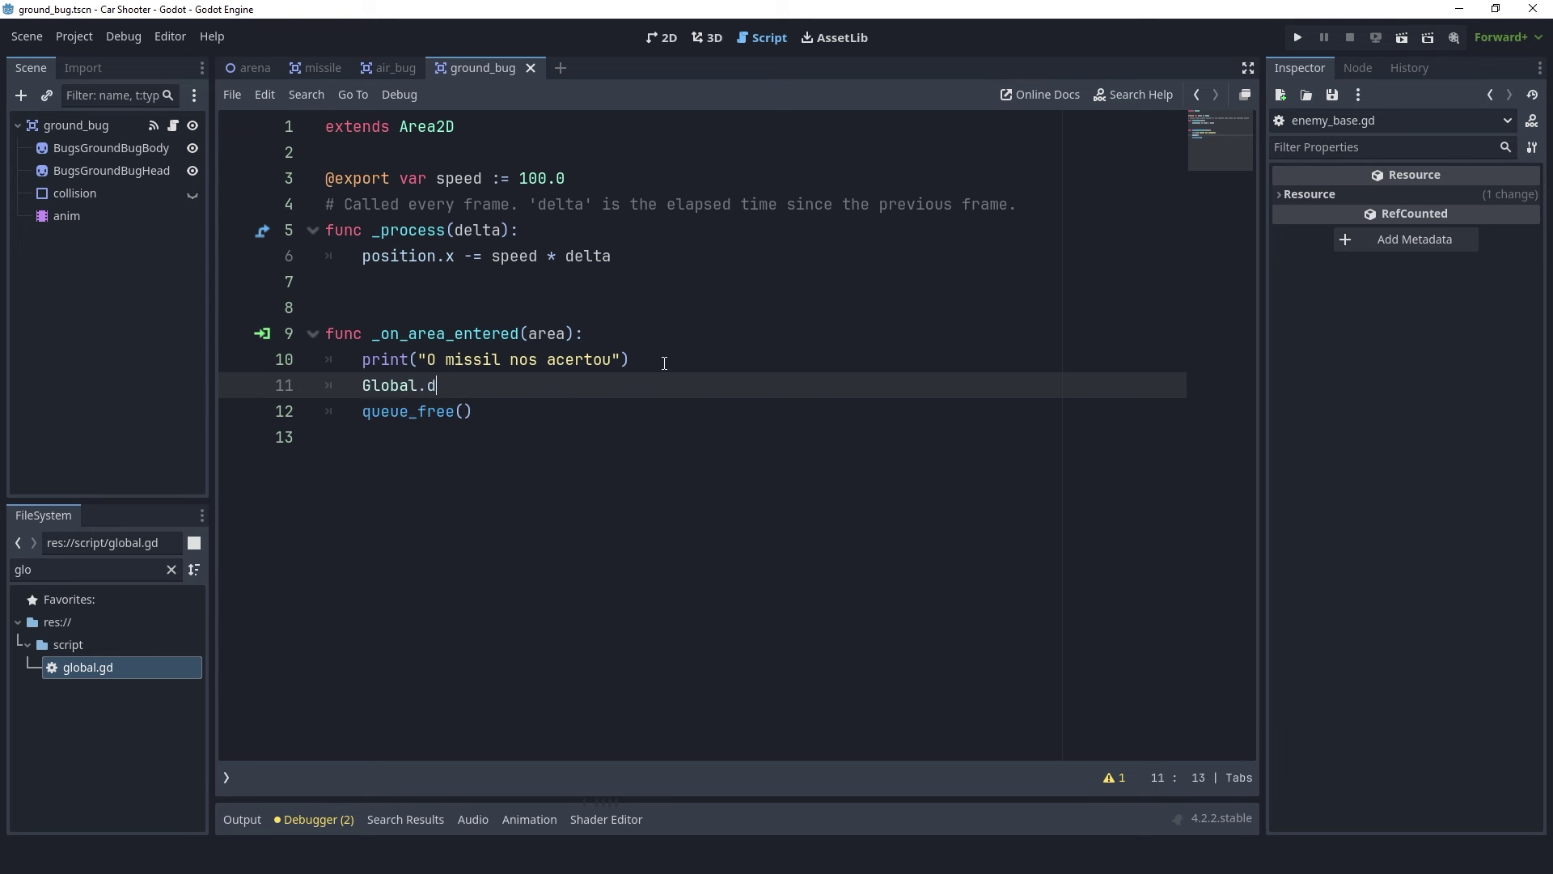
{"action": "type", "text": "es"}
{"action": "key", "text": "Return"}
{"action": "type", "text": "-= 1"}
Step: Return to the arena in the 2D view and test-run it, confirming REMAINING BUGS: 14
{"action": "left_click", "coordinate": [250, 68]}
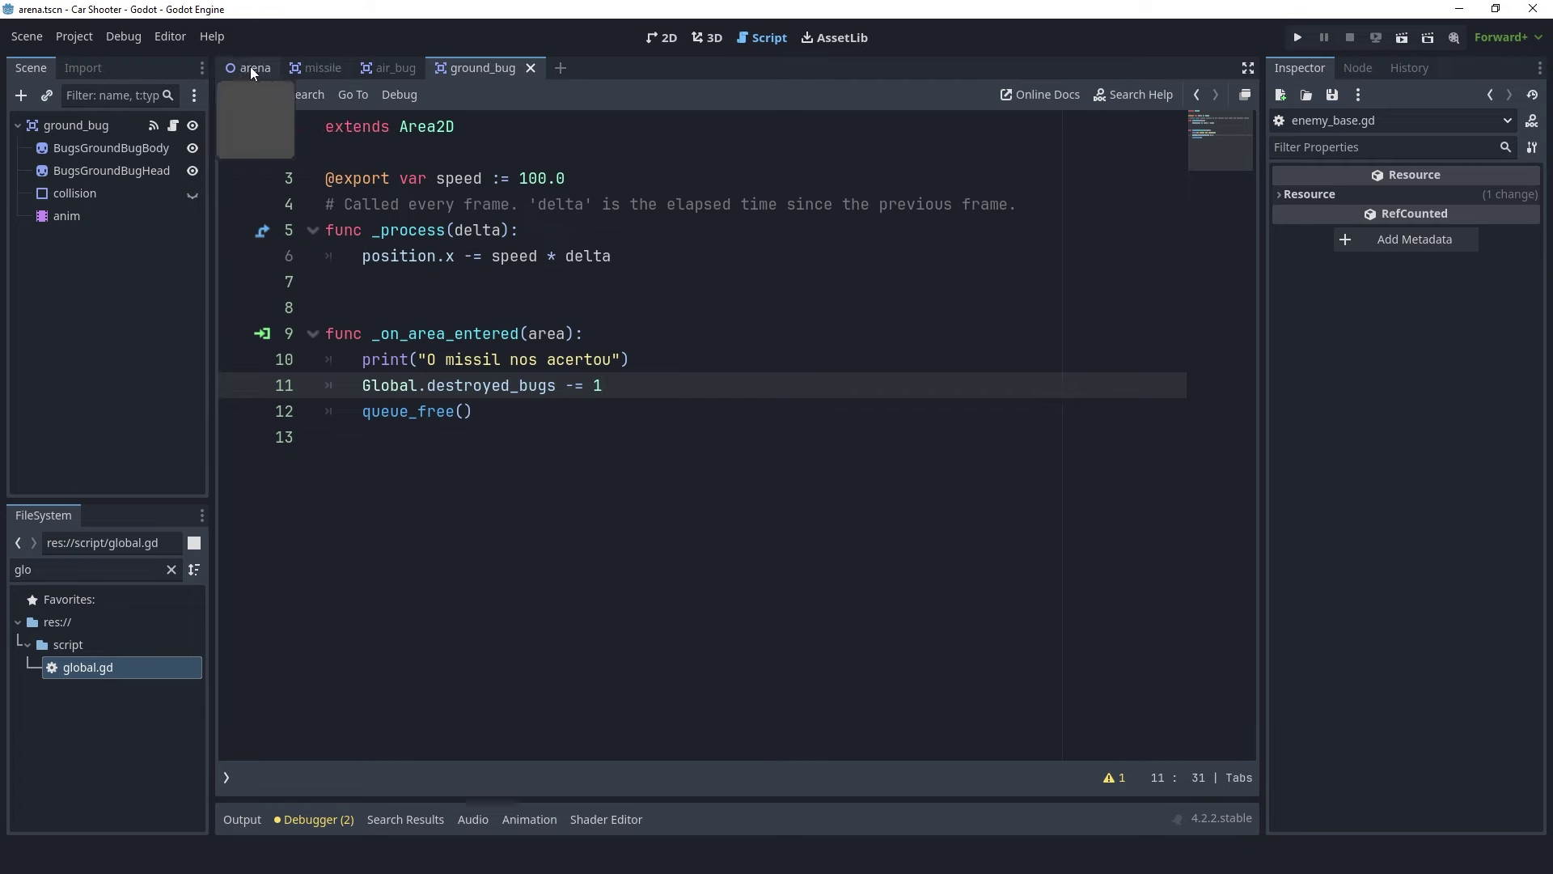
{"action": "scroll", "coordinate": [567, 404], "scroll_direction": "up", "scroll_amount": 4}
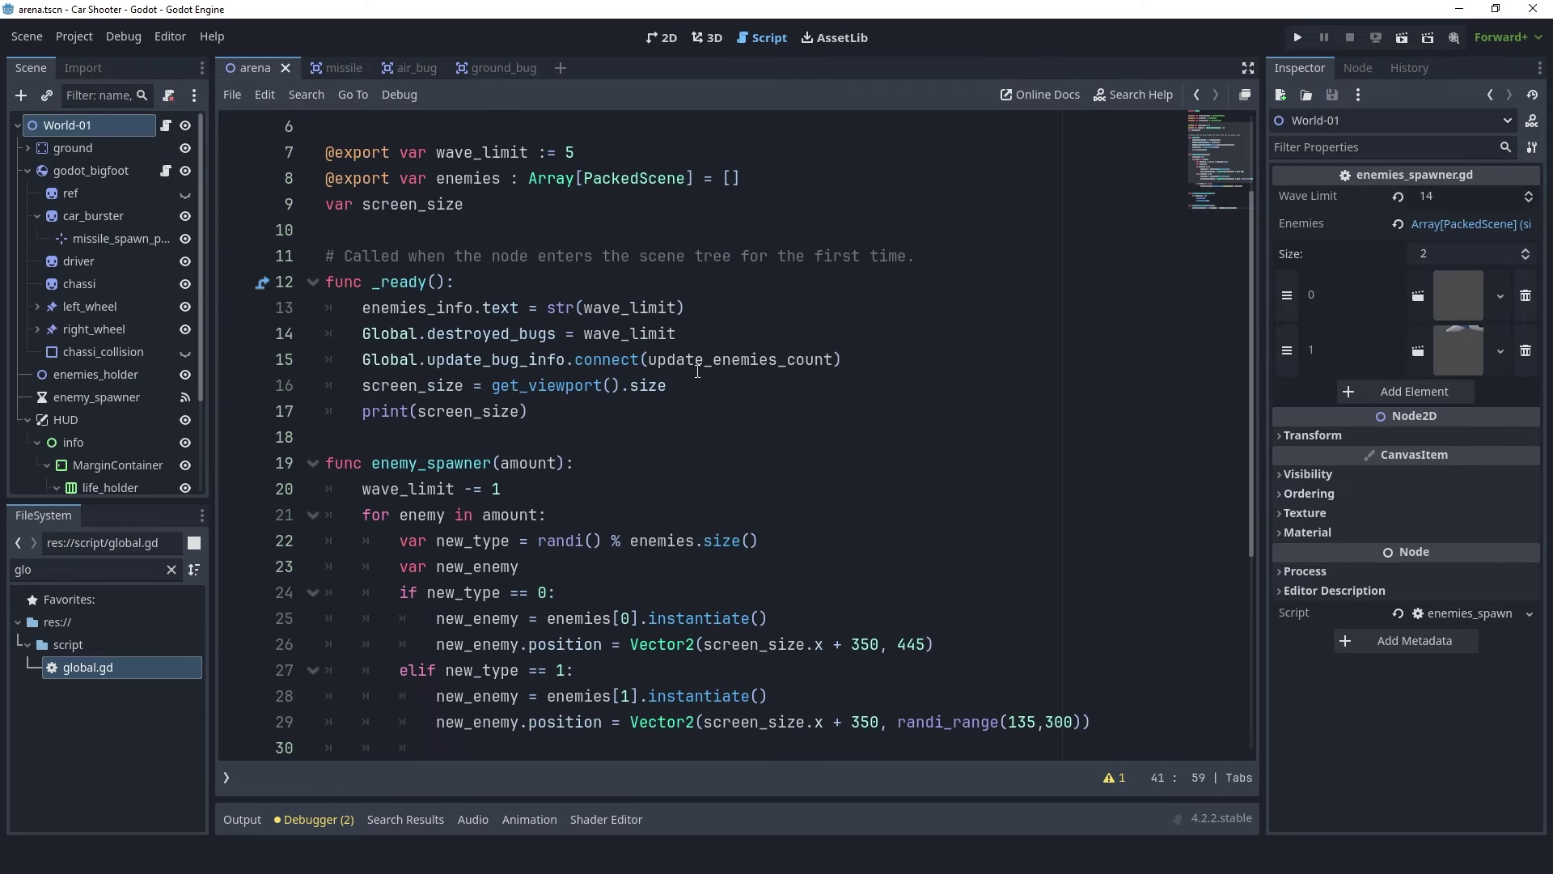
{"action": "scroll", "coordinate": [692, 453], "scroll_direction": "down", "scroll_amount": 4}
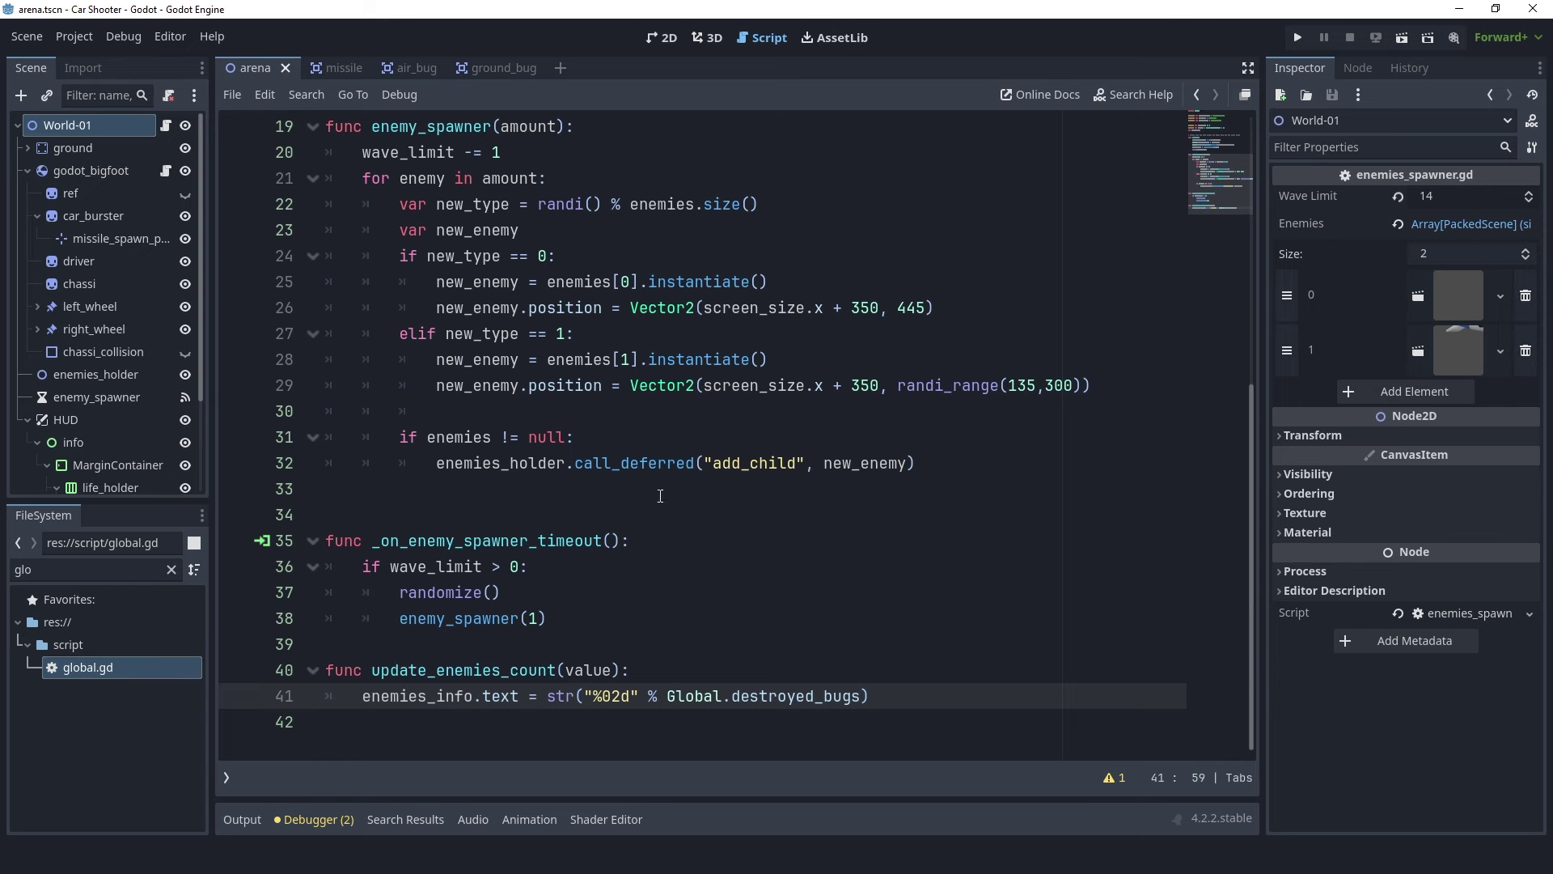
{"action": "left_click", "coordinate": [669, 49]}
{"action": "scroll", "coordinate": [784, 507], "scroll_direction": "up", "scroll_amount": 2}
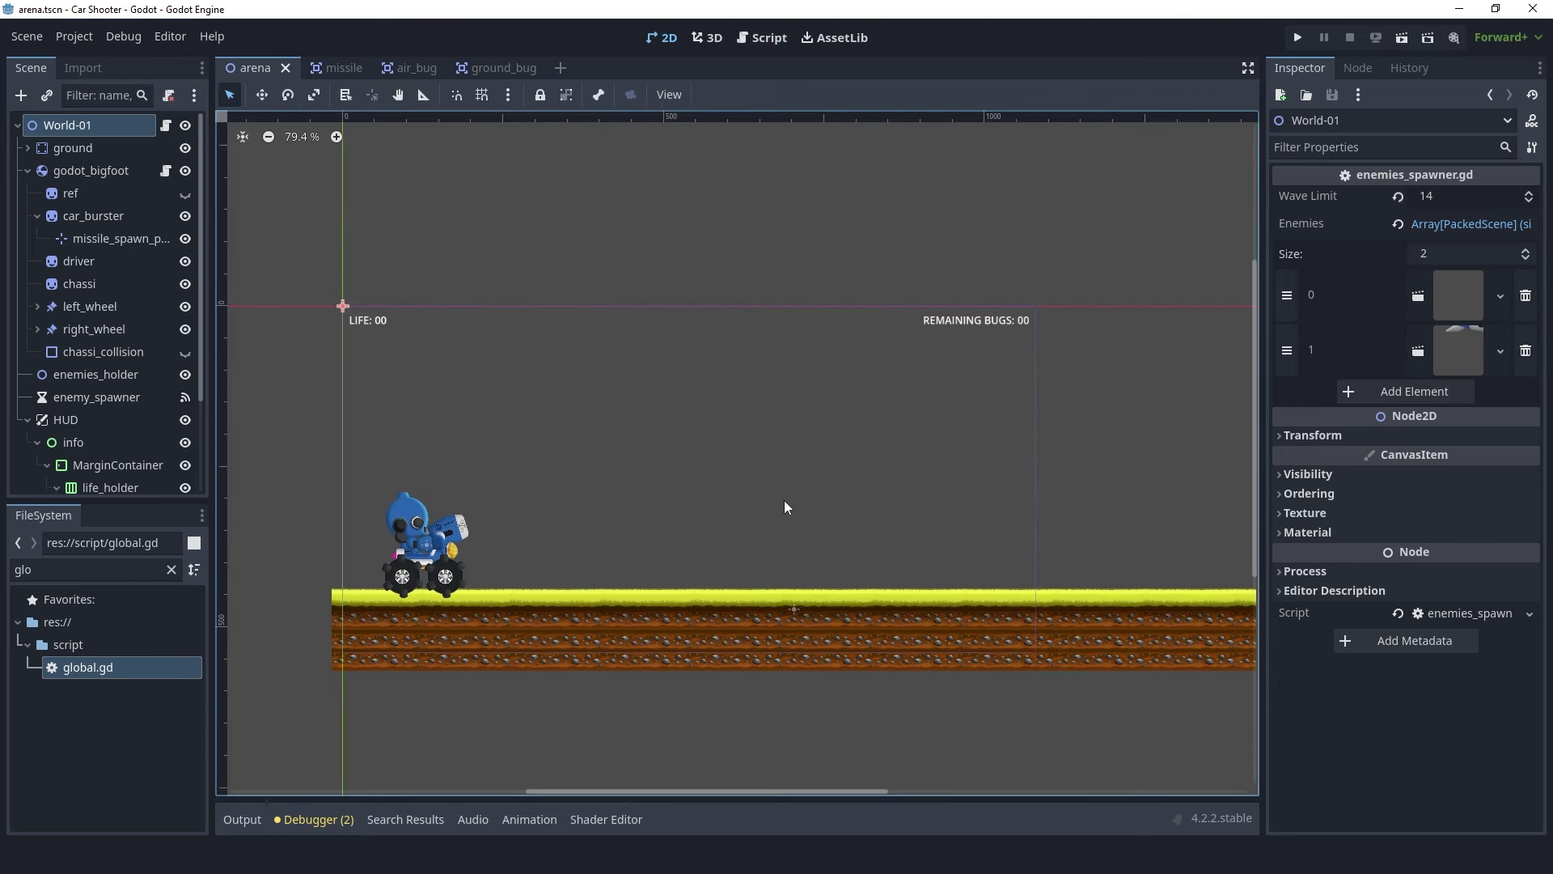
{"action": "scroll", "coordinate": [784, 507], "scroll_direction": "up", "scroll_amount": 1}
{"action": "scroll", "coordinate": [784, 506], "scroll_direction": "up", "scroll_amount": 1}
{"action": "left_click", "coordinate": [1402, 38]}
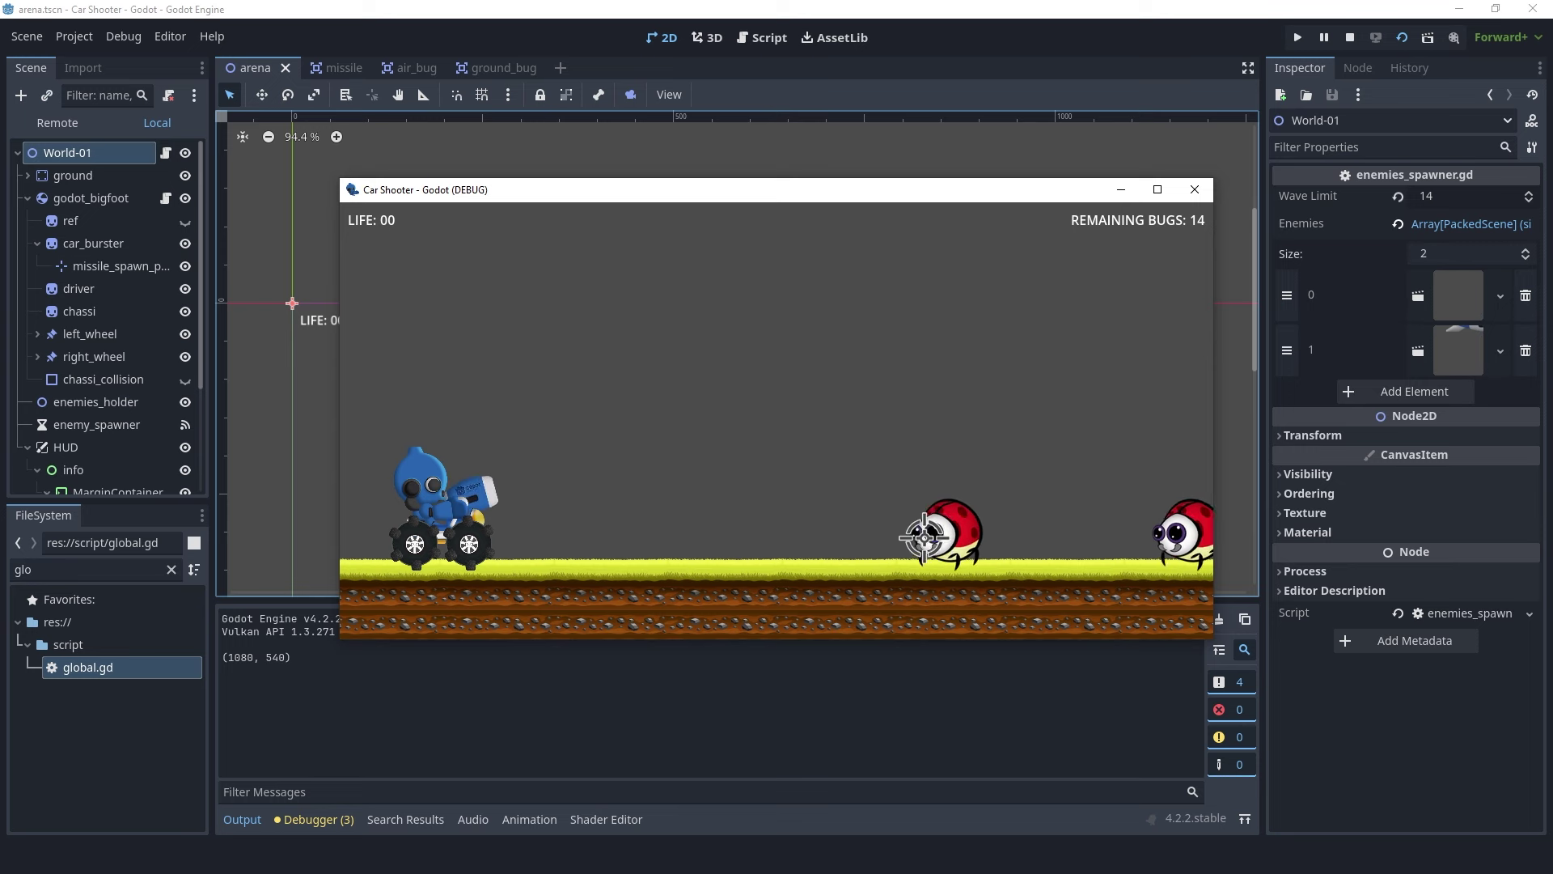
{"action": "left_click", "coordinate": [1194, 189]}
Step: Select the HUD node and open the godot_bigfoot script from the Scene dock
{"action": "scroll", "coordinate": [119, 374], "scroll_direction": "down", "scroll_amount": 3}
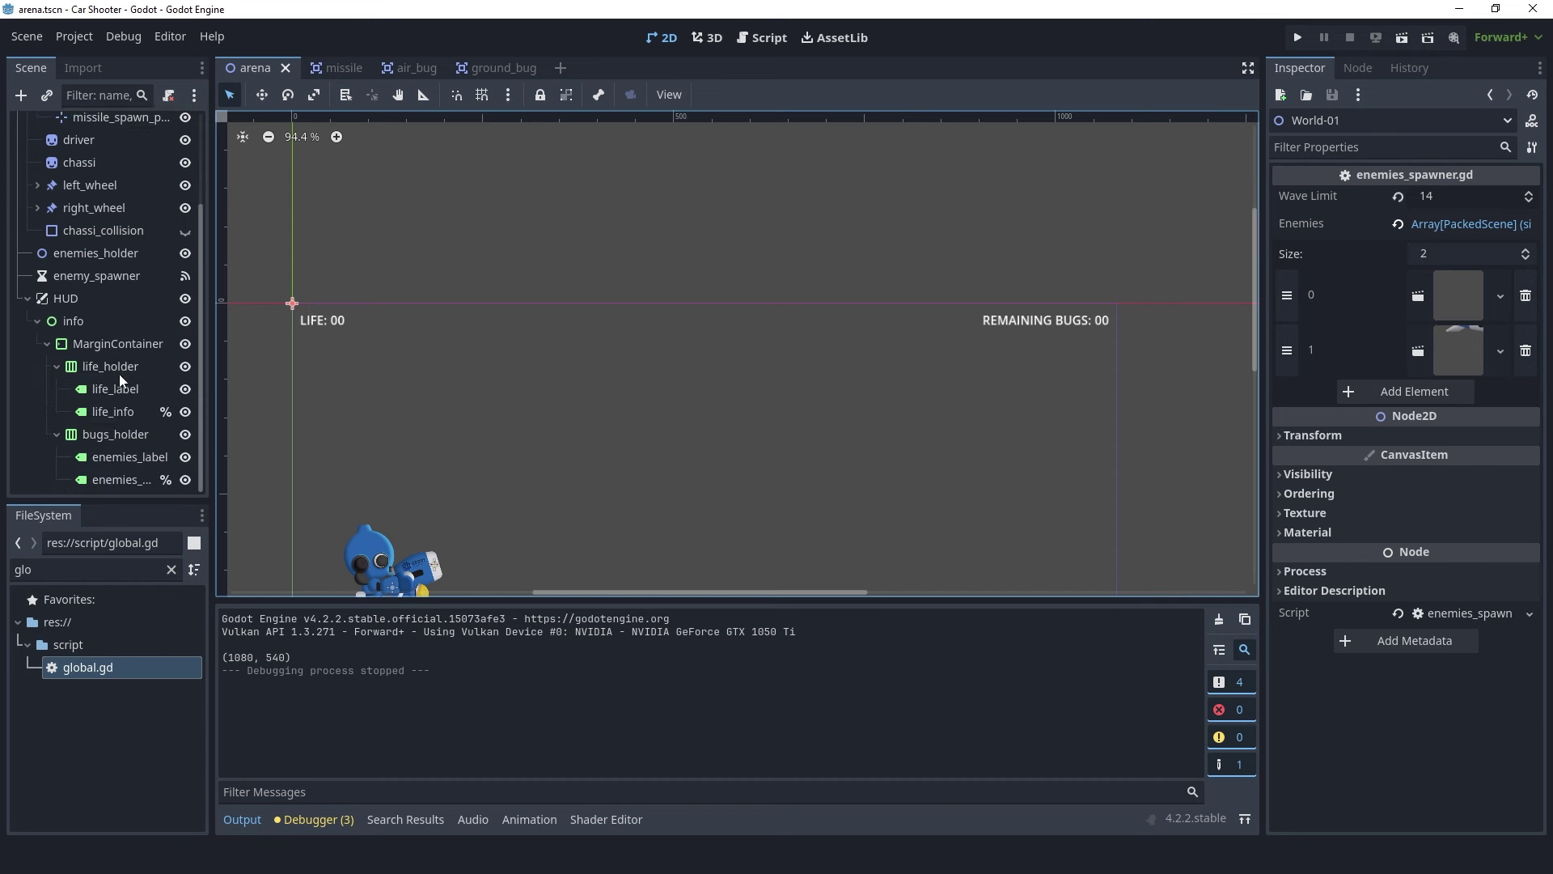
{"action": "left_click", "coordinate": [95, 300]}
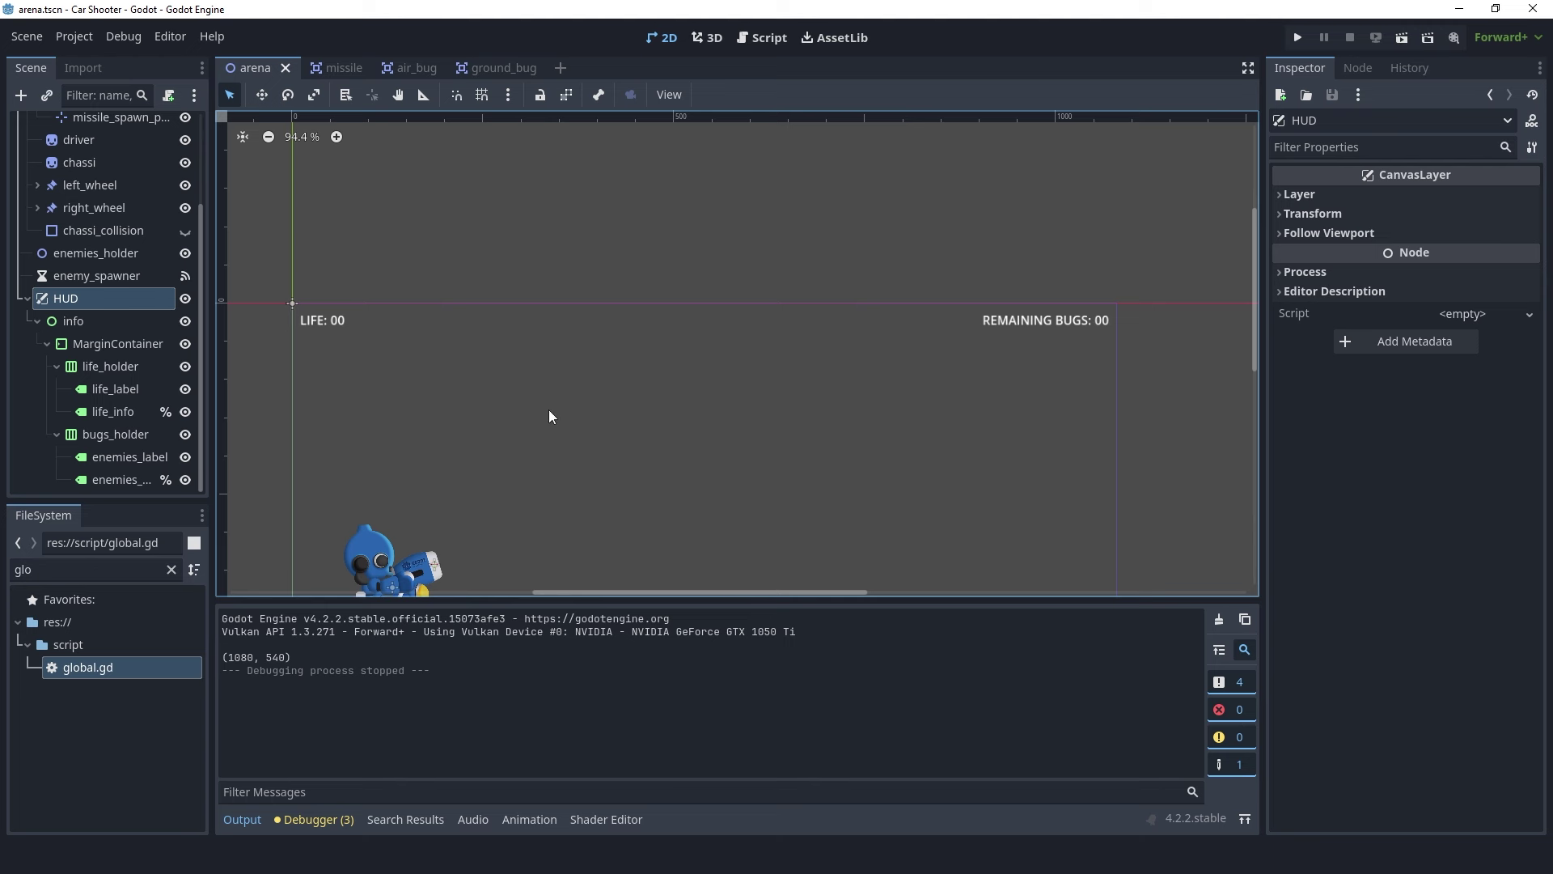
{"action": "scroll", "coordinate": [94, 315], "scroll_direction": "up", "scroll_amount": 4}
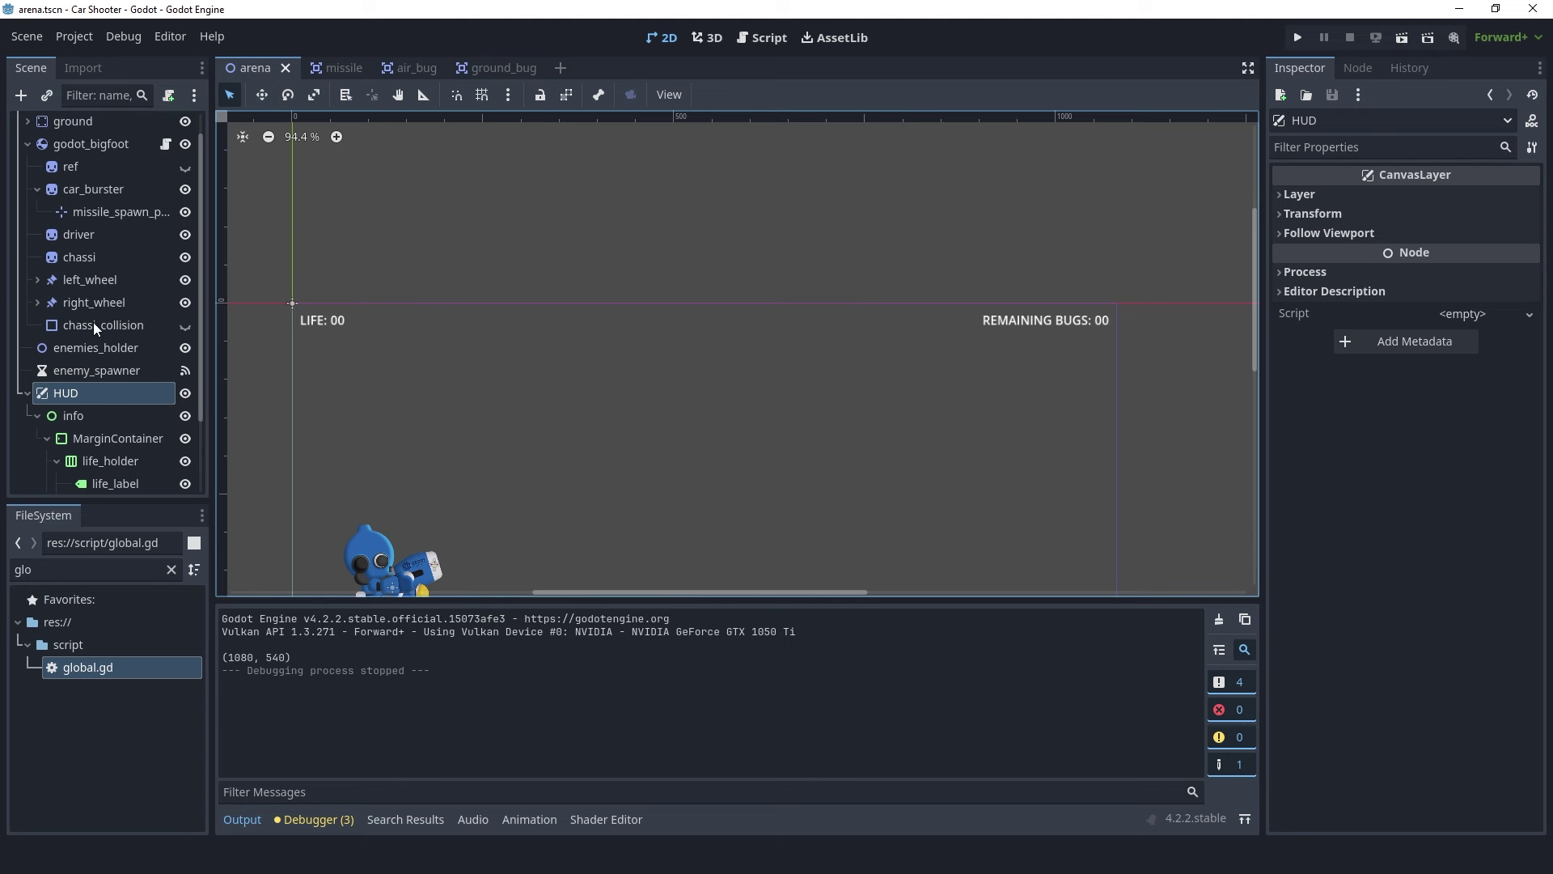
{"action": "scroll", "coordinate": [94, 322], "scroll_direction": "up", "scroll_amount": 1}
{"action": "left_click", "coordinate": [167, 172]}
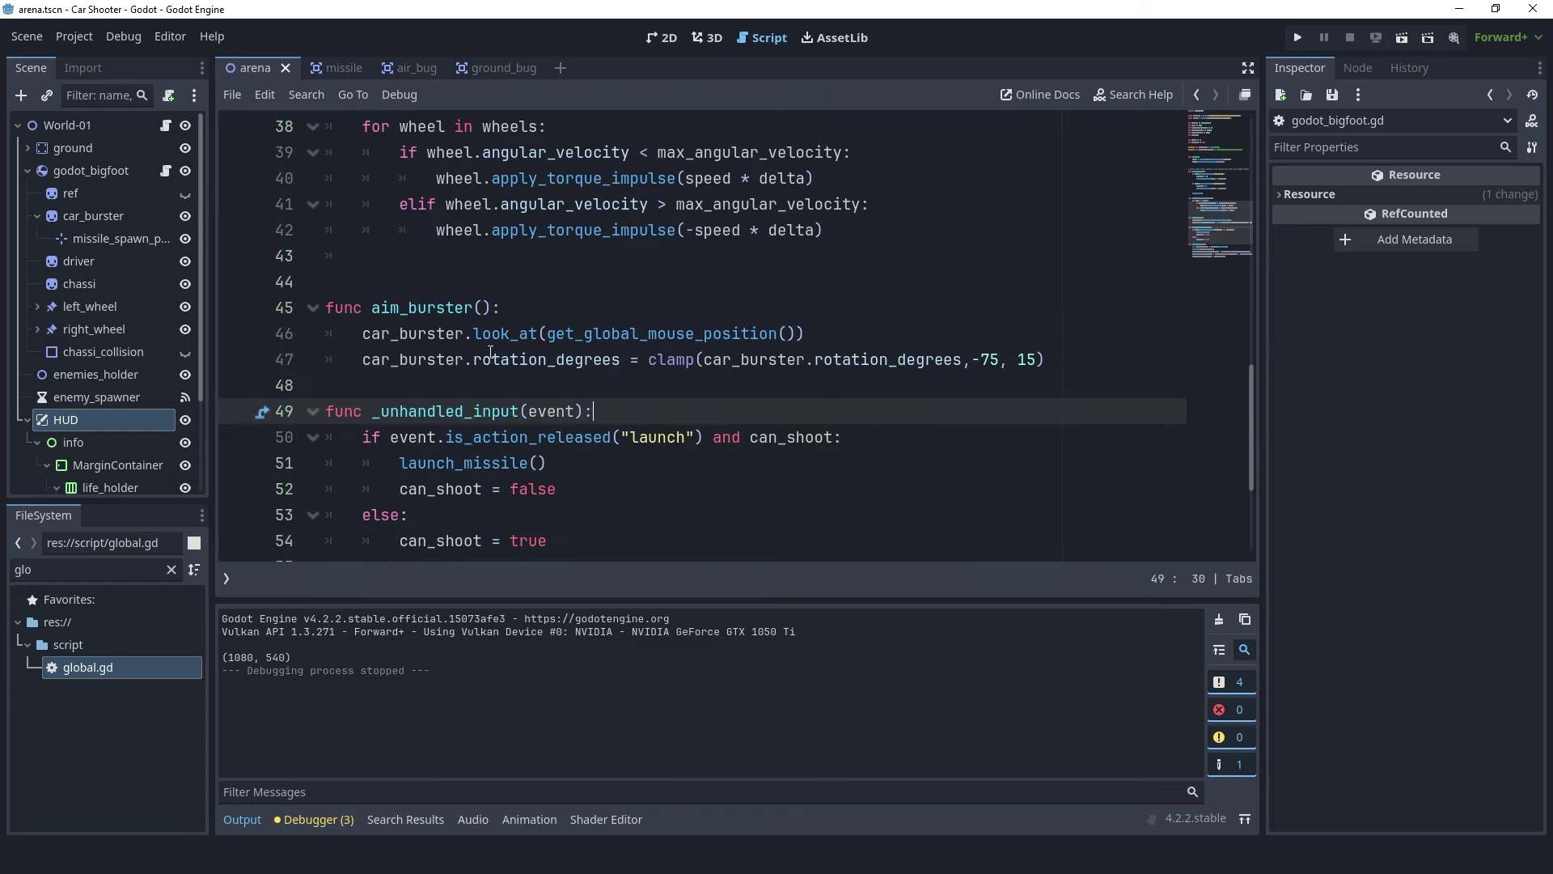
Step: Run the game and shoot bugs while steering until REMAINING BUGS falls from 10 to 07, then close it
{"action": "left_click", "coordinate": [1401, 38]}
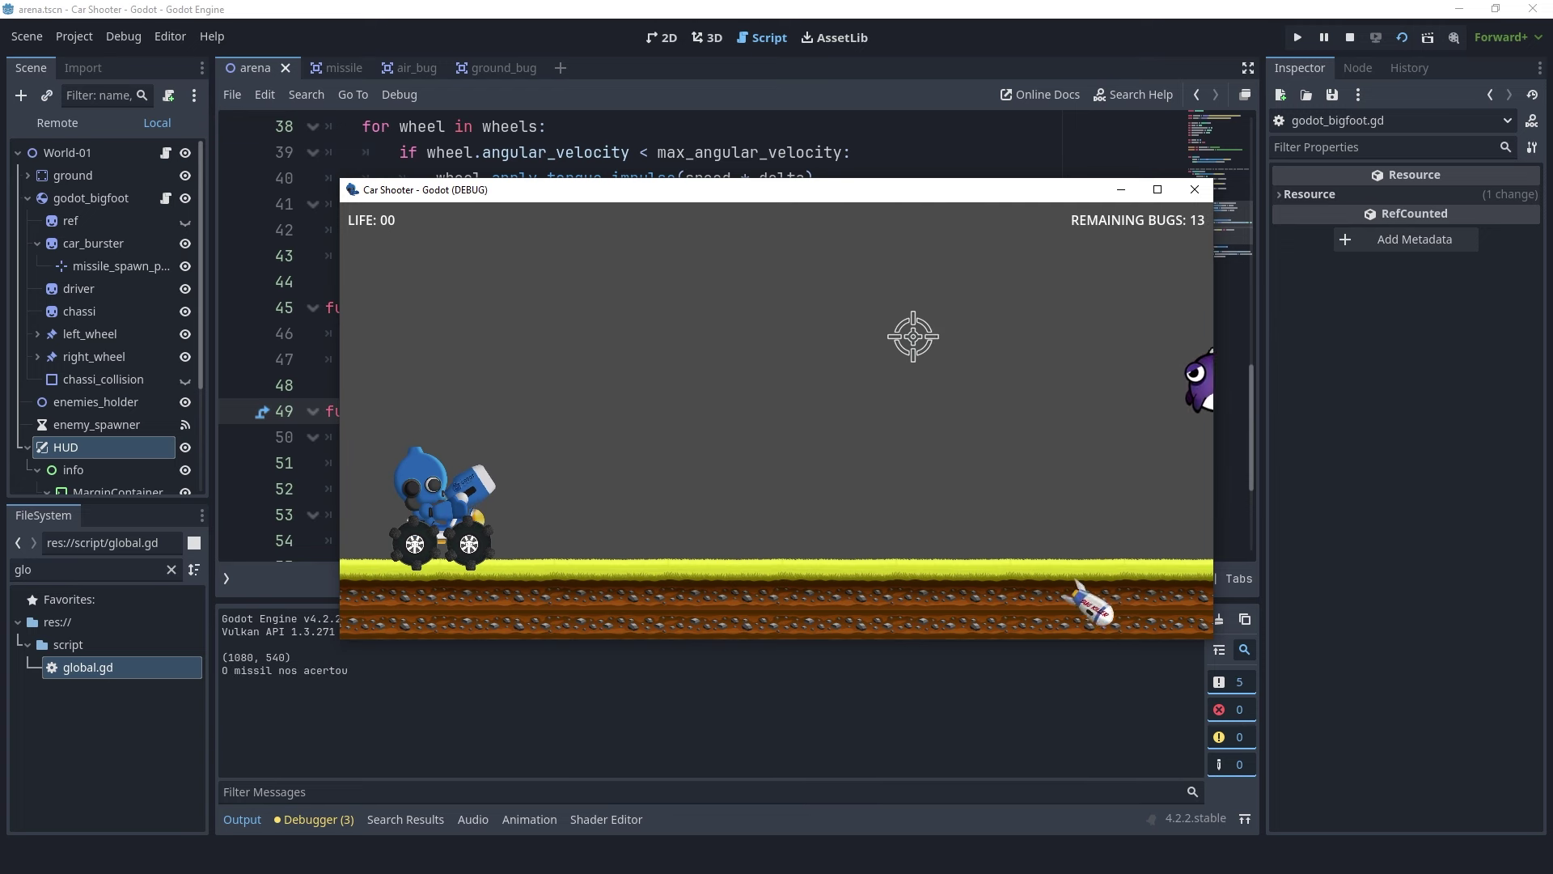
{"action": "left_click", "coordinate": [748, 320]}
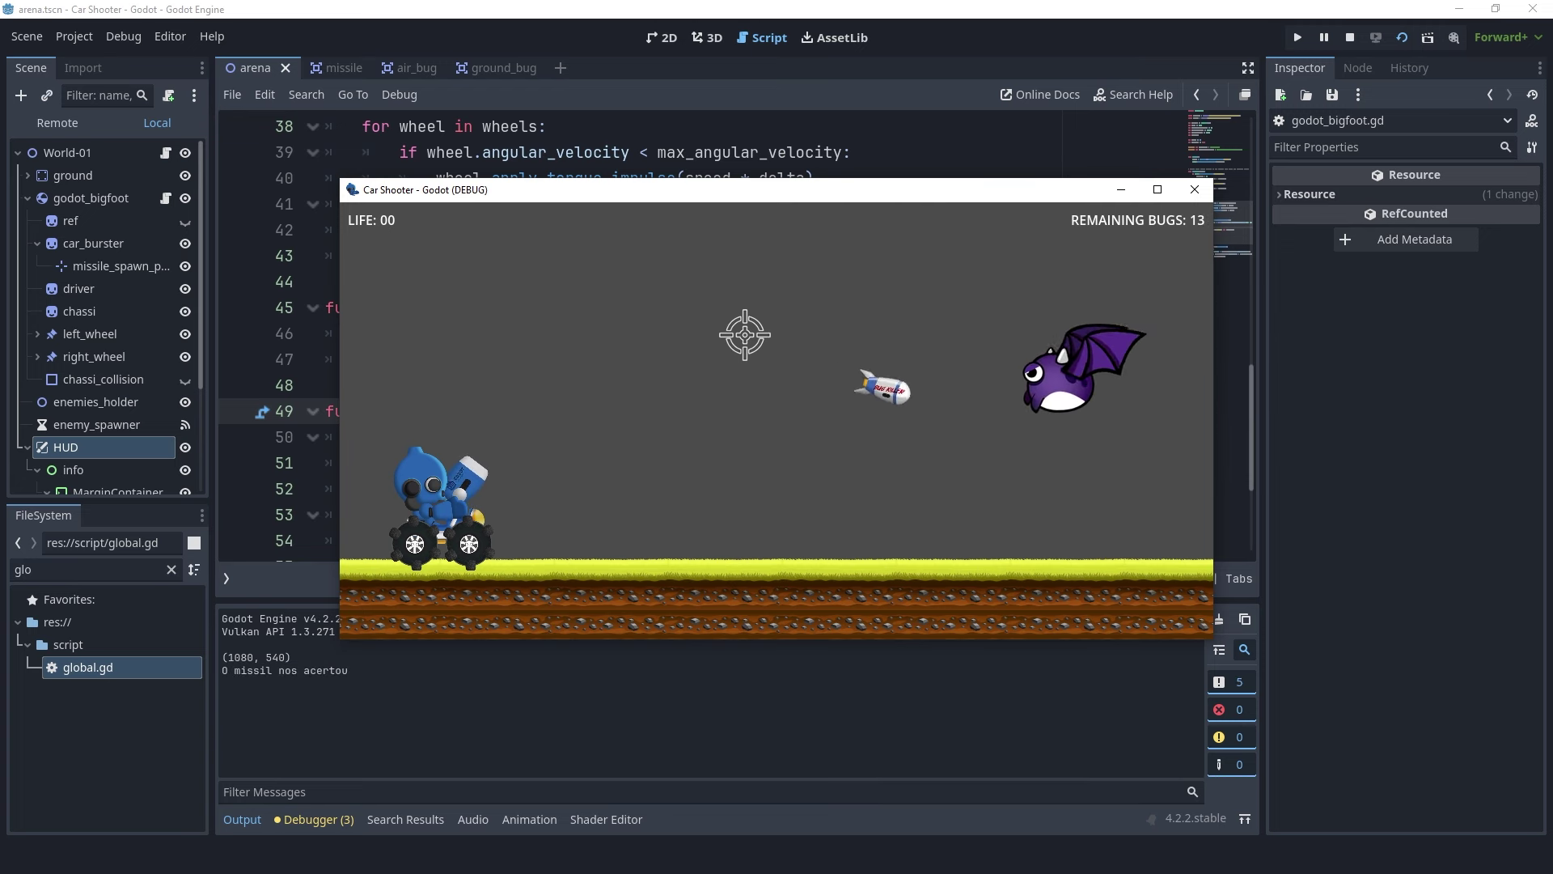
{"action": "left_click", "coordinate": [713, 332]}
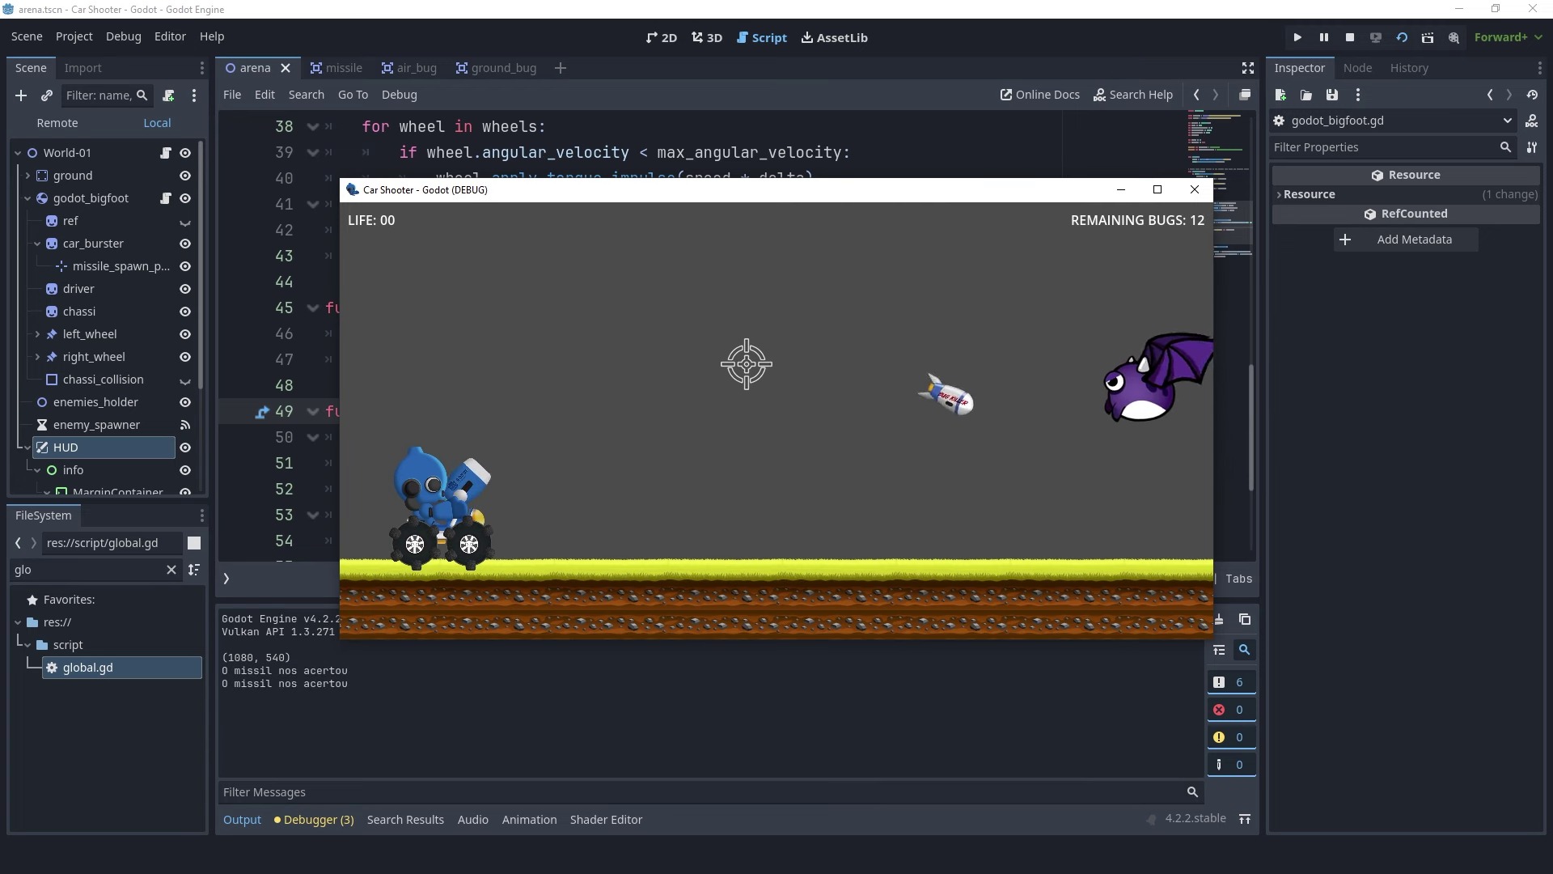
{"action": "left_click", "coordinate": [743, 338]}
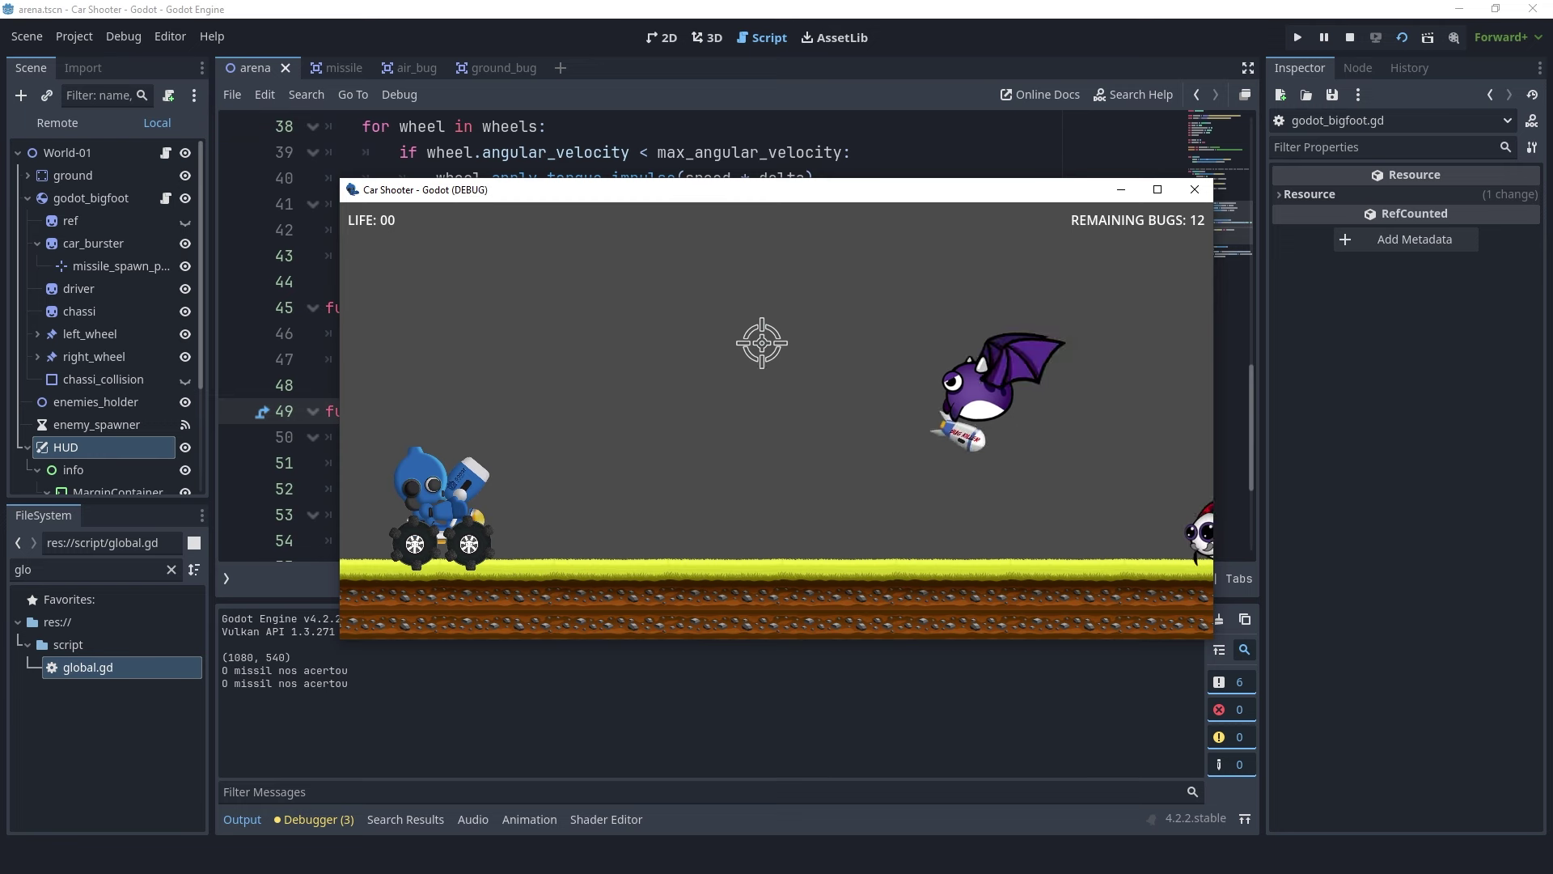
{"action": "left_click", "coordinate": [756, 338]}
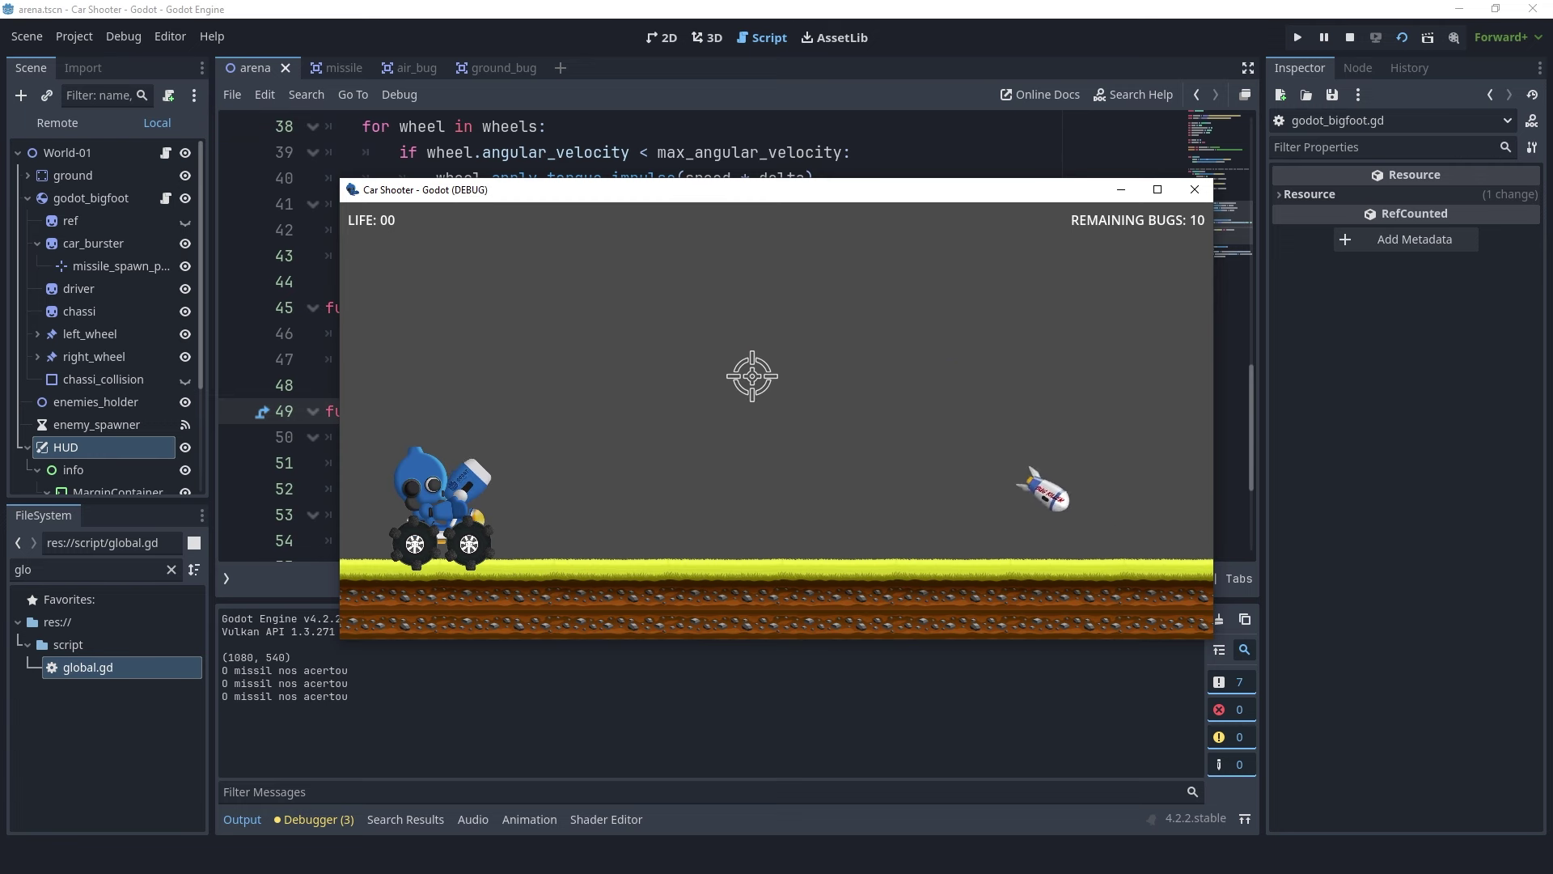
{"action": "left_click", "coordinate": [696, 323]}
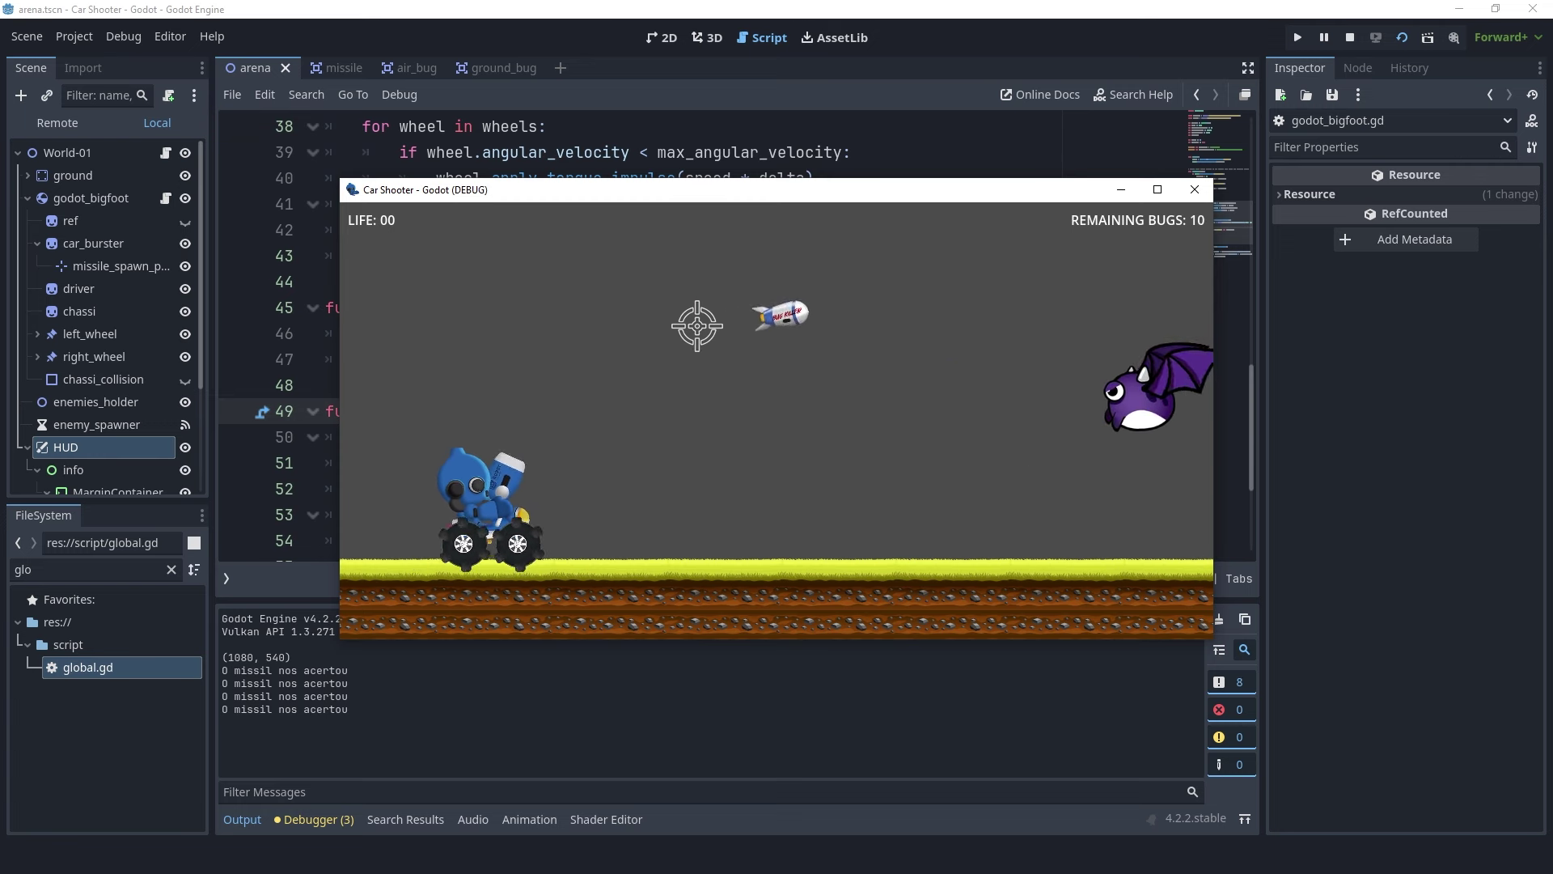
{"action": "left_click", "coordinate": [720, 321]}
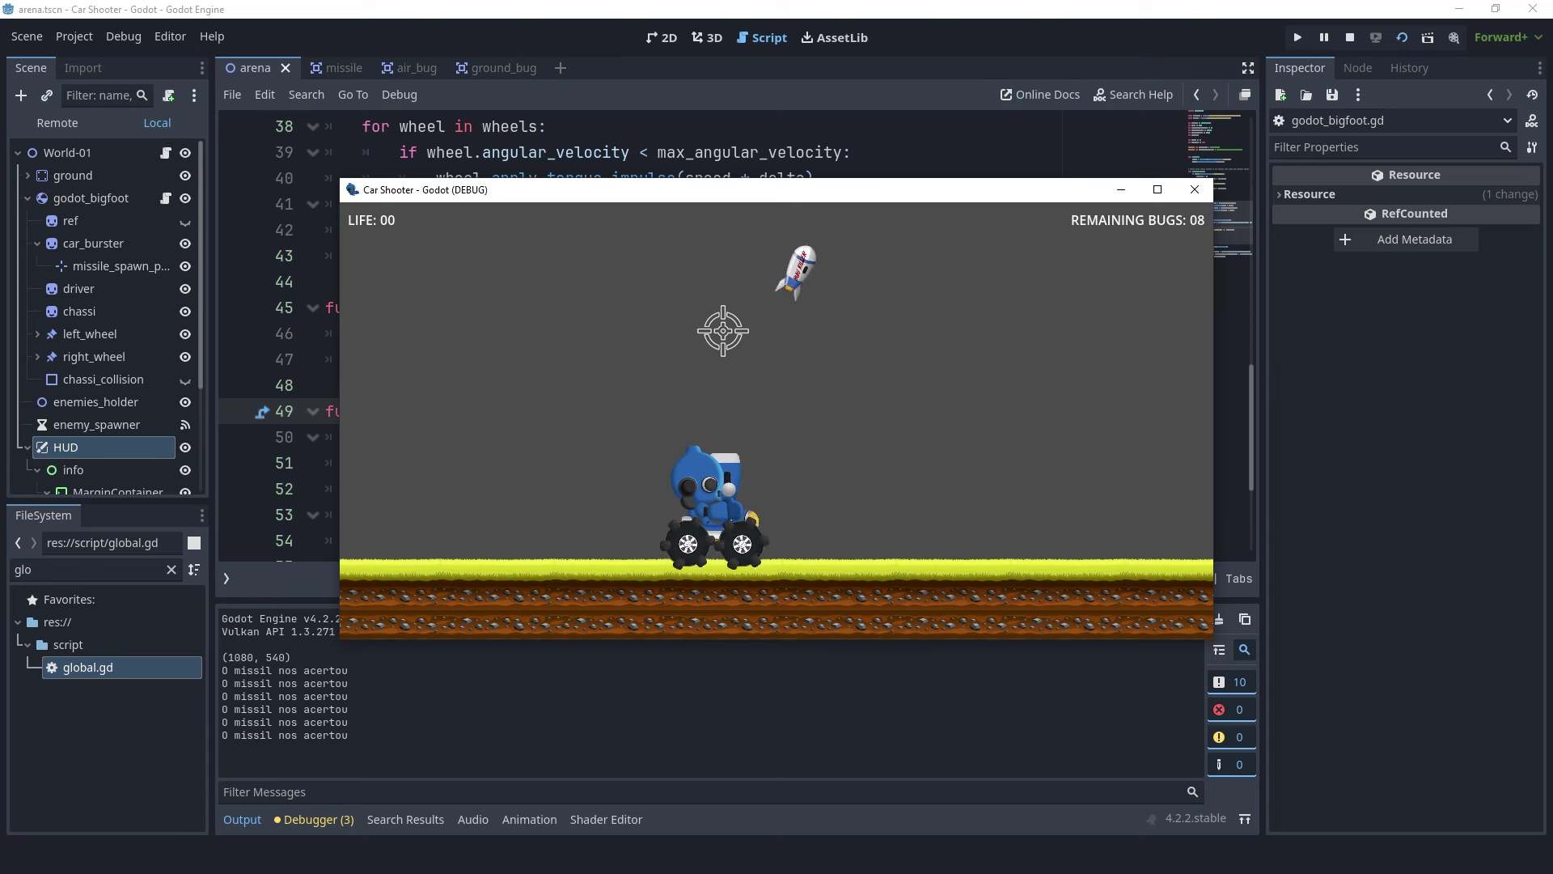
{"action": "key", "text": "a"}
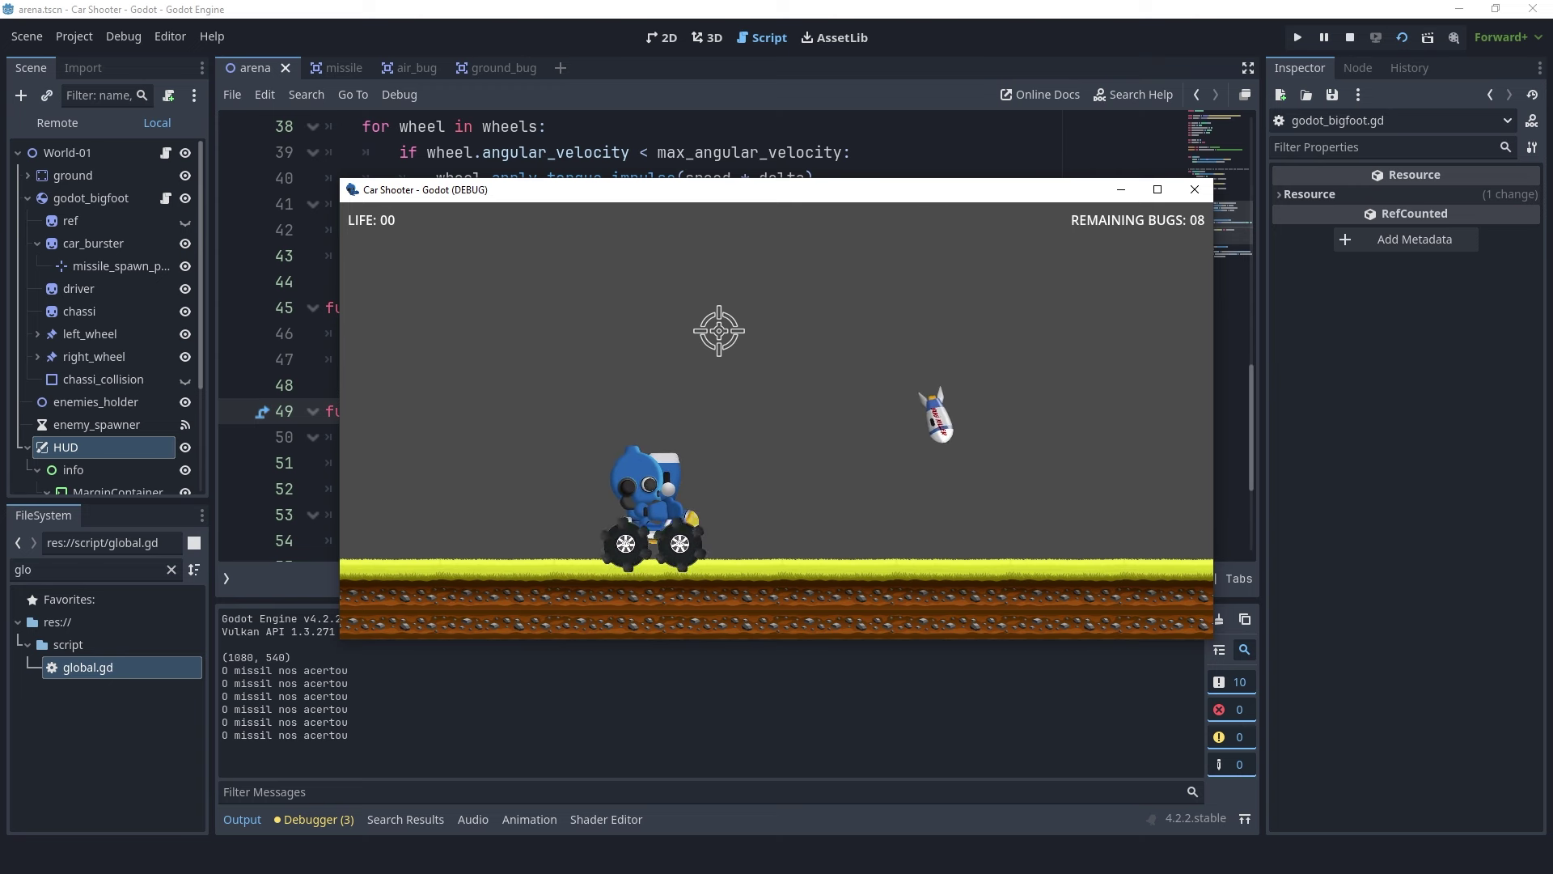
{"action": "left_click", "coordinate": [765, 332]}
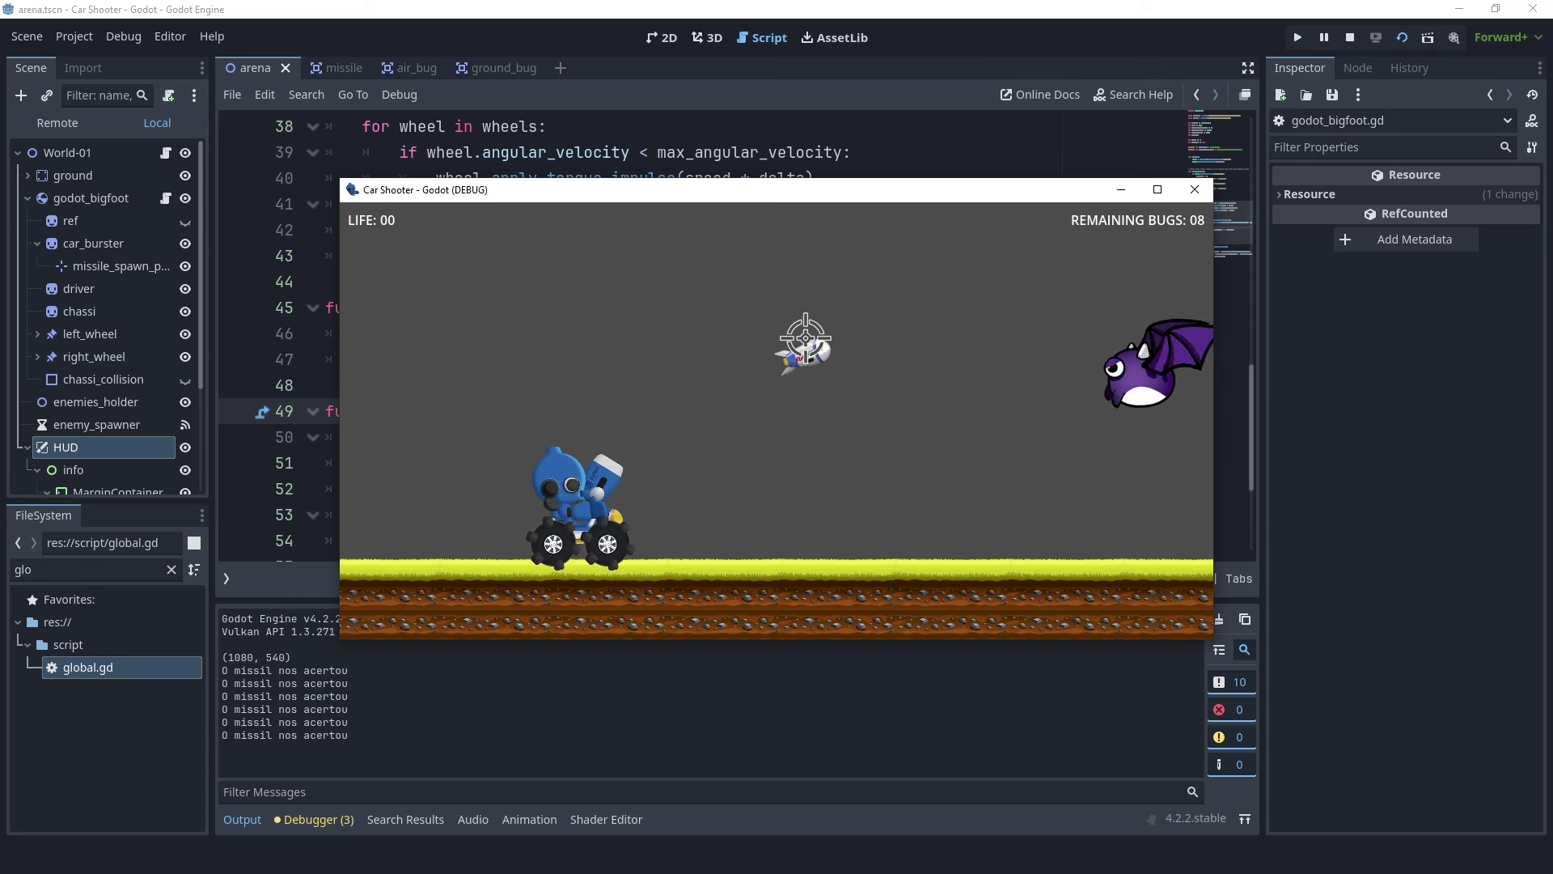
{"action": "left_click", "coordinate": [792, 341]}
{"action": "left_click", "coordinate": [792, 340]}
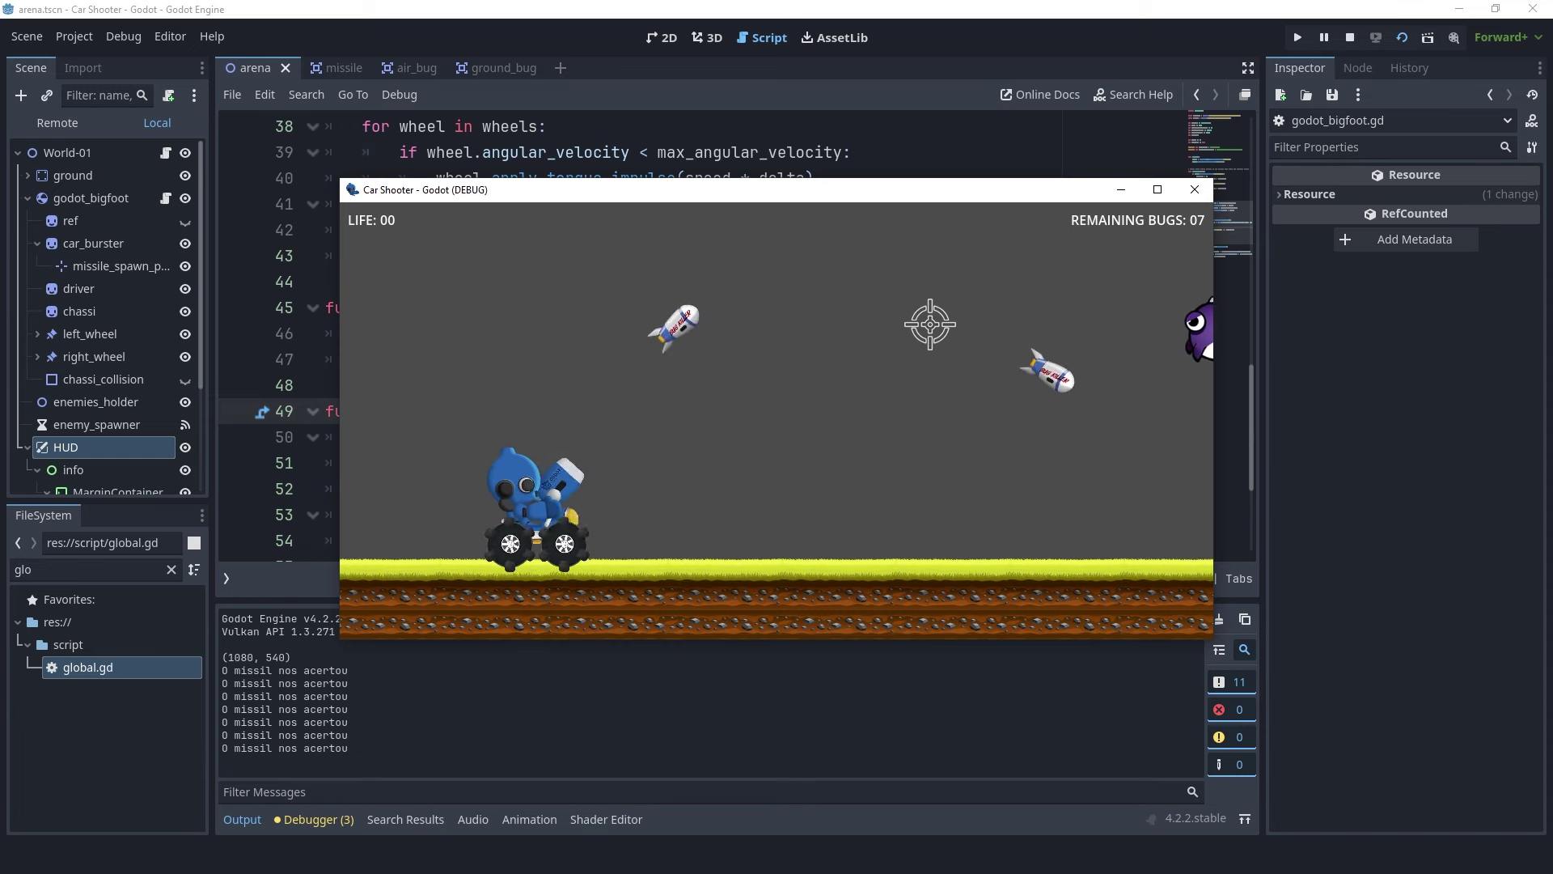
{"action": "left_click", "coordinate": [1068, 301]}
{"action": "left_click", "coordinate": [1011, 320]}
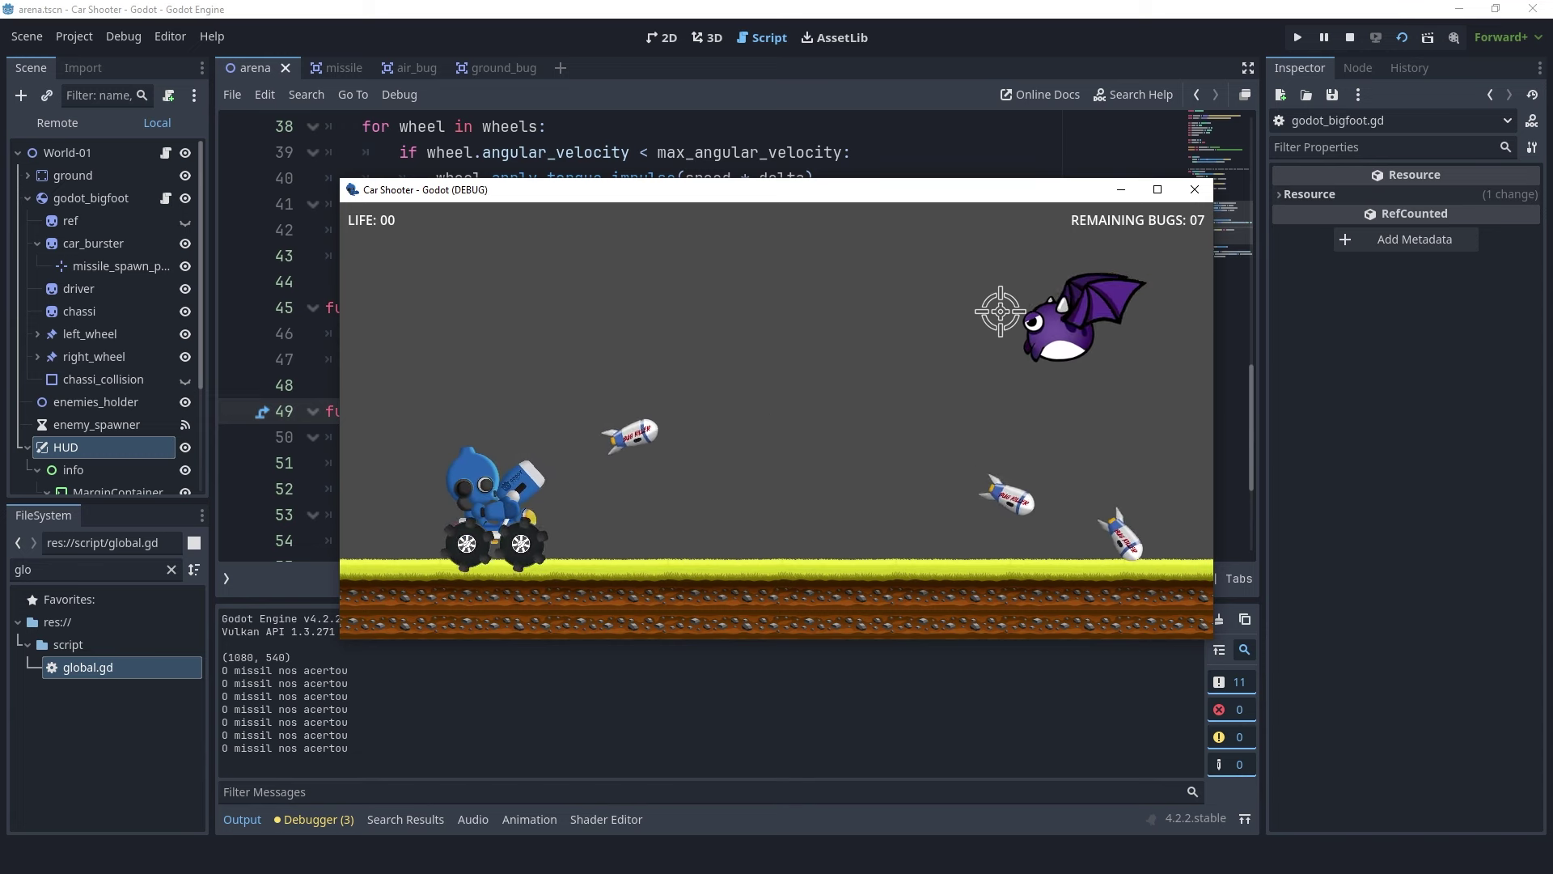
{"action": "left_click", "coordinate": [1191, 189]}
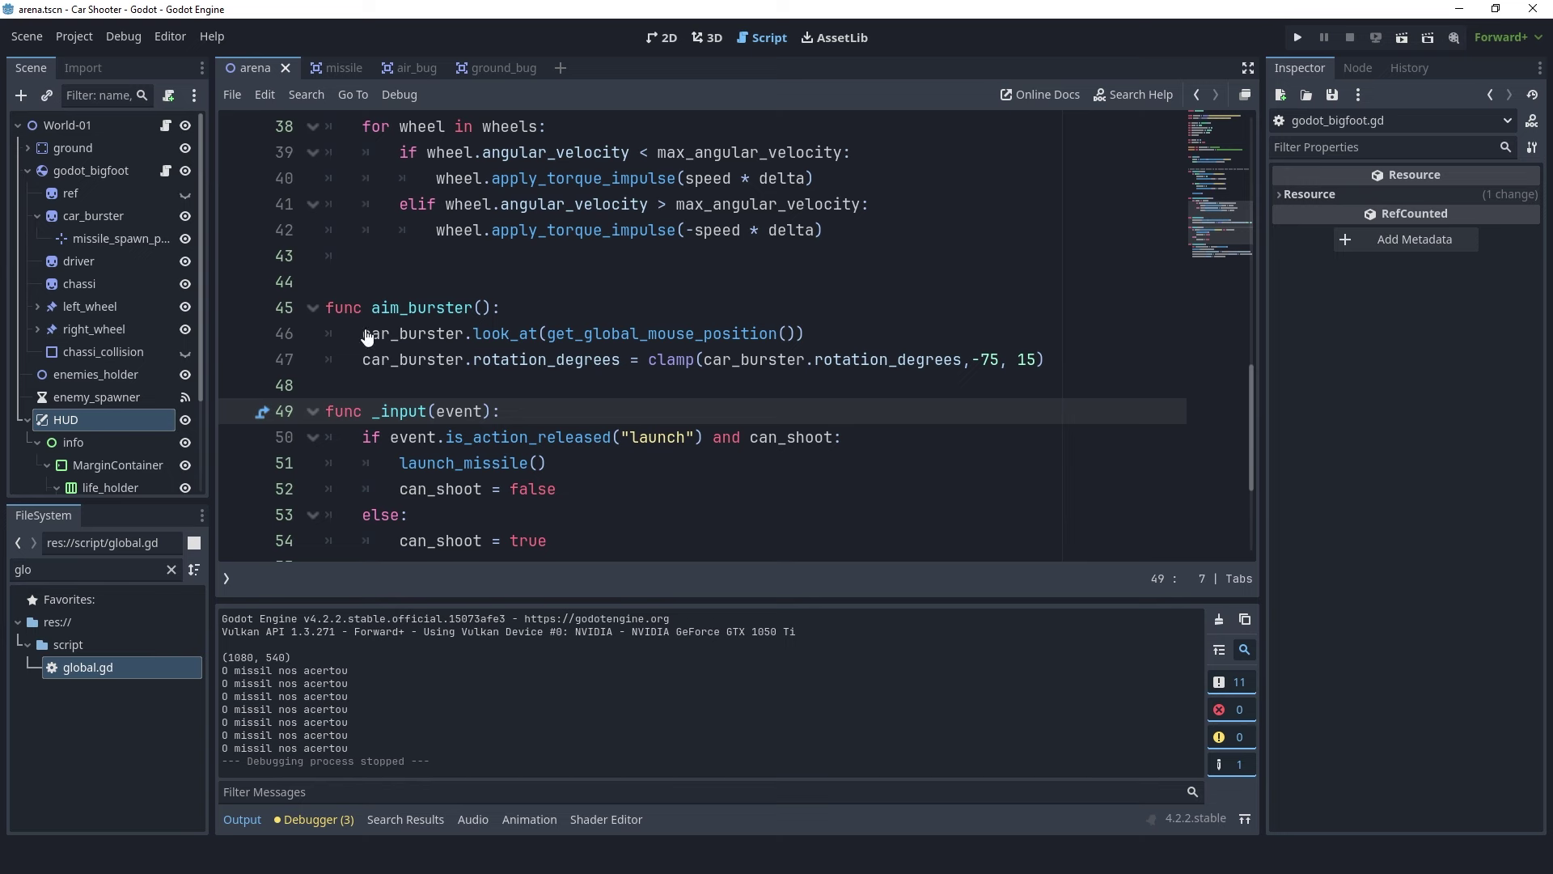
Step: Change add_child to add_sibling on line 58 of launch_missile(), then run the current scene
{"action": "scroll", "coordinate": [518, 394], "scroll_direction": "down", "scroll_amount": 3}
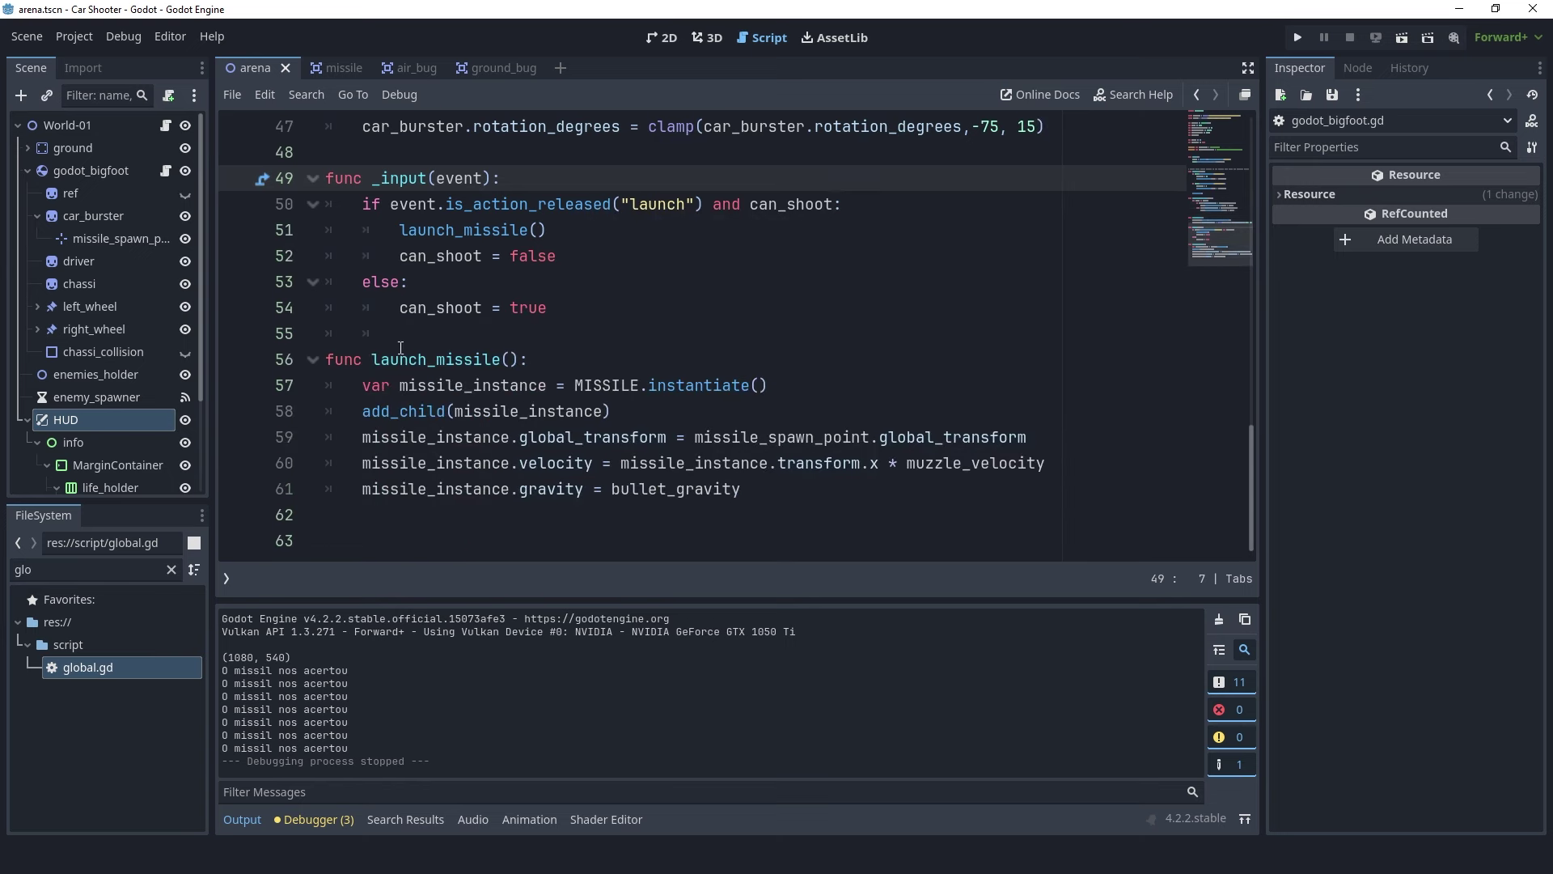
{"action": "left_click", "coordinate": [447, 411]}
{"action": "type", "text": "s"}
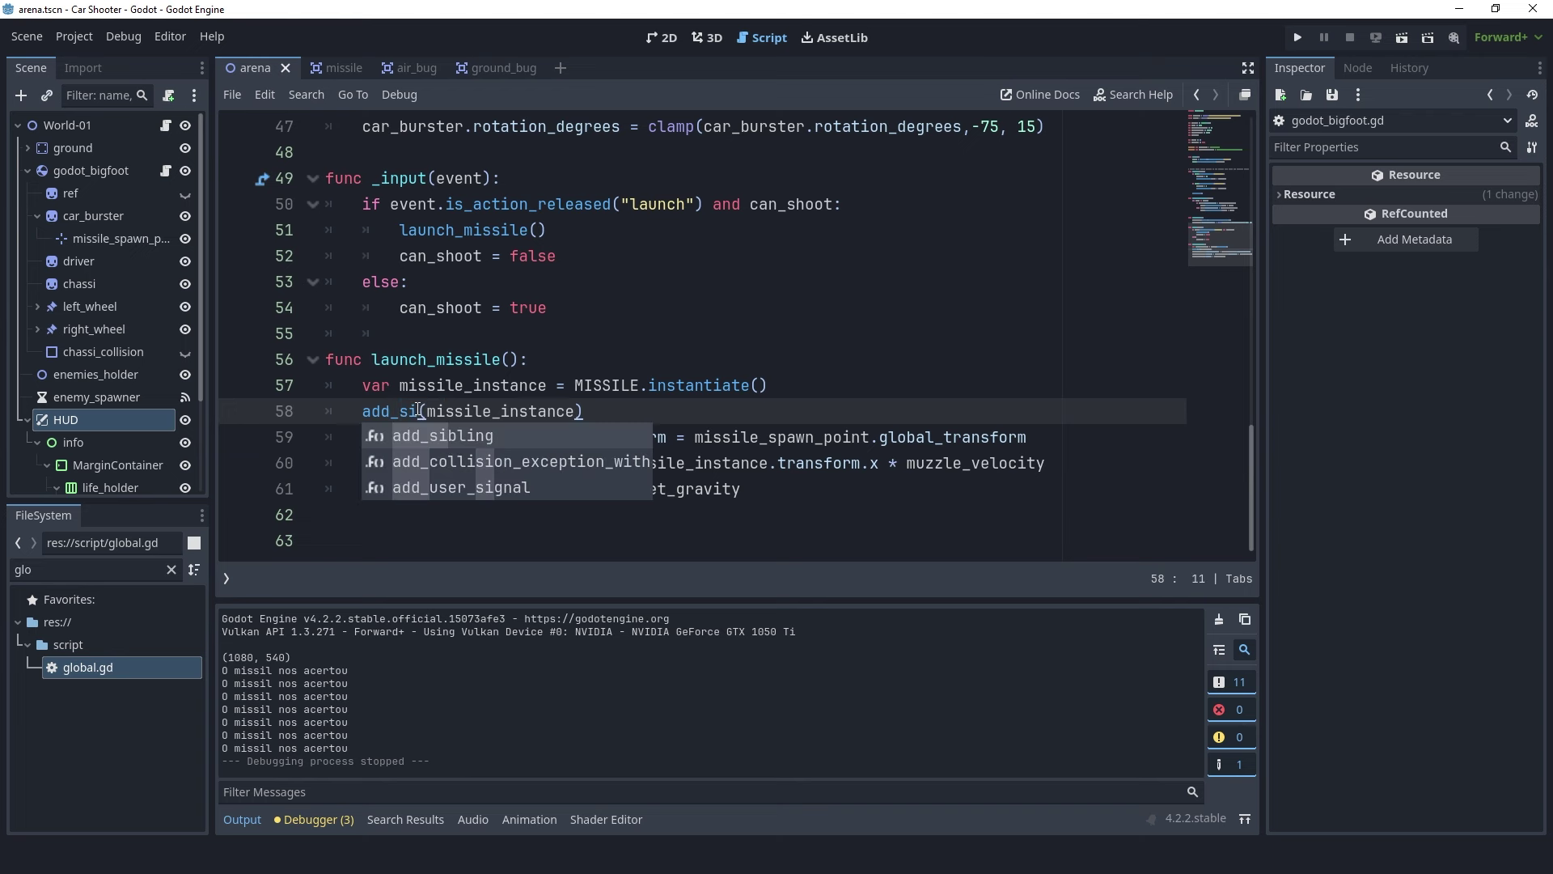
{"action": "key", "text": "Return"}
{"action": "key", "text": "Escape"}
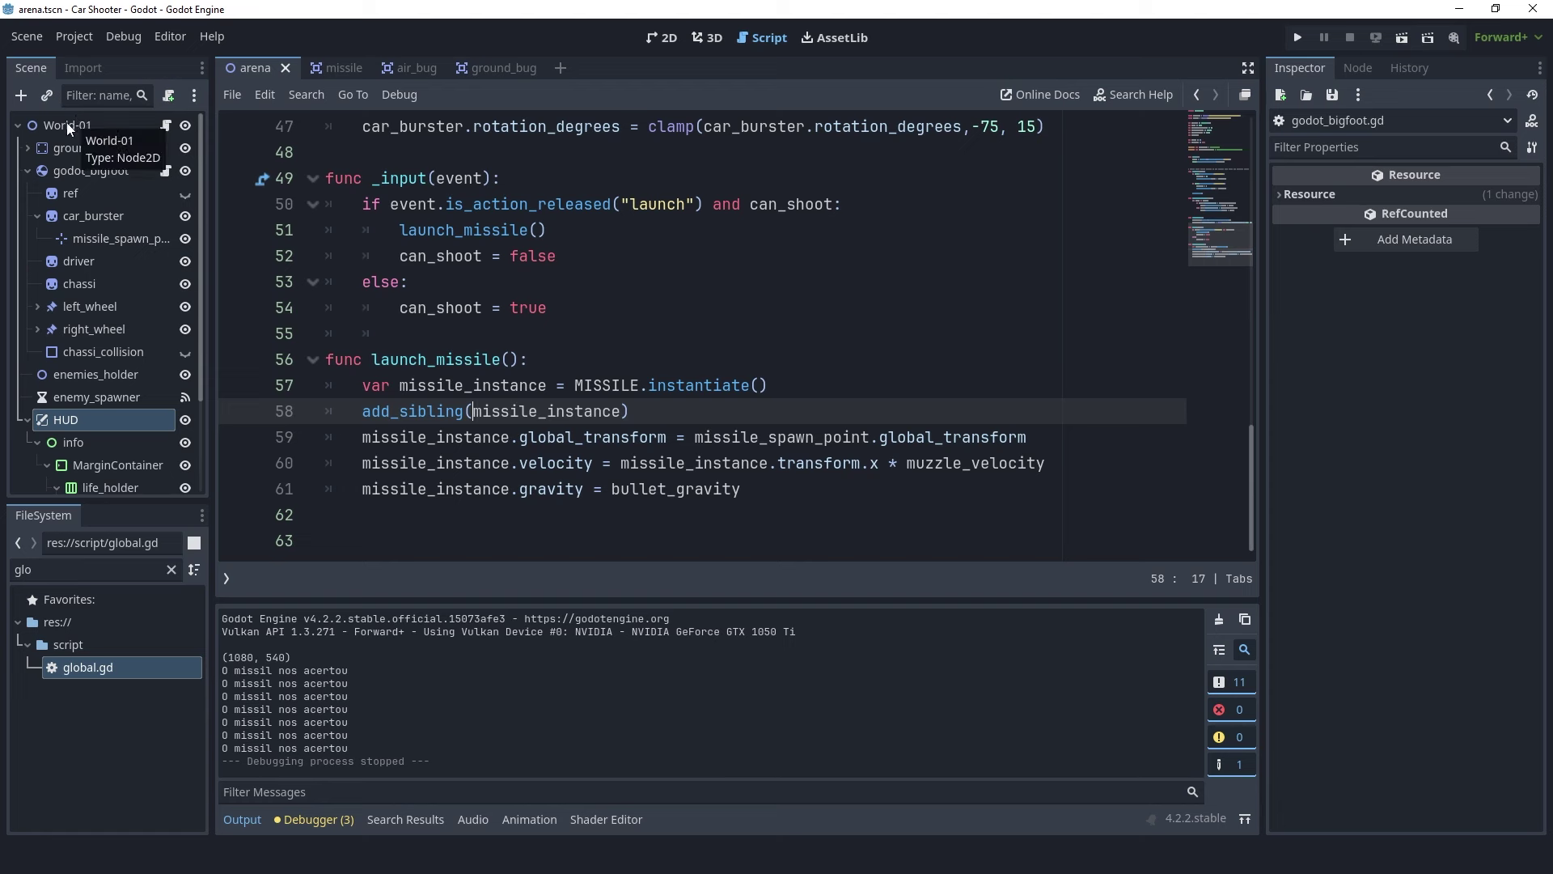
{"action": "left_click", "coordinate": [1405, 37]}
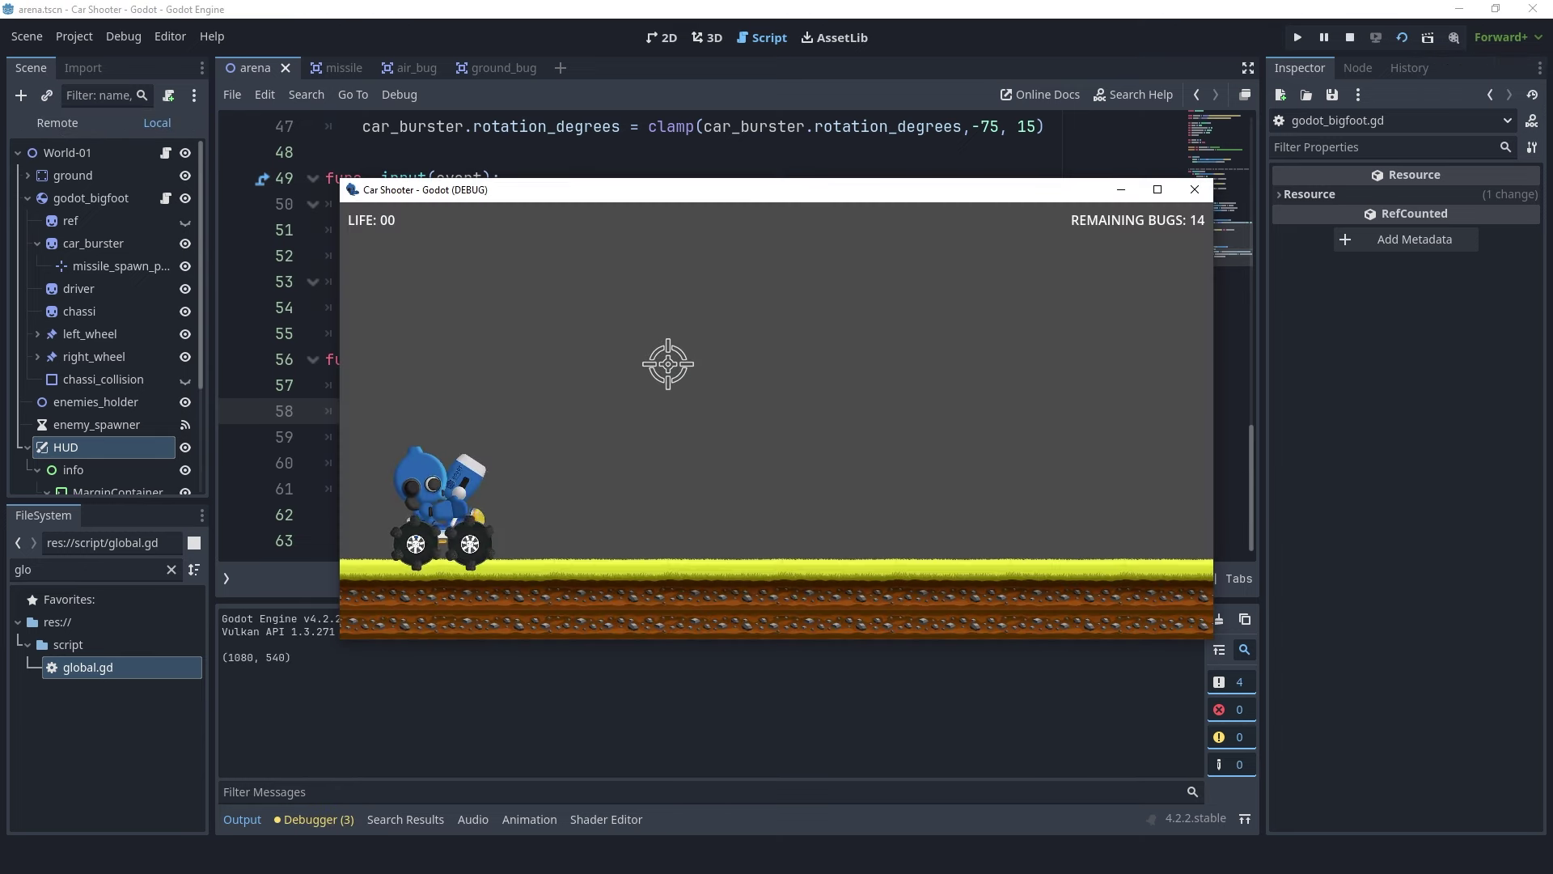
Step: Steer the car left and right while firing missiles at the ground bugs
{"action": "left_click", "coordinate": [639, 352]}
{"action": "key", "text": "Right"}
{"action": "left_click", "coordinate": [607, 336]}
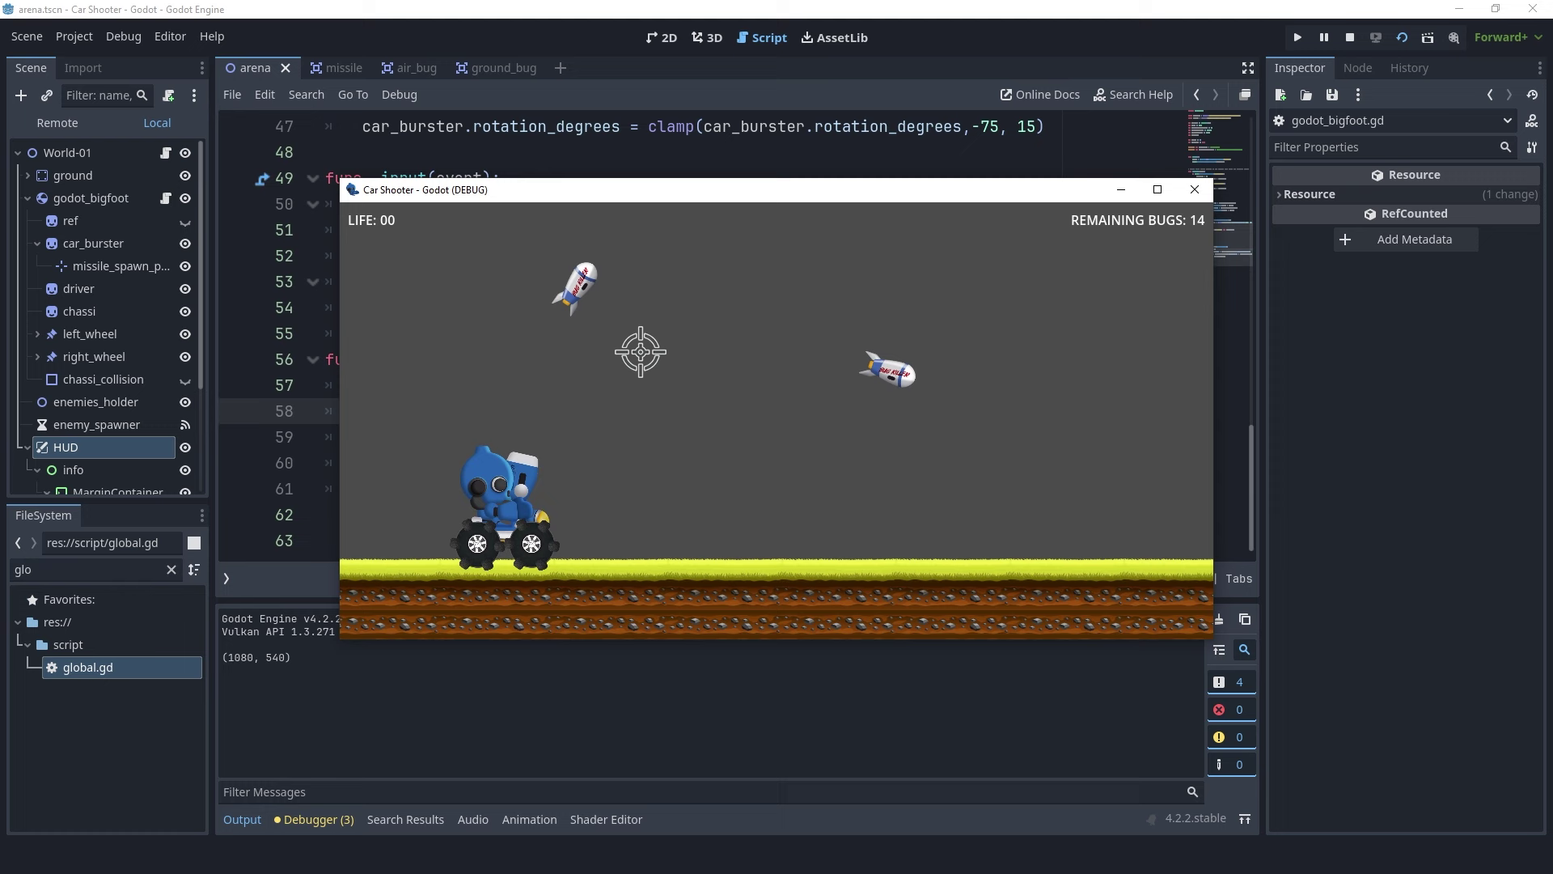
{"action": "left_click", "coordinate": [597, 354]}
{"action": "key", "text": "Left"}
{"action": "left_click", "coordinate": [647, 356]}
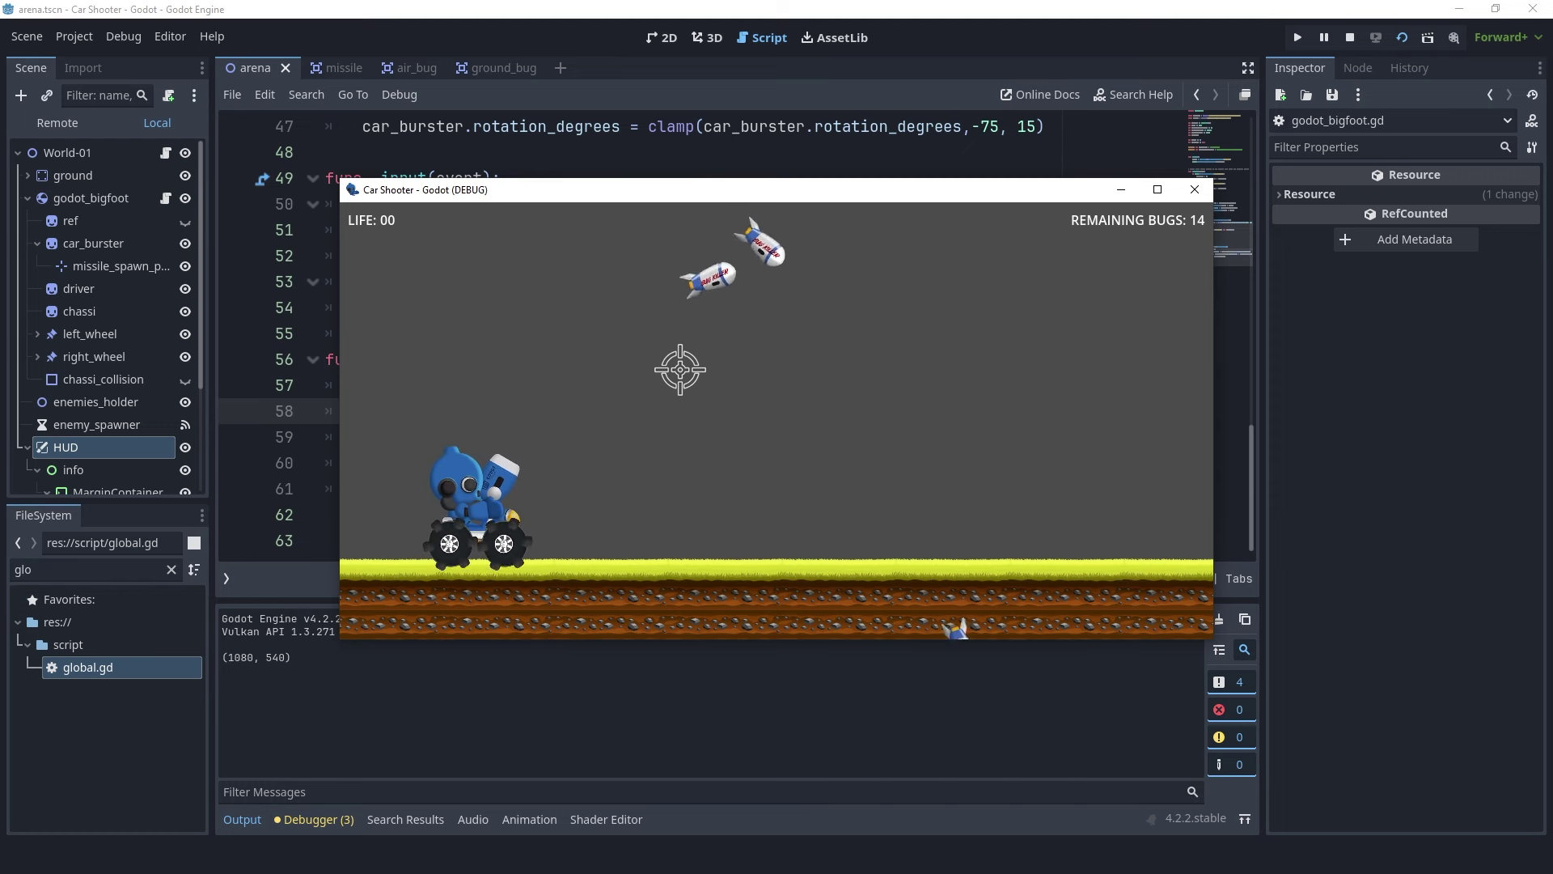
{"action": "key", "text": "Right"}
{"action": "left_click", "coordinate": [702, 331]}
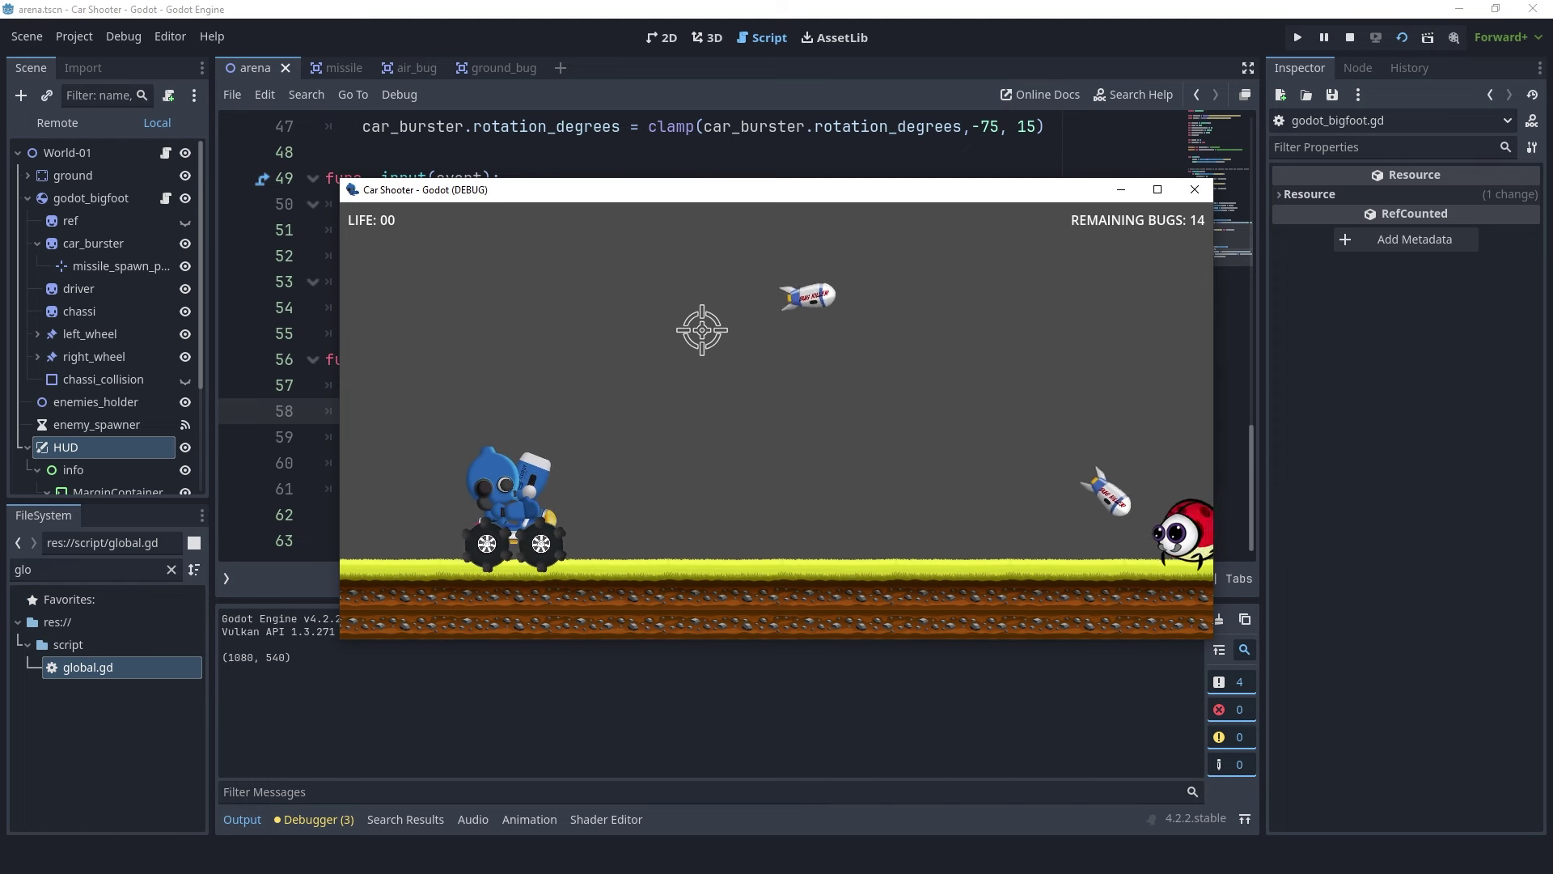
{"action": "left_click", "coordinate": [701, 333]}
{"action": "key", "text": "Right"}
{"action": "left_click", "coordinate": [760, 387]}
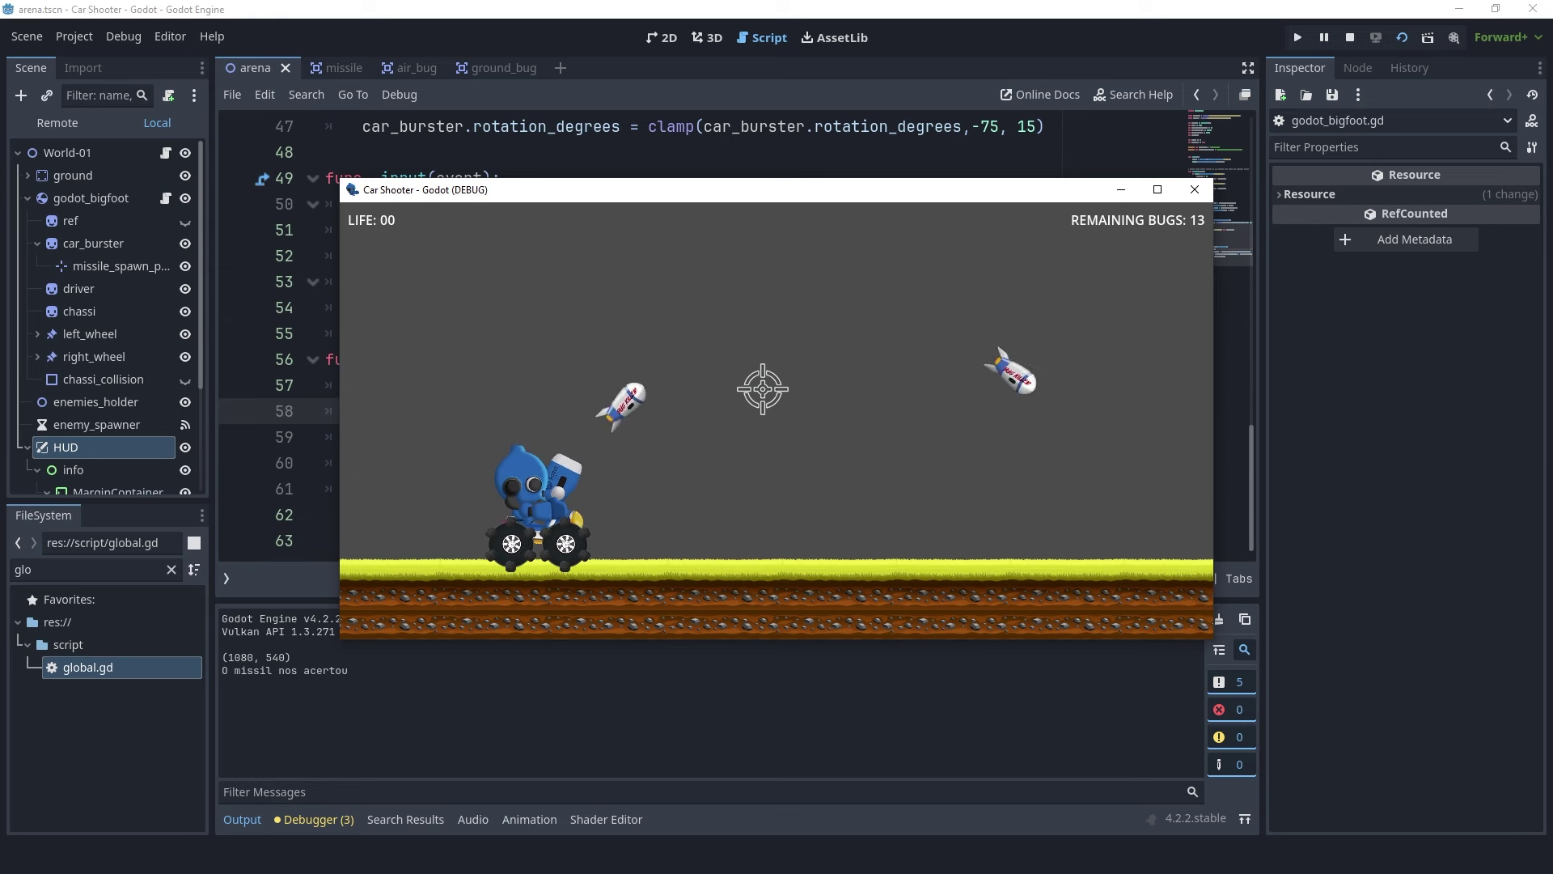
Step: Shoot down the incoming bats until REMAINING BUGS reads 08
{"action": "left_click", "coordinate": [768, 324]}
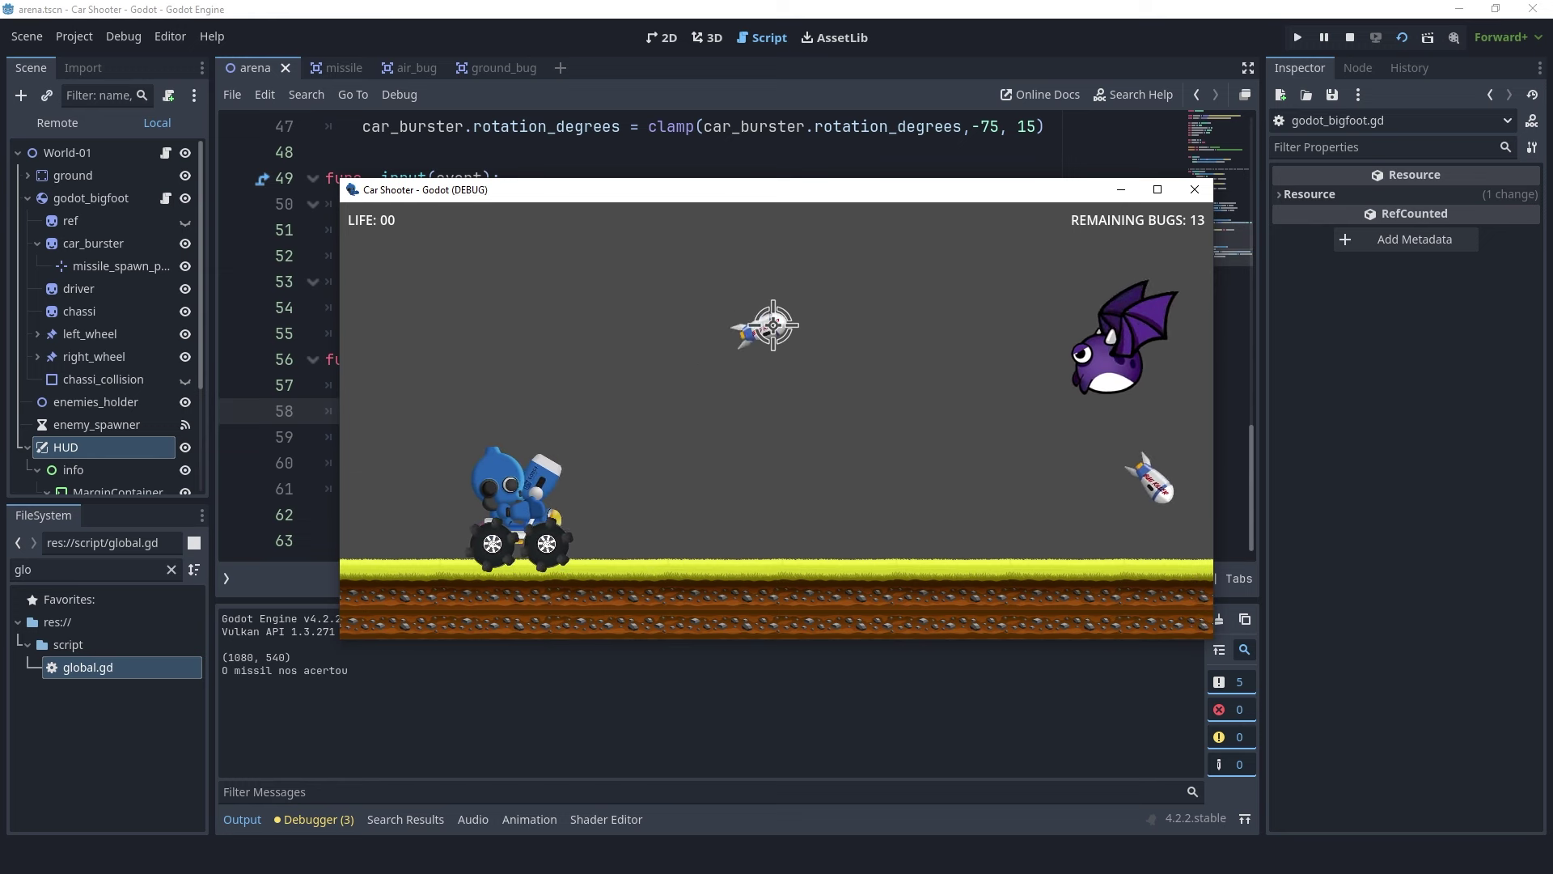
{"action": "left_click", "coordinate": [786, 321]}
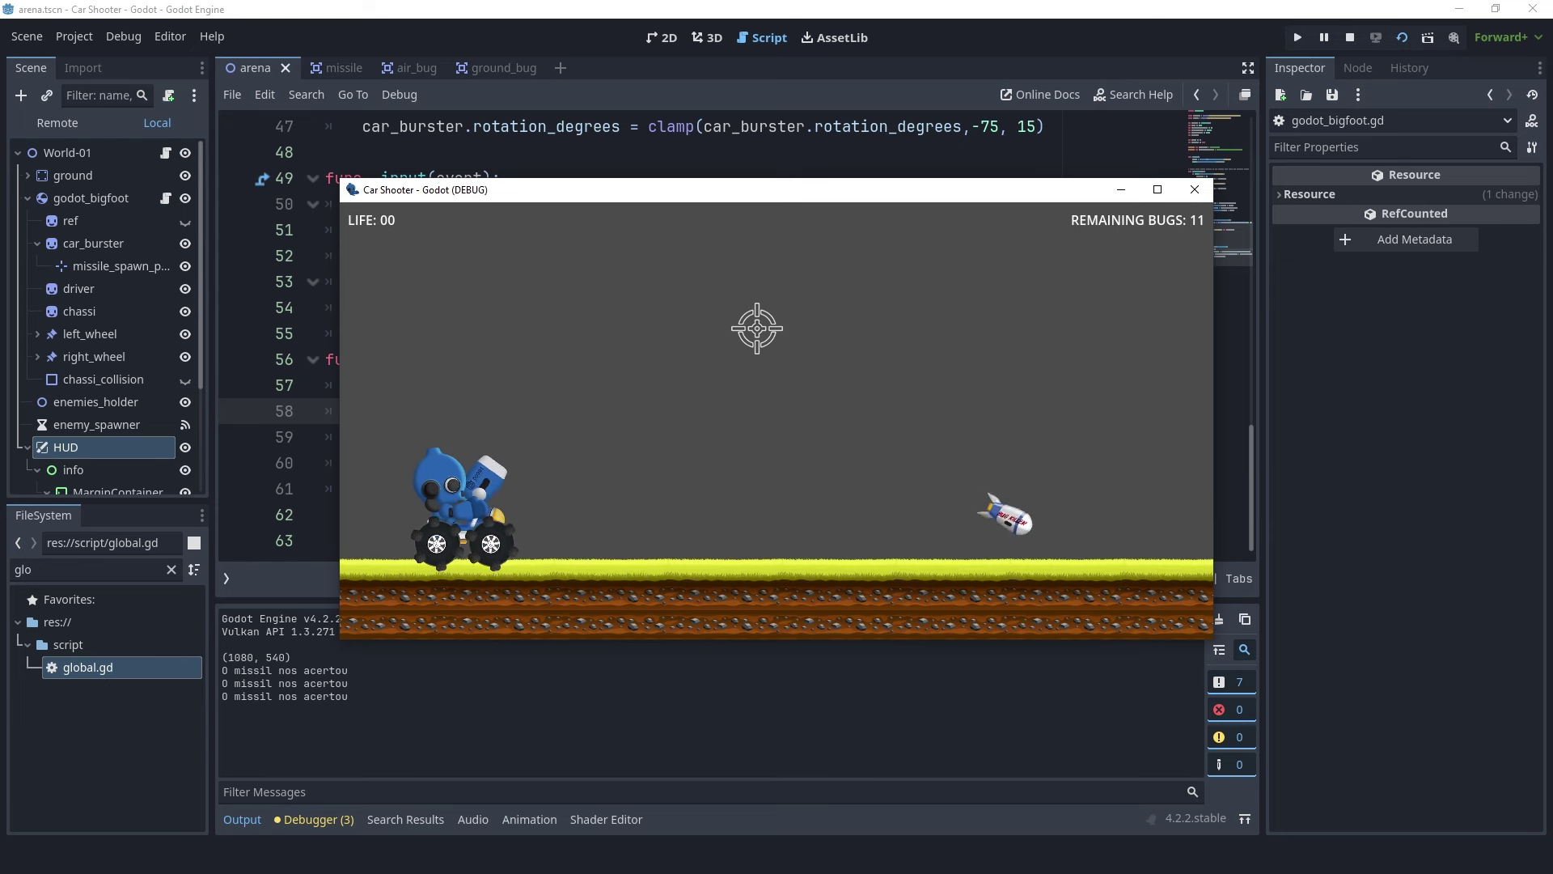
{"action": "left_click", "coordinate": [660, 299]}
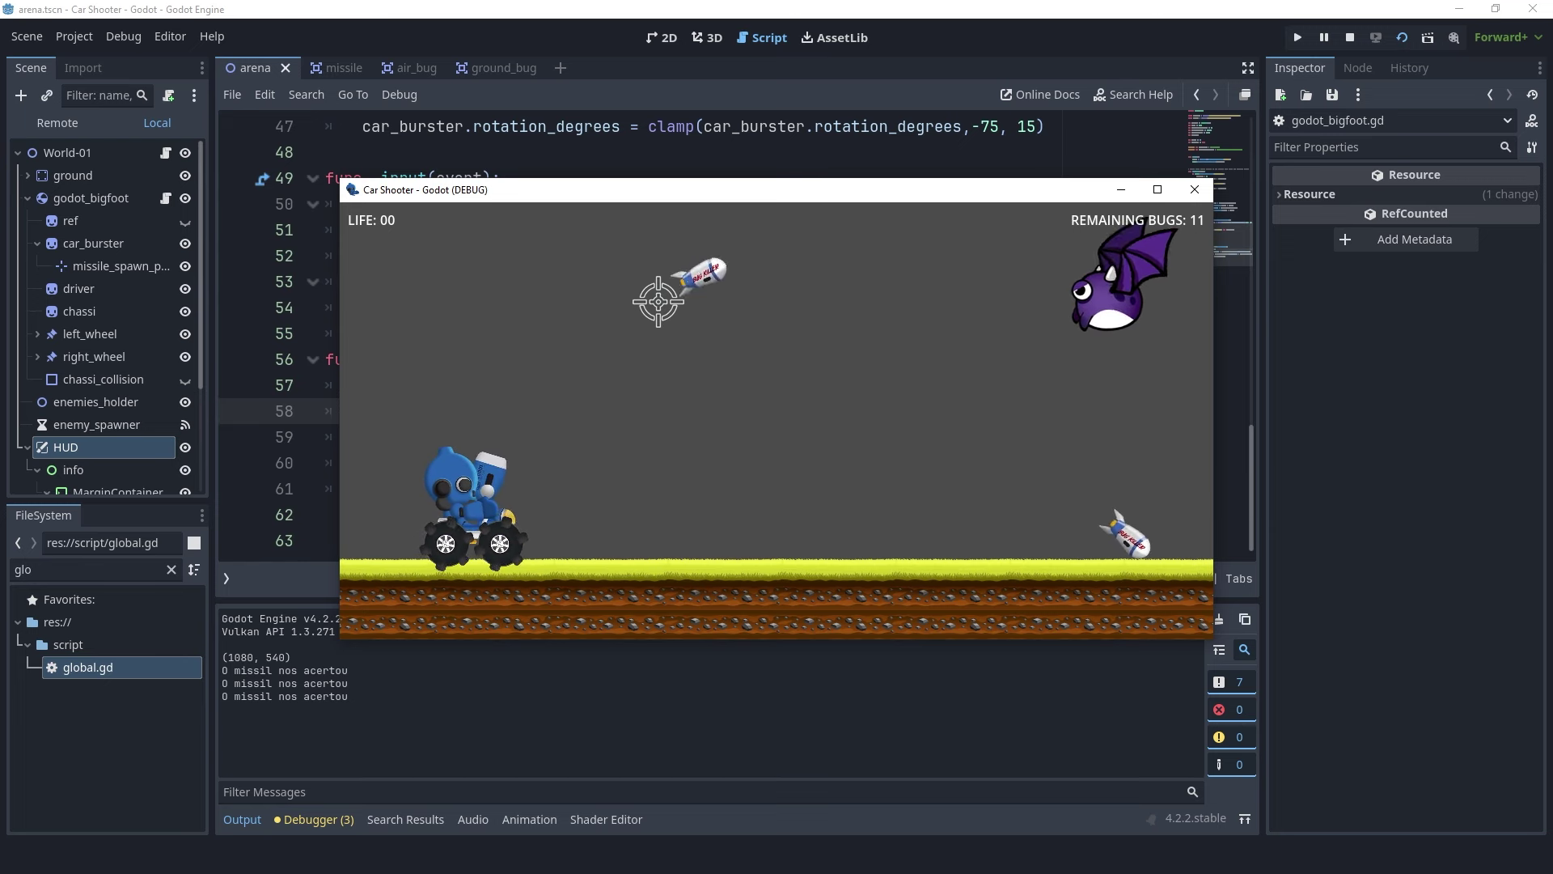
{"action": "left_click", "coordinate": [685, 291]}
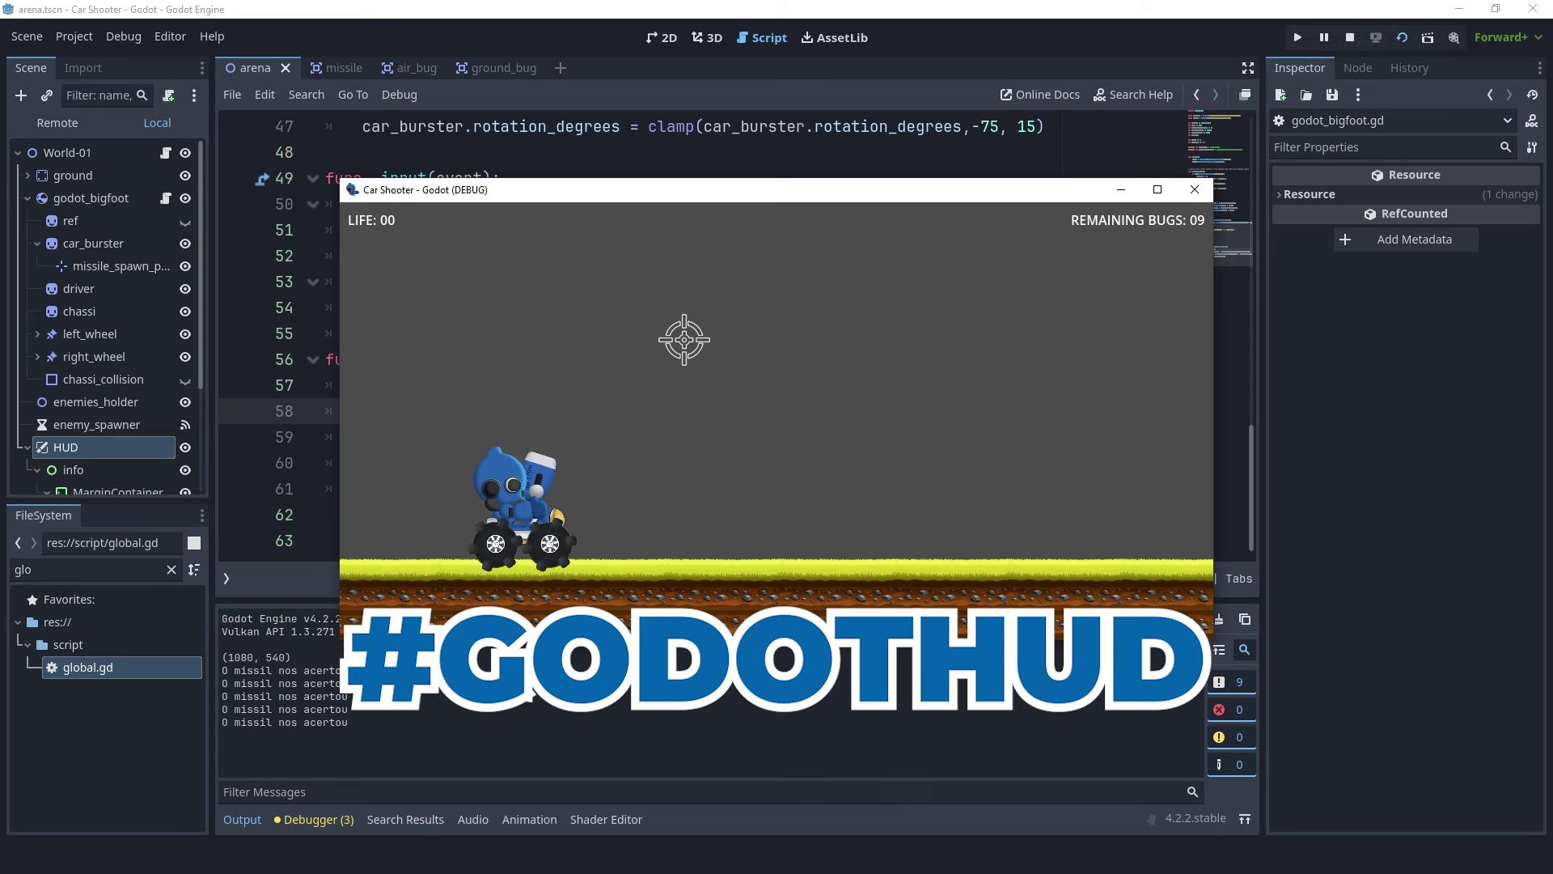
{"action": "left_click", "coordinate": [746, 332]}
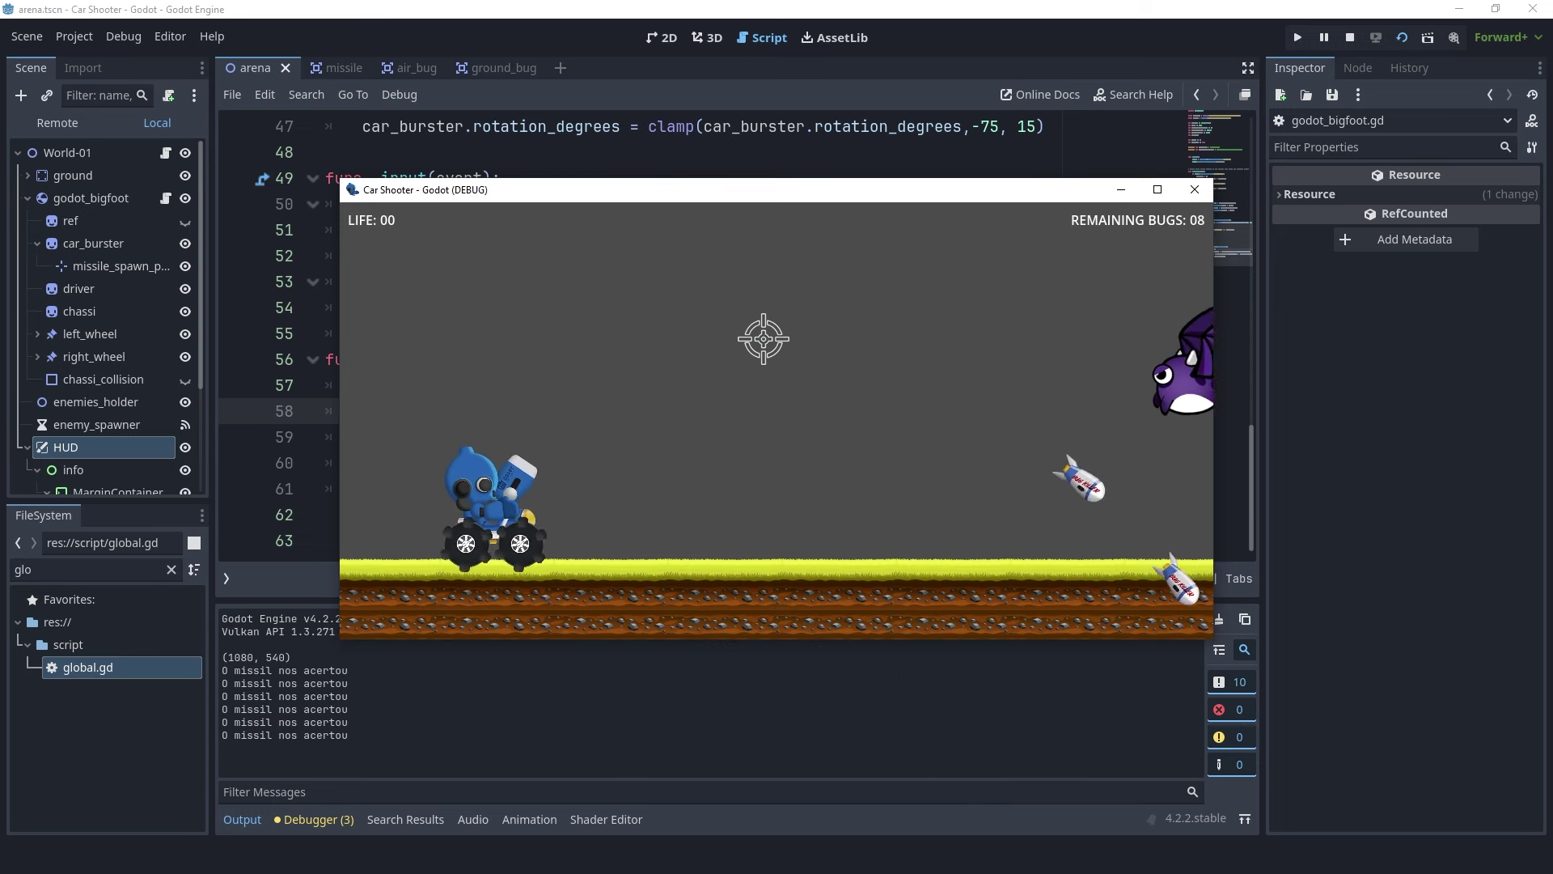
{"action": "left_click", "coordinate": [805, 328]}
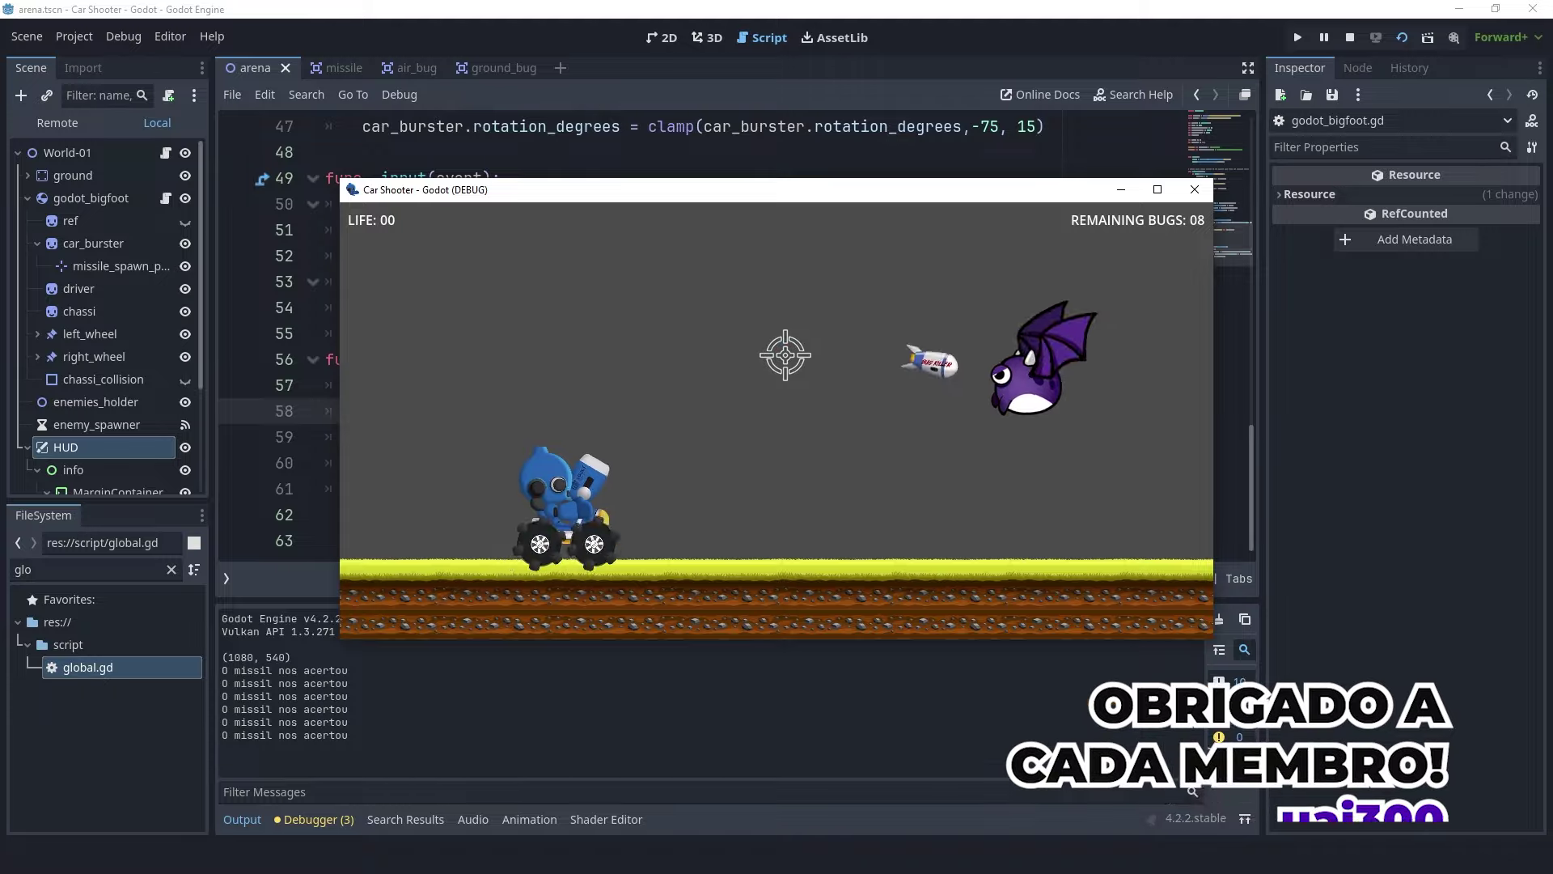
Step: Fire more missiles at the bats and a ground bug, bringing REMAINING BUGS to 02
{"action": "left_click", "coordinate": [778, 353]}
{"action": "left_click", "coordinate": [728, 317]}
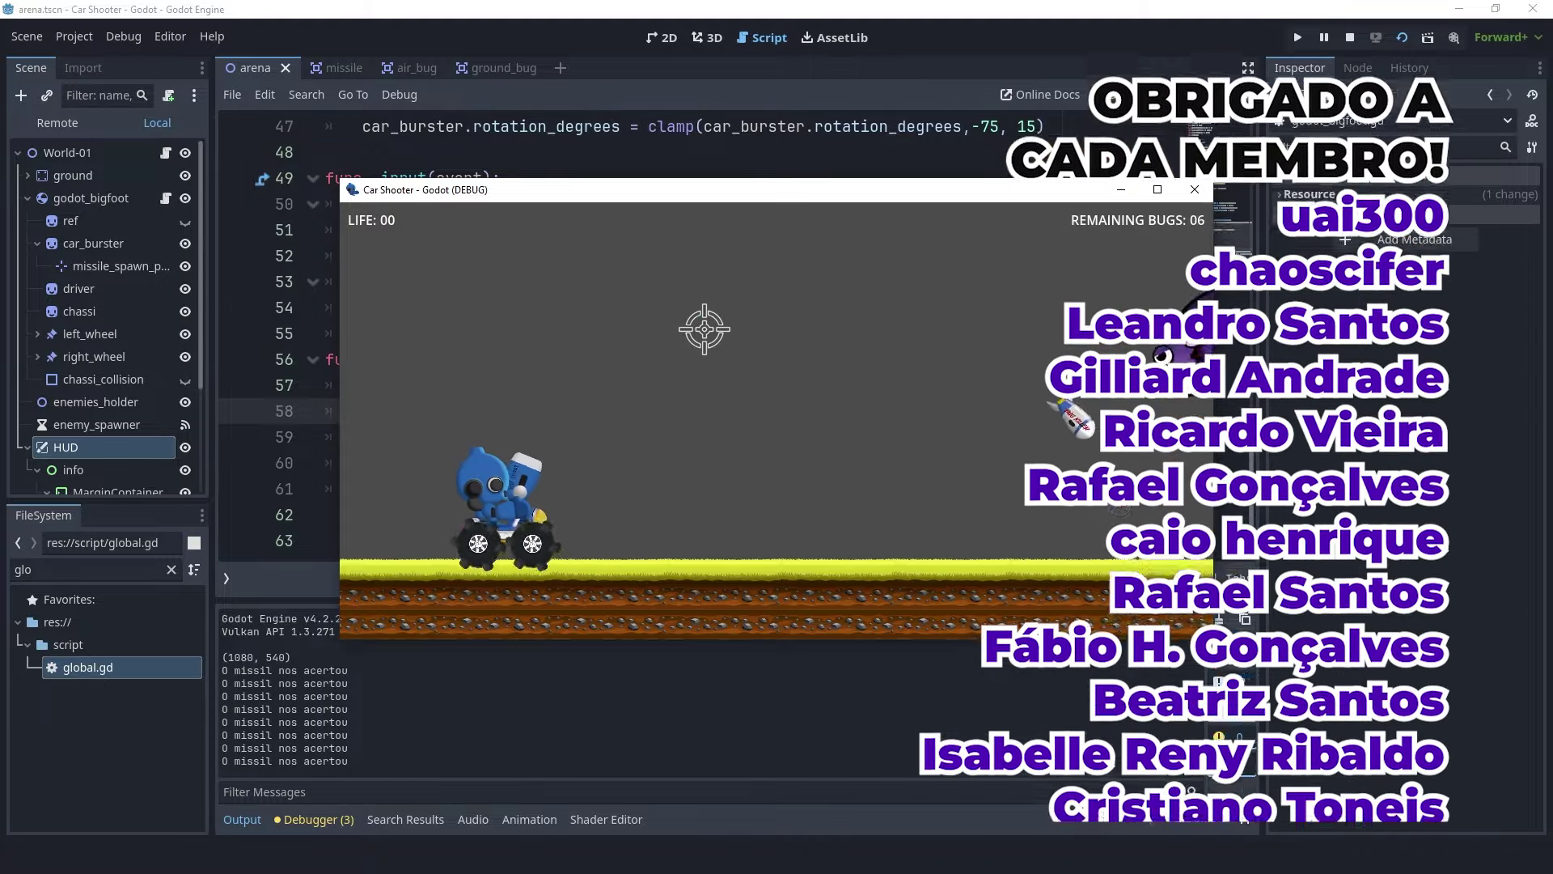
{"action": "left_click", "coordinate": [708, 327]}
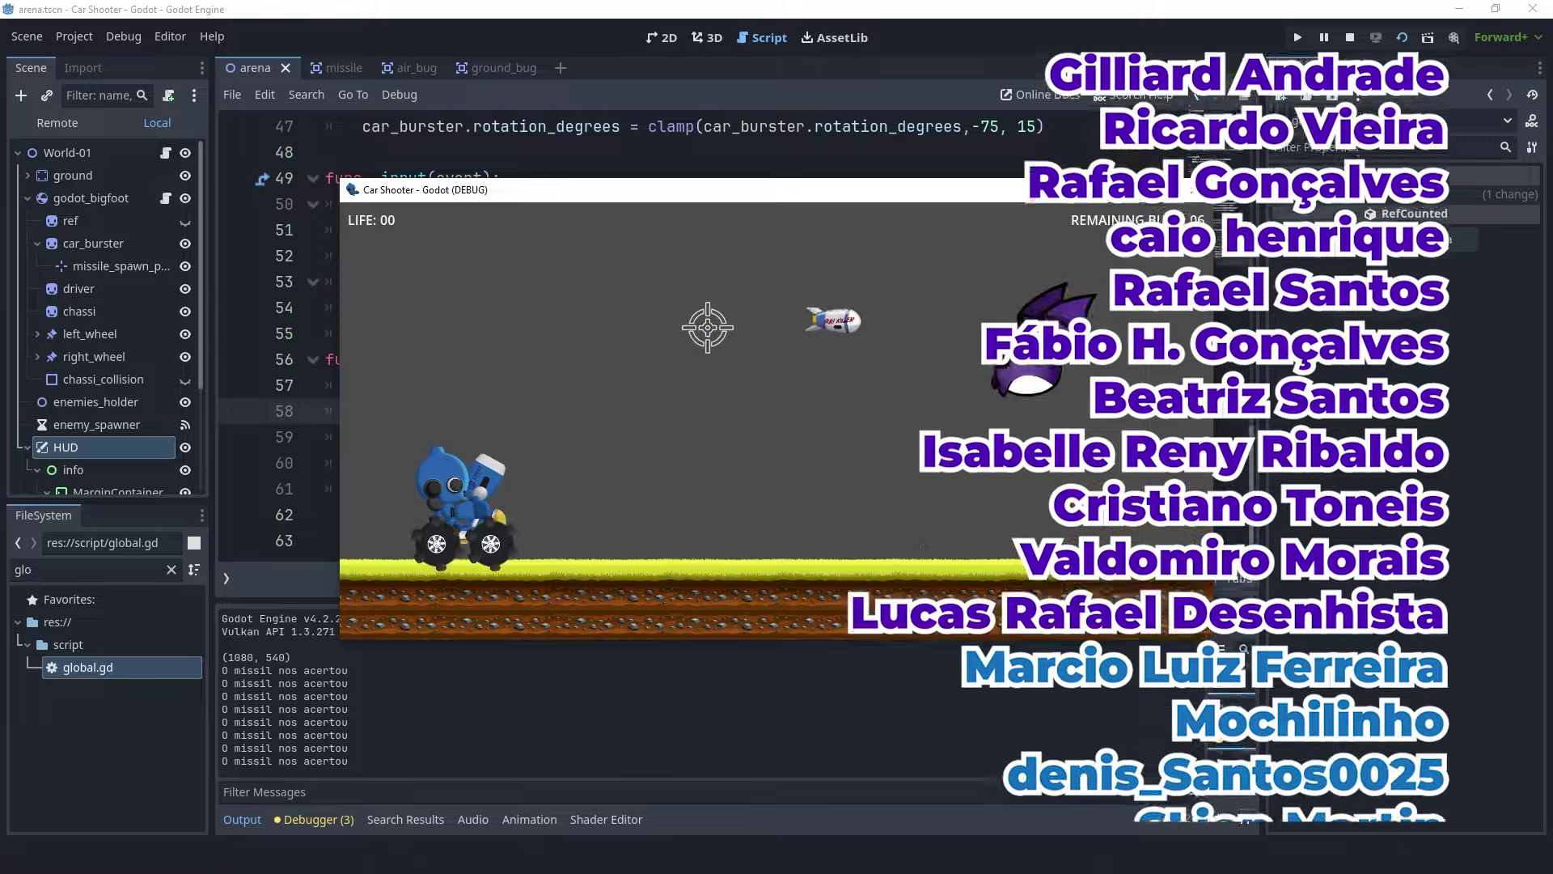
{"action": "left_click", "coordinate": [720, 331]}
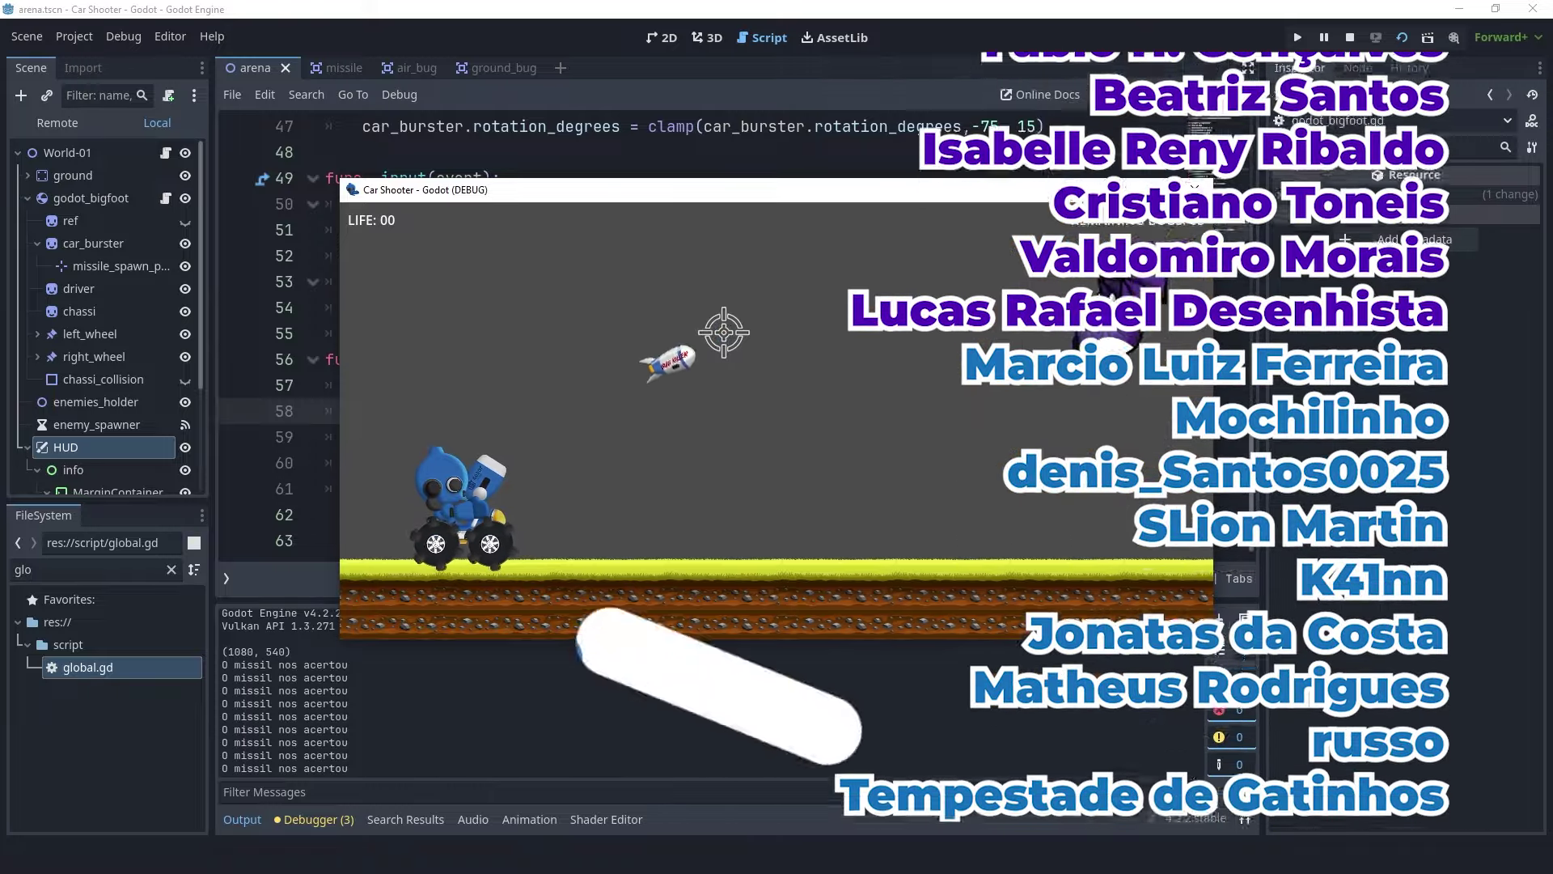
{"action": "left_click", "coordinate": [709, 326]}
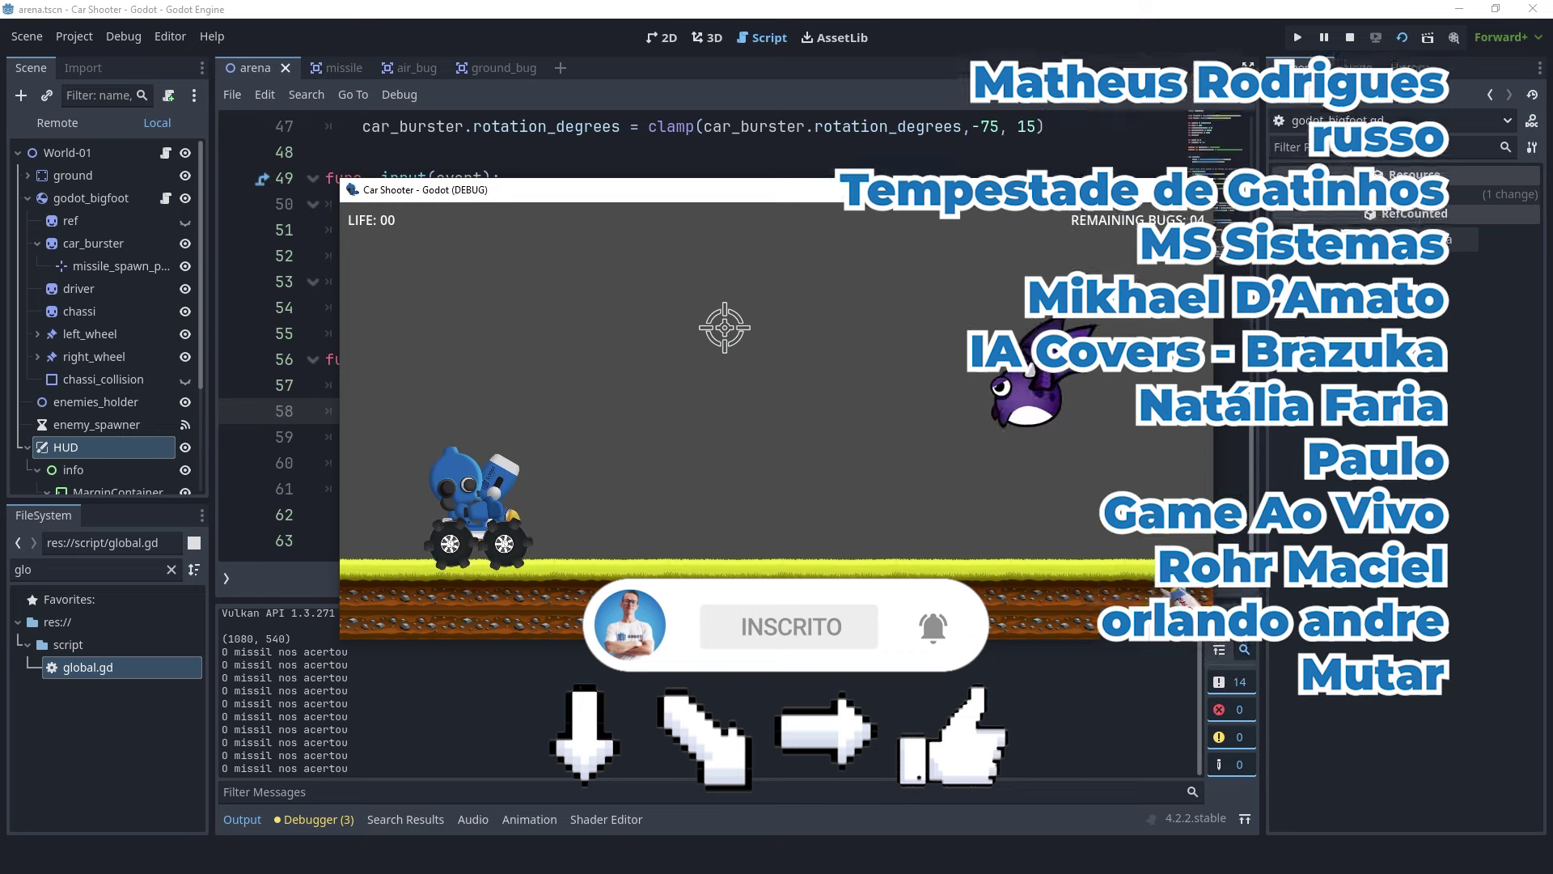
{"action": "left_click", "coordinate": [725, 334]}
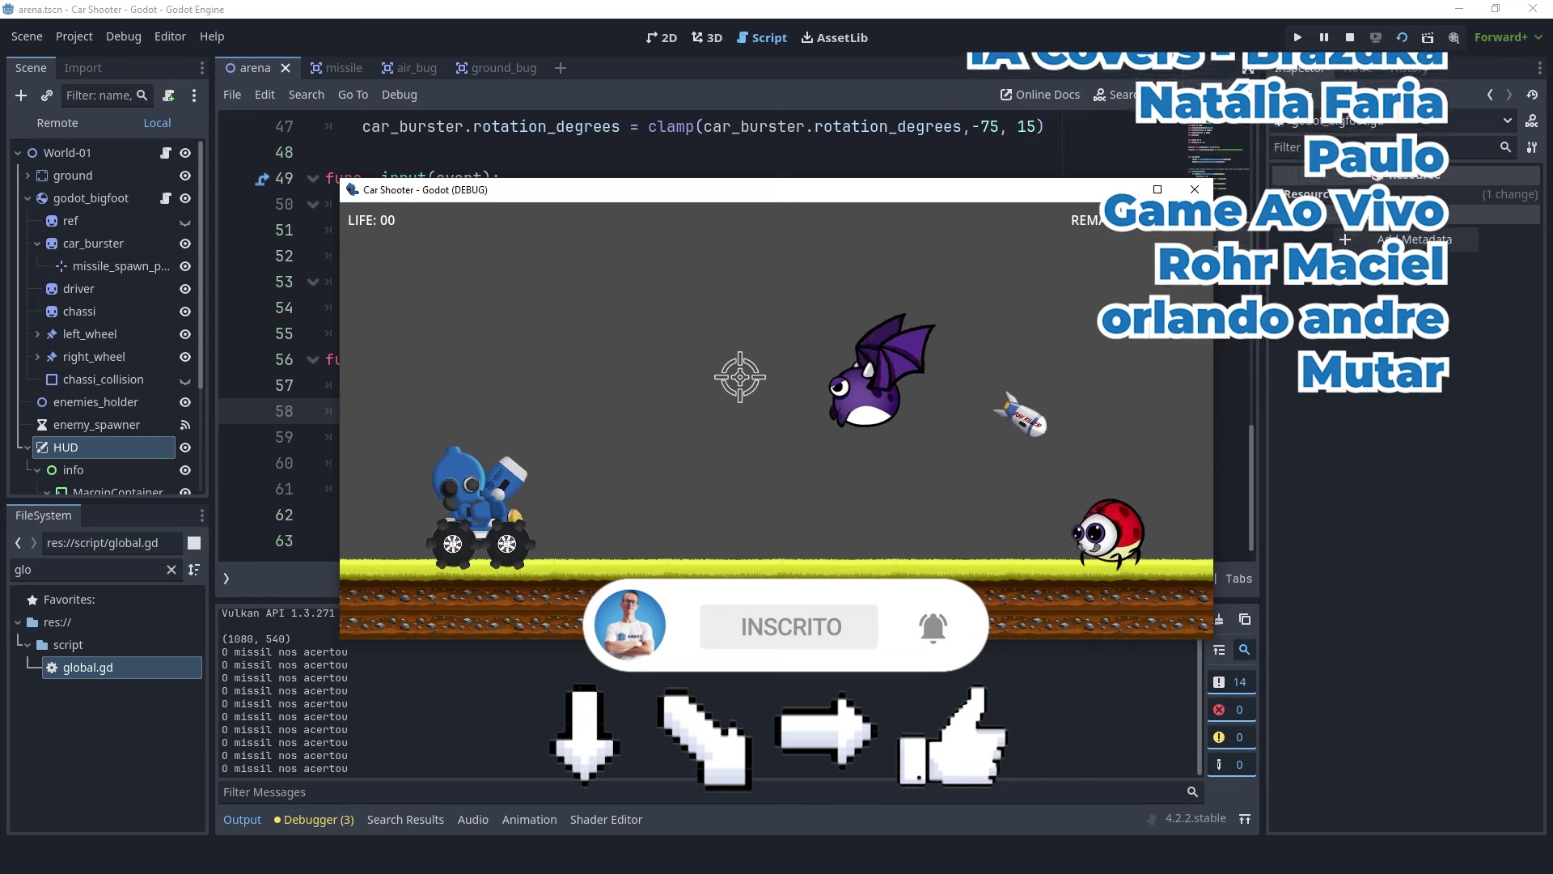
{"action": "left_click", "coordinate": [734, 408]}
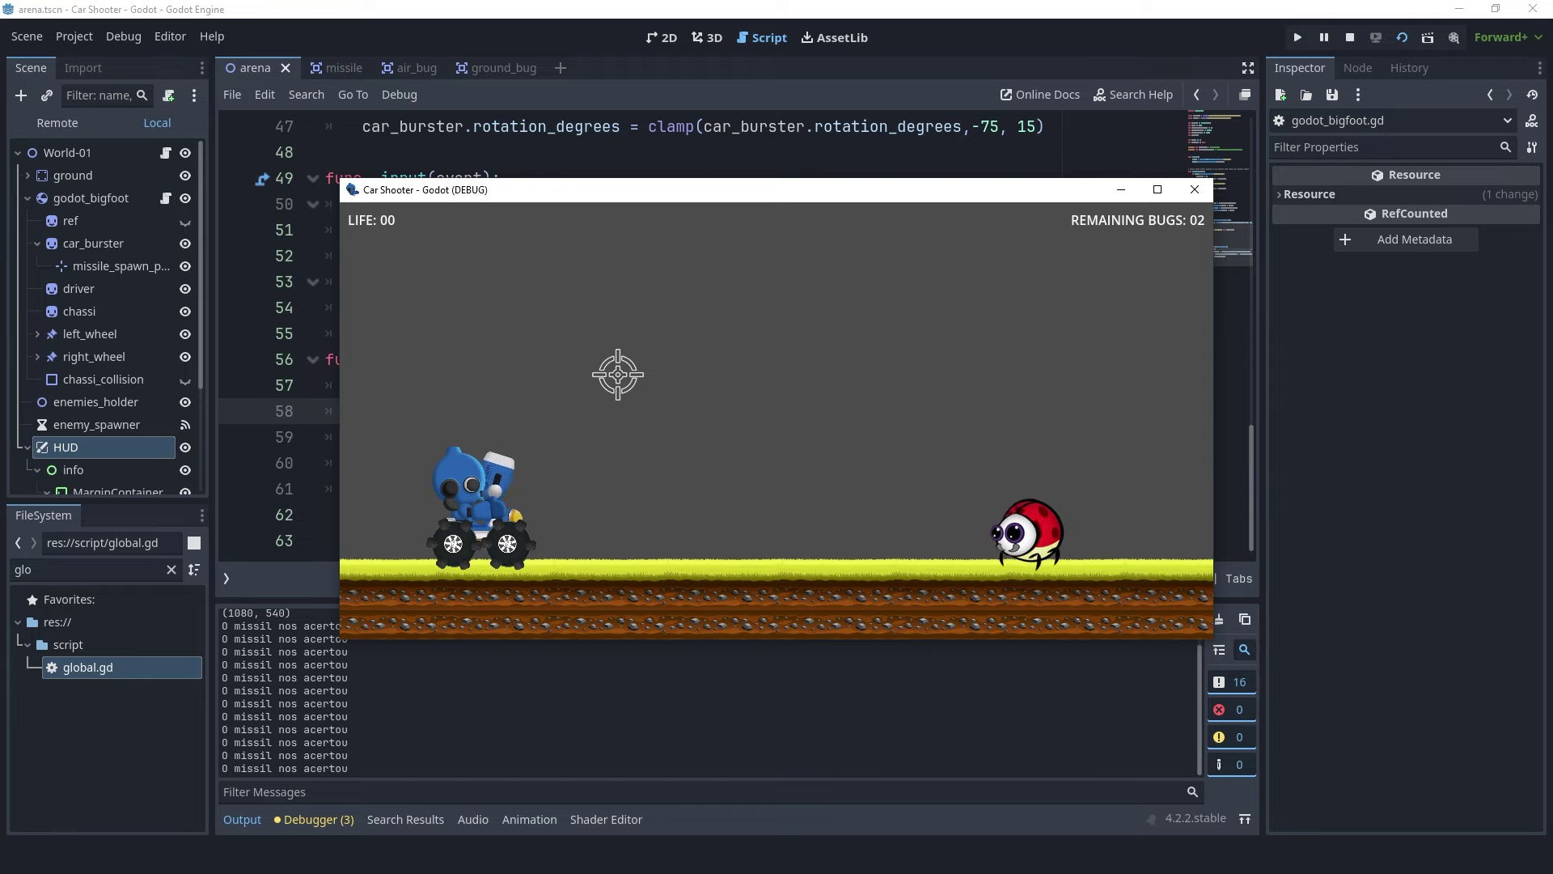
{"action": "left_click", "coordinate": [622, 368]}
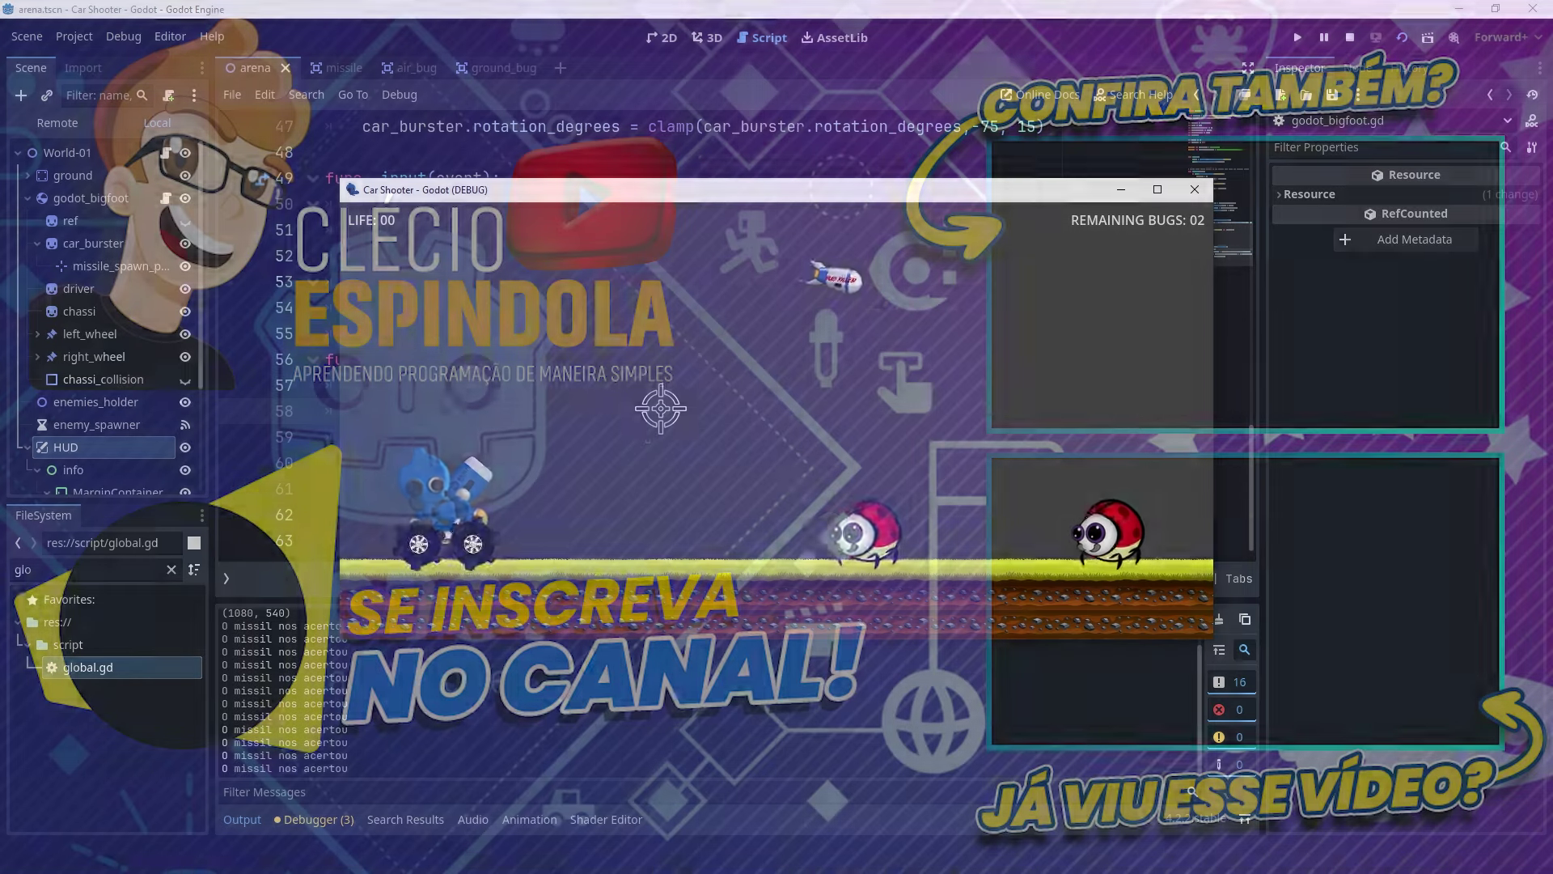